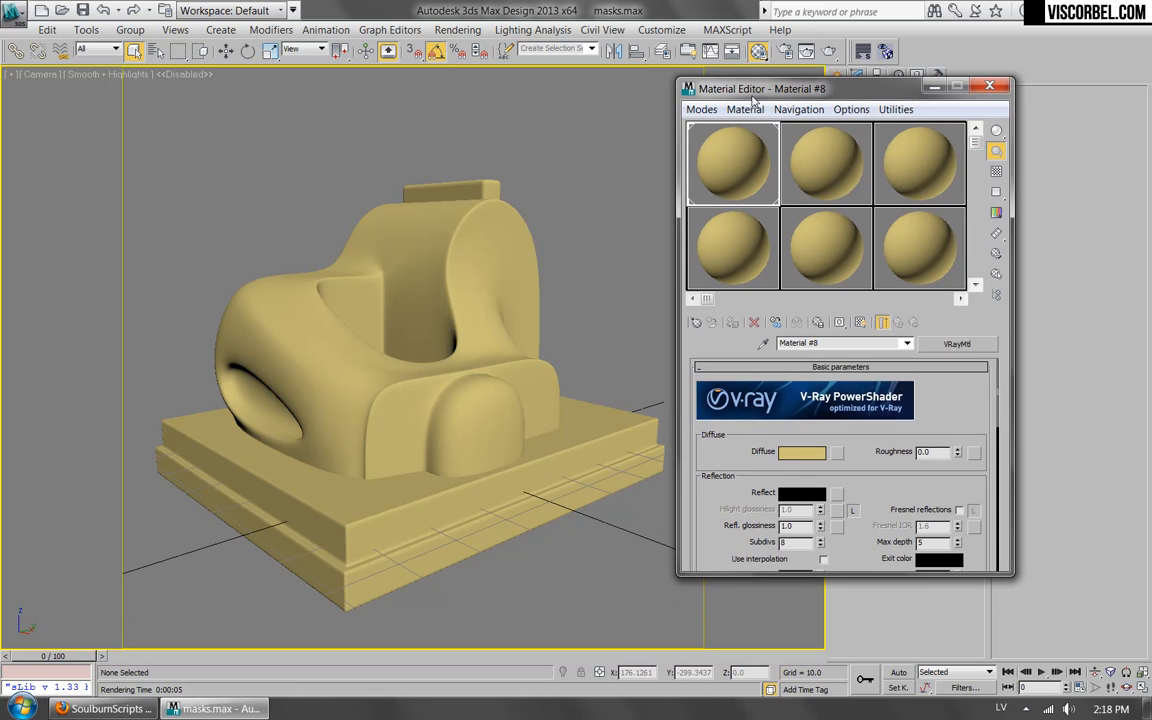
Assign a Noise map to the material's diffuse slot and show the map in the viewport.
left_click(828, 452)
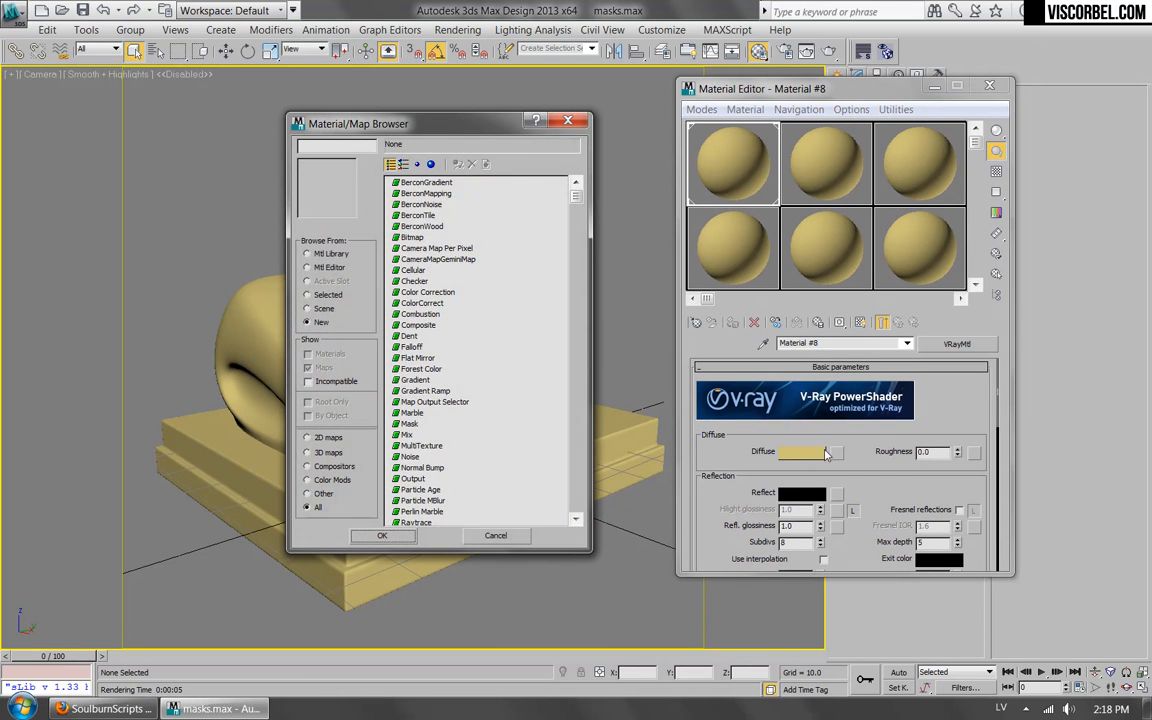
double_click(404, 457)
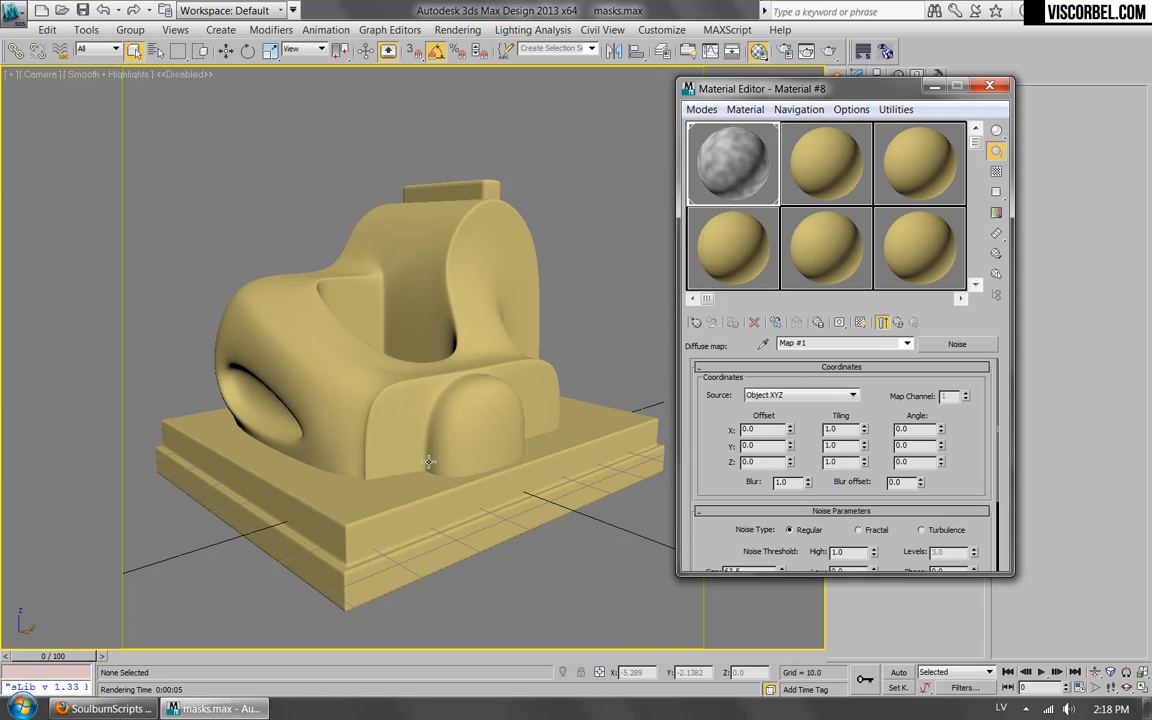
left_click(862, 323)
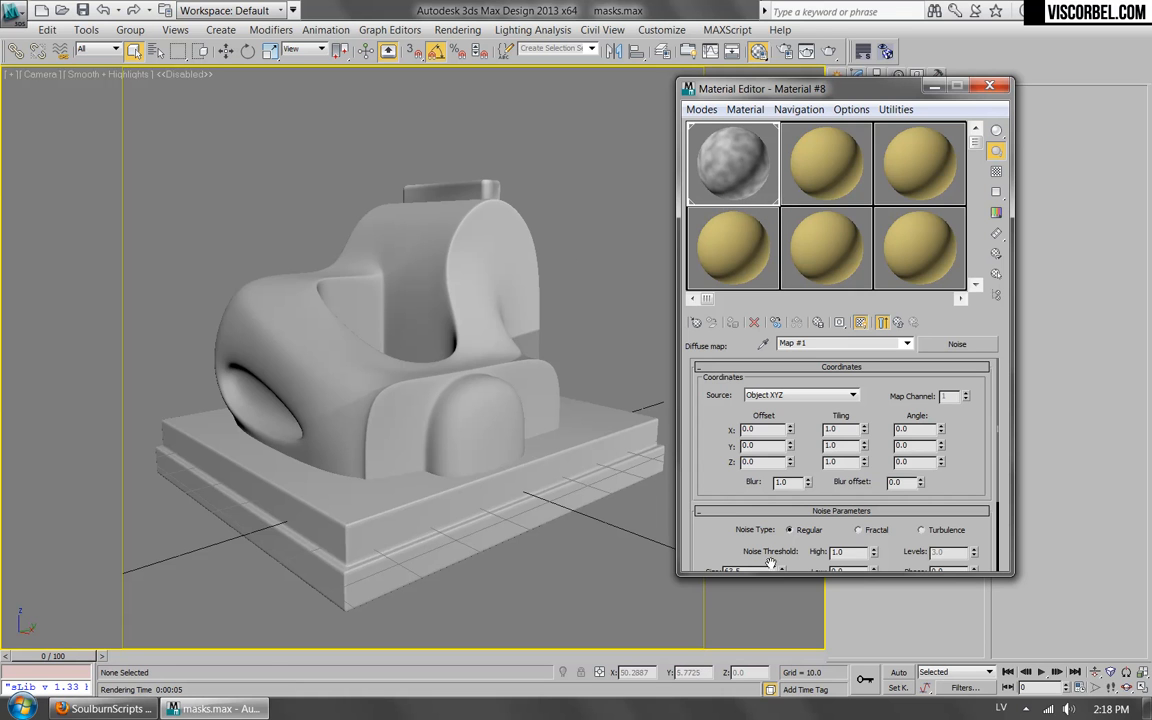
Set the Noise map's size to 3 after trying 5, and render the camera view to check it.
left_click_drag(734, 547, 708, 502)
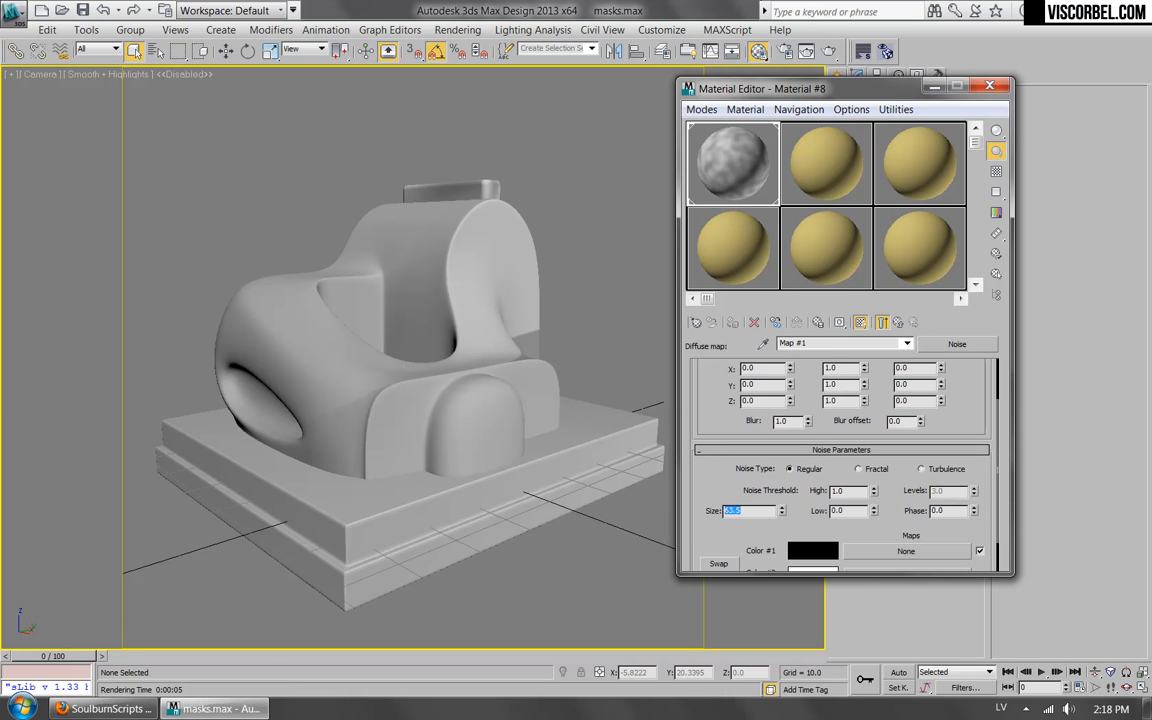
type("5")
key("Return")
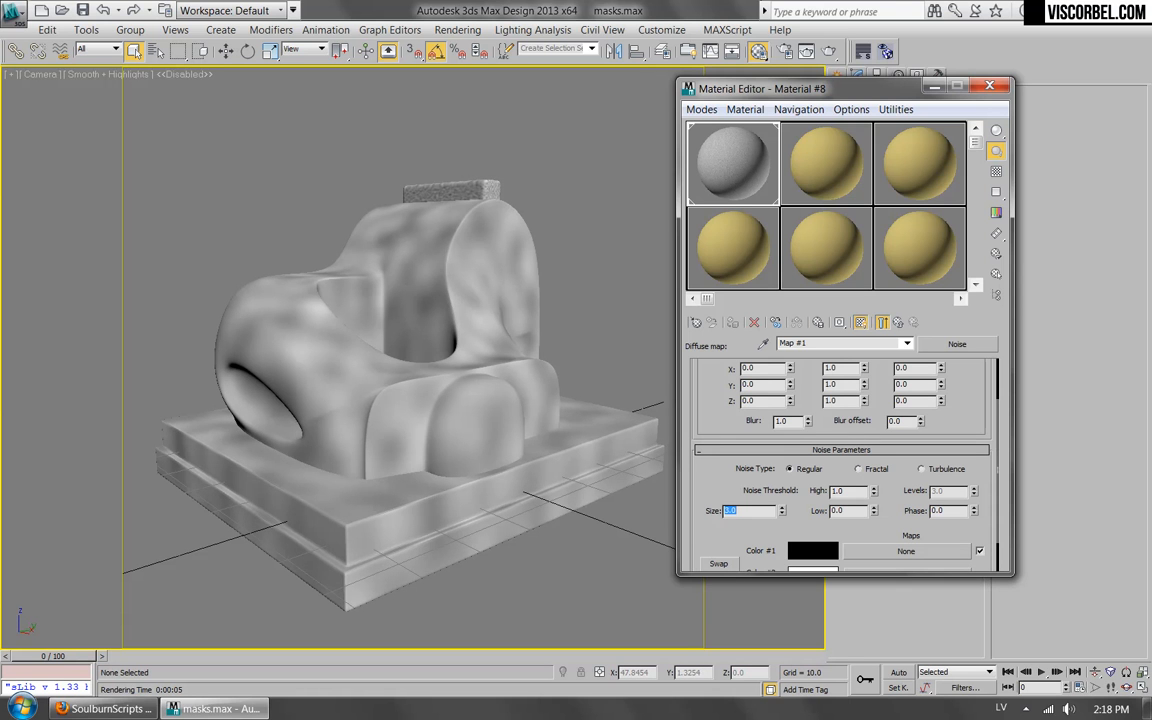
type("3")
key("Return")
left_click(829, 52)
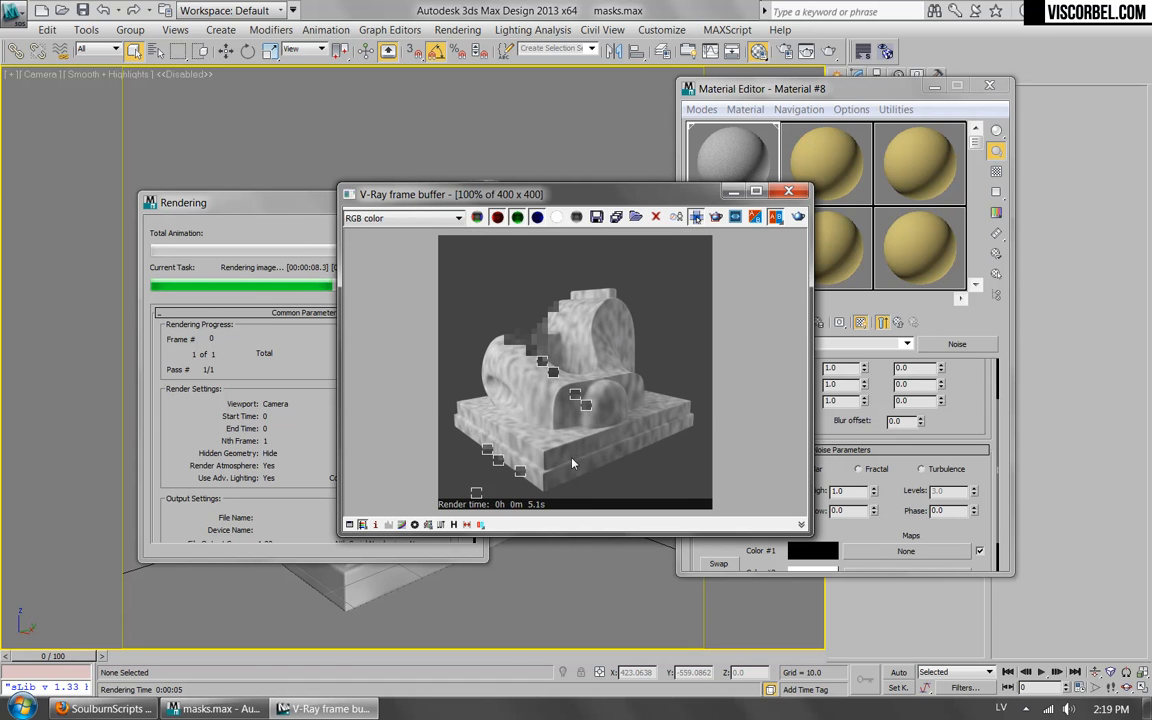
left_click(790, 192)
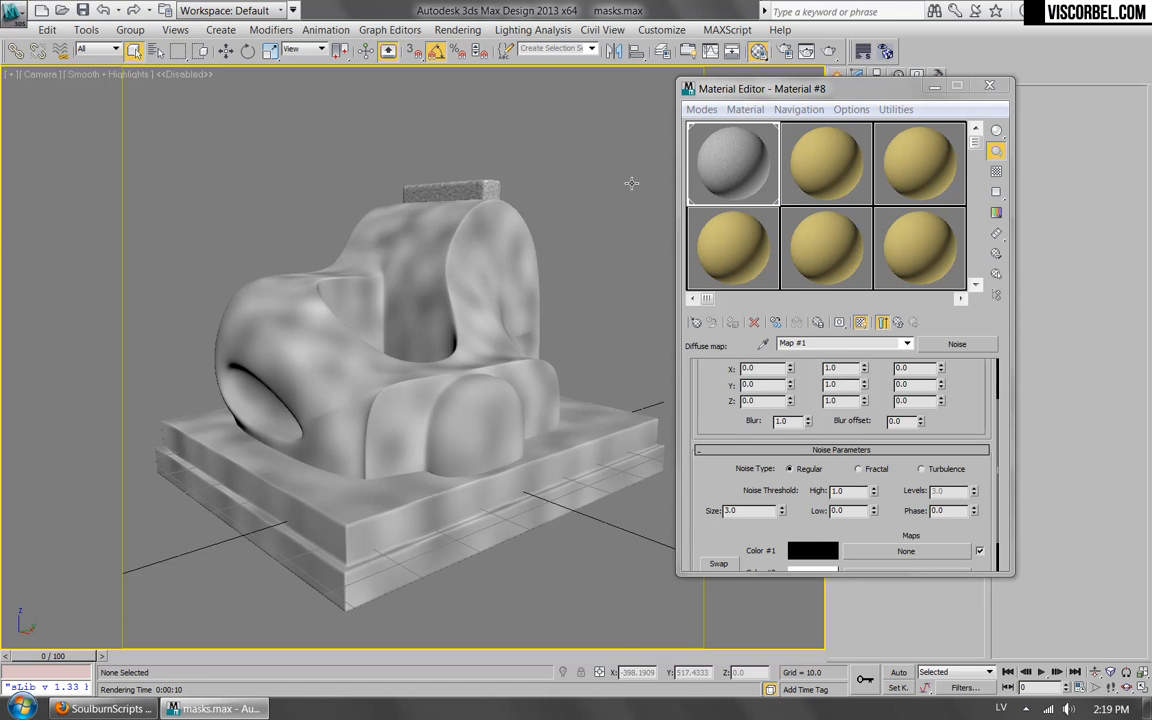
Reduce the render sample size in the Material Editor options so the sample sphere matches the scene scale.
left_click(851, 109)
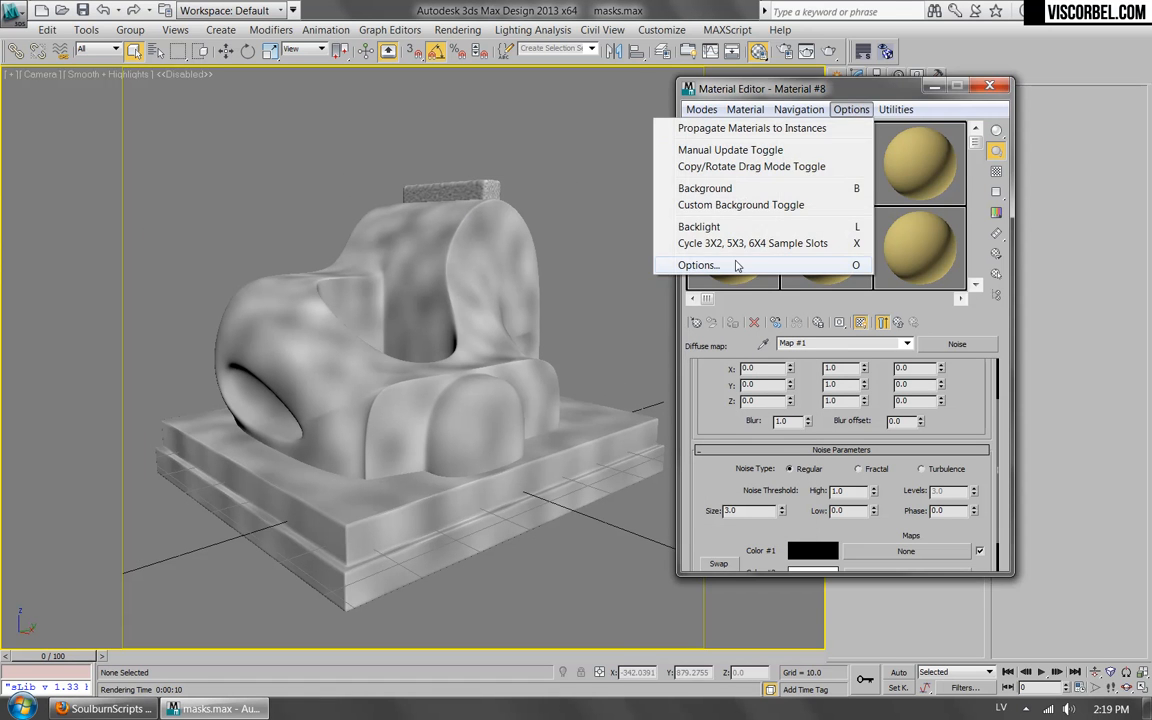
left_click(700, 265)
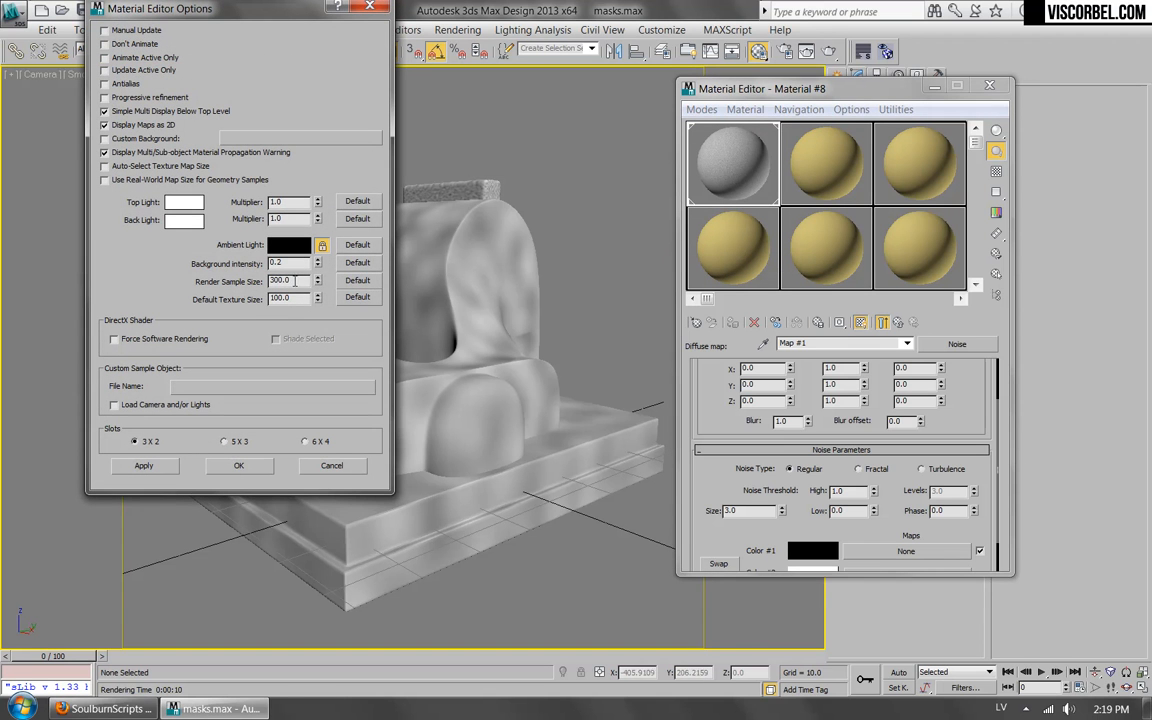
double_click(296, 281)
type("25")
left_click(237, 465)
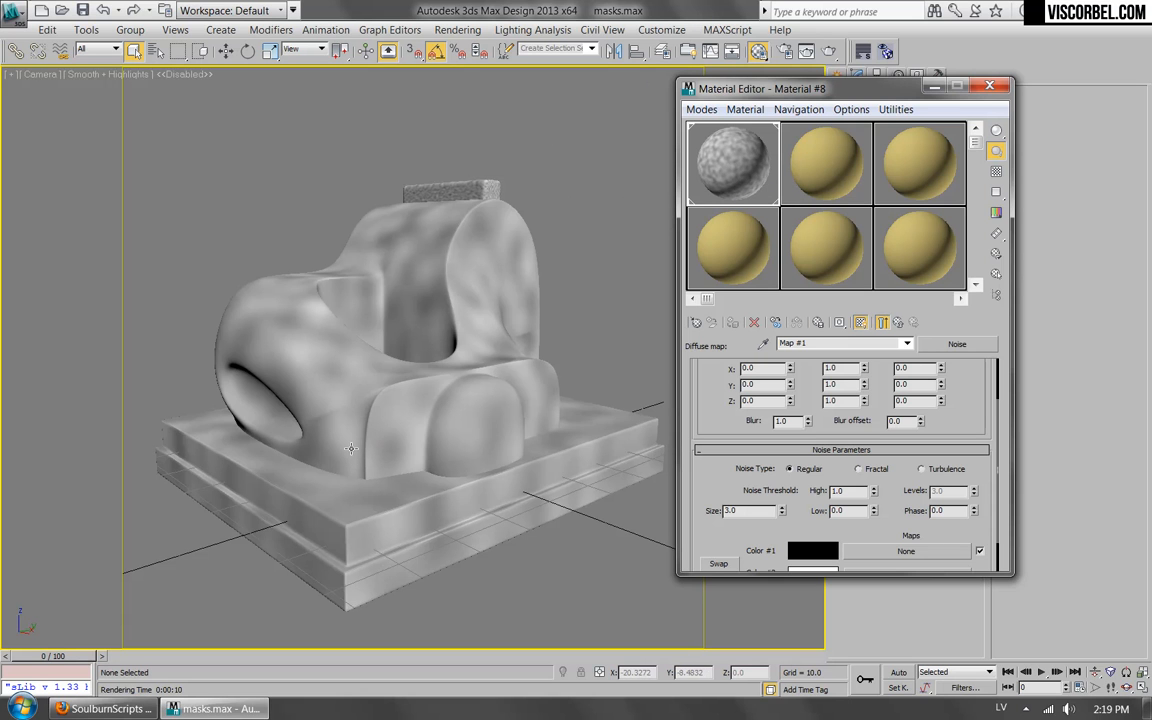
Render the camera view for comparison with the sample sphere, cancel partway and close the frame buffer.
left_click(829, 52)
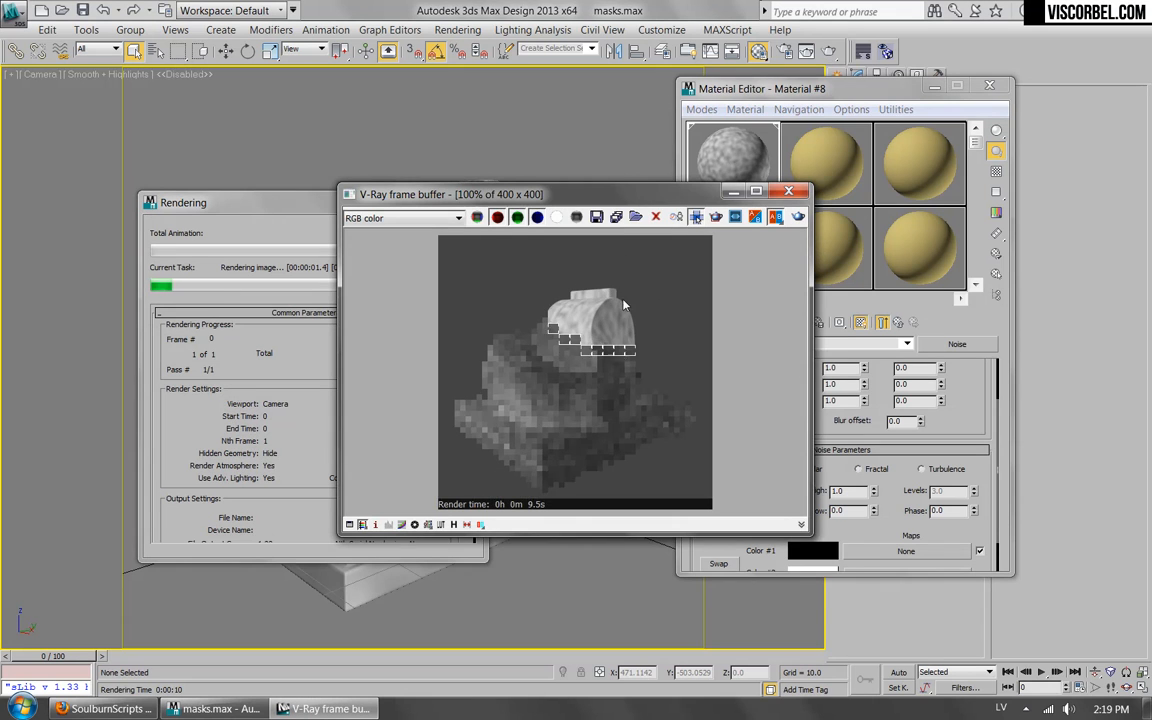
left_click_drag(560, 194, 587, 294)
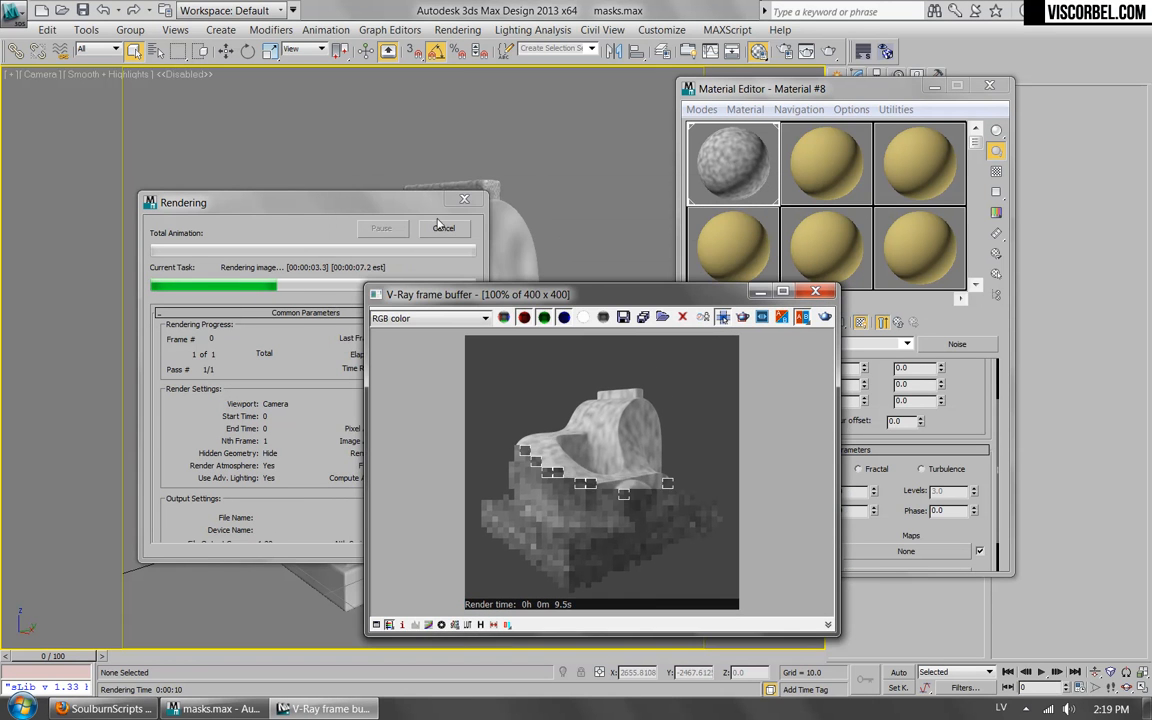
left_click(443, 229)
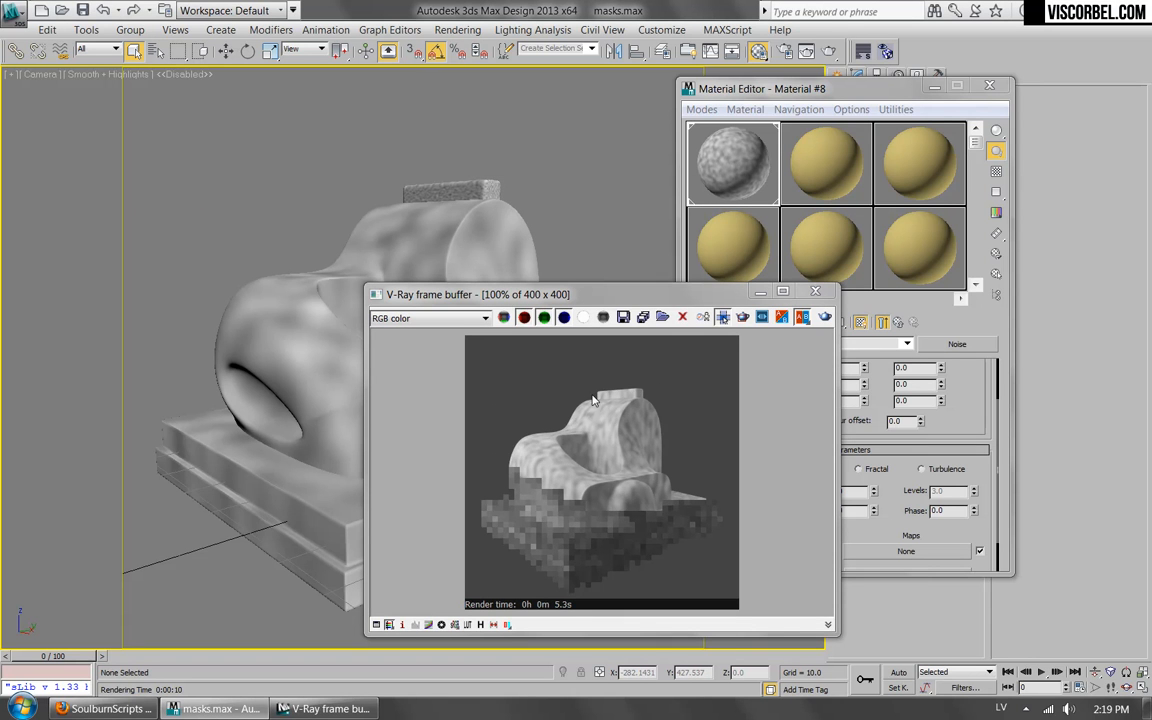
left_click(815, 291)
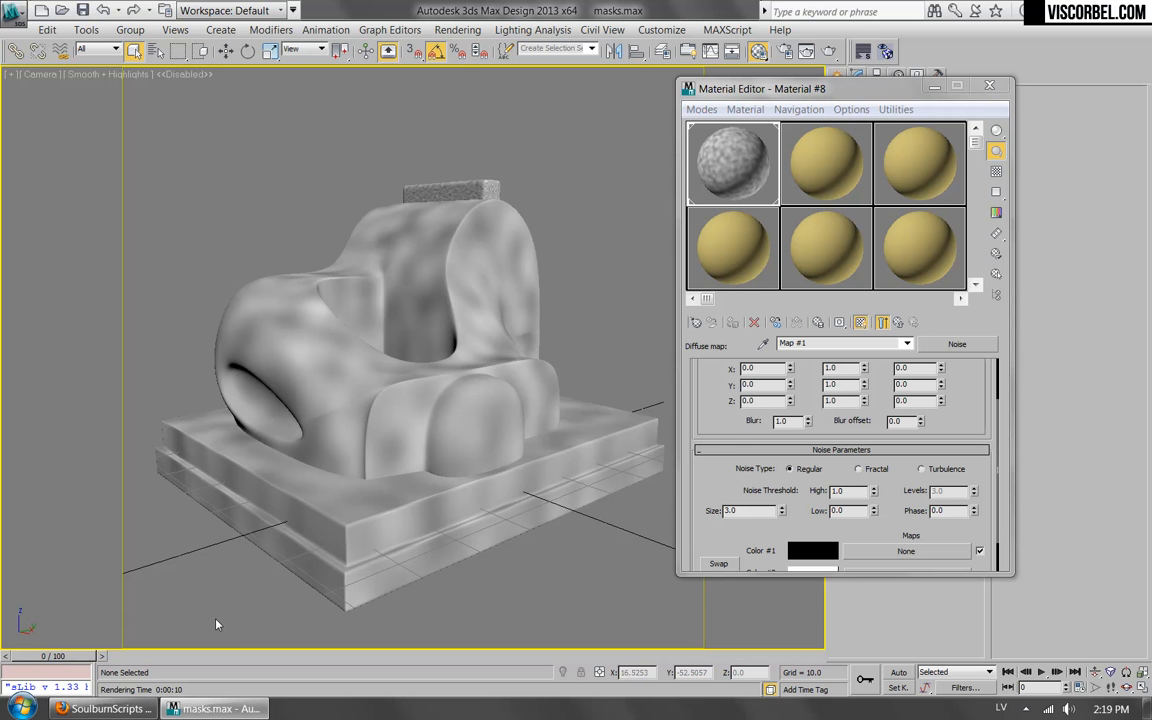
Switch to Firefox, look through the SoulburnScripts page's installation notes and download list, and return to 3ds Max.
left_click(105, 708)
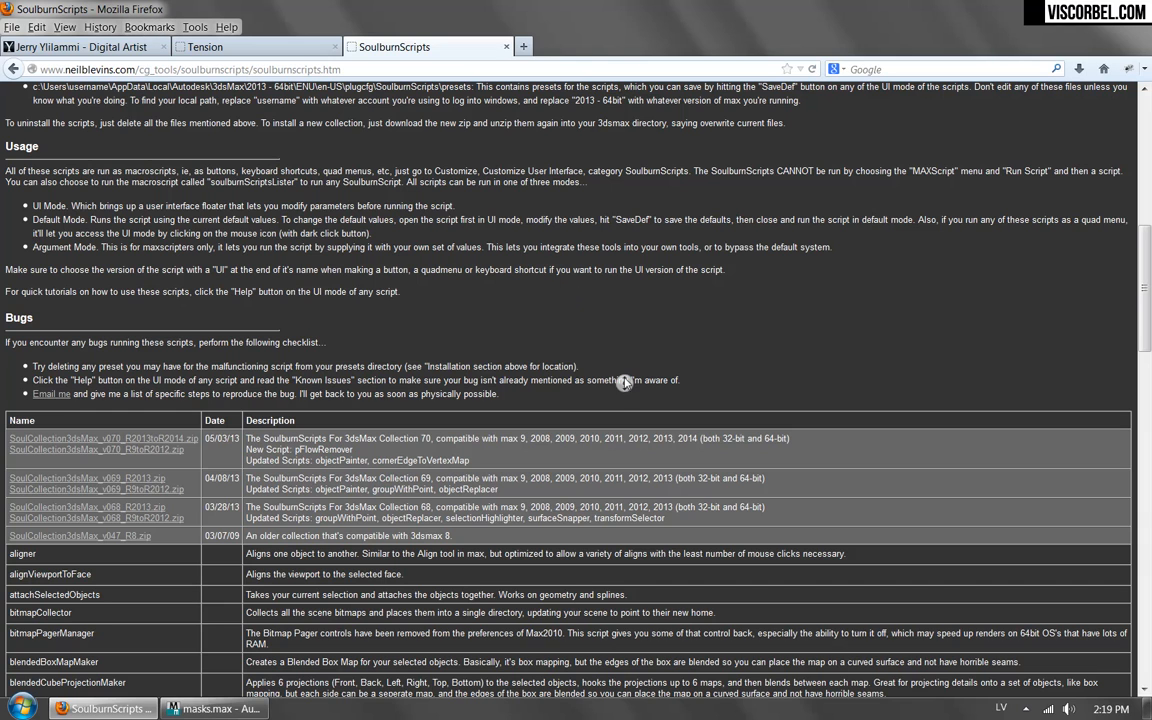
scroll(563, 342, "up", 8)
scroll(147, 95, "up", 2)
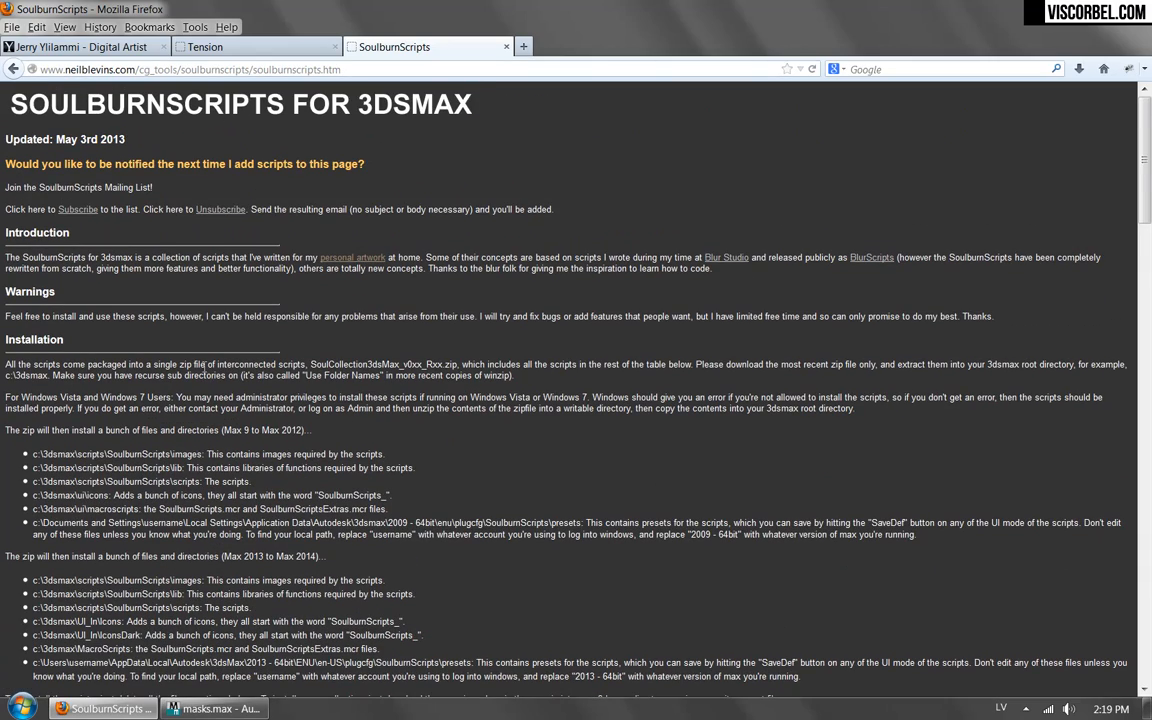
scroll(205, 372, "down", 8)
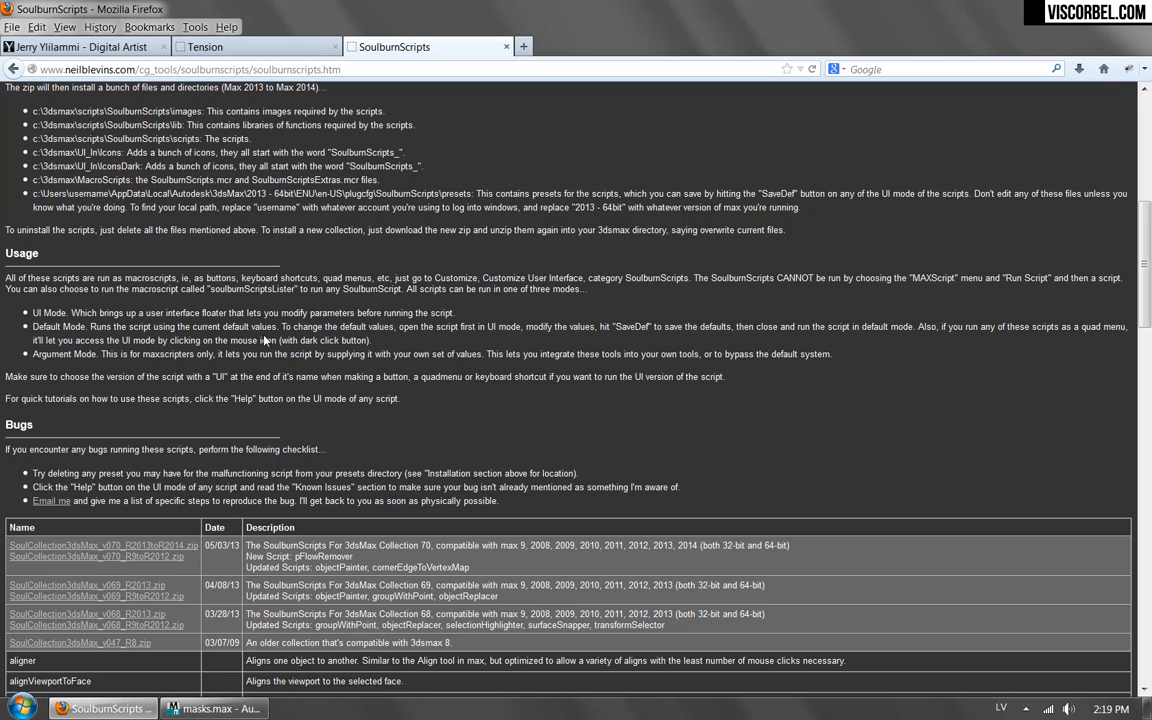
left_click(215, 708)
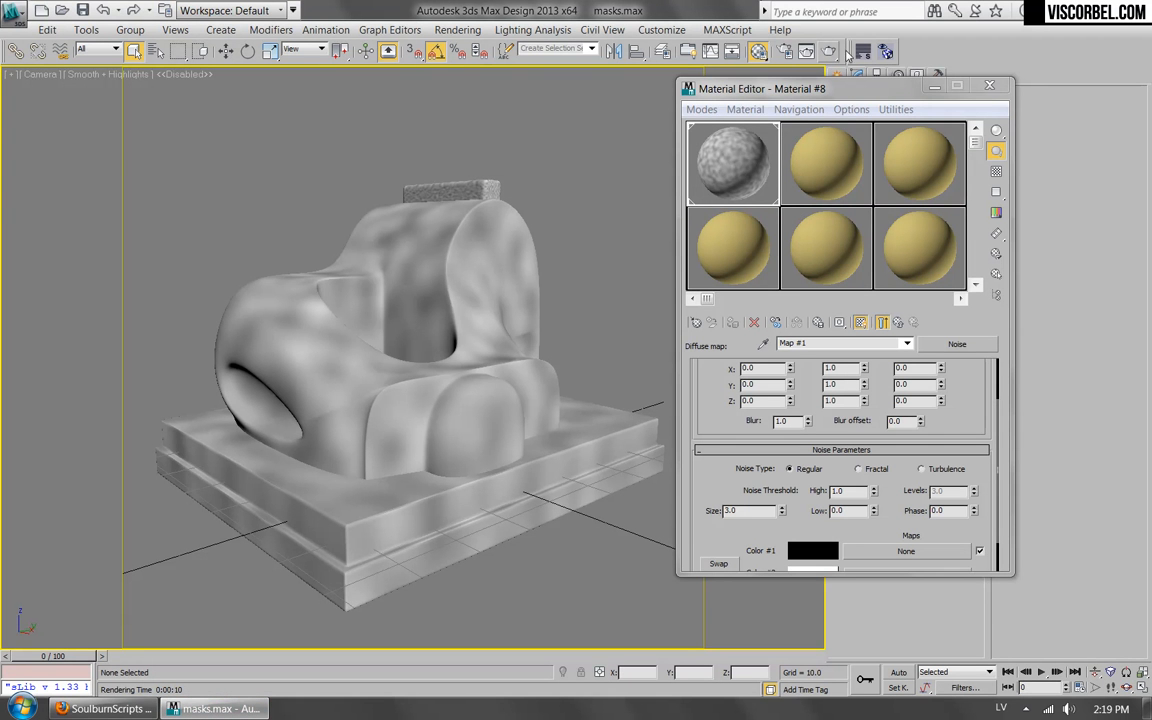
Close the Material Editor, select the sculpture and open the texmapPreview script beside the model.
left_click(989, 88)
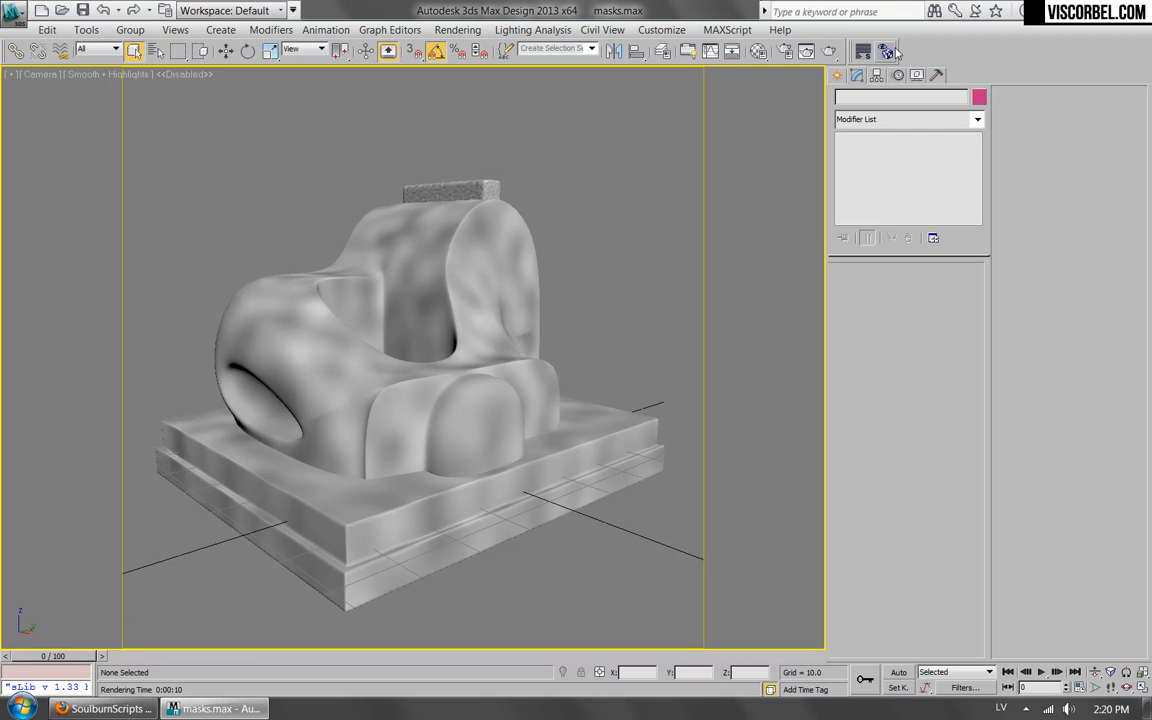
left_click(512, 300)
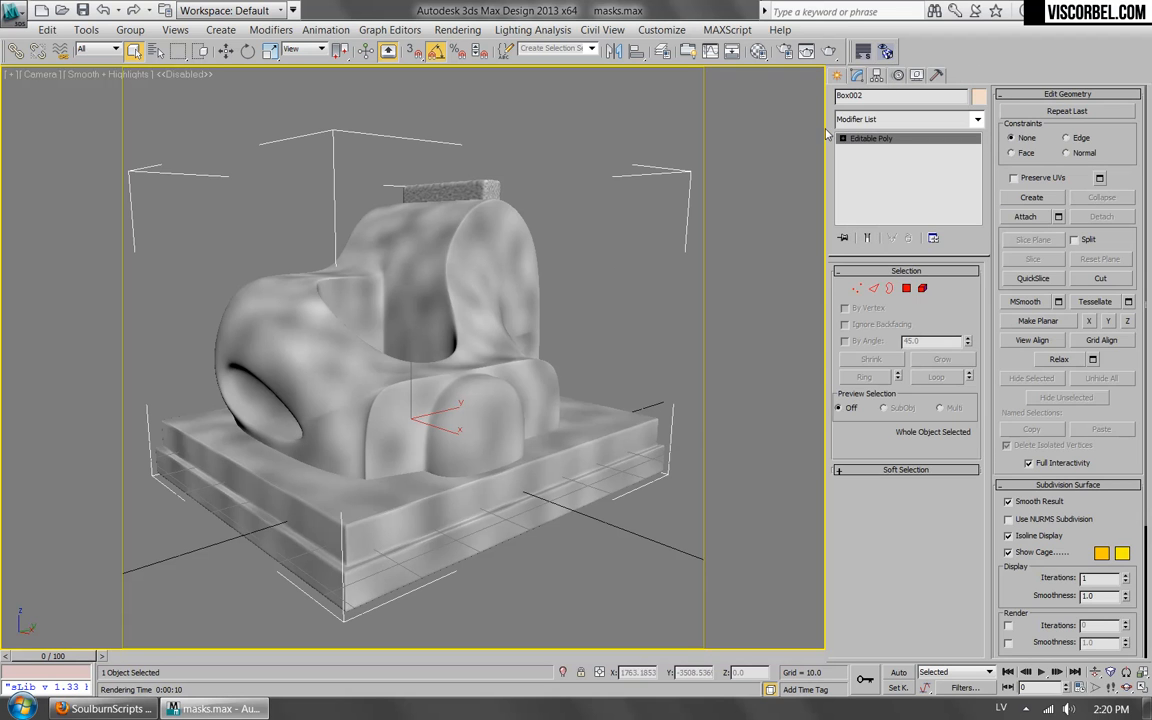
left_click(882, 55)
left_click_drag(283, 266, 72, 263)
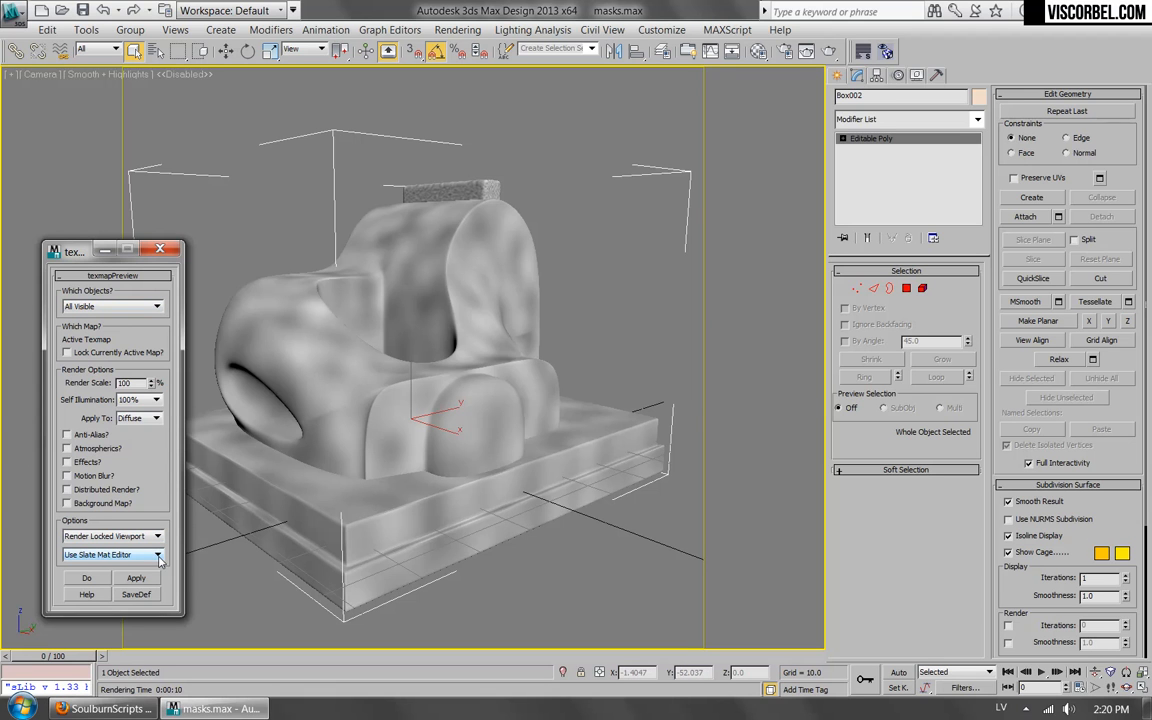
Set texmapPreview to use the classic material editor and apply it.
left_click(100, 555)
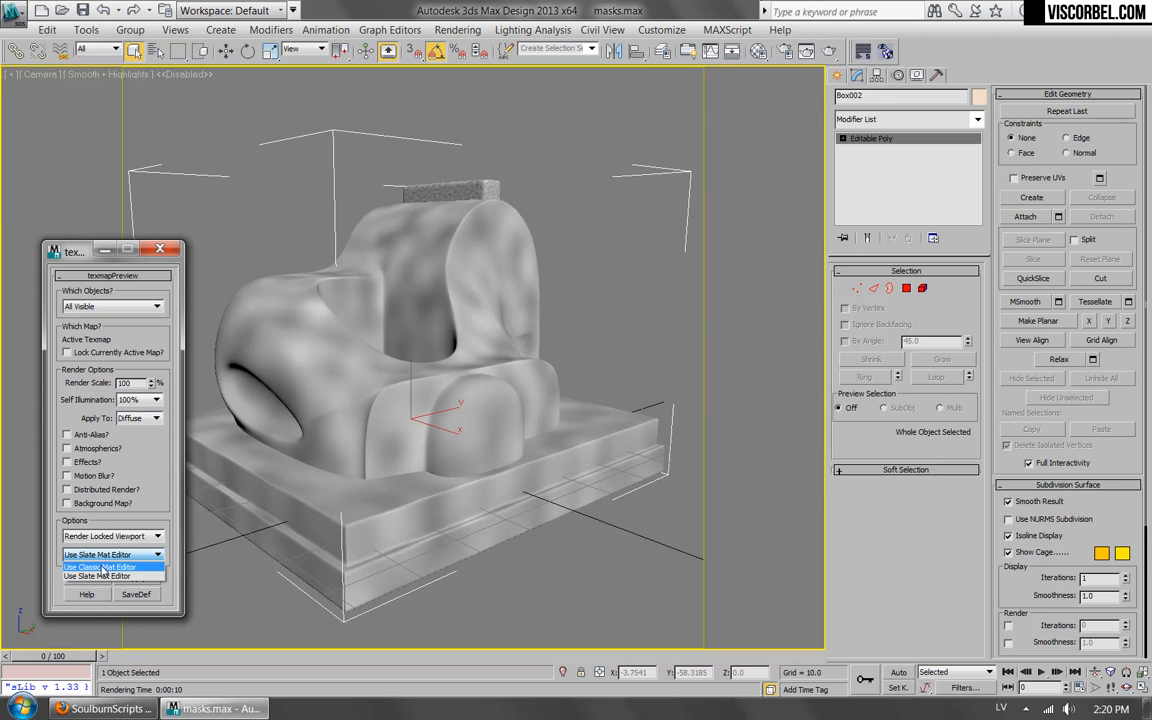
left_click(101, 568)
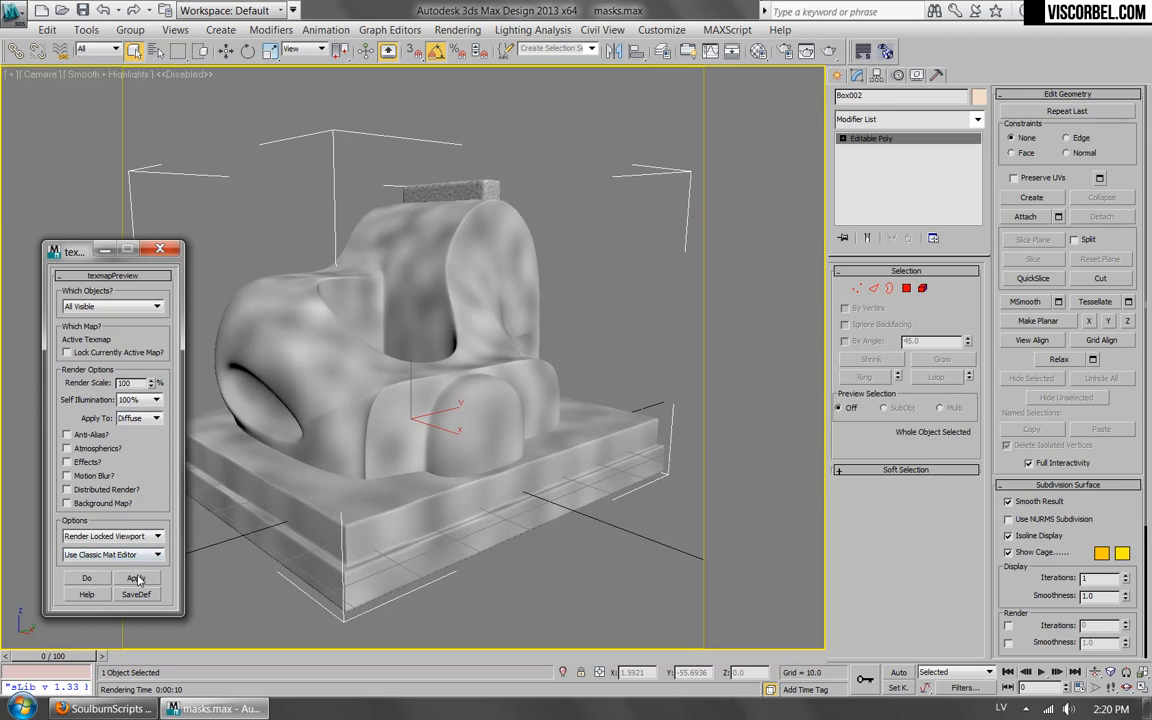
left_click(136, 578)
left_click(612, 401)
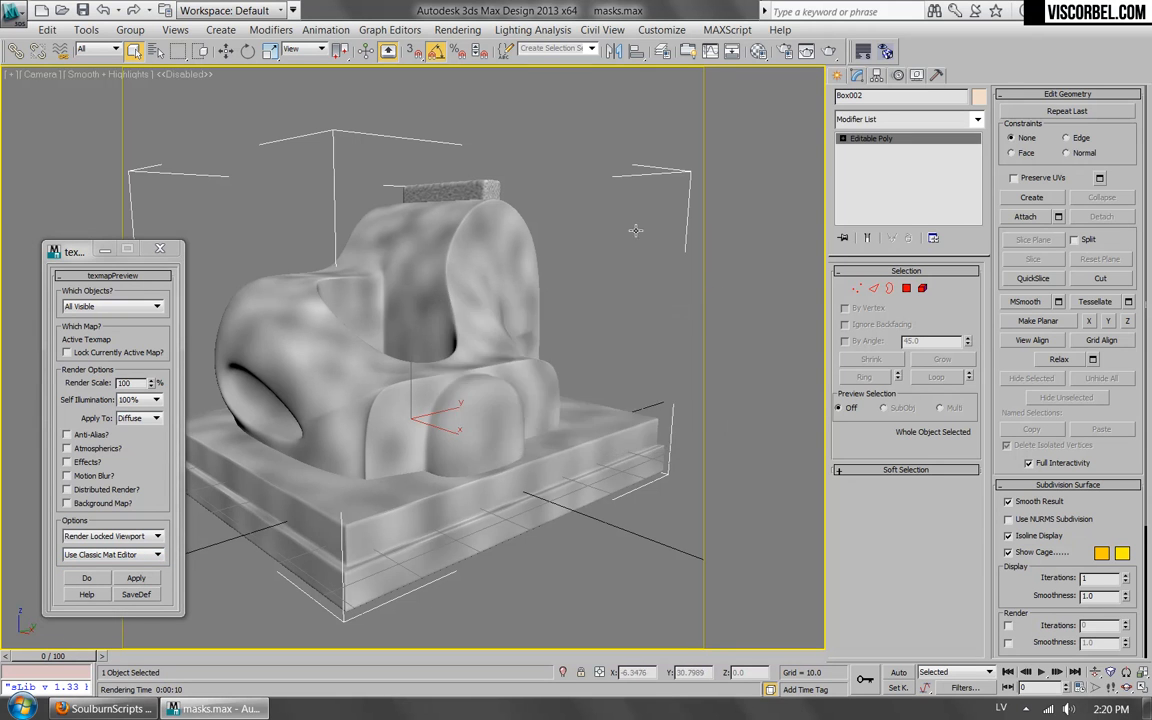
Reopen the Material Editor and render a texmapPreview of the active Noise map, closing the preview windows.
key("m")
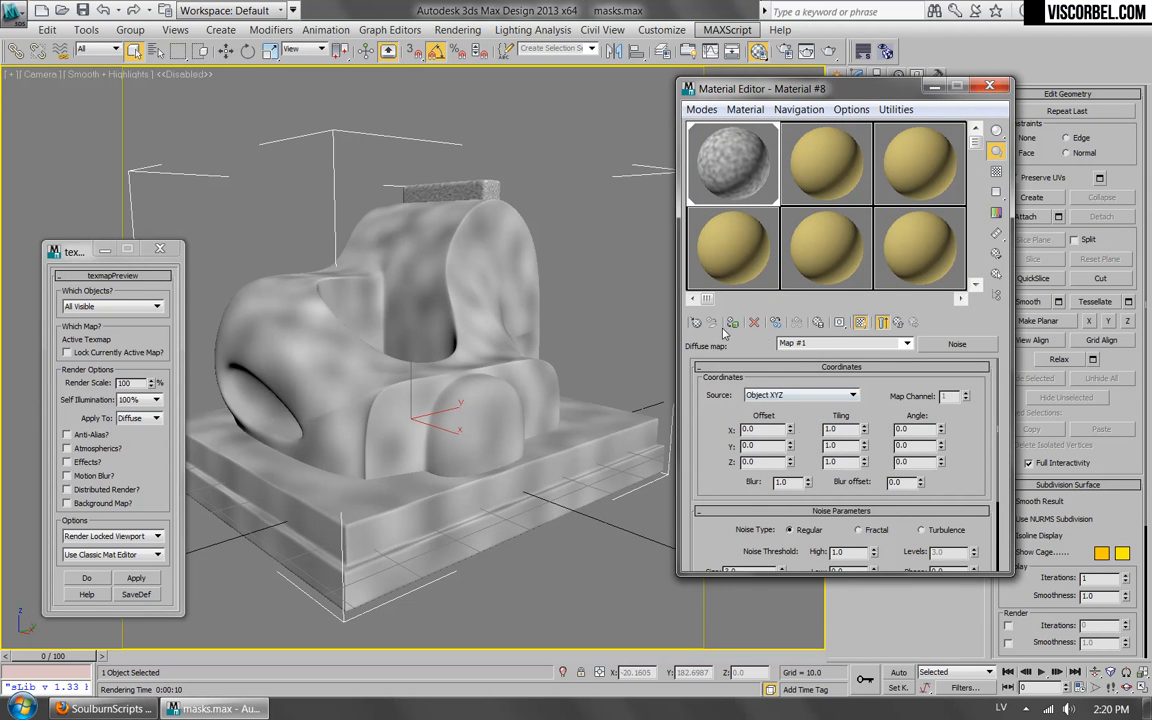
left_click(139, 578)
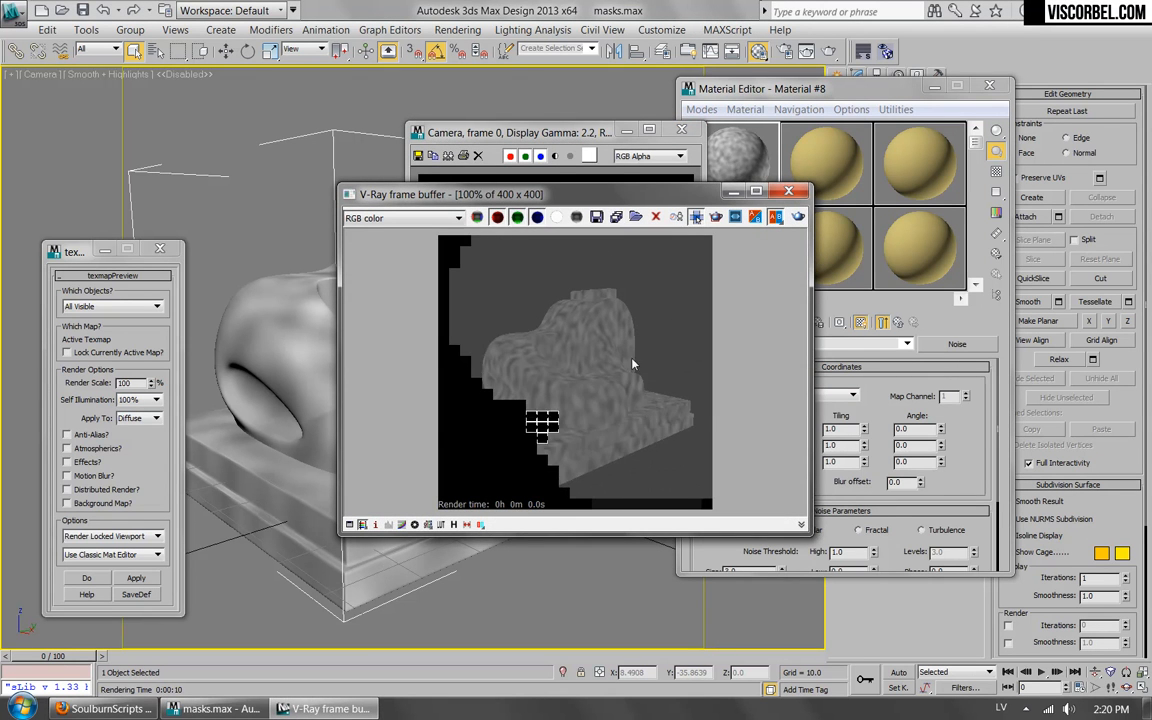
left_click(682, 130)
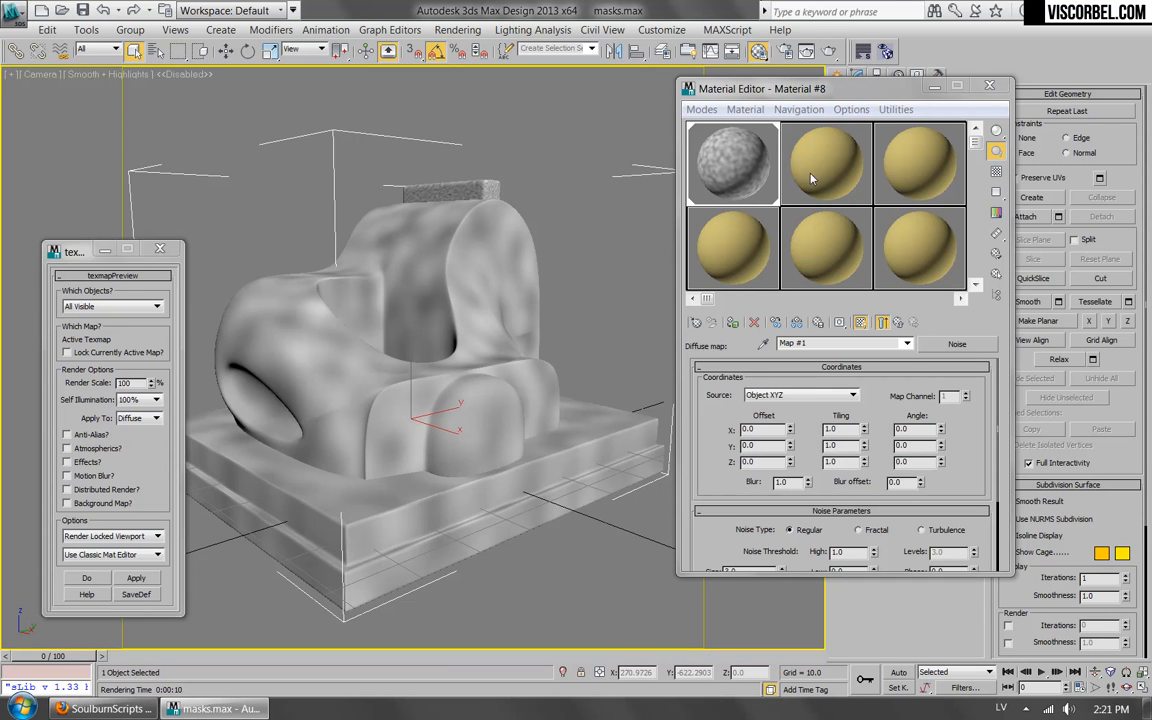
Return to the diffuse Noise map's parameters through the parent material and set the noise type to Fractal.
left_click(899, 323)
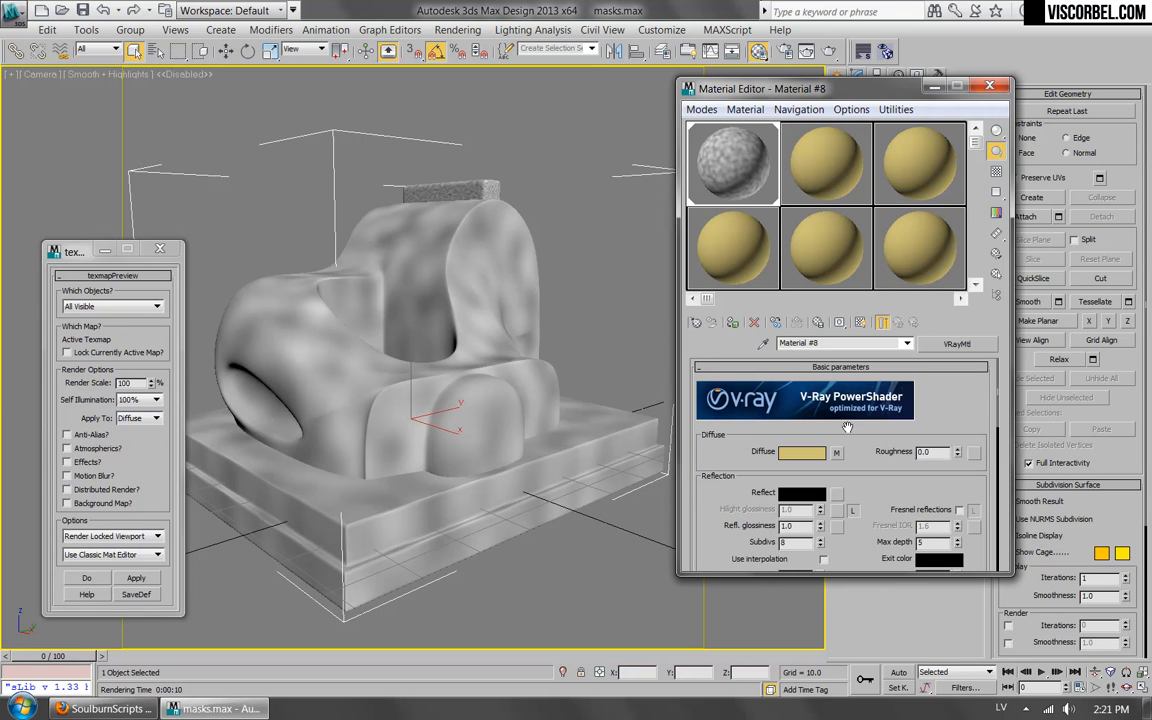
left_click(793, 470)
scroll(793, 470, "down", 4)
left_click(858, 425)
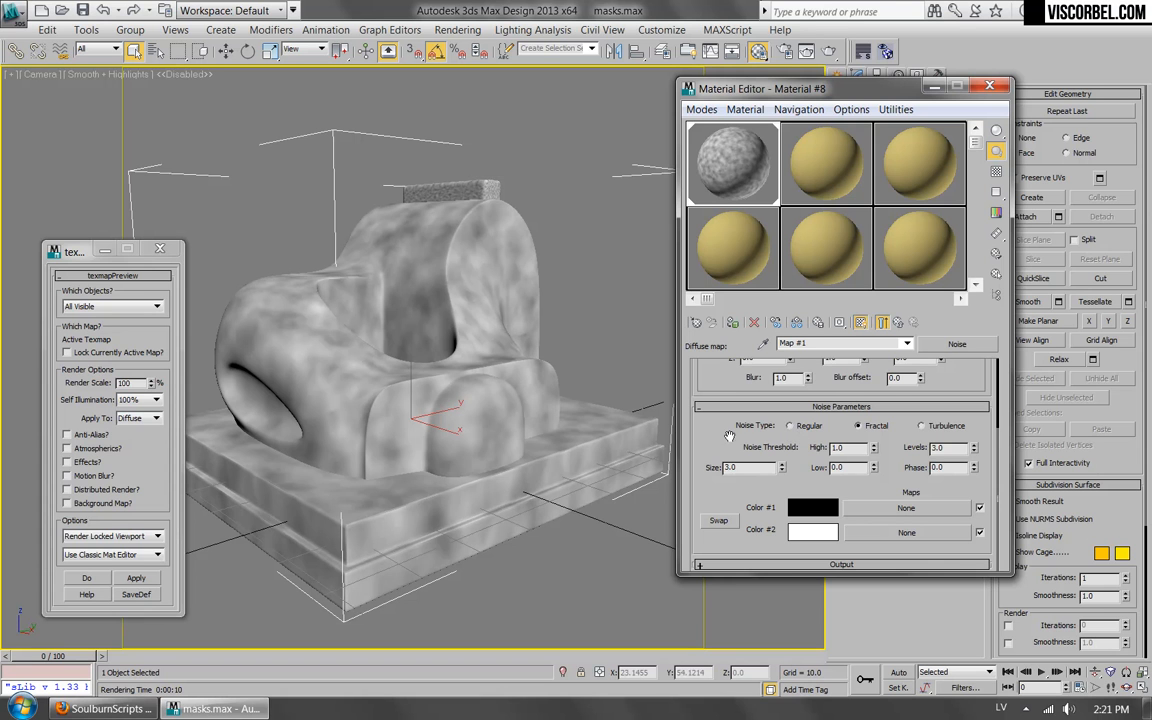
scroll(715, 547, "up", 3)
left_click_drag(715, 547, 718, 455)
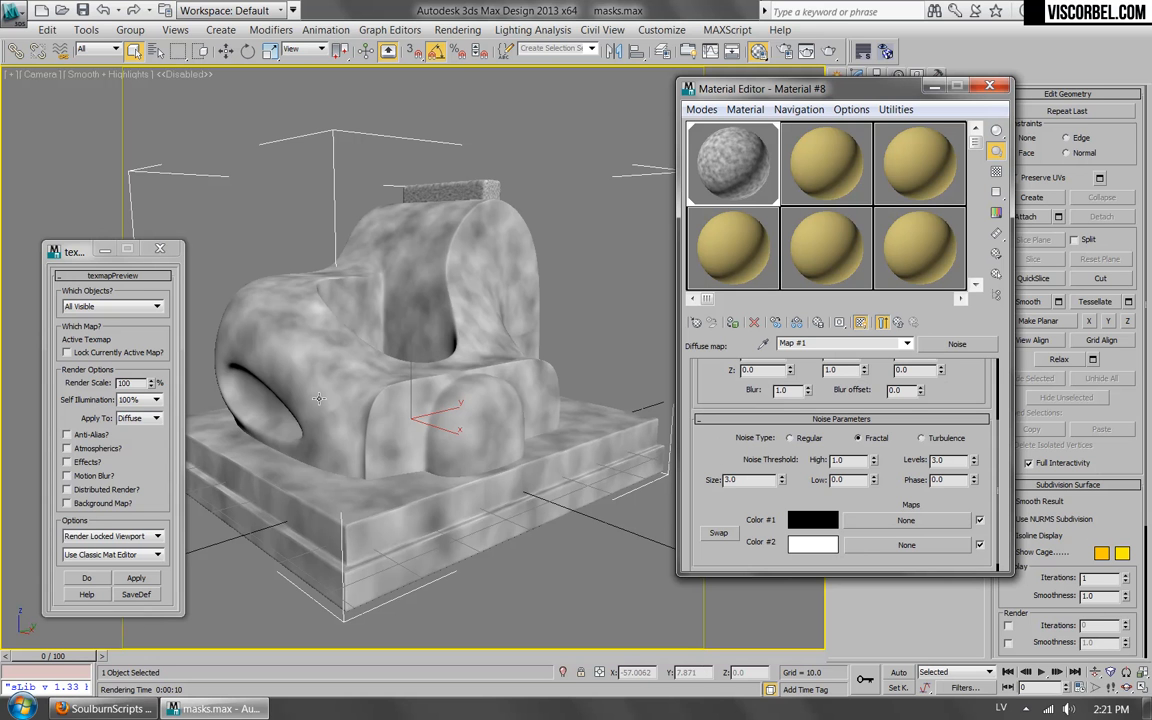
Switch to Firefox, view the BerconMaps plugin page, and return to 3ds Max.
left_click(105, 708)
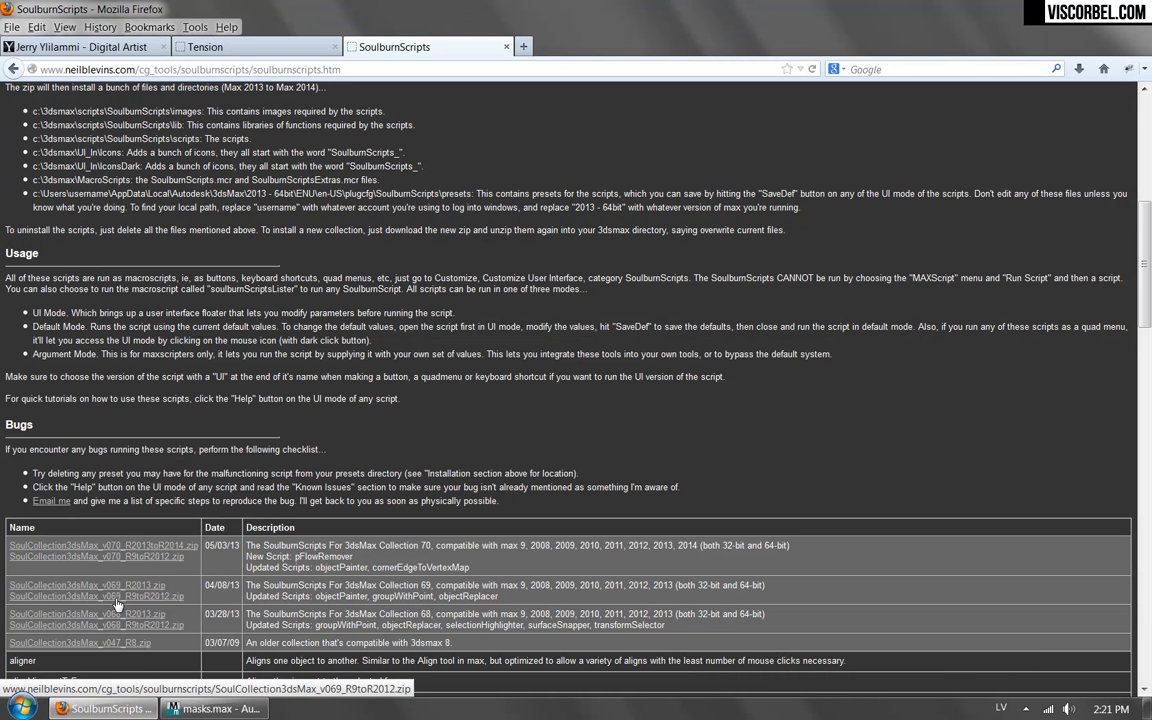
left_click(112, 52)
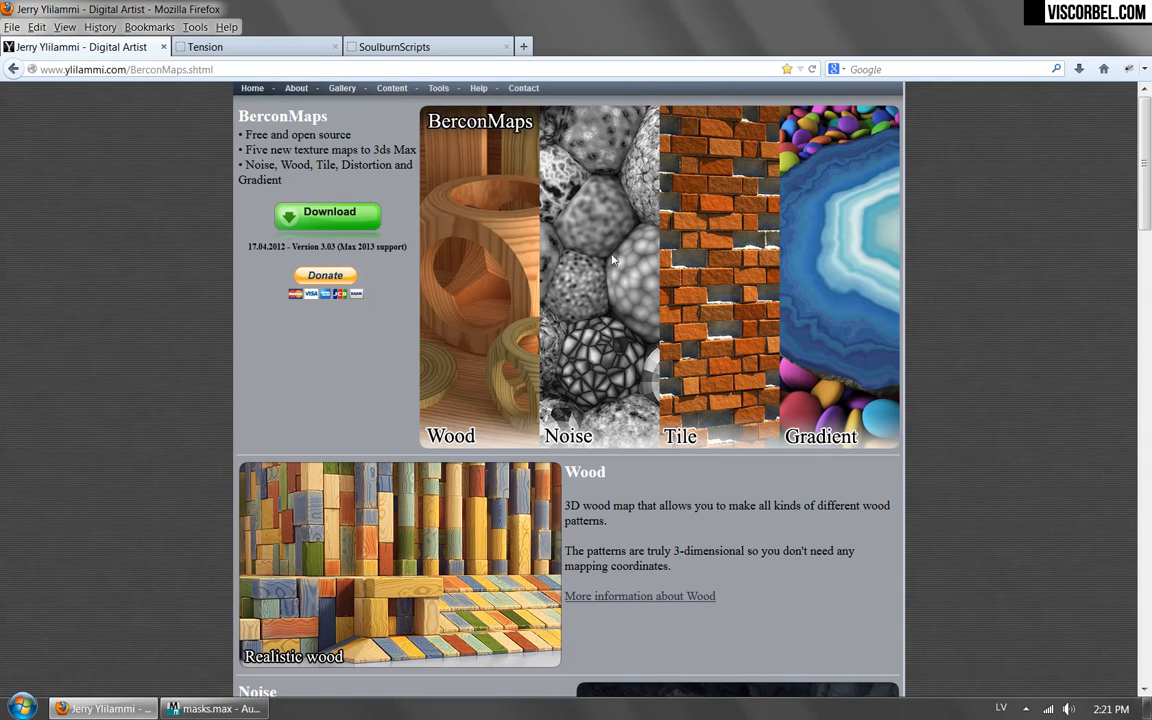
left_click(224, 708)
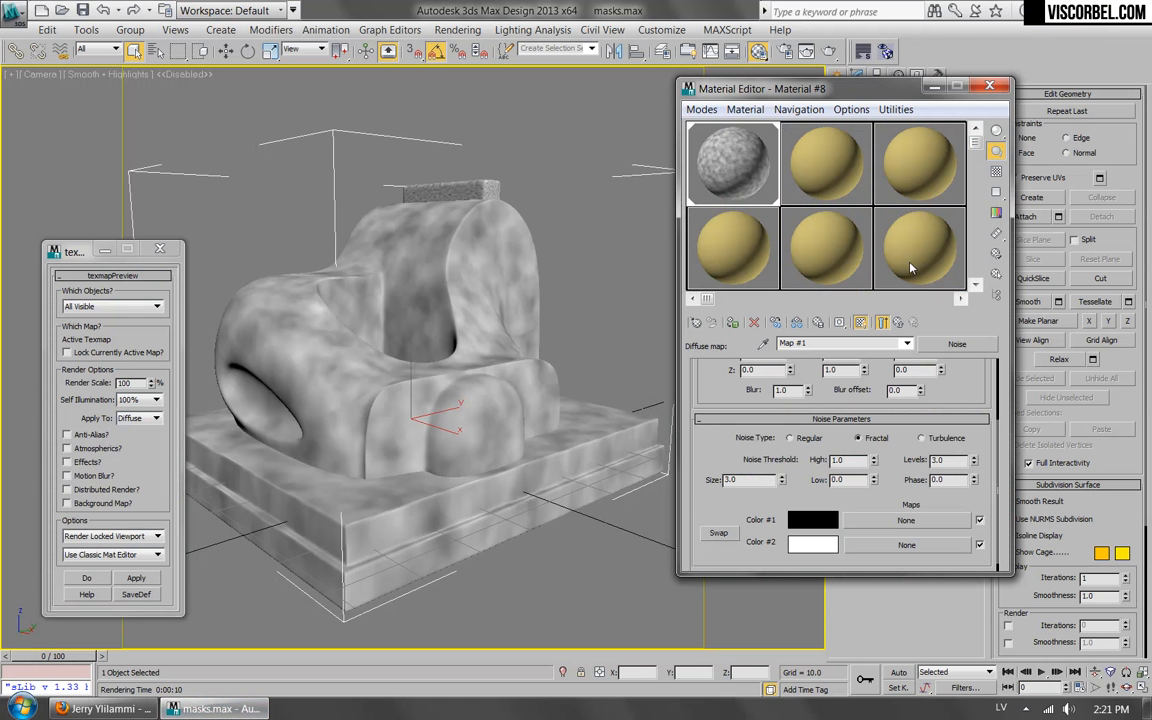
Replace the diffuse Noise map of Material #8 with a BerconNoise map, discarding the old map.
left_click(898, 323)
left_click(835, 455)
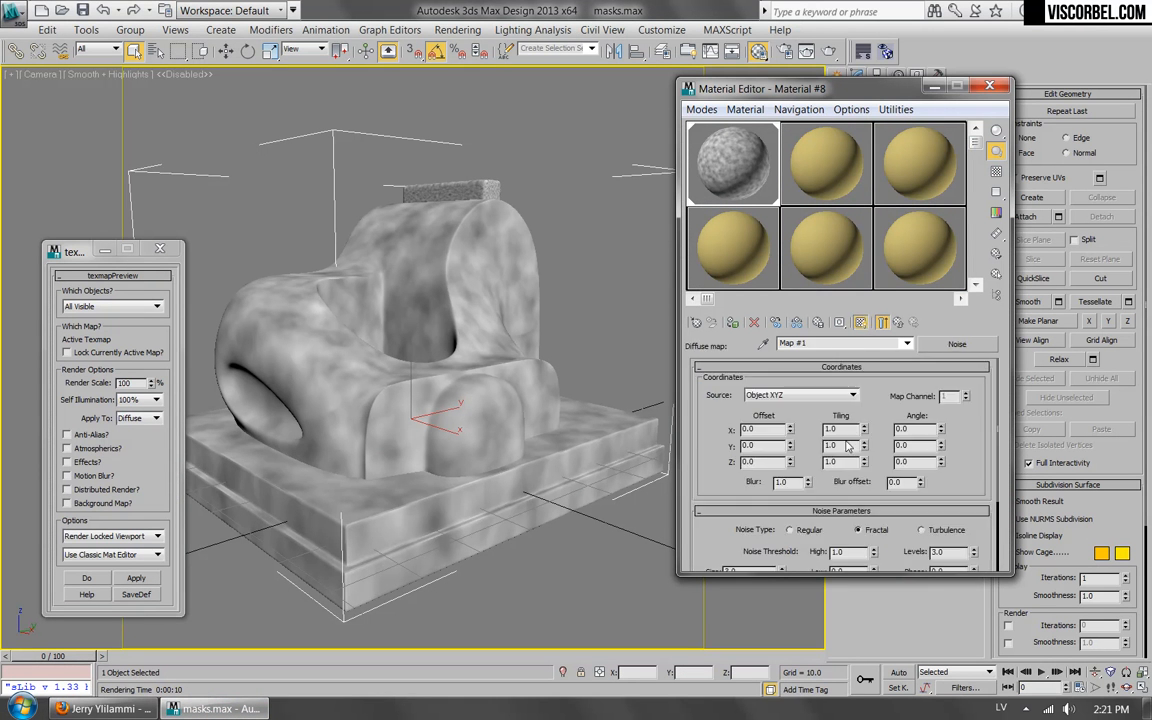
left_click(957, 343)
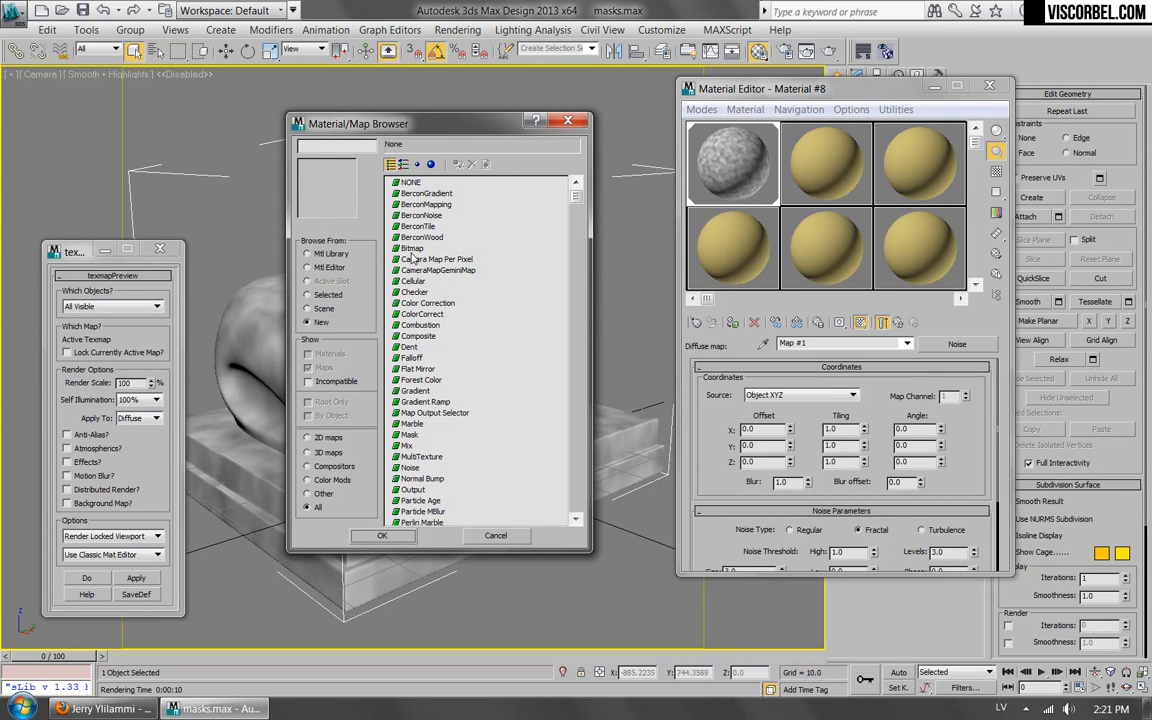
left_click(421, 215)
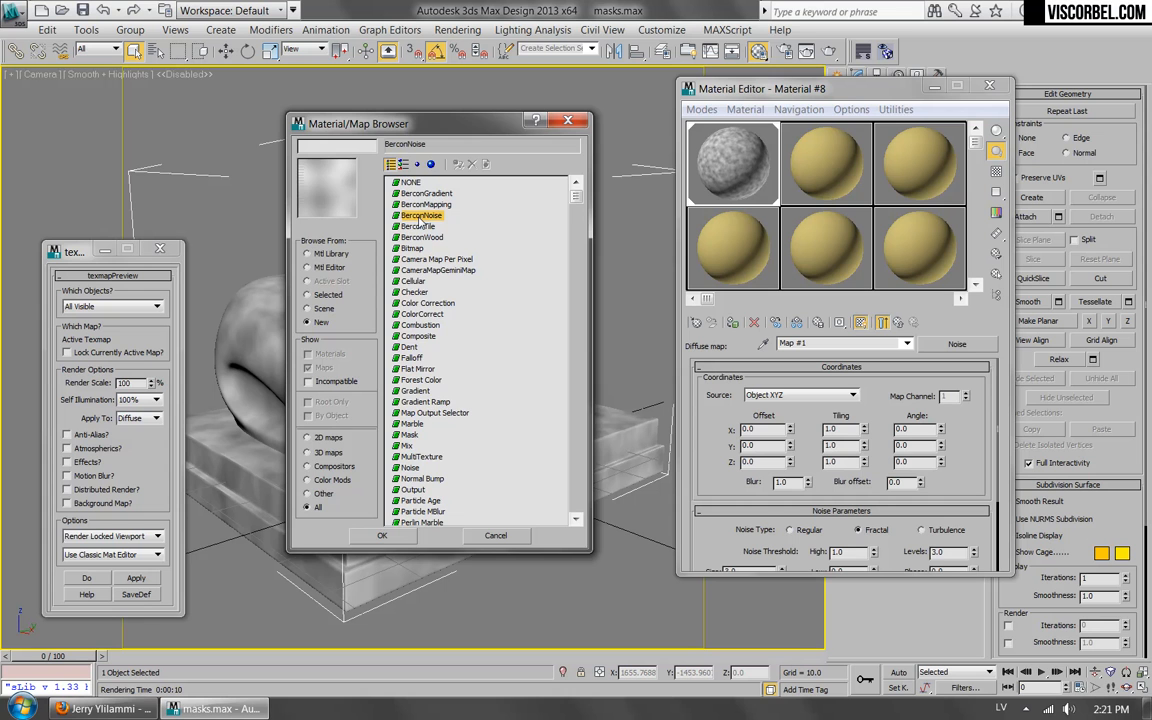
double_click(420, 216)
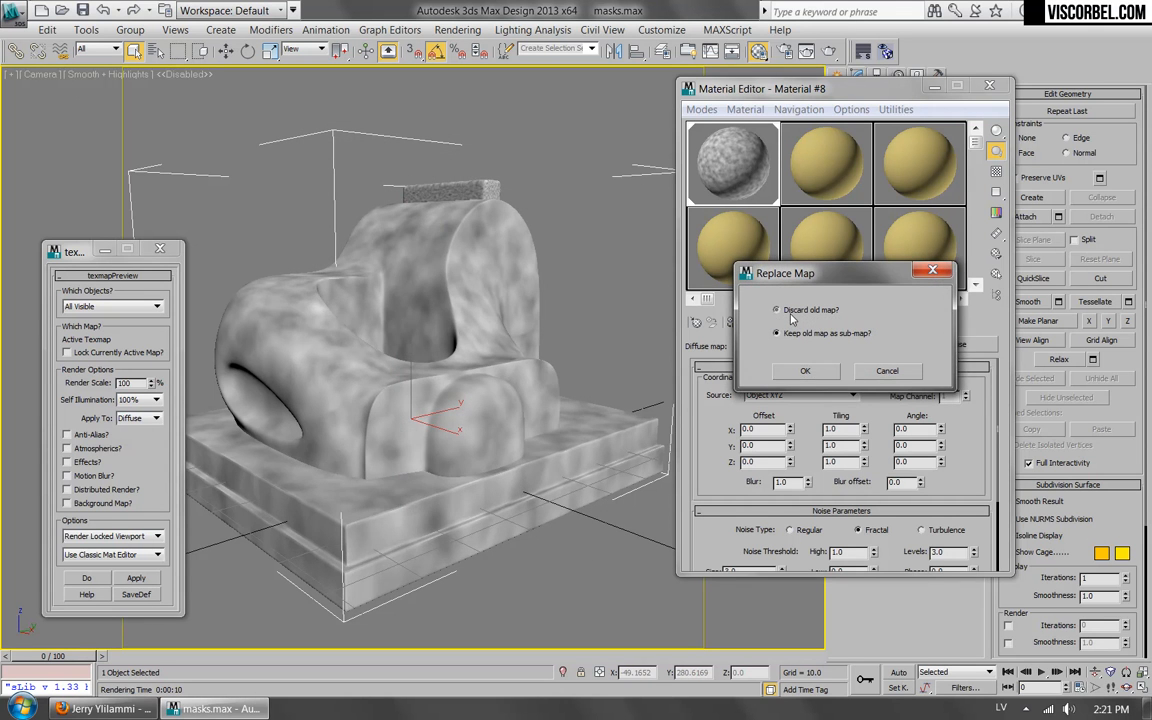
left_click(803, 371)
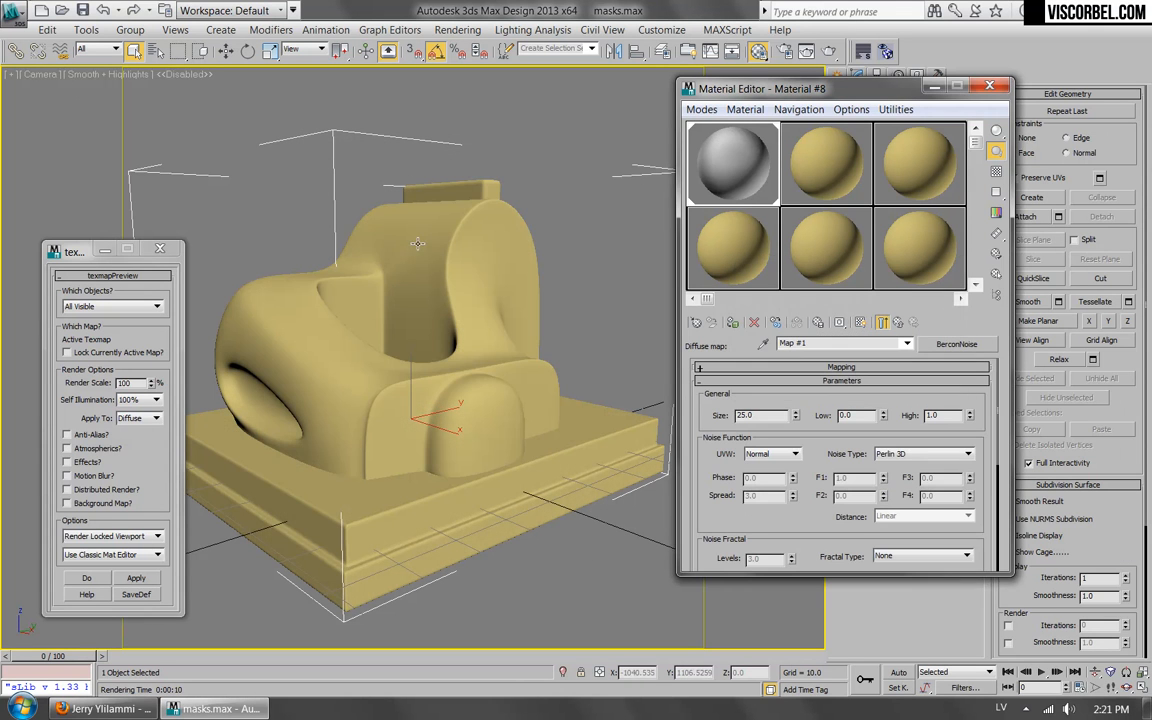
Show the BerconNoise map in the viewport with size 5.0 and noise type Simplex 3D.
left_click(860, 322)
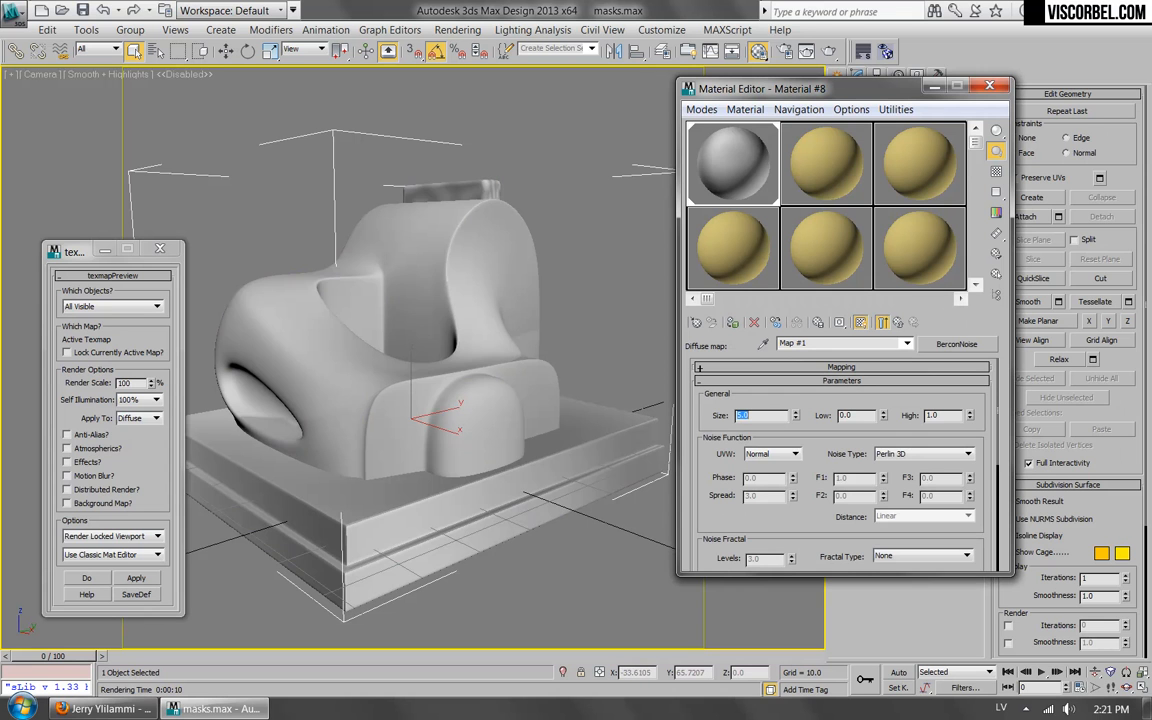
left_click_drag(727, 519, 738, 488)
left_click(930, 419)
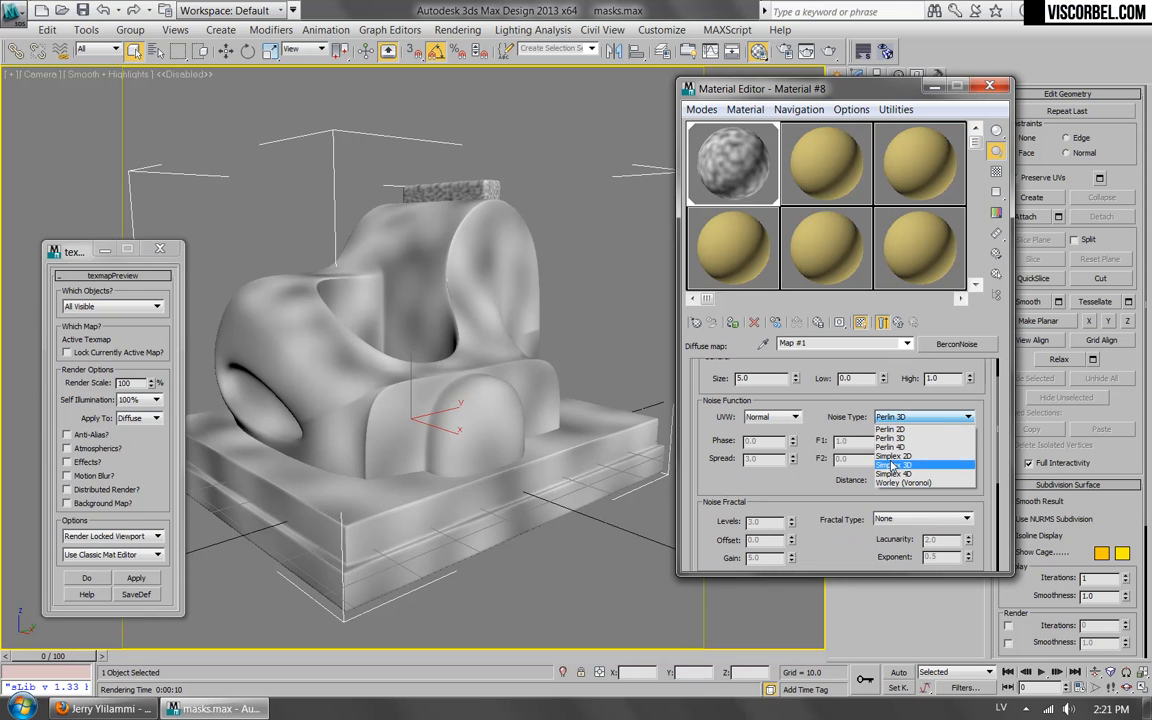
left_click(891, 451)
left_click(893, 418)
left_click(893, 461)
Change the BerconNoise type to Worley (Voronoi) with F2 at 0.61 and F4 at -0.54.
left_click_drag(816, 488, 815, 451)
left_click(925, 379)
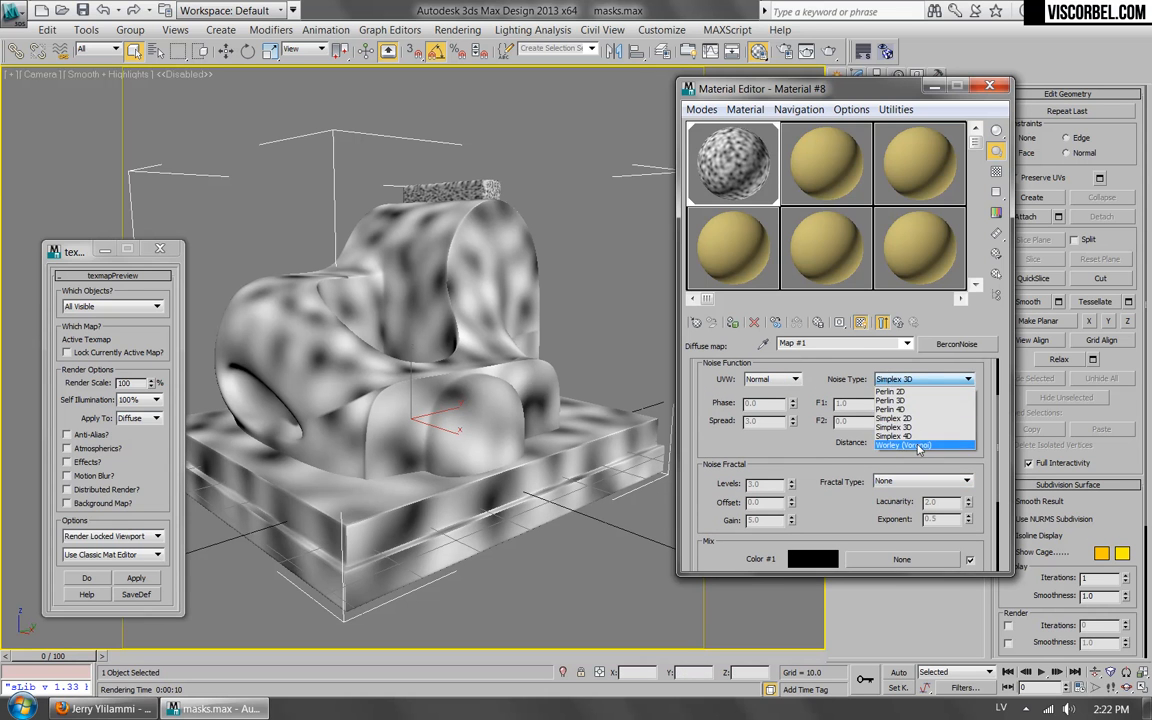
left_click(918, 446)
mouse_move(884, 424)
left_mouse_down()
mouse_move(884, 443)
mouse_move(878, 402)
left_mouse_up()
left_click_drag(969, 441, 973, 463)
Try the Fractal and Turbulence fractal types on the BerconNoise map and settle on fBm Turbulence.
left_click_drag(823, 477, 760, 452)
left_click(892, 481)
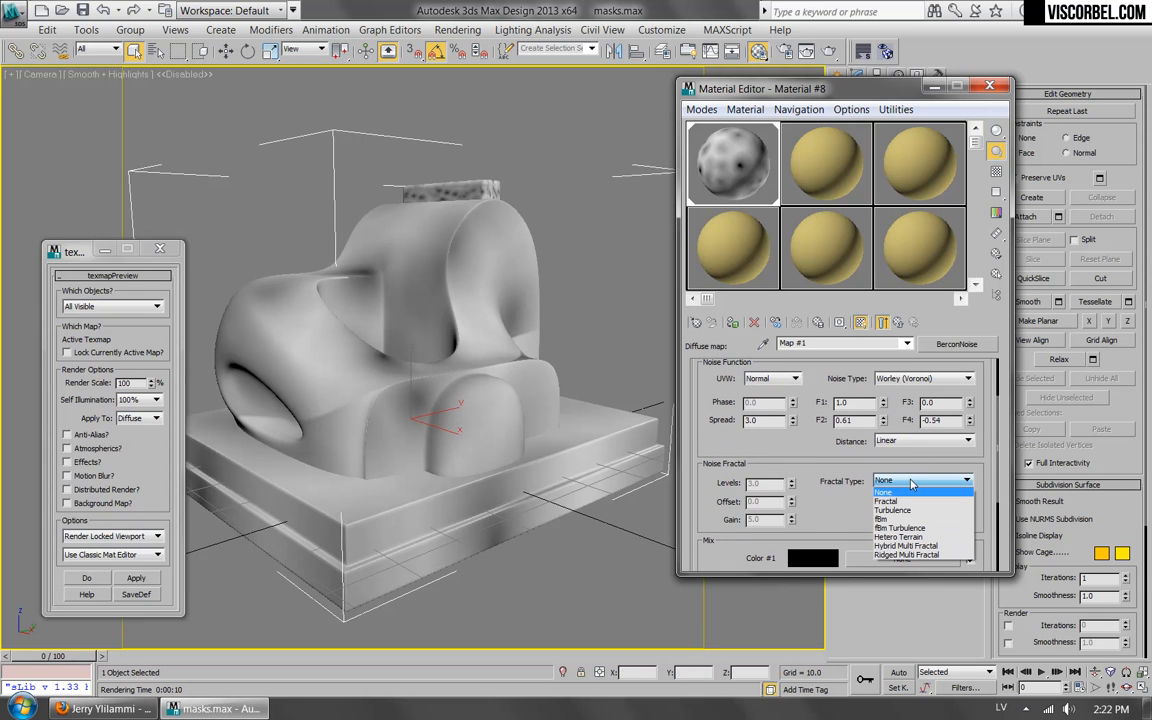
left_click(887, 501)
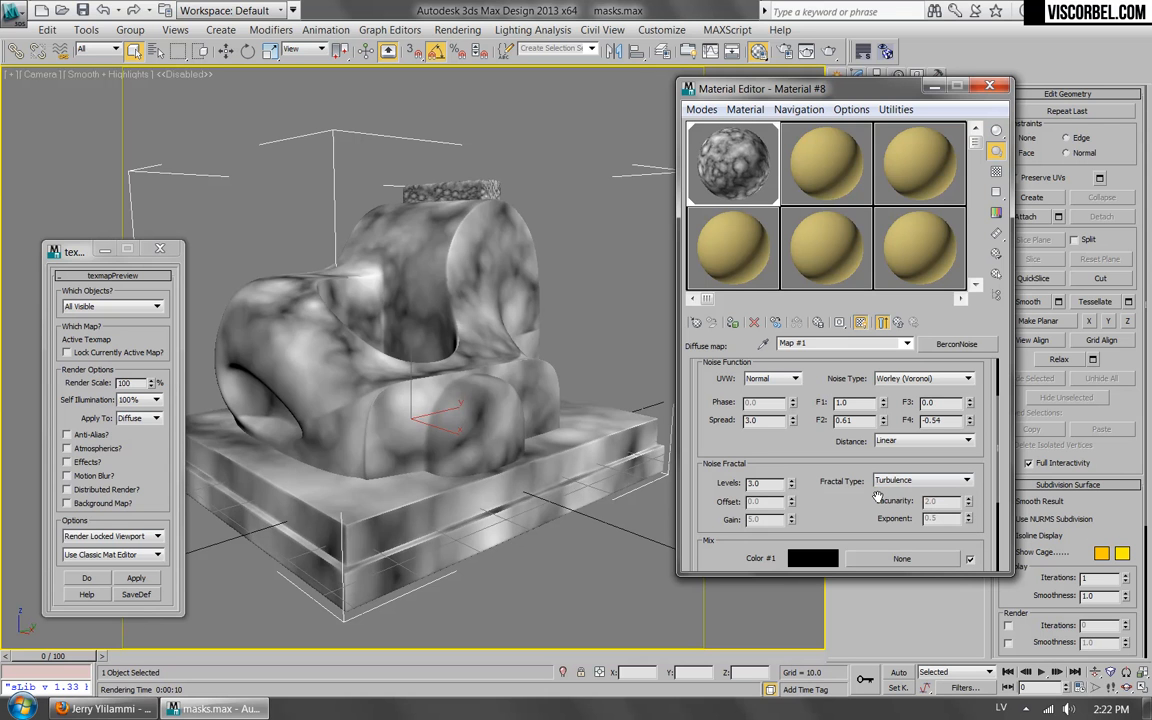
key("Down")
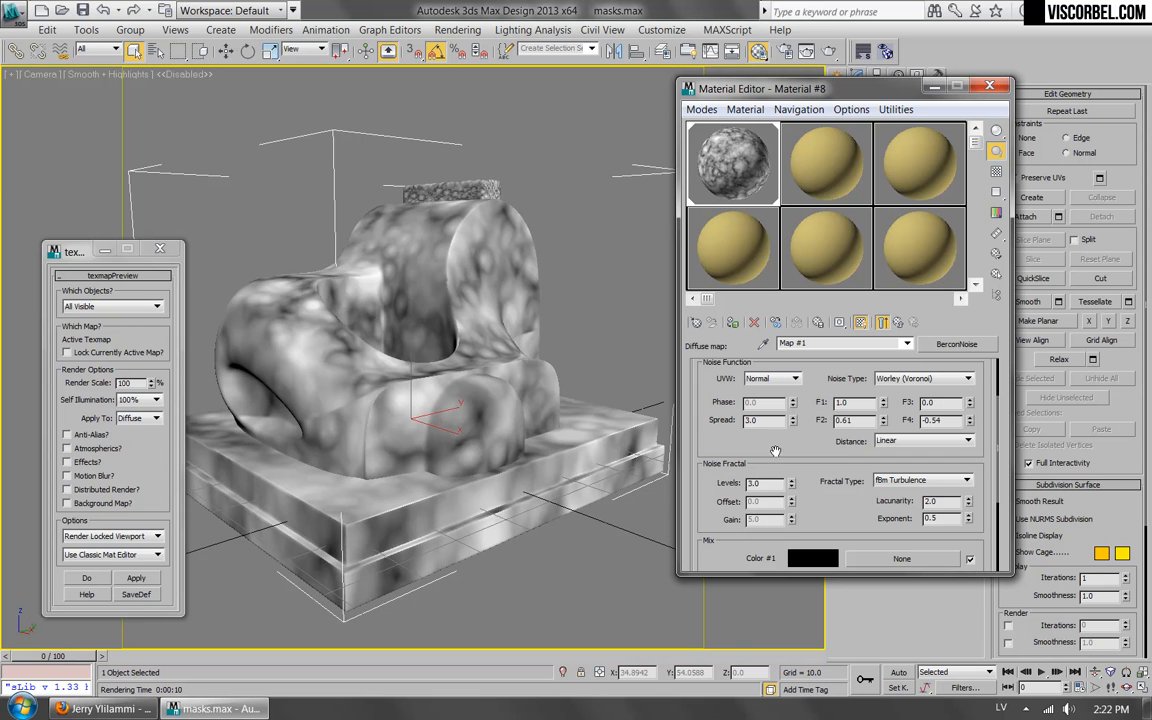
Enable distortion on the BerconNoise map and assign a Noise map as its first distortion map.
left_click_drag(706, 537, 710, 366)
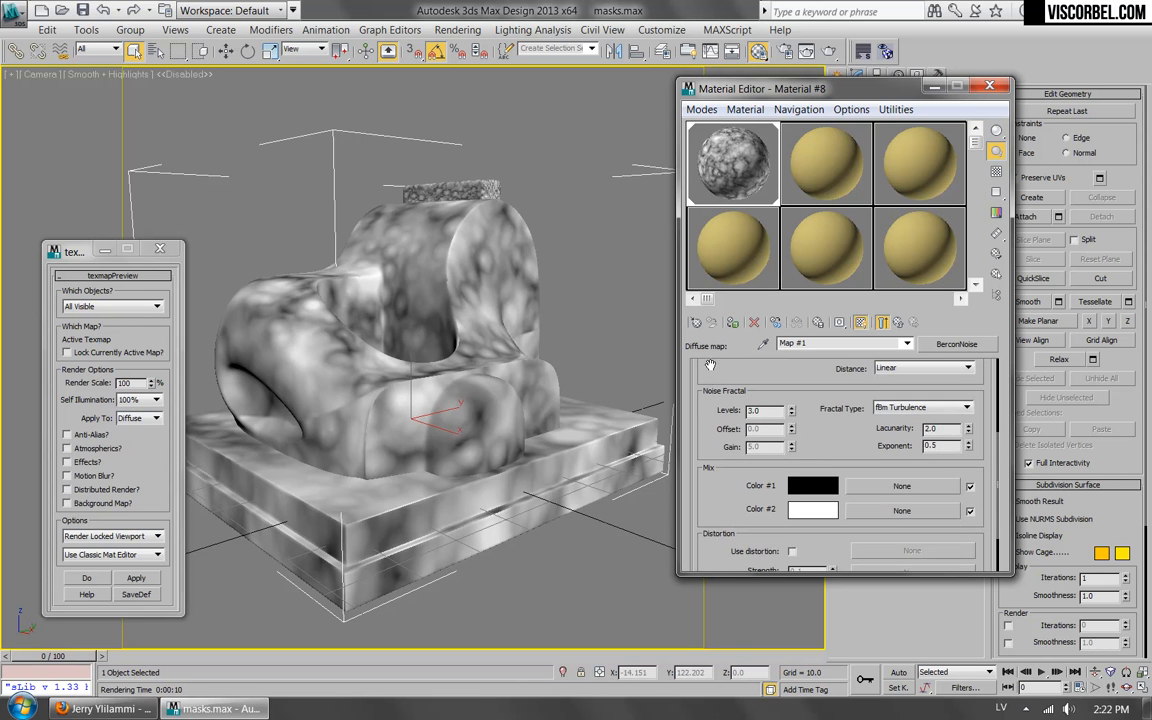
left_click(791, 551)
left_click_drag(713, 473, 727, 438)
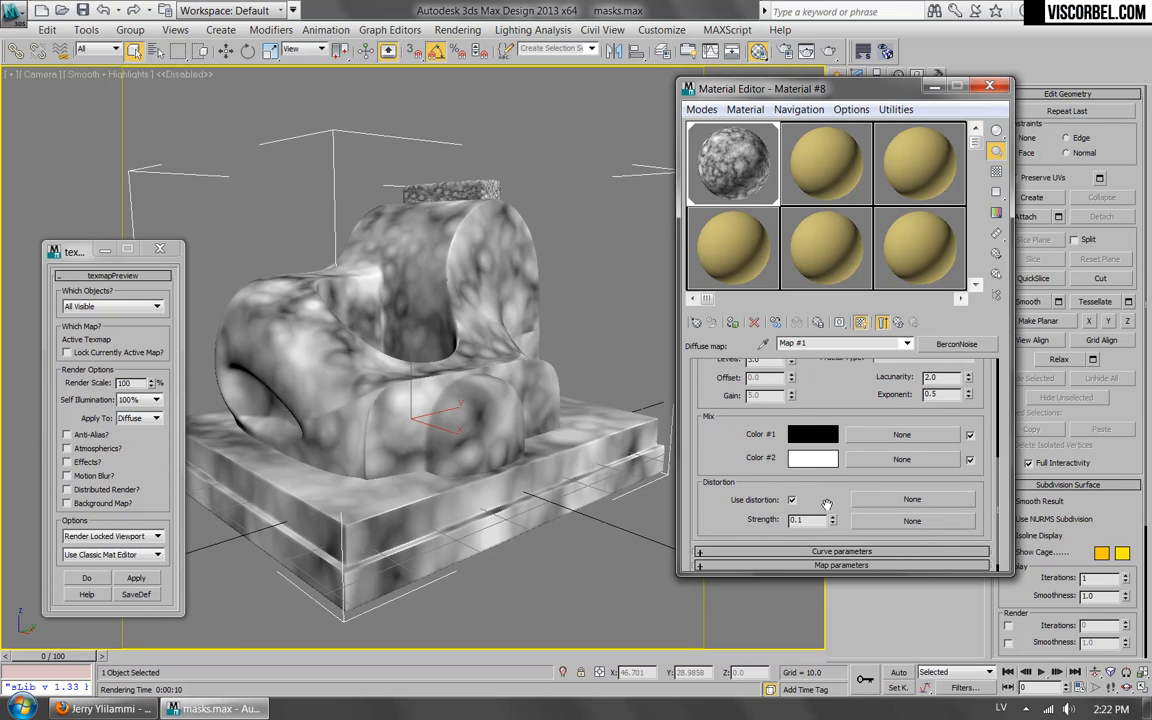
left_click(882, 501)
double_click(410, 456)
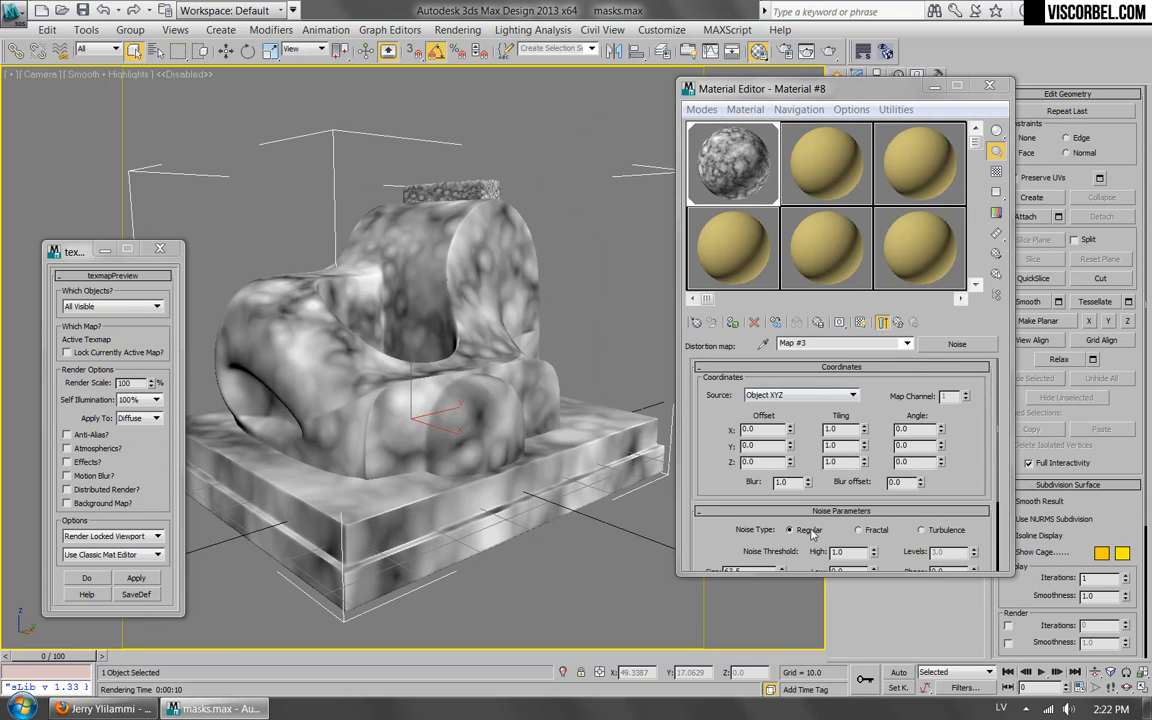
Return to the BerconNoise parameters and set the distortion strength to 1.0.
left_click_drag(707, 549, 717, 510)
left_click(901, 323)
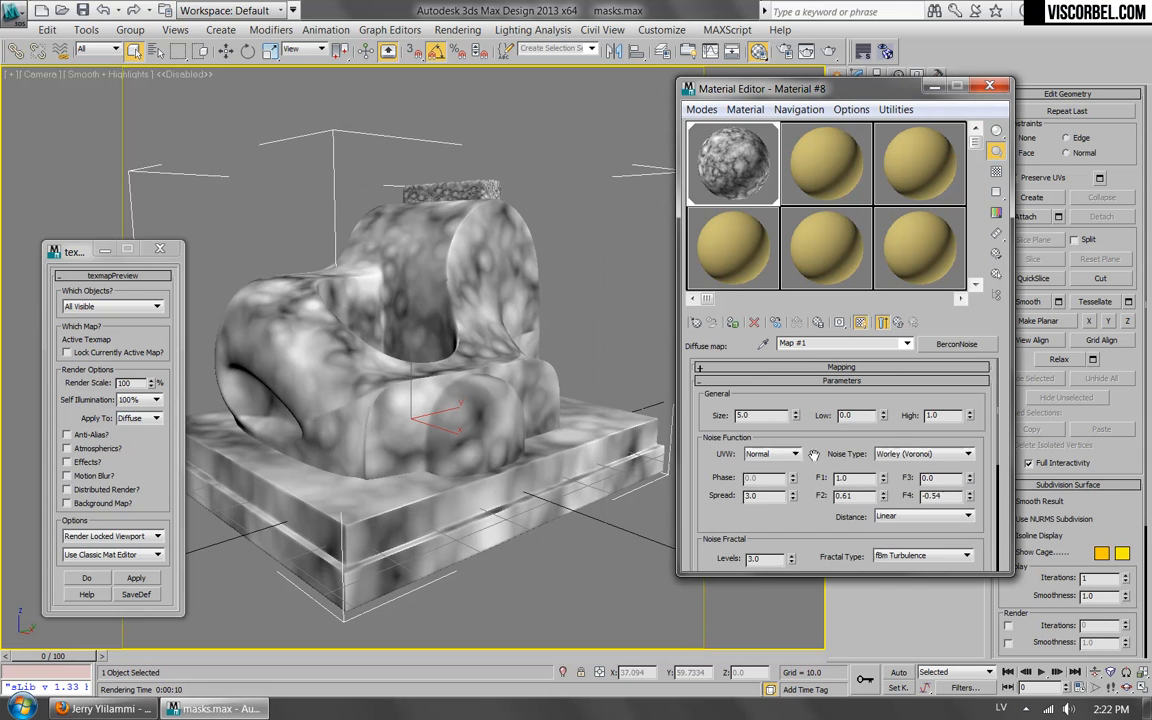
left_click_drag(781, 533, 781, 336)
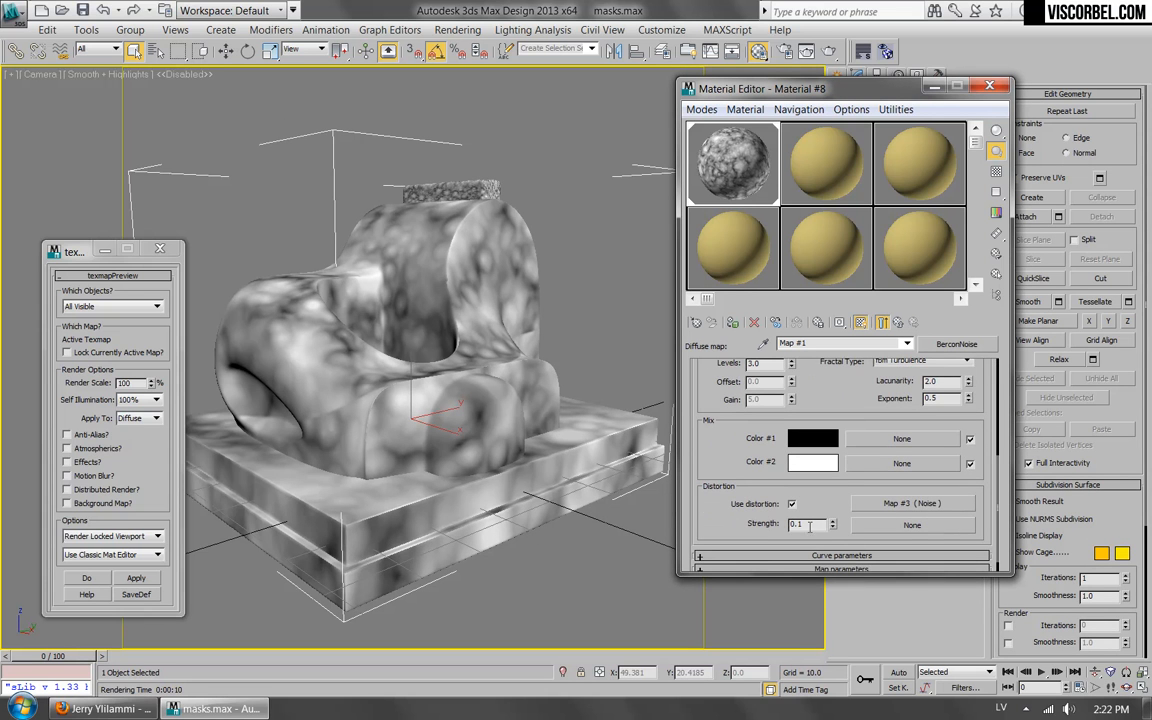
type(".")
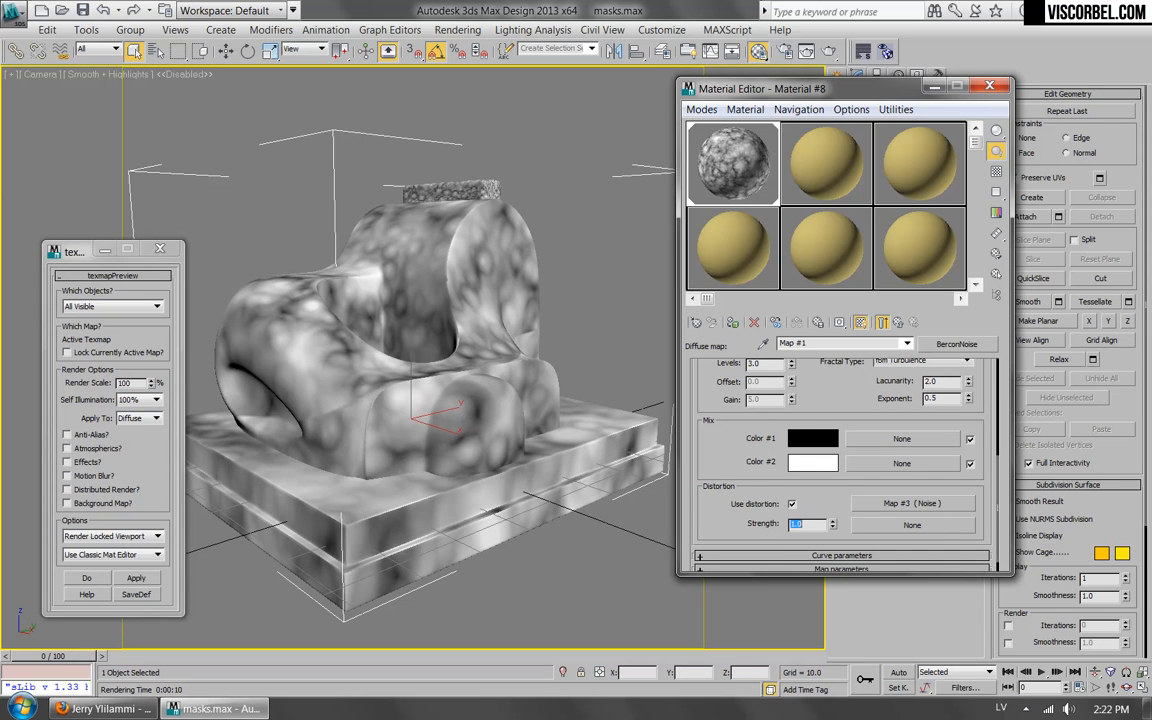
Set the distortion Noise map's size to 5.0 and run a texmapPreview render.
left_click(912, 503)
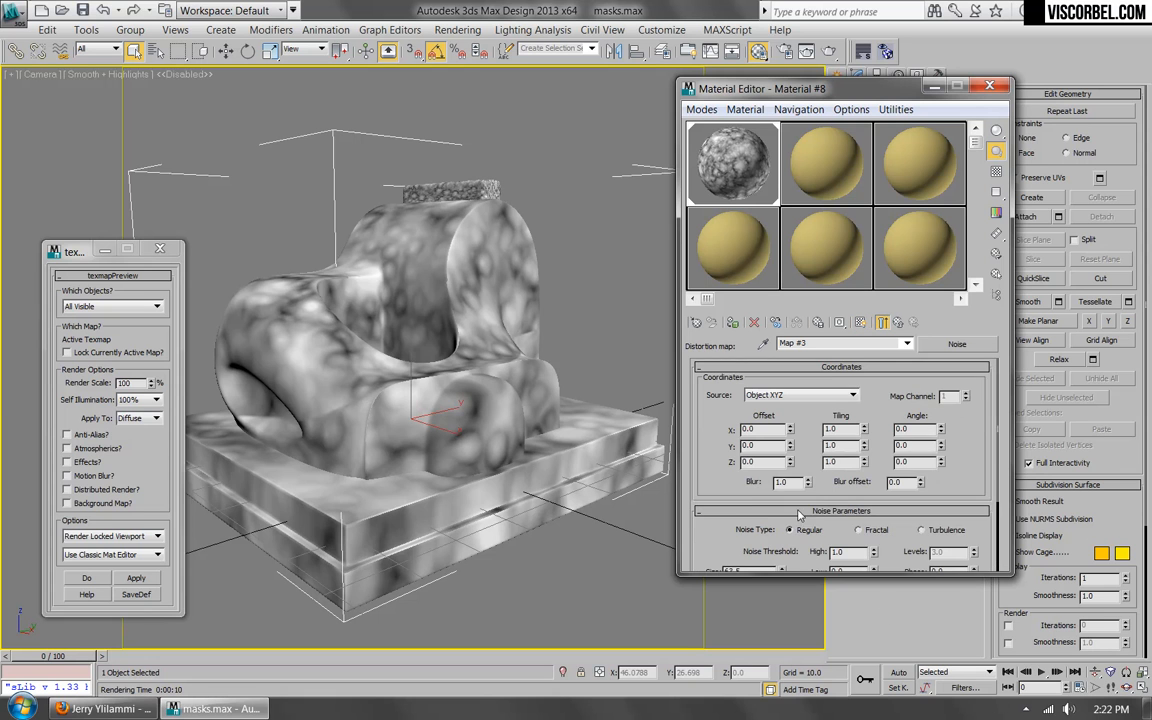
scroll(727, 531, "down", 2)
type("5")
key("Return")
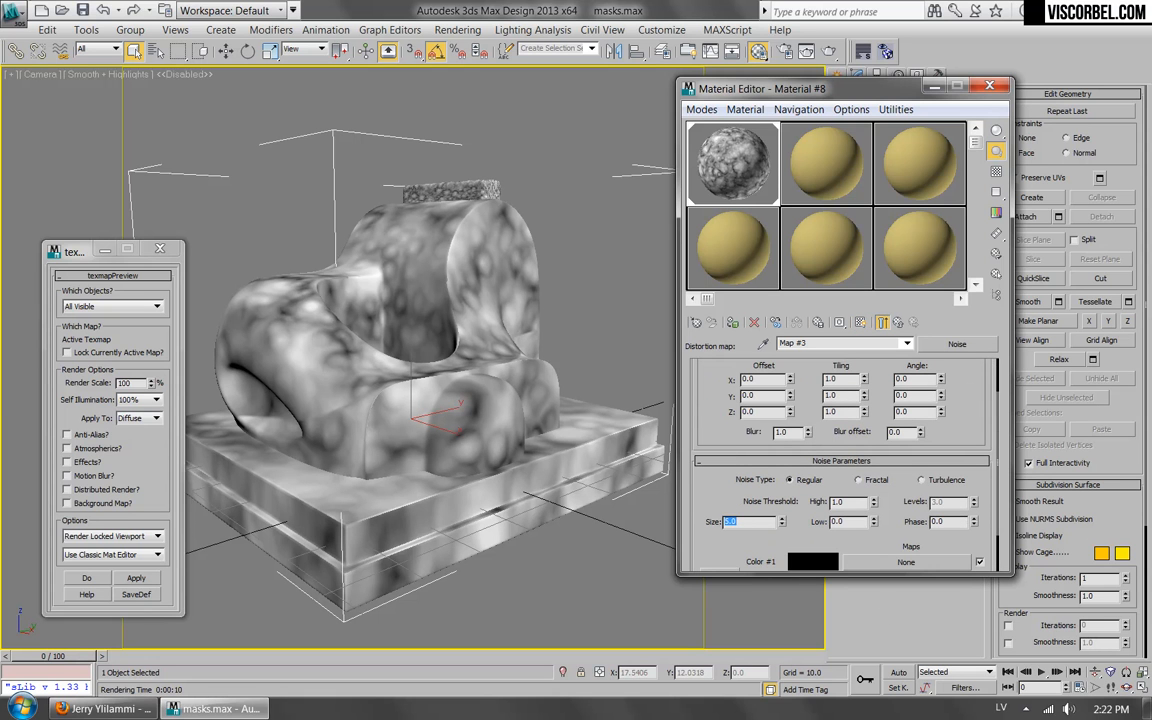
left_click(136, 578)
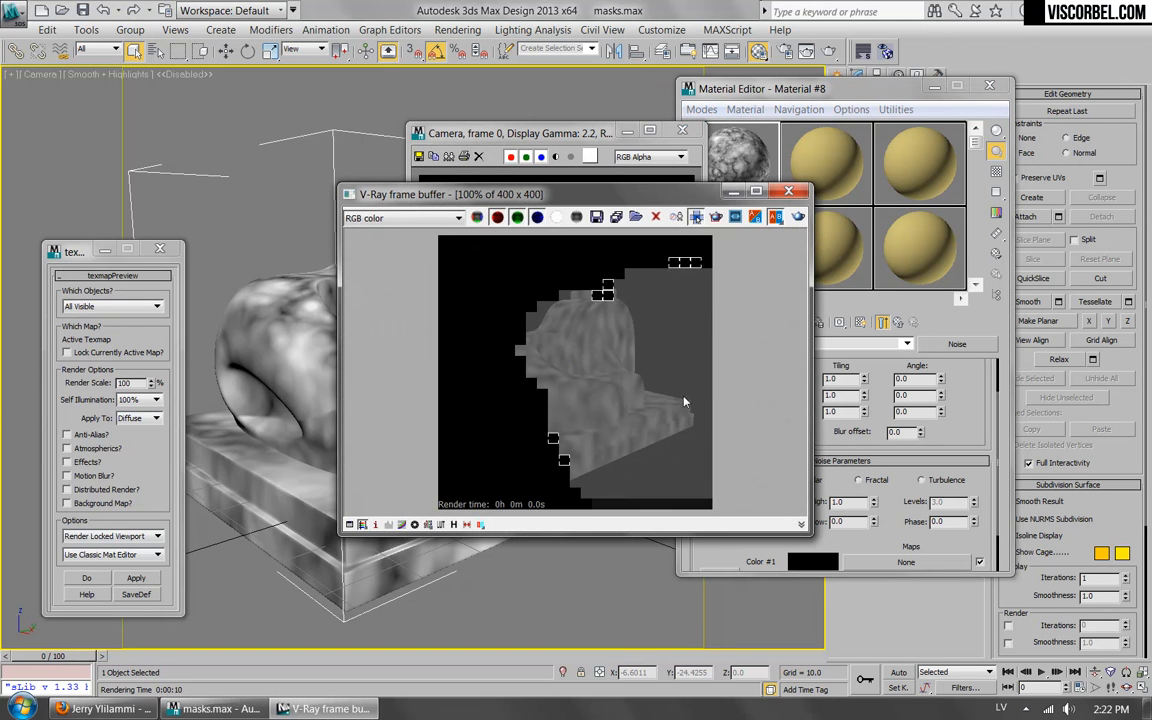
Set the distortion Noise map's threshold to 0.4 low and 0.6 high.
double_click(843, 521)
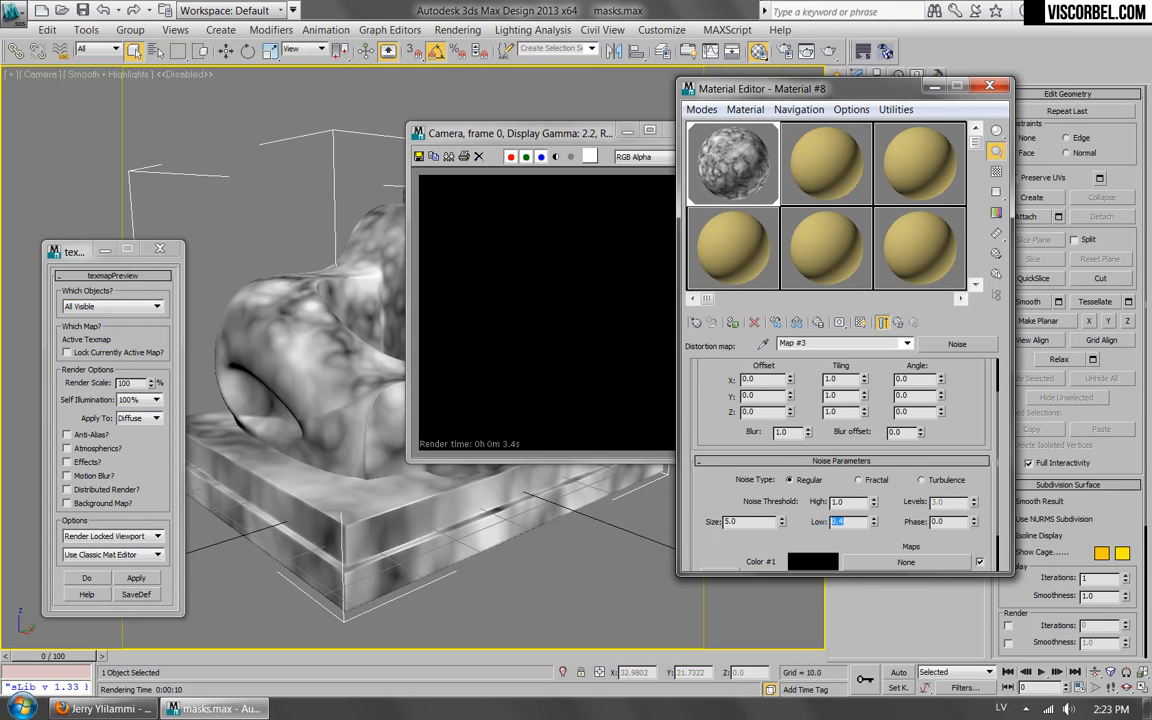
double_click(850, 503)
type(".6")
key("Return")
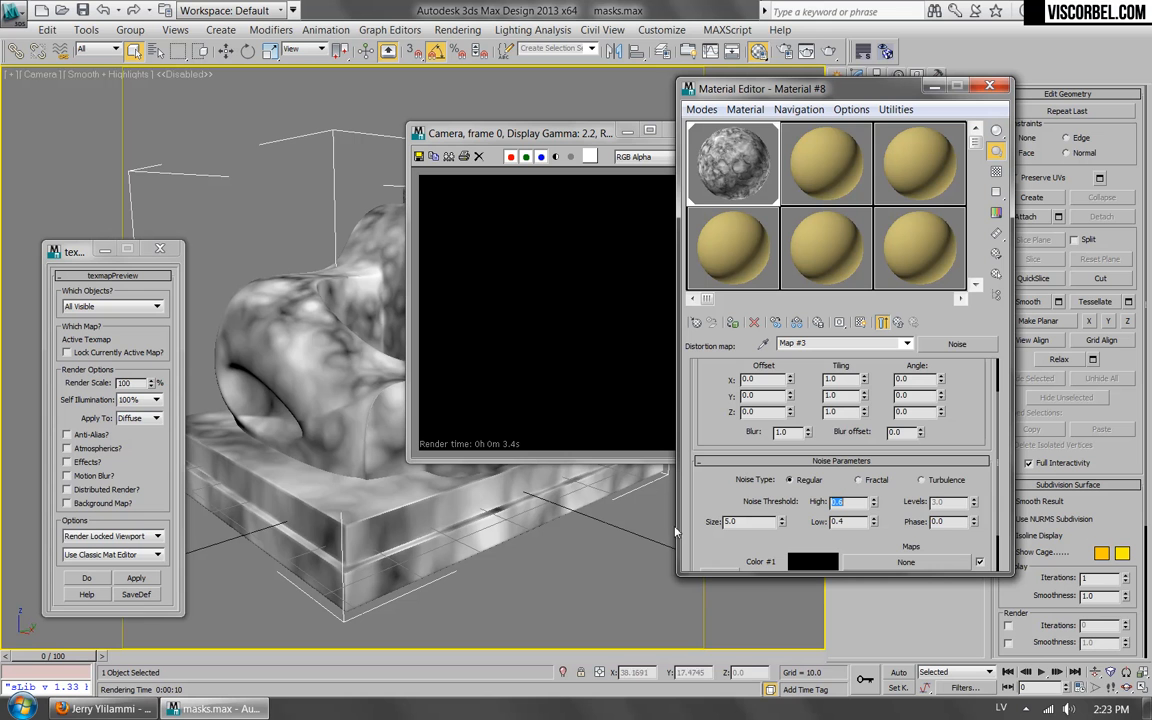
Return to the BerconNoise map, render a preview of the distorted pattern, and dismiss the preview windows.
left_click(897, 323)
left_click(292, 511)
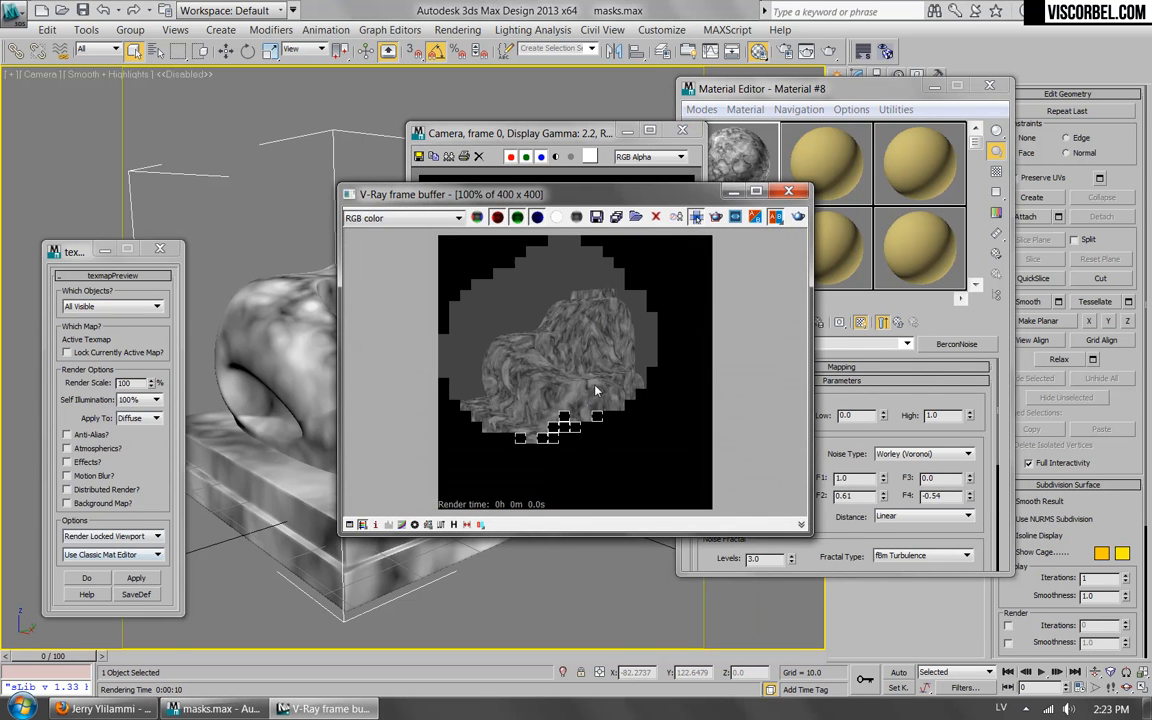
left_click(703, 108)
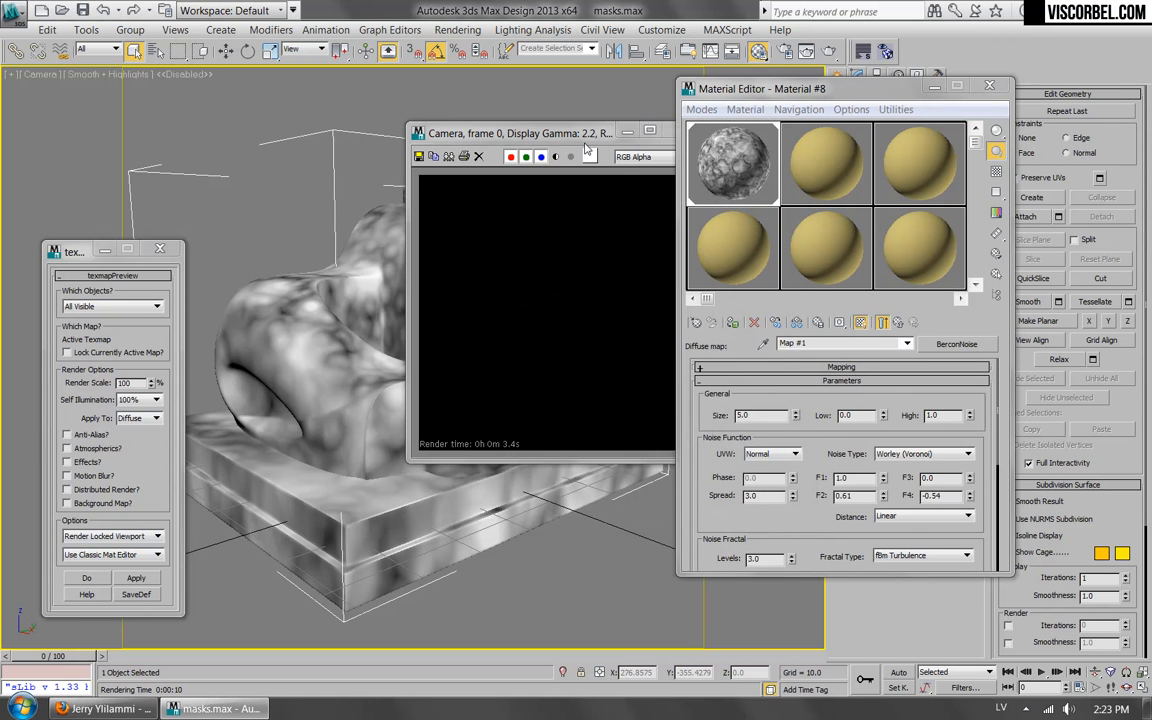
left_click(627, 131)
Clear the Noise map from the BerconNoise distortion slot and turn distortion off.
scroll(707, 515, "down", 5)
right_click(908, 487)
left_click(1005, 599)
left_click_drag(715, 429, 721, 612)
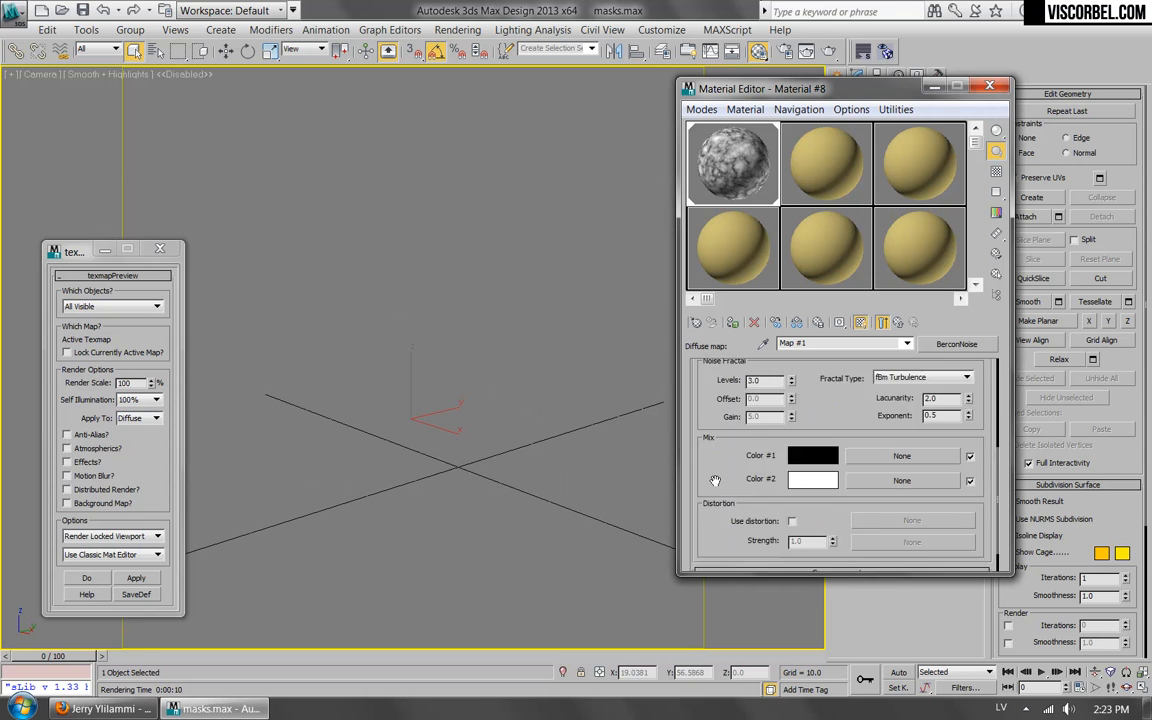
scroll(855, 439, "down", 3)
scroll(850, 438, "down", 2)
scroll(845, 444, "up", 5)
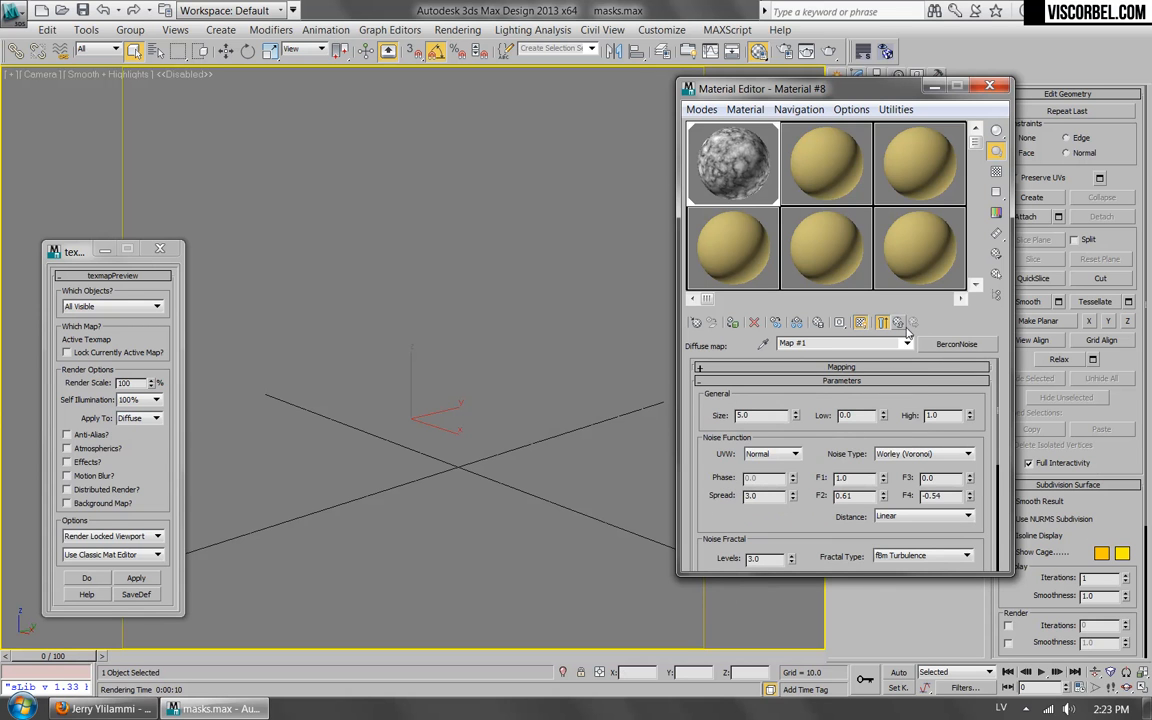
Return to the parent VRayMtl material and clear its diffuse map.
left_click(900, 324)
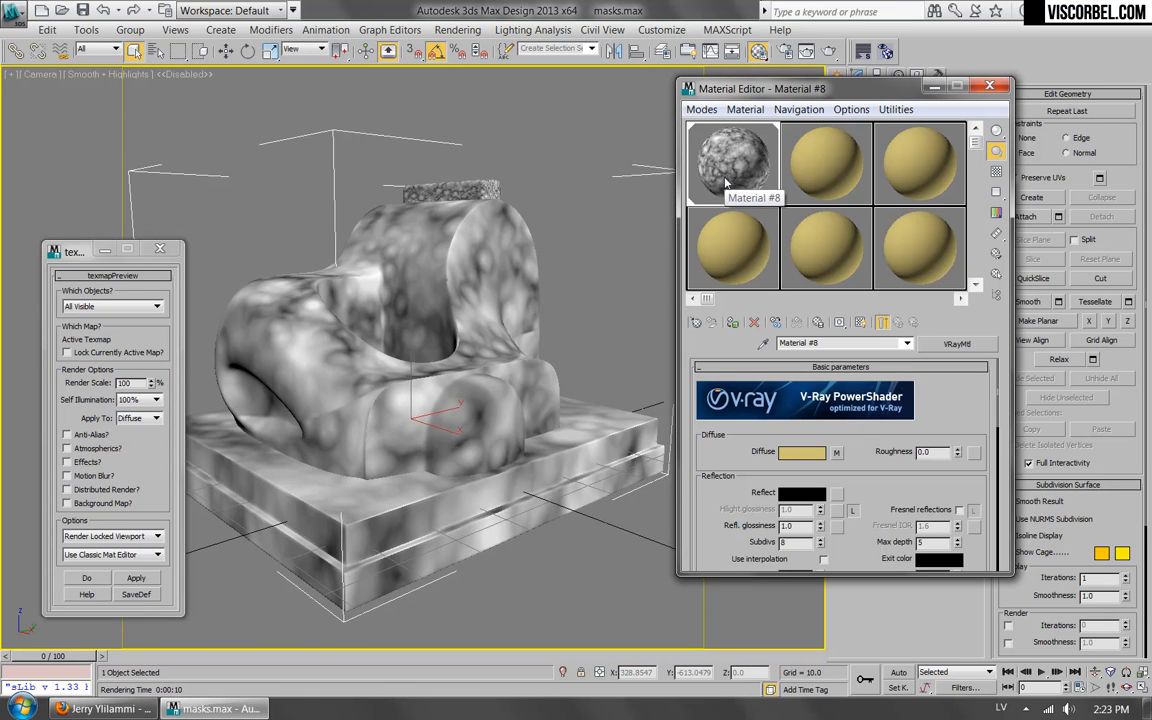
right_click(836, 452)
left_click(871, 490)
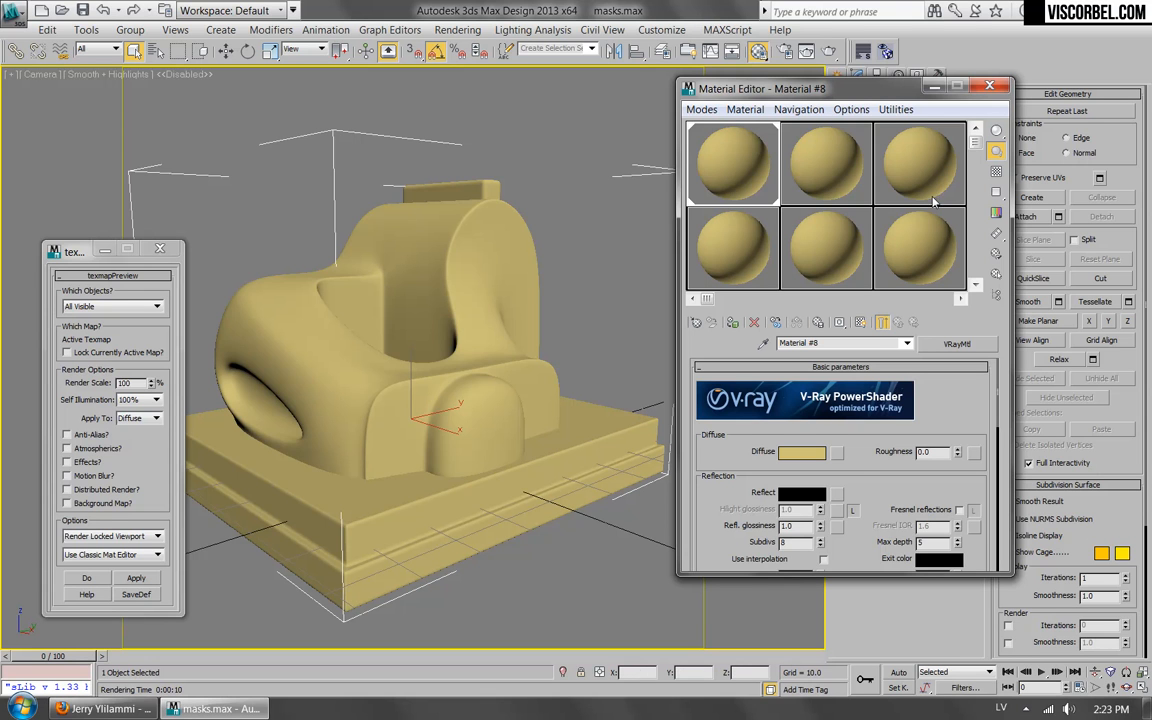
Switch to the Slate Material Editor and enlarge its window.
left_click(701, 109)
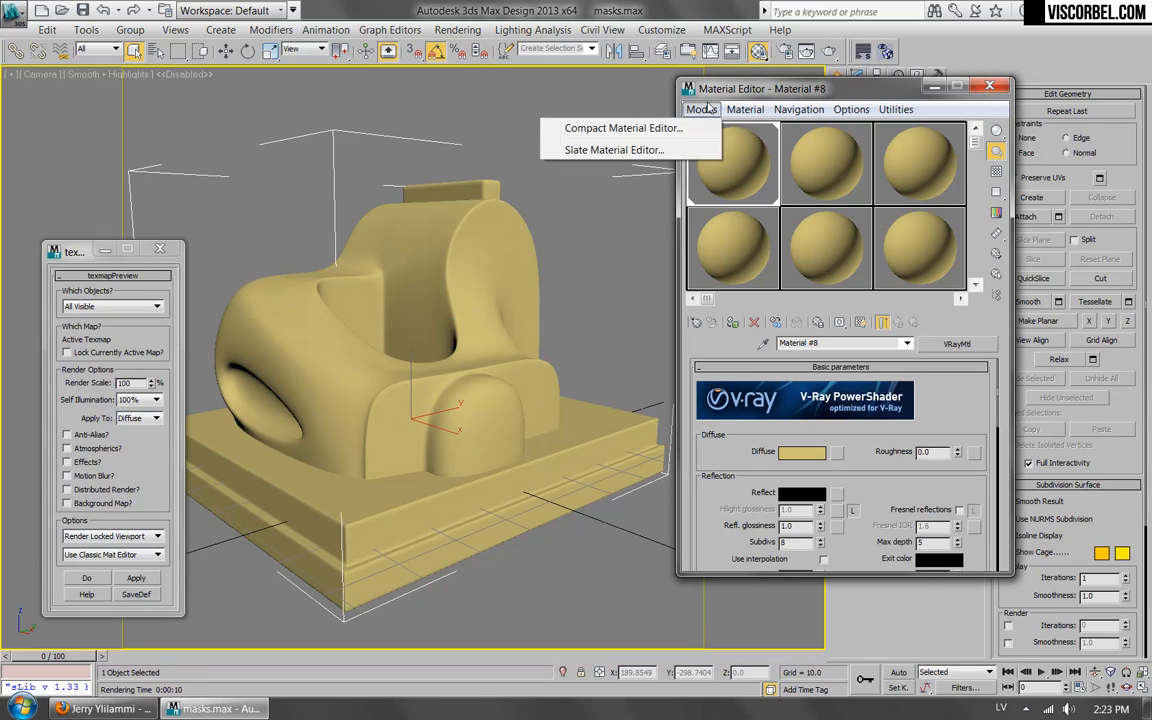
left_click(547, 134)
left_click_drag(578, 212, 678, 87)
left_click_drag(1052, 505, 1128, 566)
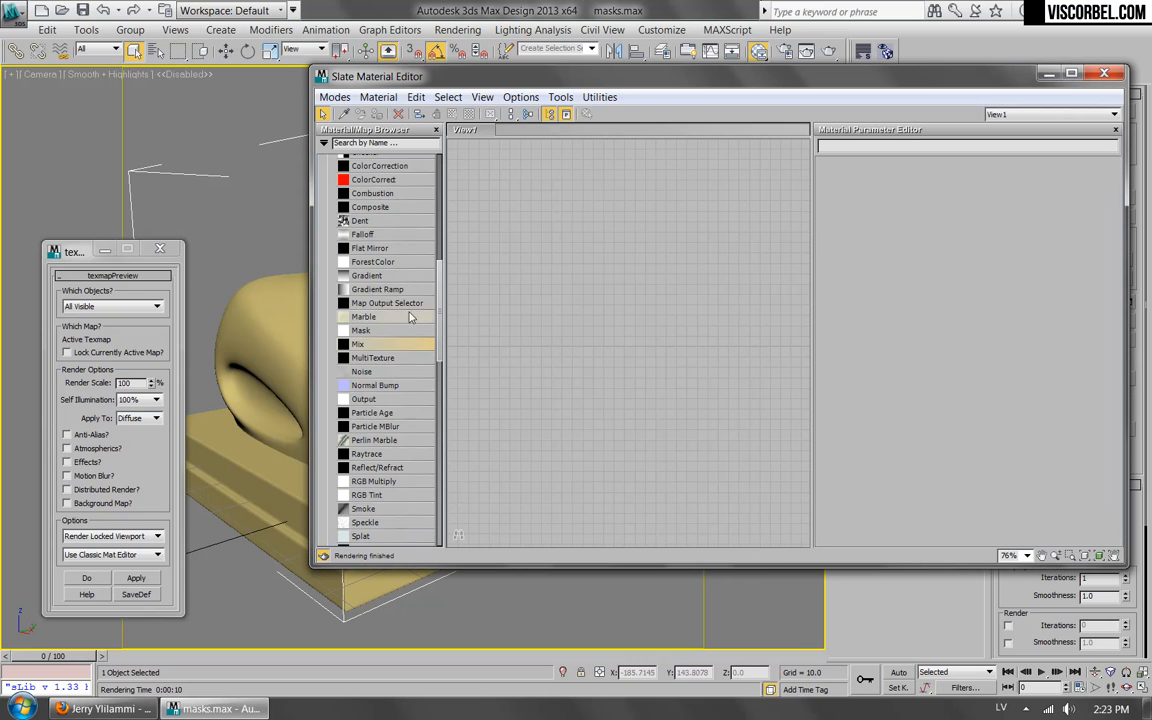
Add a new VRayMtl to the node view and connect a Composite map to its diffuse input.
left_click_drag(440, 325, 660, 258)
mouse_move(438, 233)
left_mouse_down()
mouse_move(431, 294)
mouse_move(425, 248)
left_mouse_up()
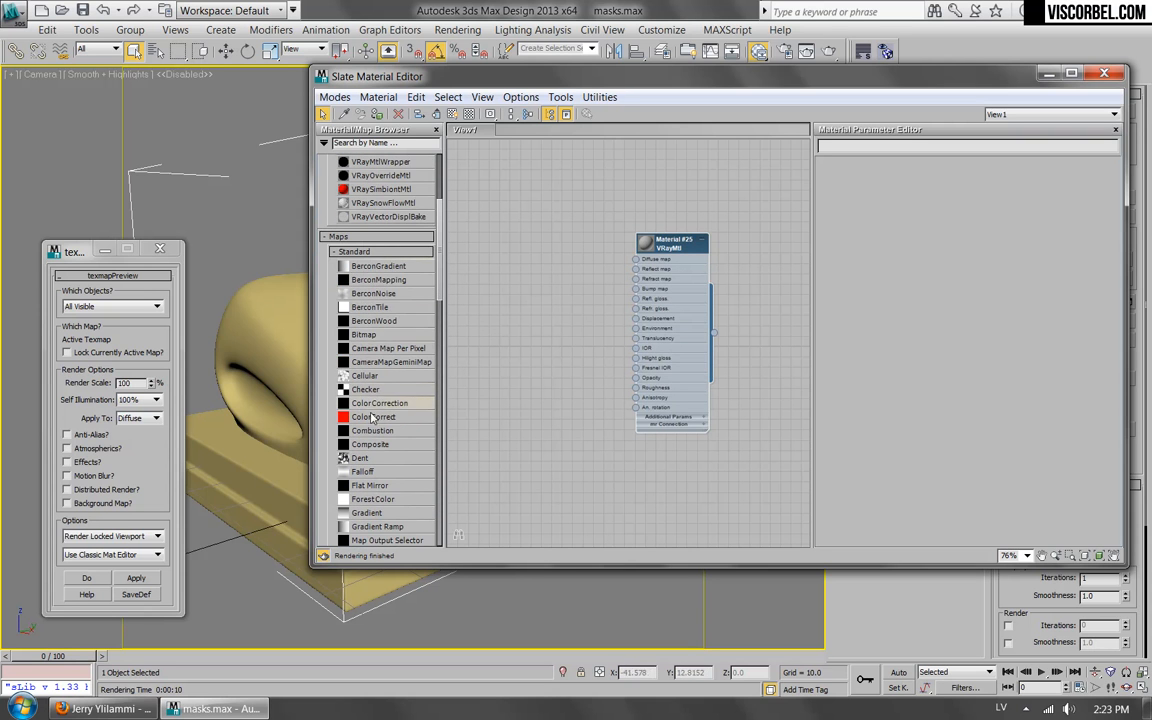
left_click_drag(367, 445, 636, 260)
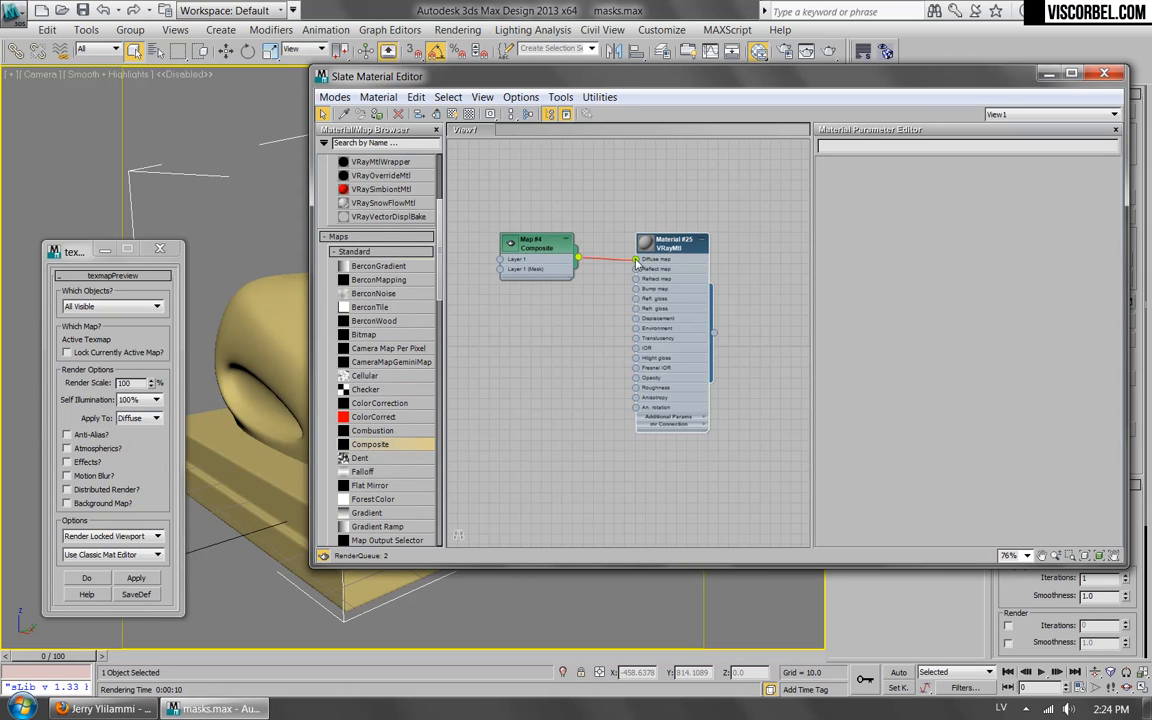
Enlarge the Composite node's preview thumbnail and open the map's layer parameters.
left_click(503, 247)
double_click(511, 246)
middle_click_drag(488, 180, 509, 213)
scroll(509, 213, "up", 1)
double_click(565, 292)
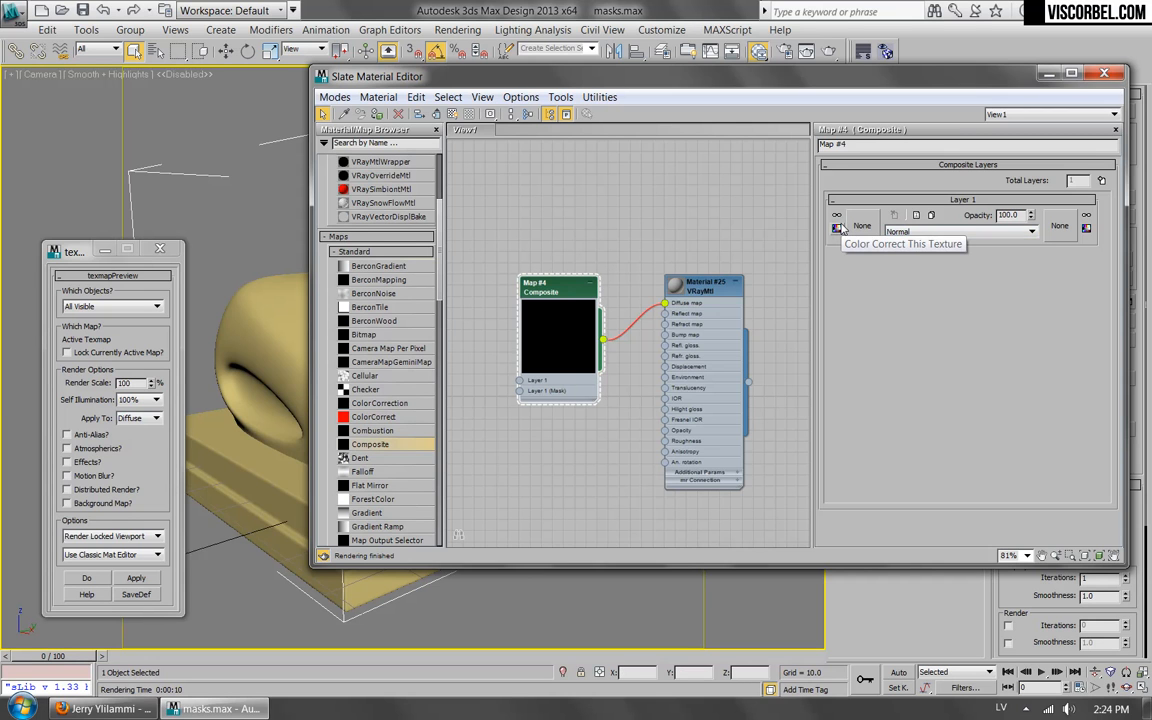
Assign a Noise map with size 5.0 to the Layer 1 texture of the Composite map.
left_click(1033, 234)
left_click(1034, 238)
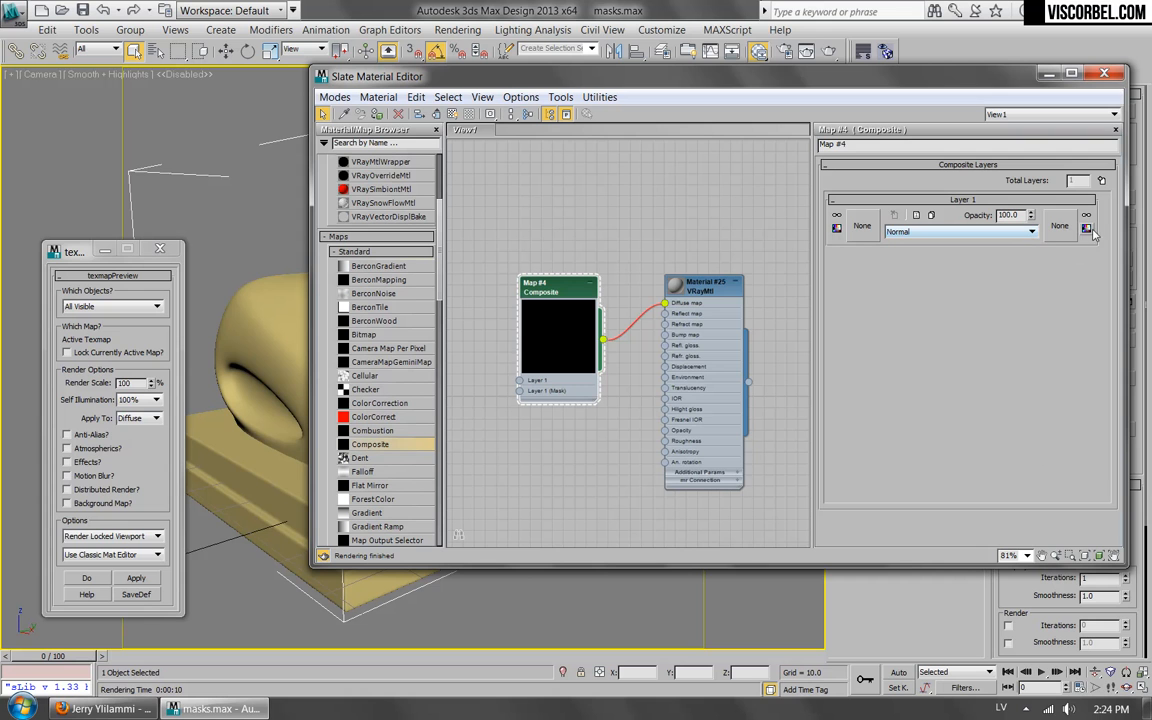
left_click(864, 226)
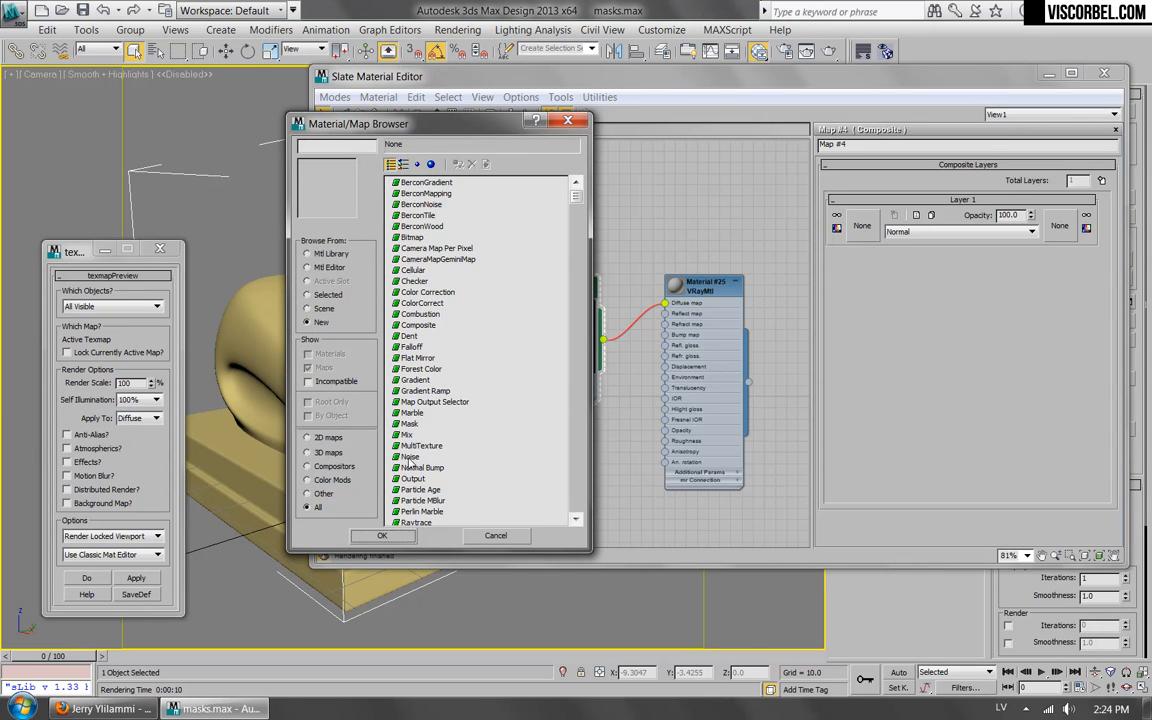
double_click(426, 424)
left_click(866, 226)
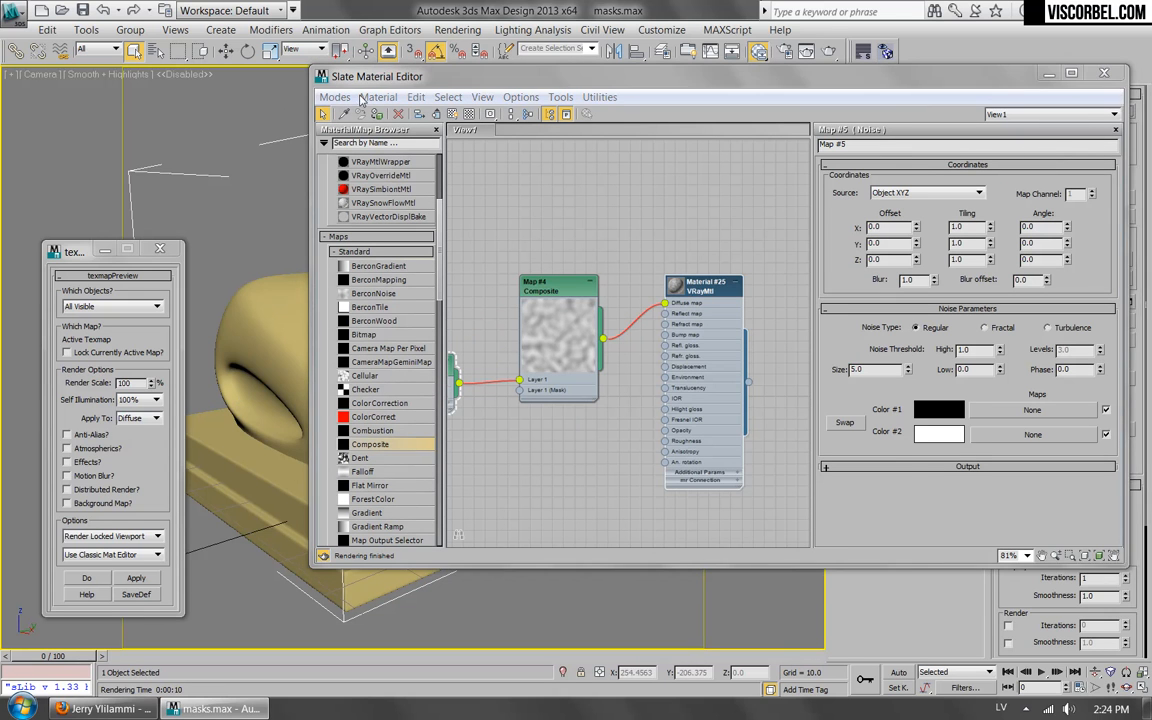
Show the Composite map's layer parameters and space the Noise node farther away from the Composite node.
middle_click_drag(526, 130, 635, 140)
double_click(670, 300)
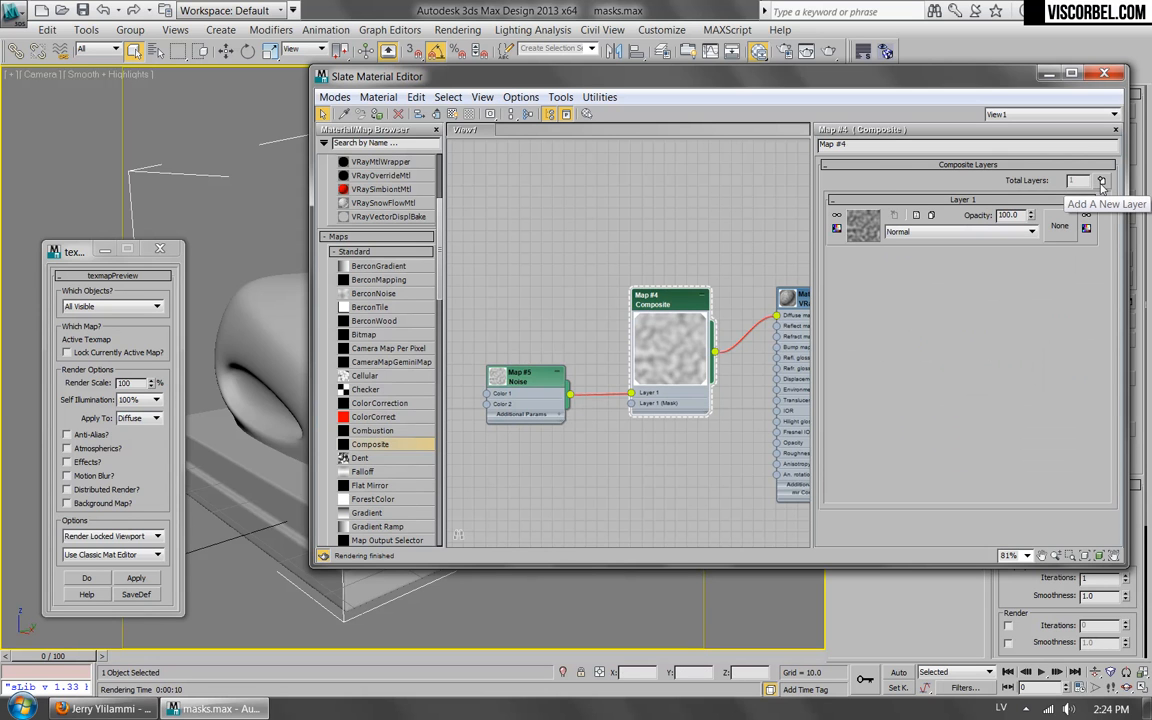
middle_click_drag(450, 521, 545, 491)
left_click_drag(623, 360, 513, 370)
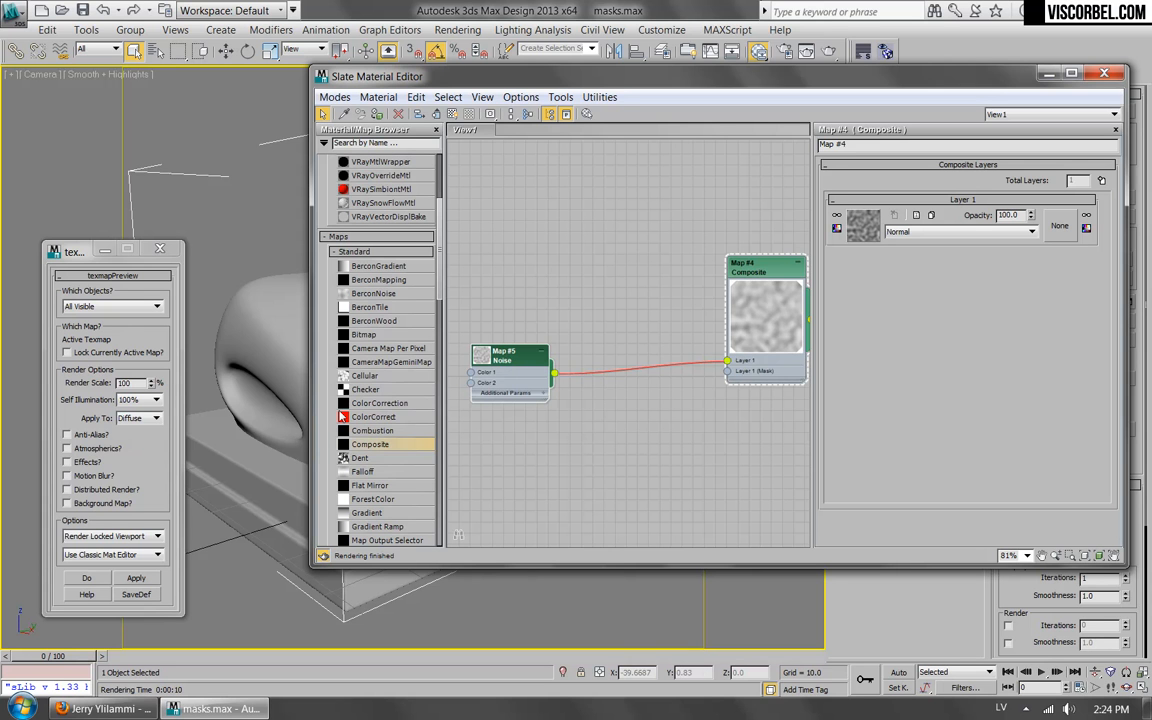
Insert a Mix map into the link between the Noise and Composite nodes, feeding the Noise into Color 1.
scroll(351, 389, "down", 3)
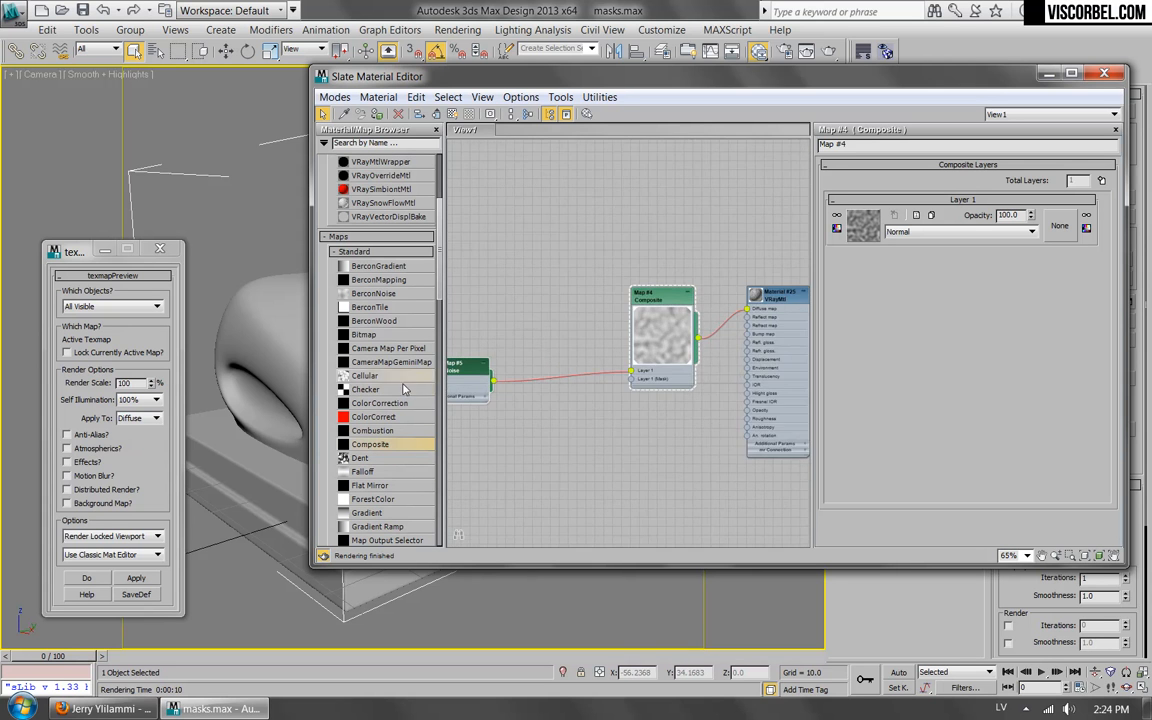
scroll(455, 345, "up", 3)
scroll(395, 245, "down", 8)
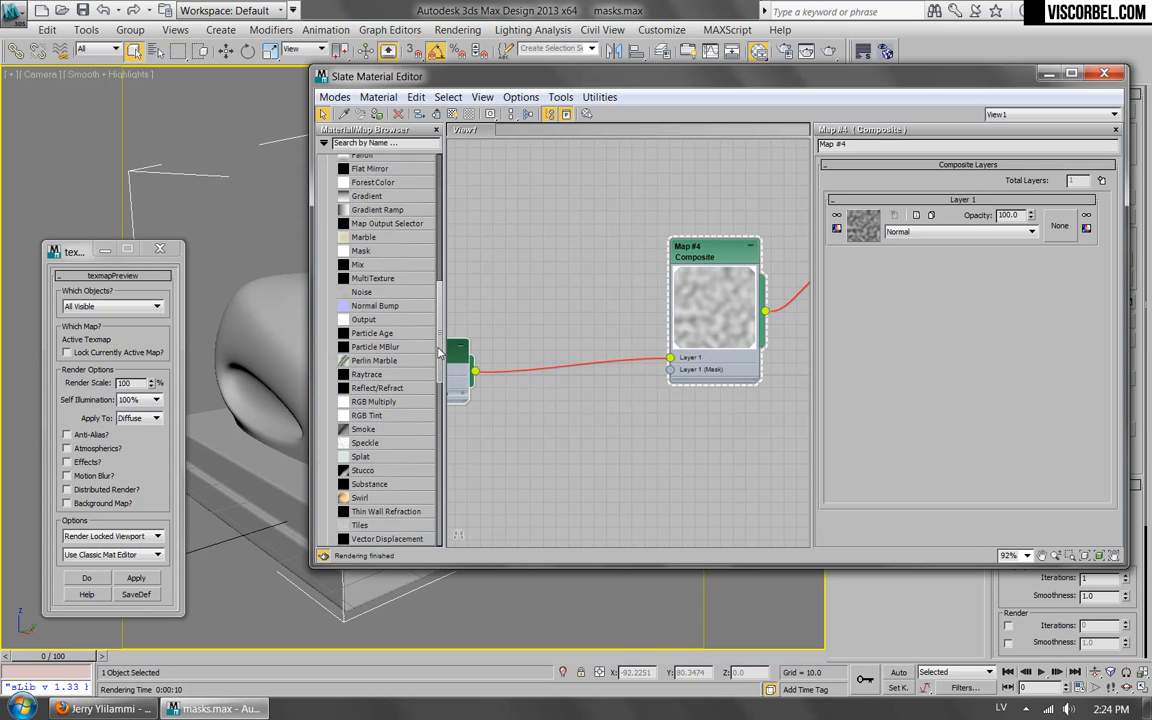
left_click_drag(357, 266, 557, 373)
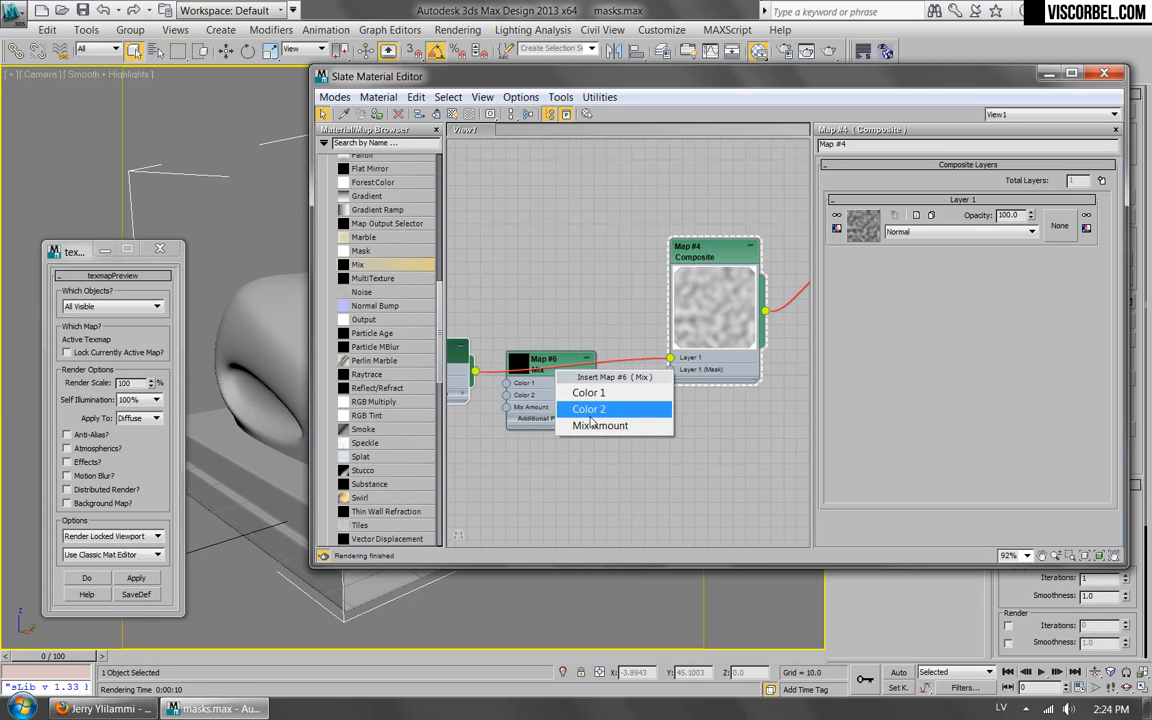
left_click(588, 394)
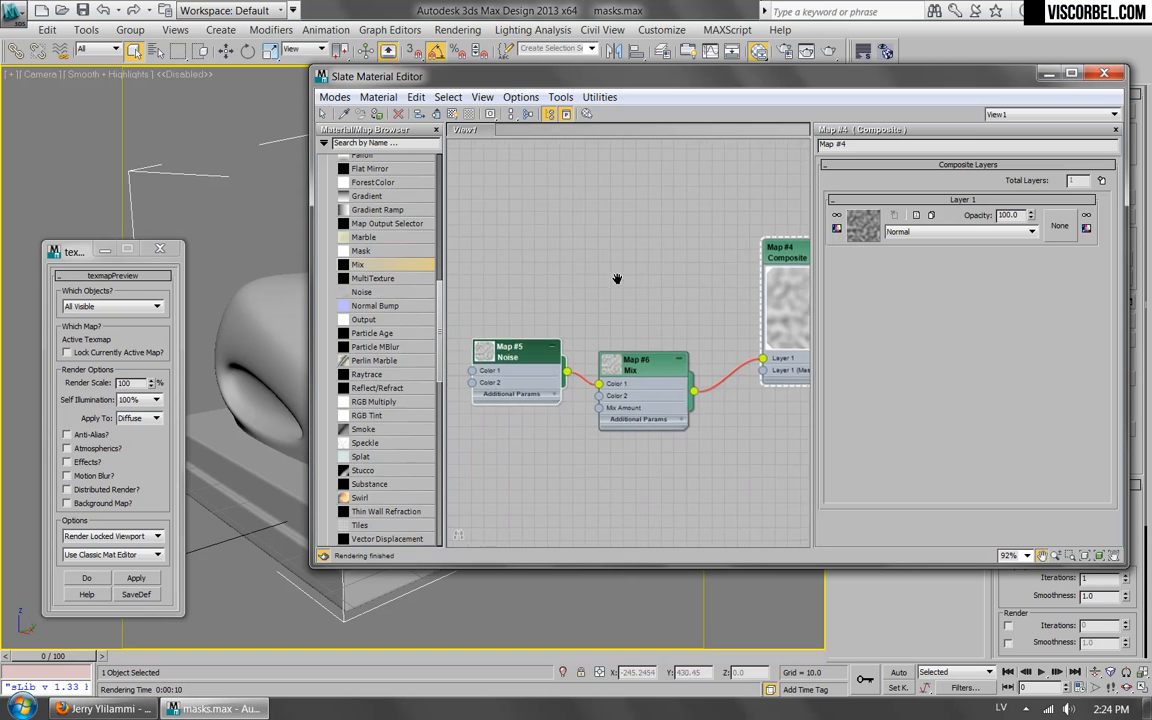
Change Color 2 of the Mix map to black.
double_click(684, 354)
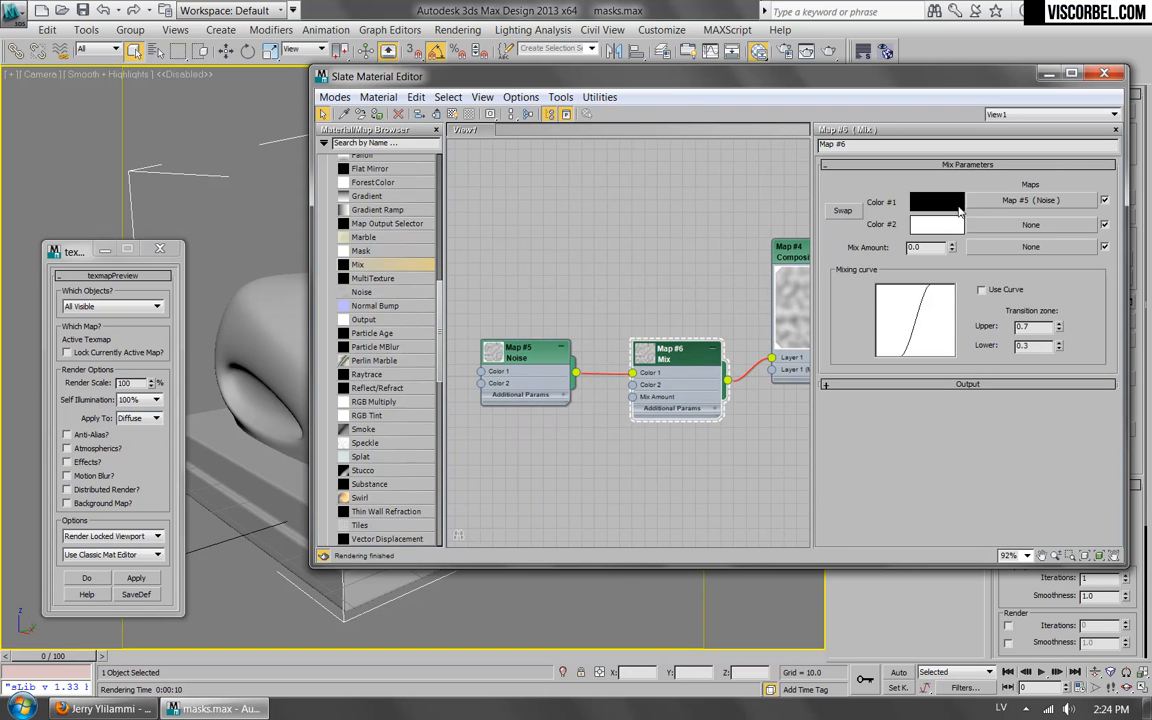
left_click(942, 225)
left_click_drag(523, 177, 486, 178)
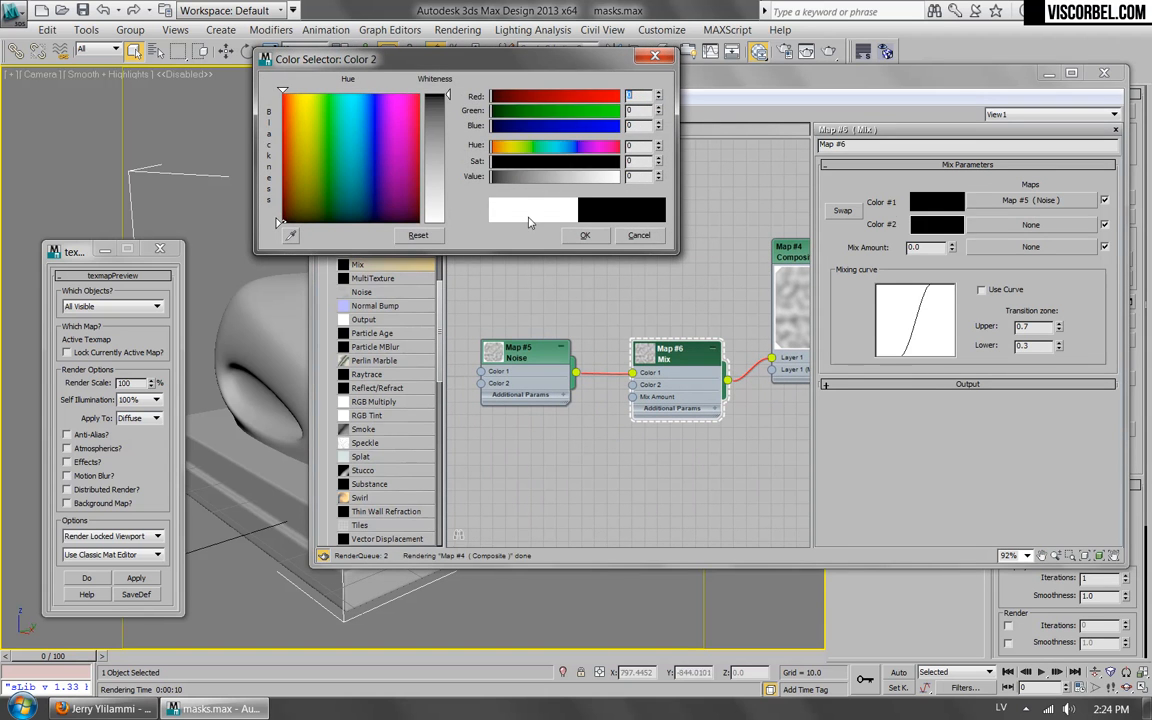
left_click(584, 234)
left_click(1031, 224)
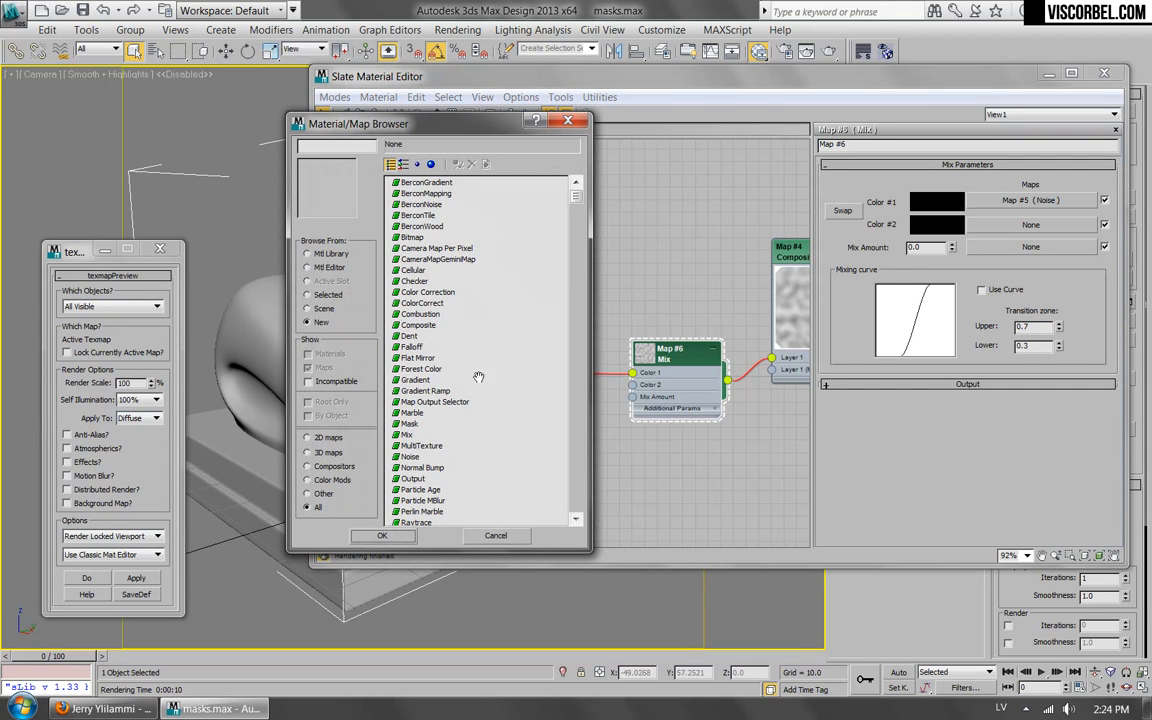
double_click(405, 435)
left_click_drag(479, 327, 525, 443)
double_click(525, 435)
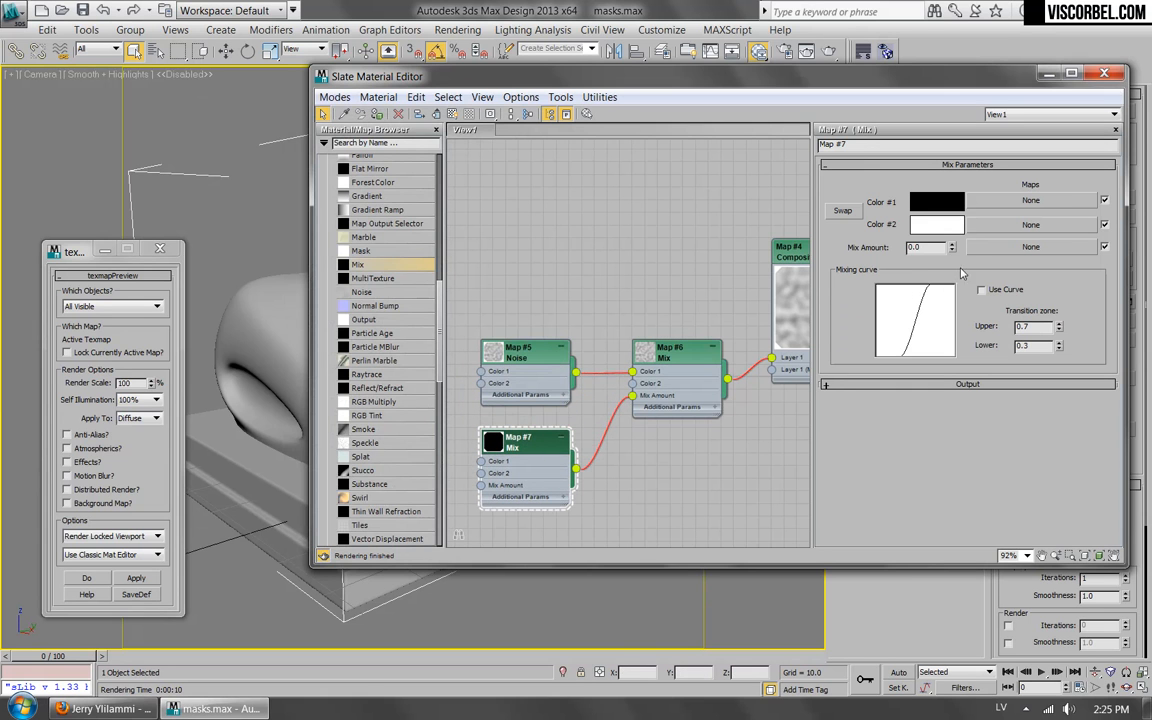
right_click(524, 421)
key("Escape")
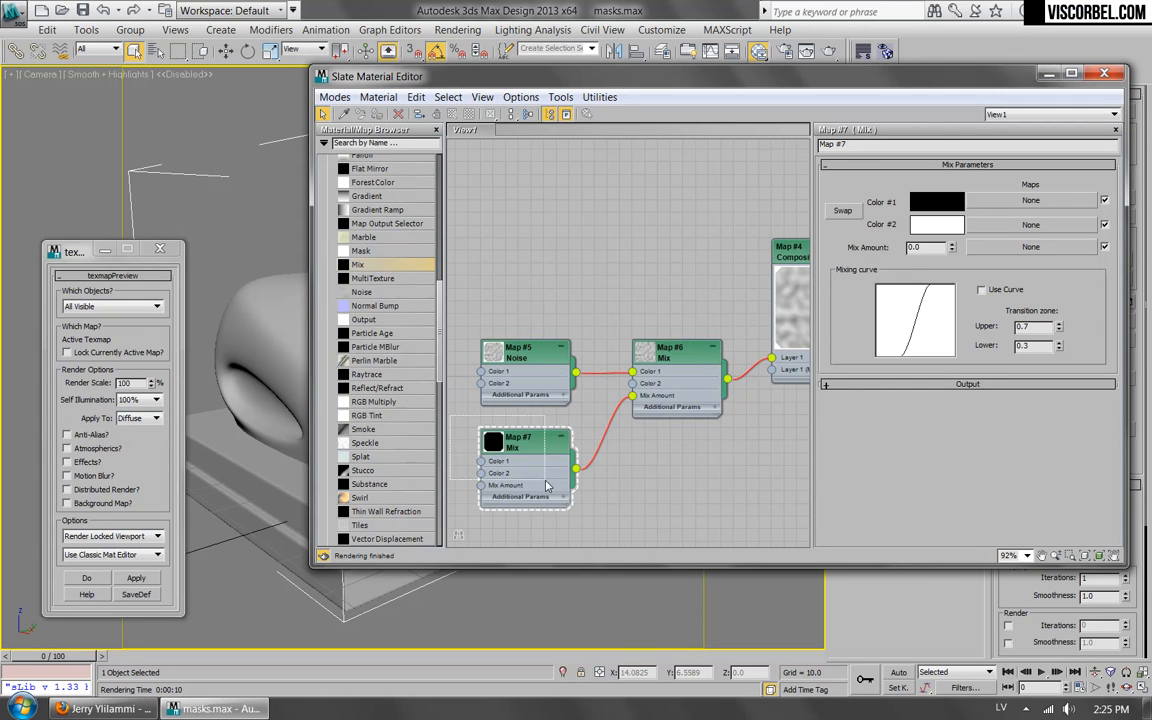
key("Delete")
Assign a new Noise map to the Mix map's Mix Amount and place its node below the first Noise.
double_click(659, 360)
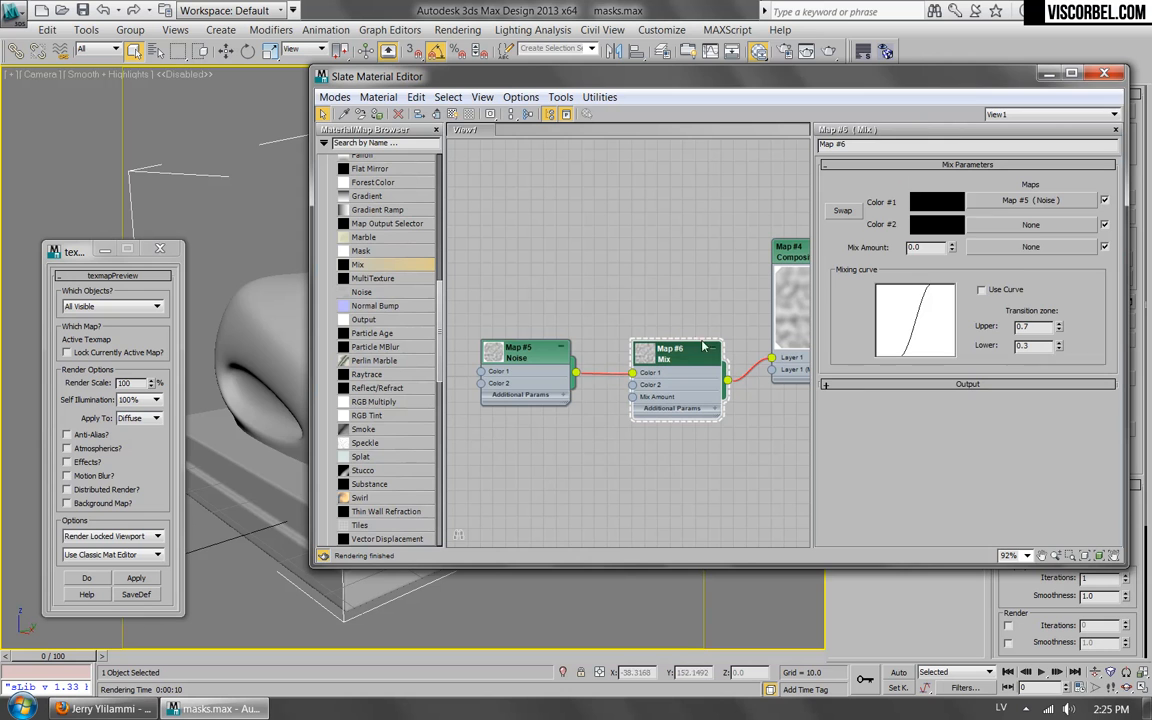
left_click(1024, 249)
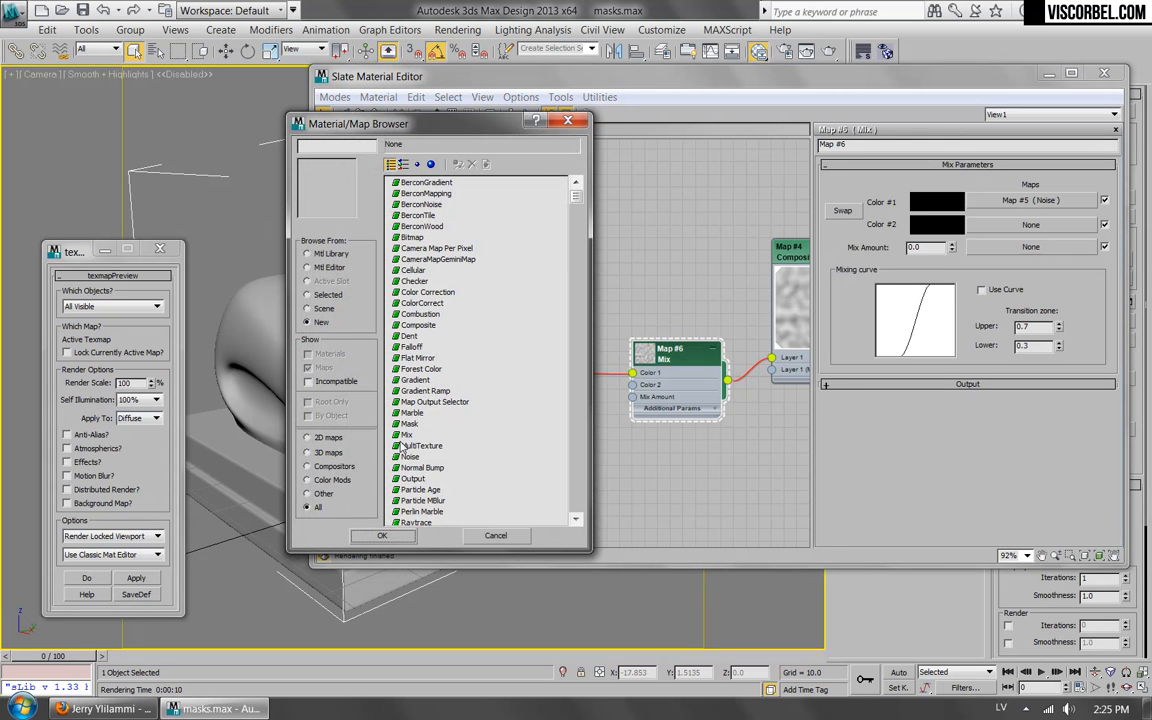
double_click(411, 457)
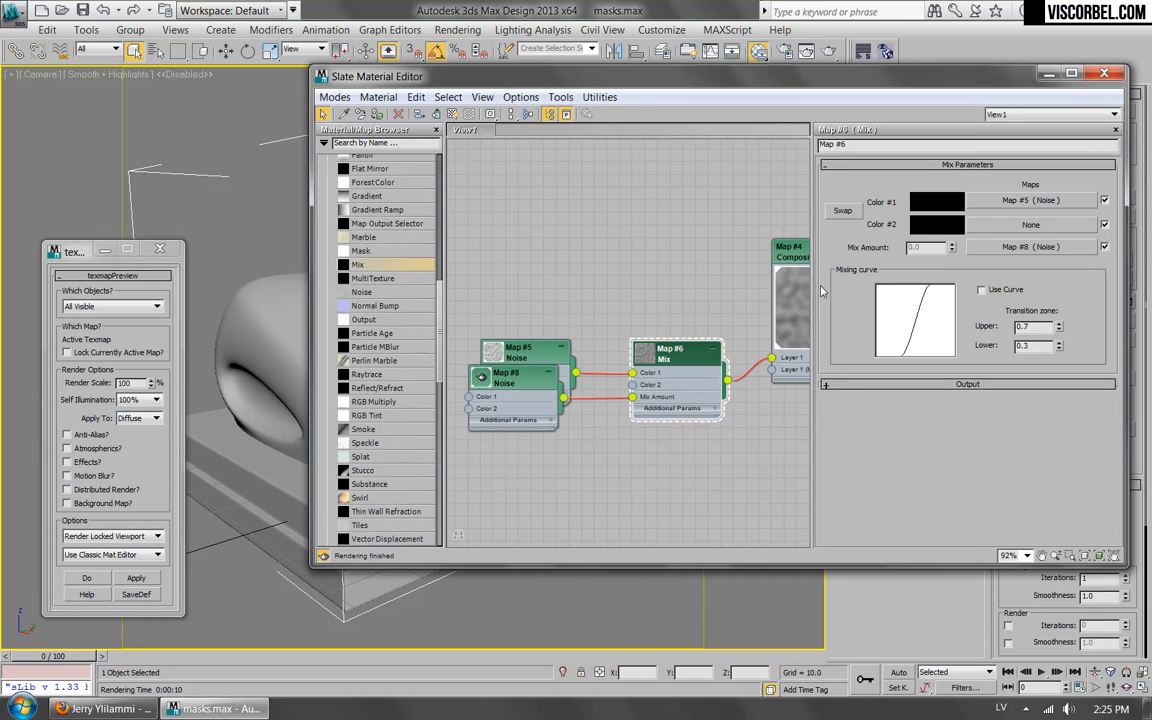
left_click_drag(515, 376, 515, 452)
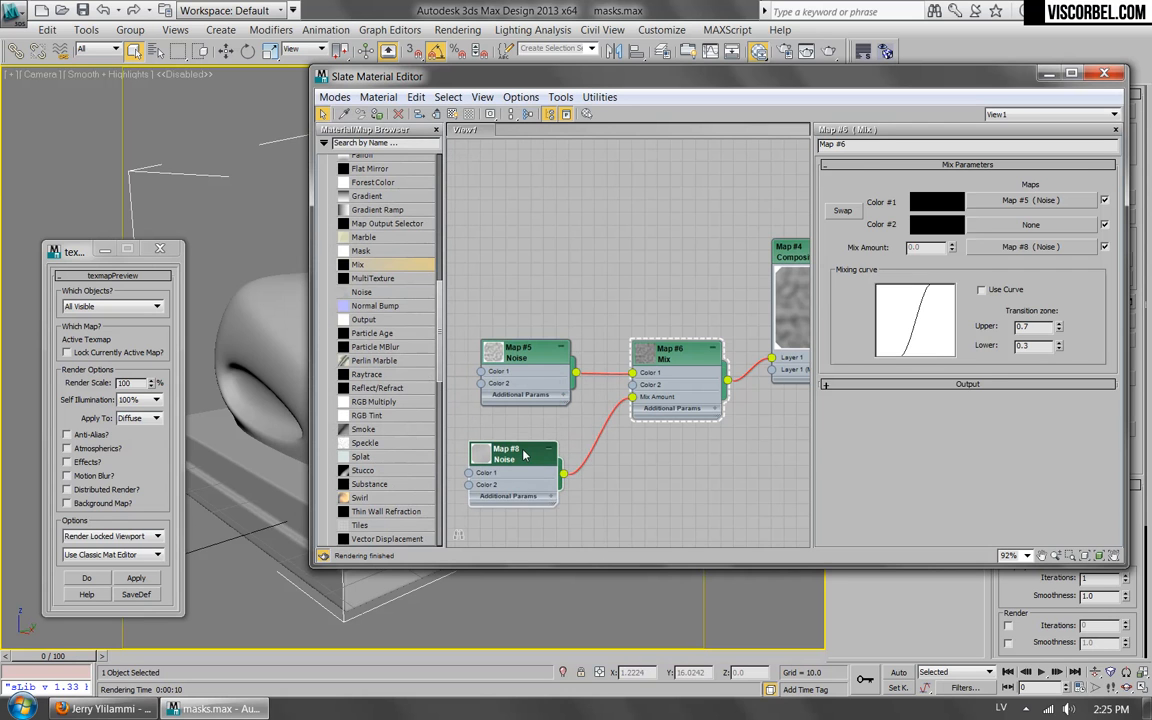
Set the Mix Amount Noise map's size to 2.0 and raise its low noise threshold.
double_click(524, 455)
double_click(880, 371)
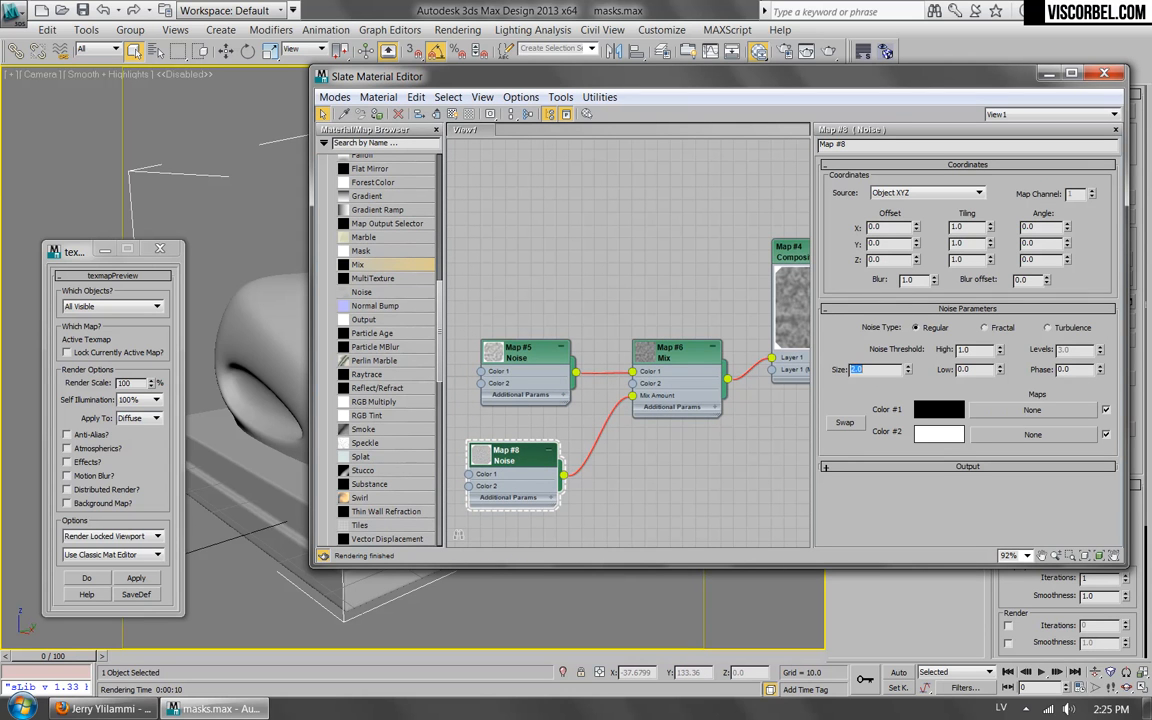
middle_click_drag(695, 262, 652, 258)
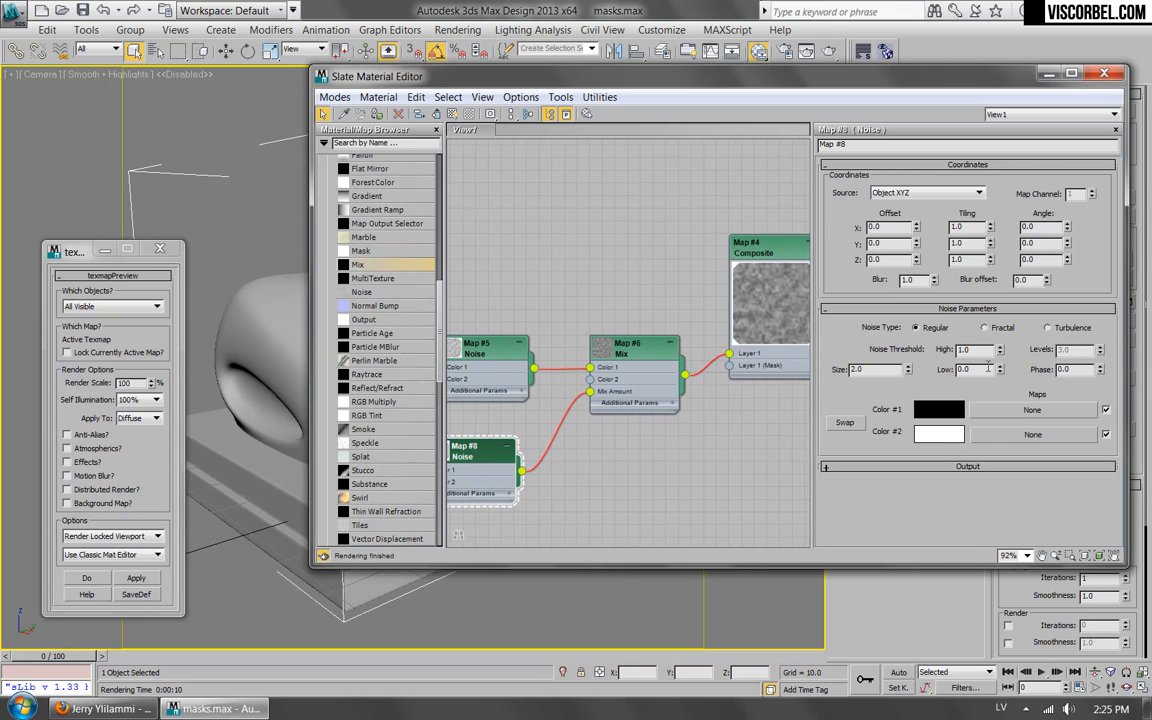
left_click_drag(1003, 370, 993, 312)
Enlarge the Mix node's preview thumbnail to examine the masked noise pattern.
left_click(773, 268)
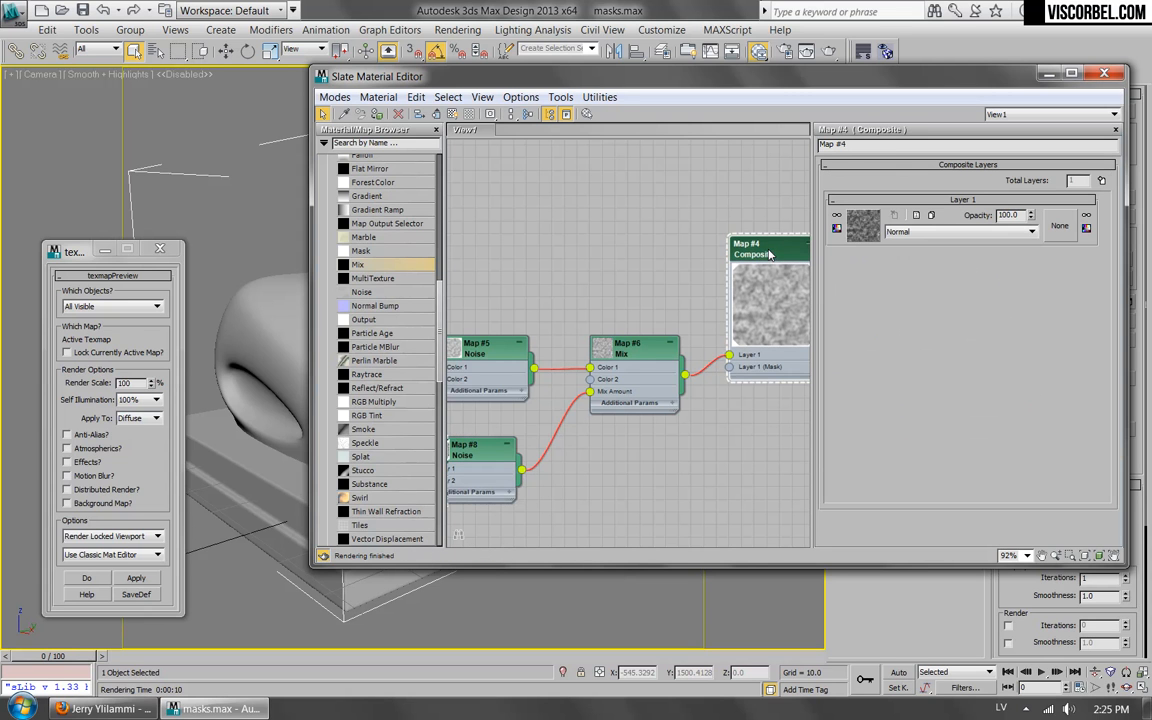
double_click(609, 355)
scroll(610, 390, "up", 5)
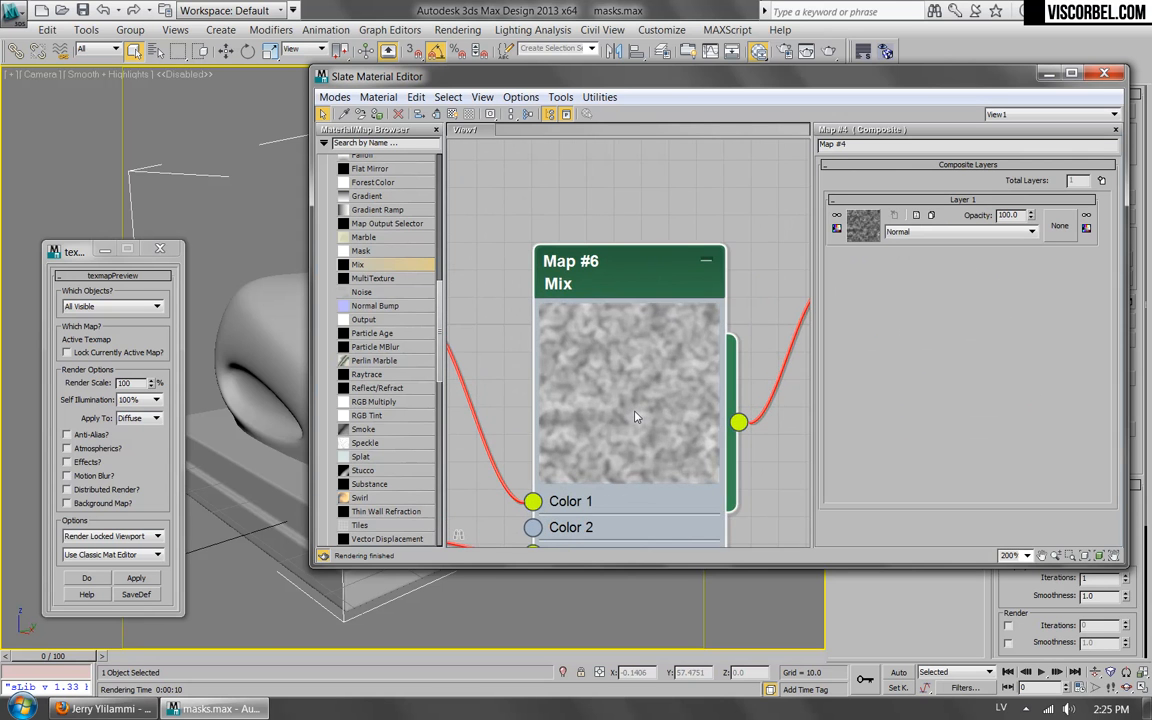
scroll(628, 418, "down", 8)
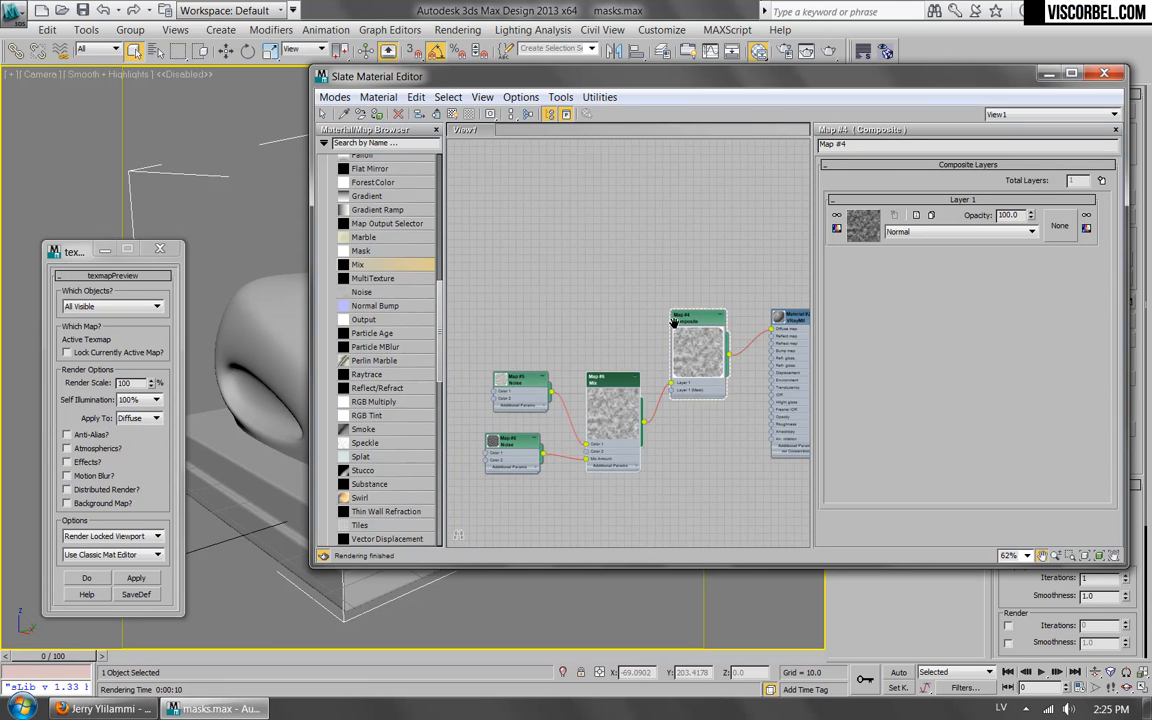
Add a second layer to the Composite map and assign a BerconNoise map as its texture.
scroll(489, 360, "up", 2)
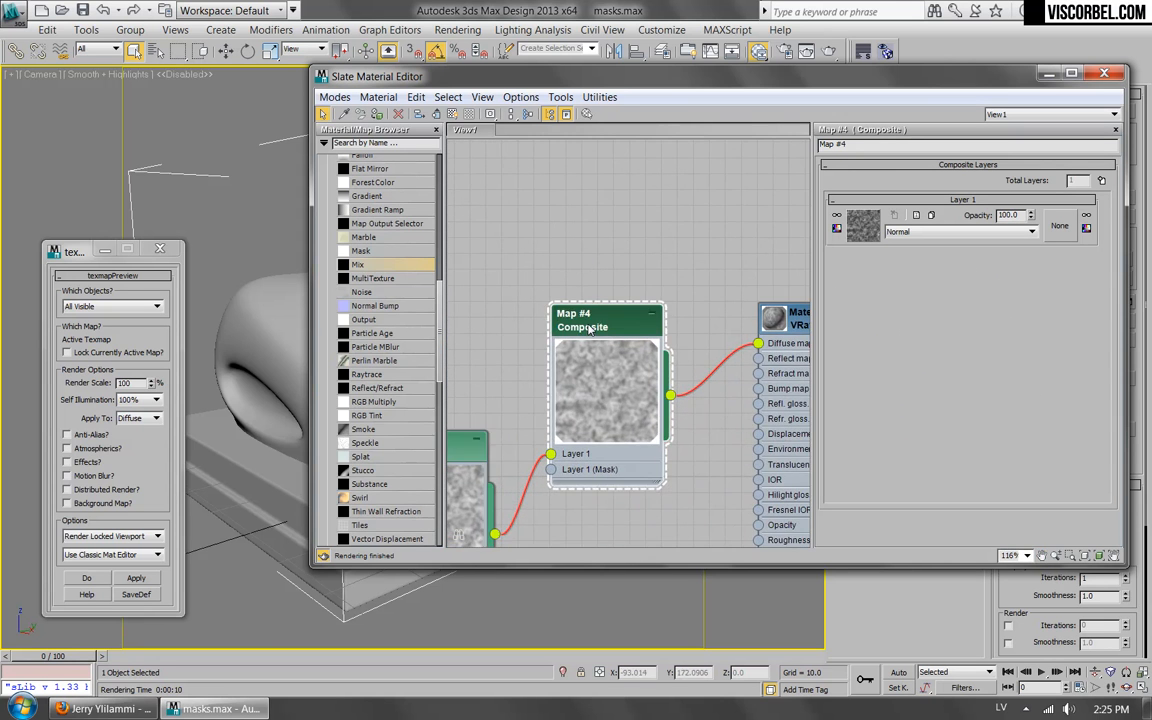
left_click(1101, 181)
left_click(866, 231)
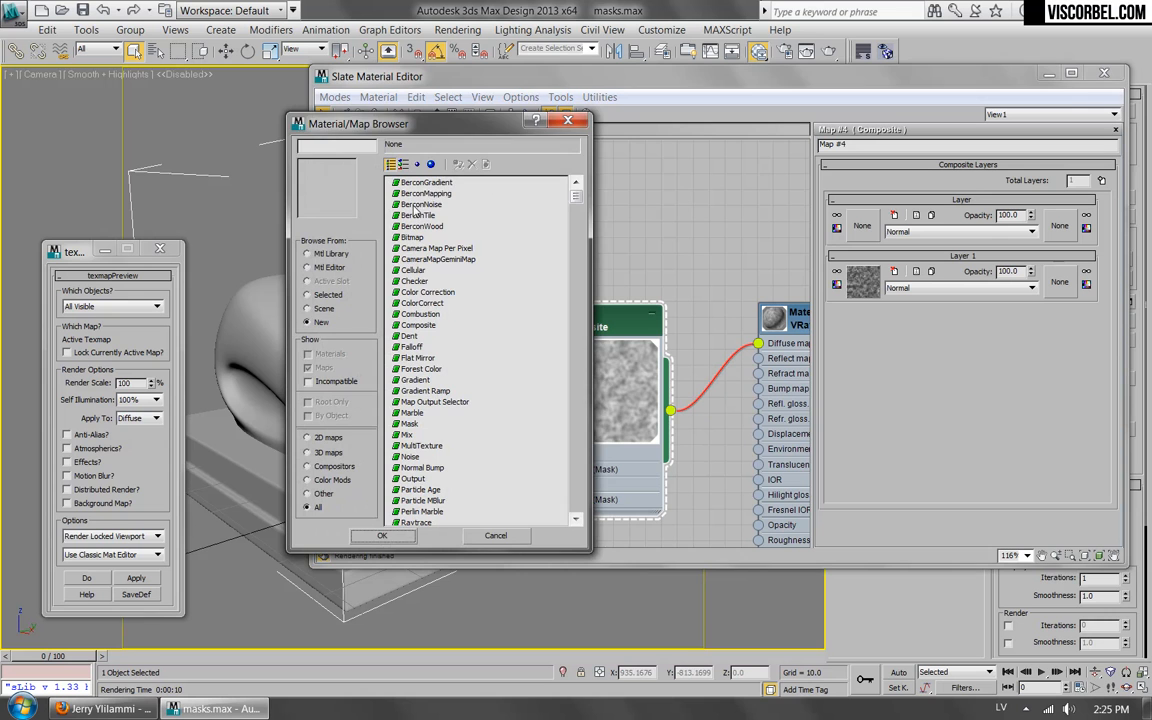
double_click(414, 205)
middle_click_drag(534, 468, 578, 328)
Set the BerconNoise map's size to 4.0 and its fractal type to Ridged Multi Fractal.
double_click(475, 295)
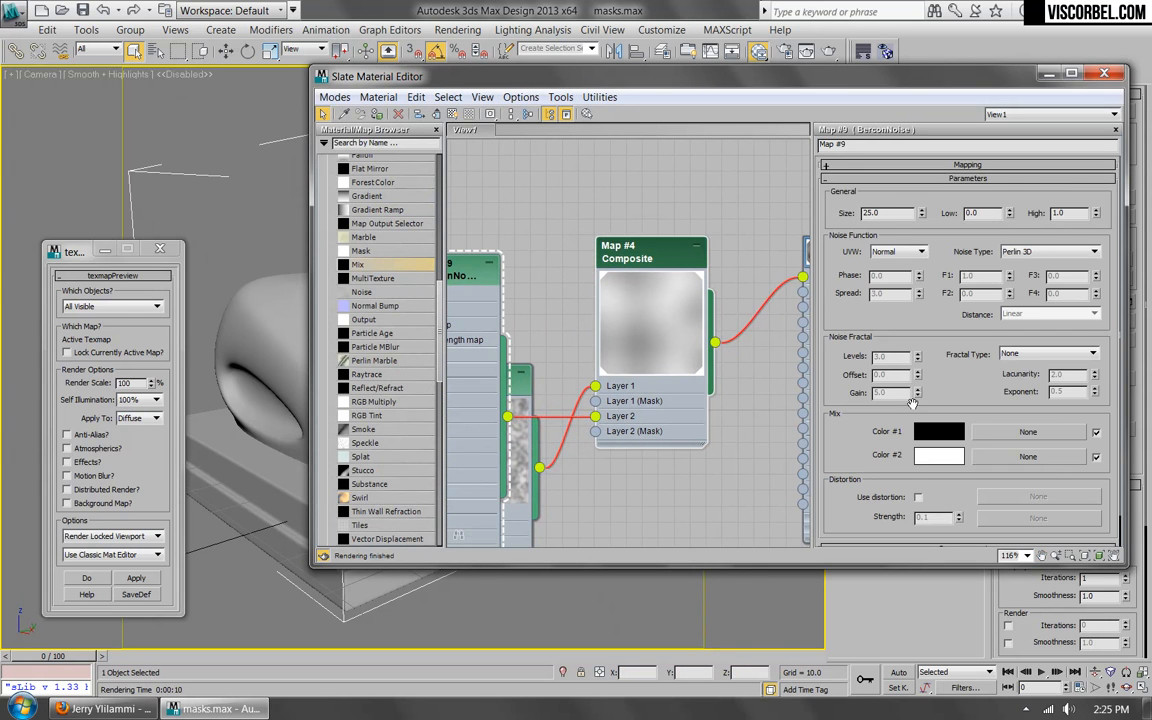
double_click(881, 214)
type("4")
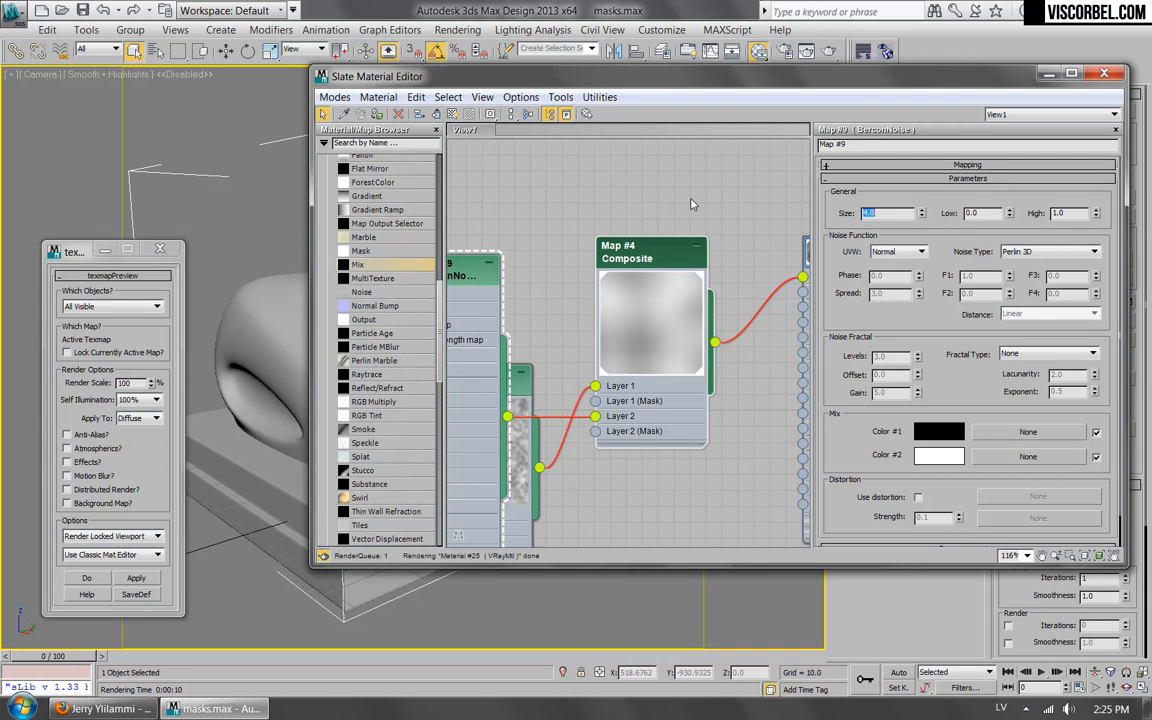
key("Return")
left_click(1070, 359)
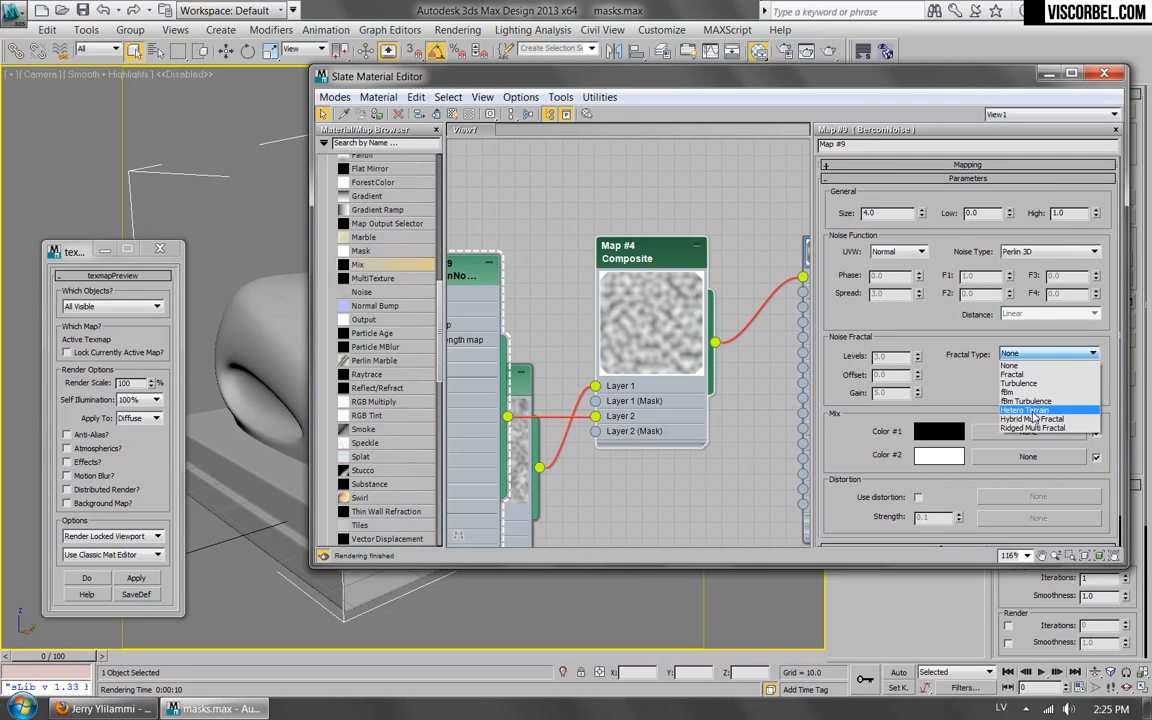
left_click(1019, 430)
Enlarge the BerconNoise preview thumbnail and set the map's Lacunarity to 3.76 and Exponent to 0.1617.
middle_click_drag(472, 277, 628, 290)
double_click(563, 288)
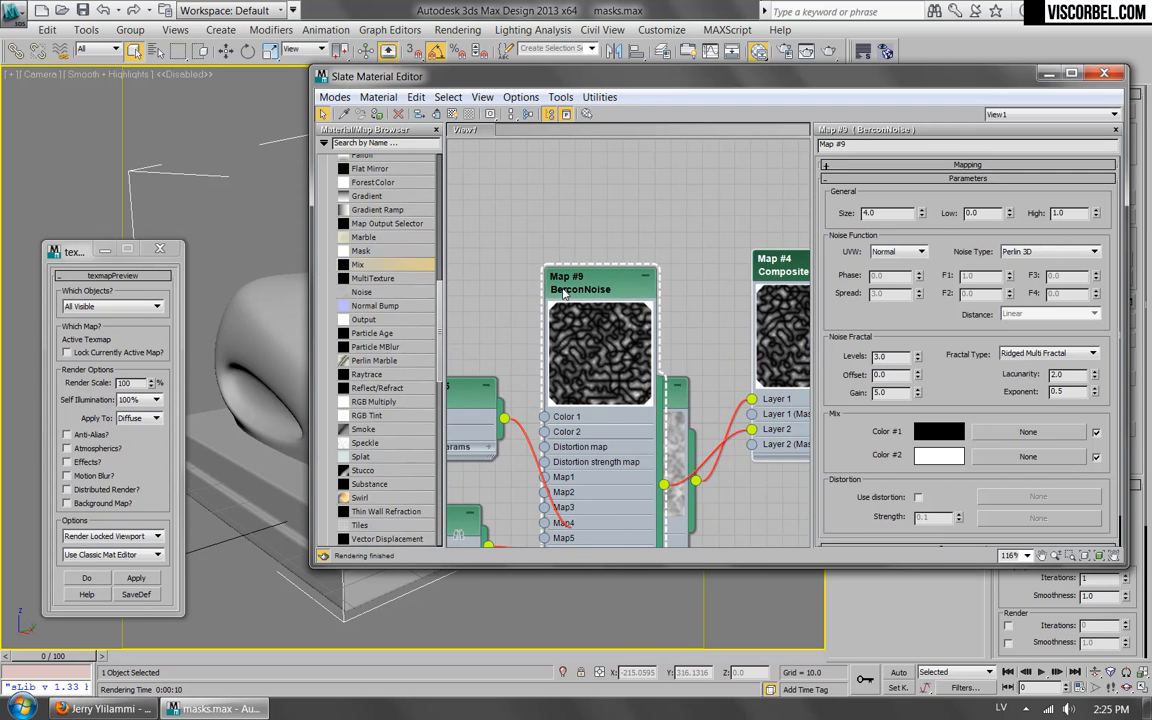
scroll(612, 350, "up", 3)
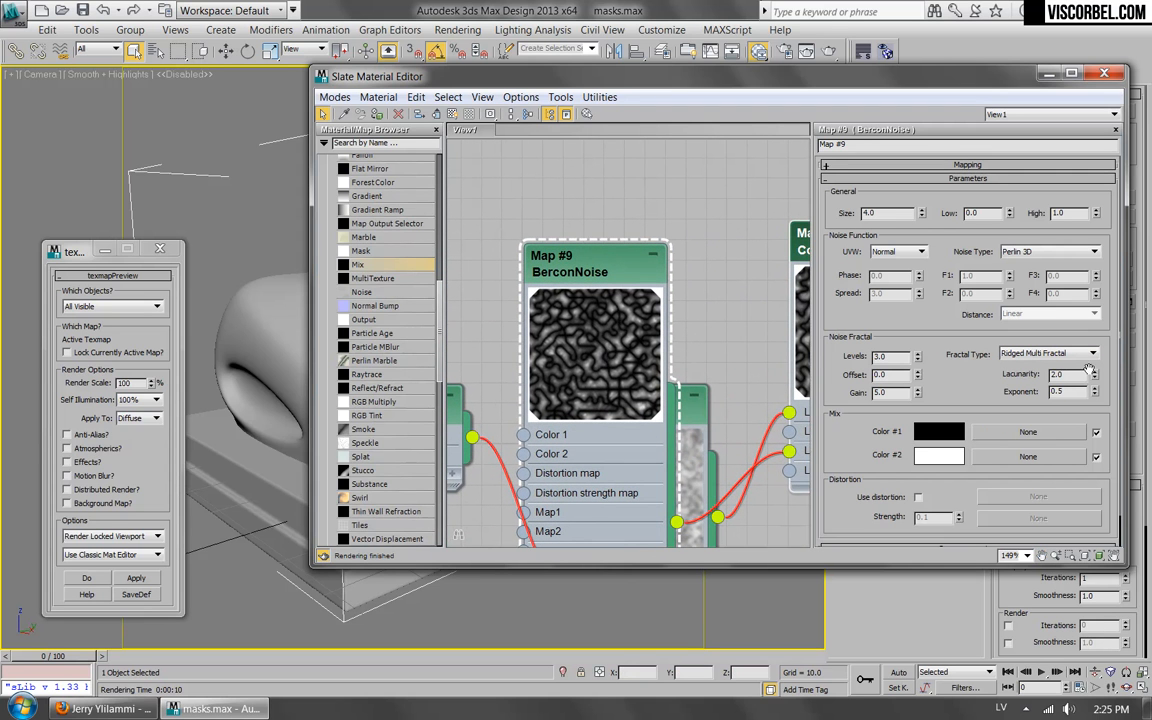
left_click_drag(1097, 365, 1097, 330)
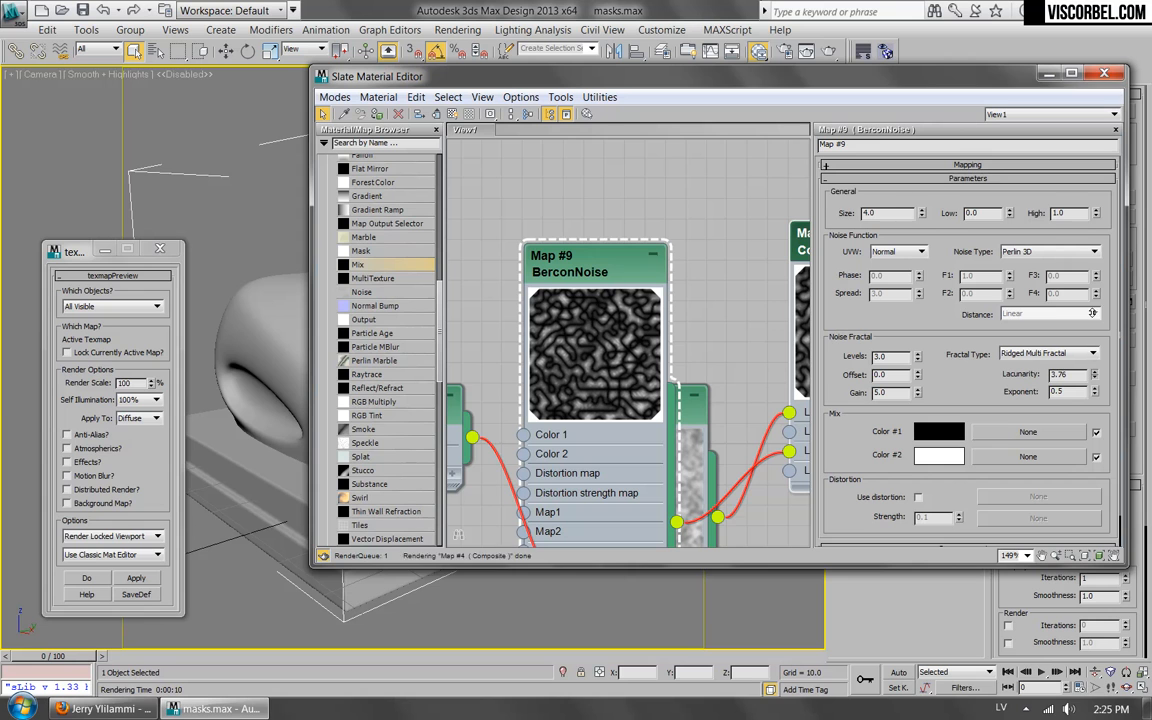
left_click_drag(1094, 392, 1093, 431)
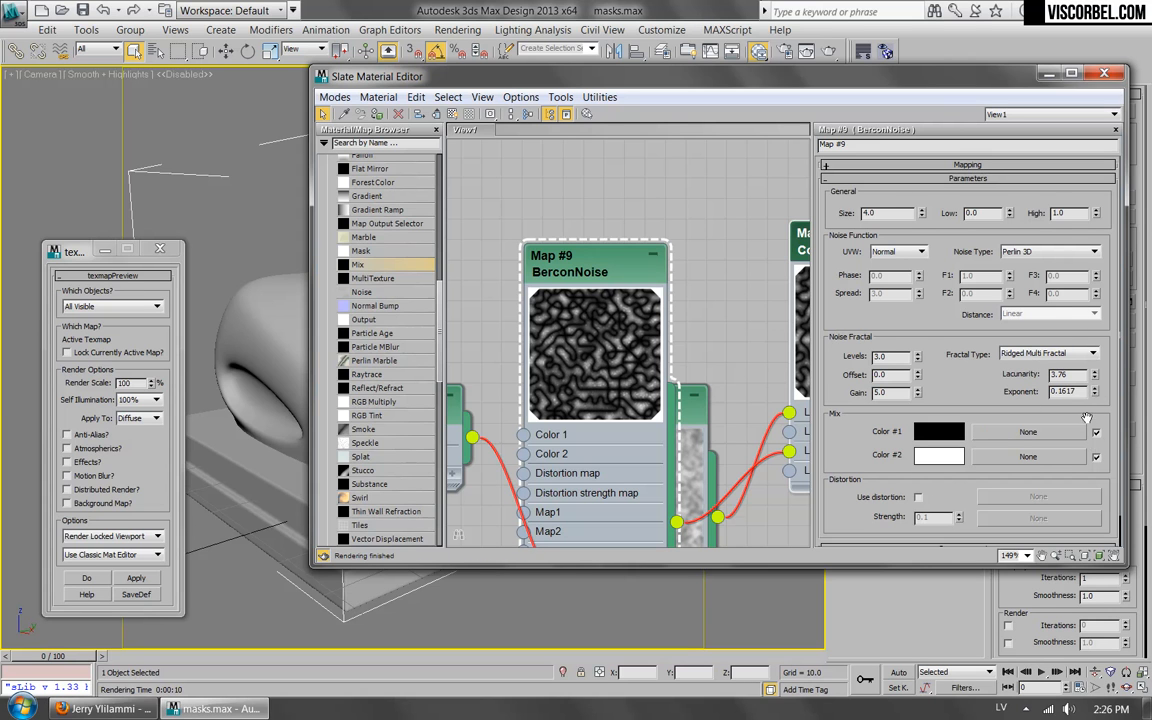
Switch the BerconNoise type to Worley (Voronoi) and set its High threshold to 0.5.
left_click(1045, 253)
left_click(1040, 290)
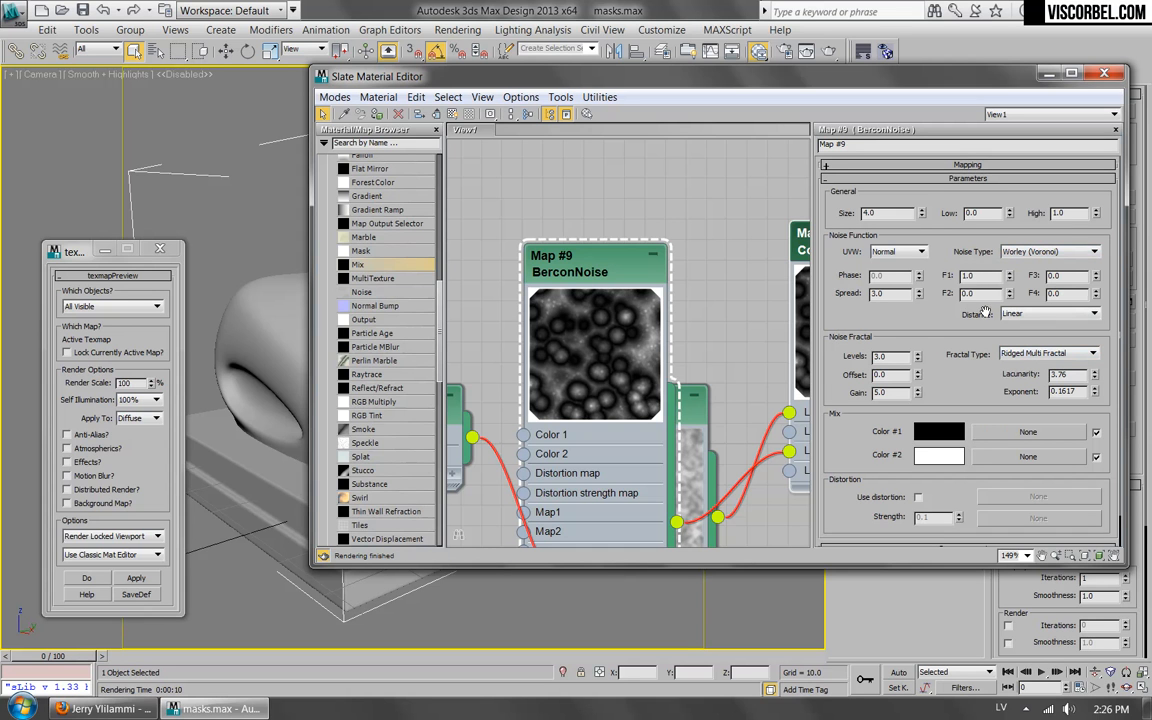
scroll(608, 355, "down", 5)
scroll(608, 355, "up", 4)
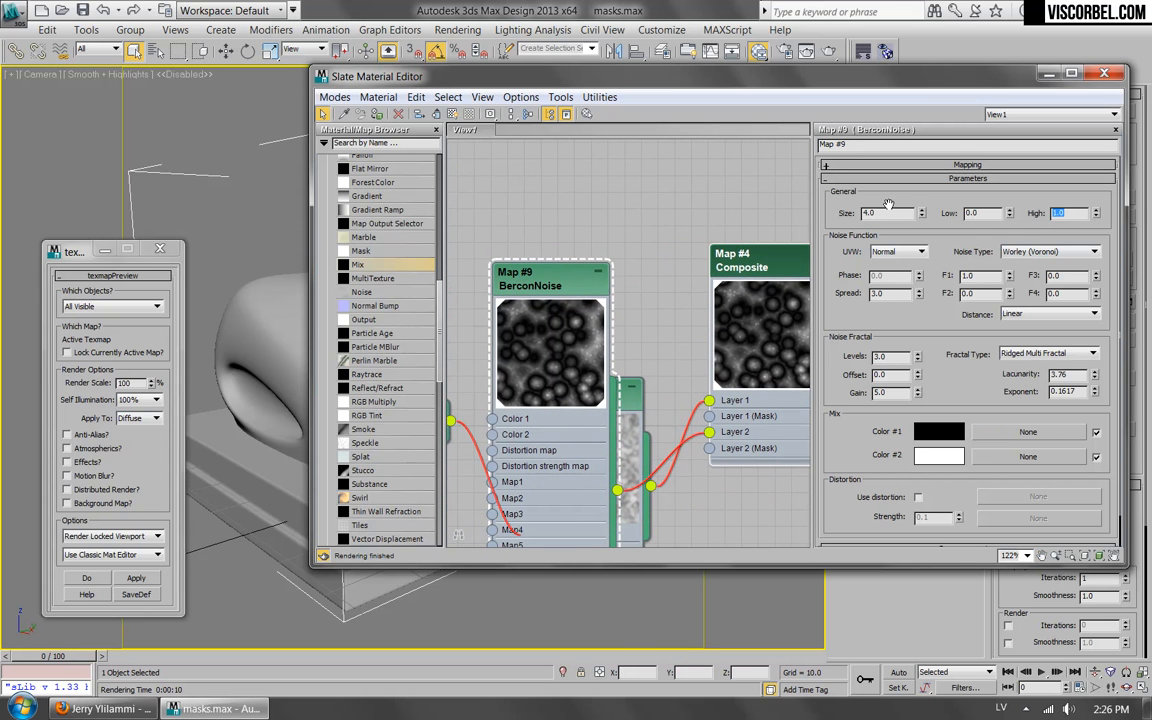
key("Return")
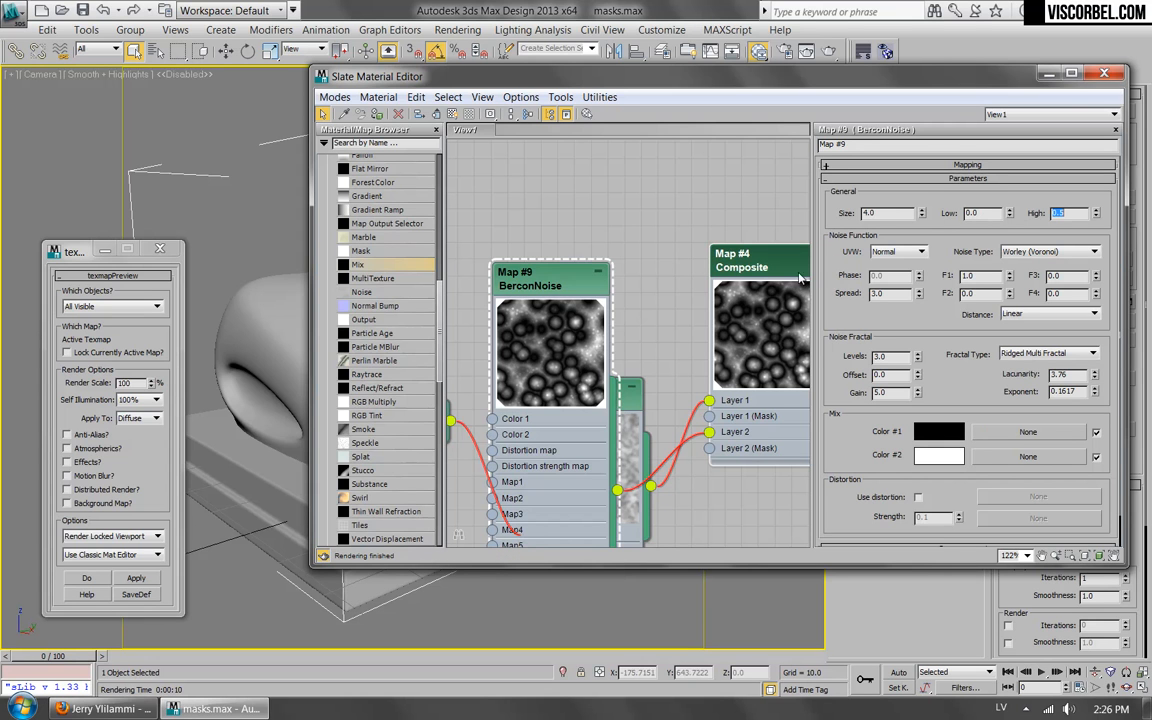
Move the BerconNoise node down over the lower part of the Mix node and open the Composite map's parameters.
middle_click_drag(688, 258, 633, 273)
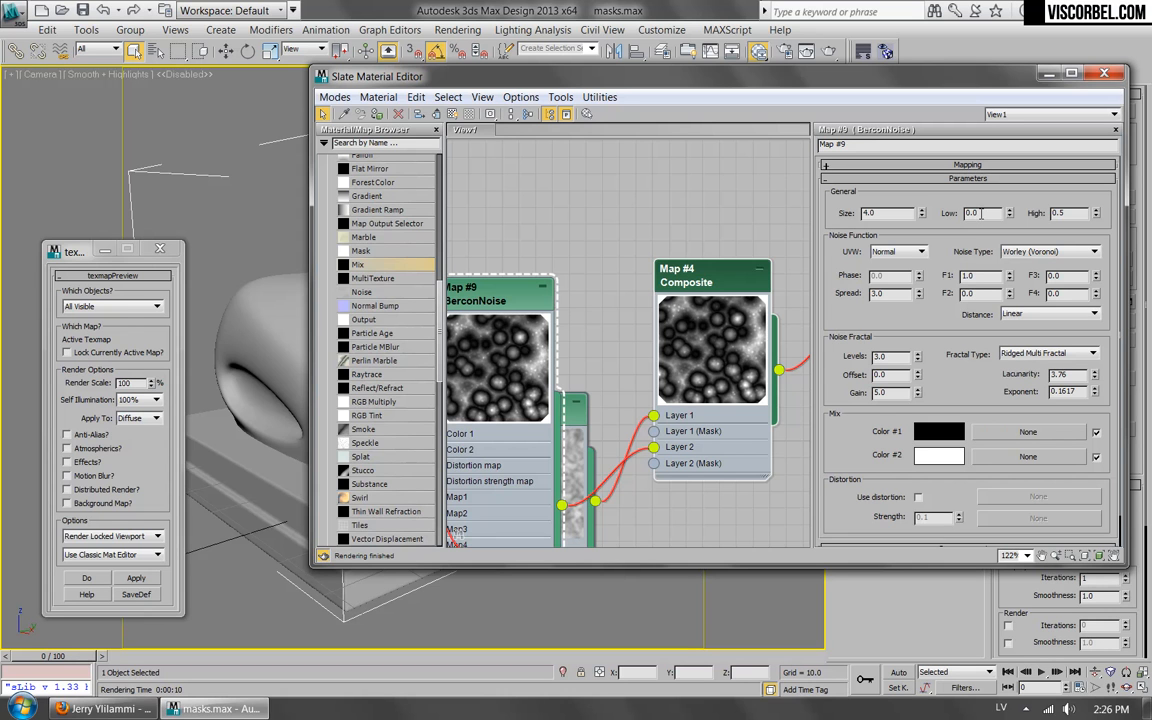
left_click_drag(510, 308, 540, 521)
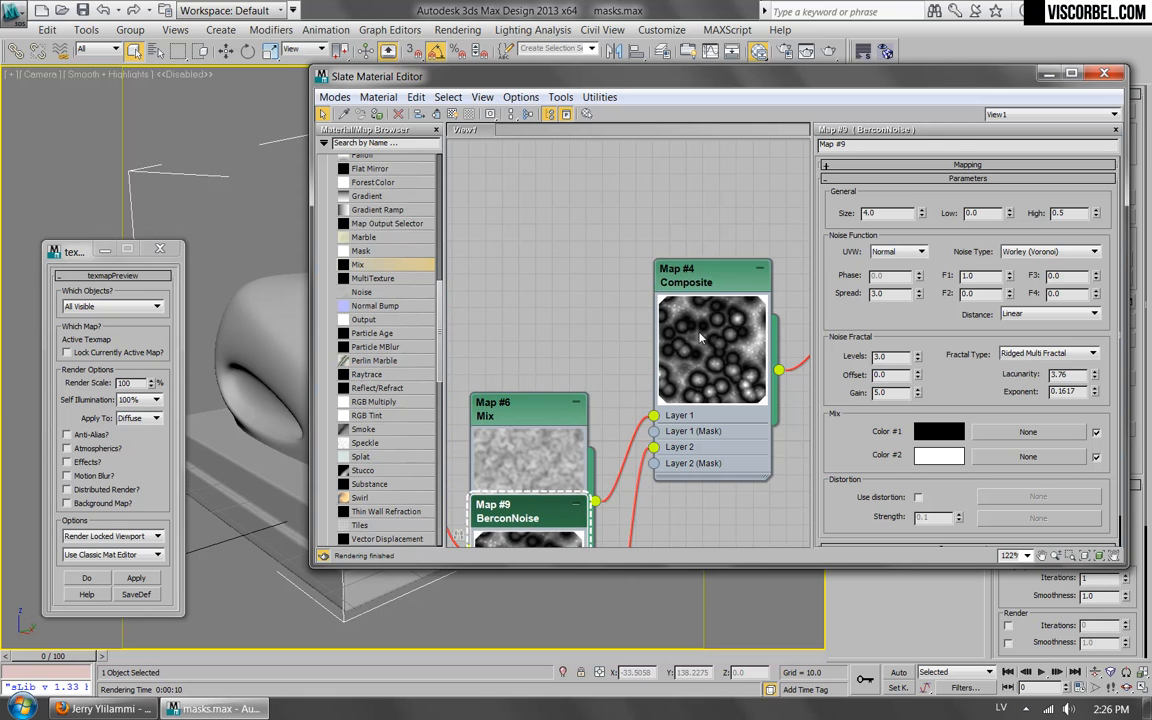
double_click(718, 285)
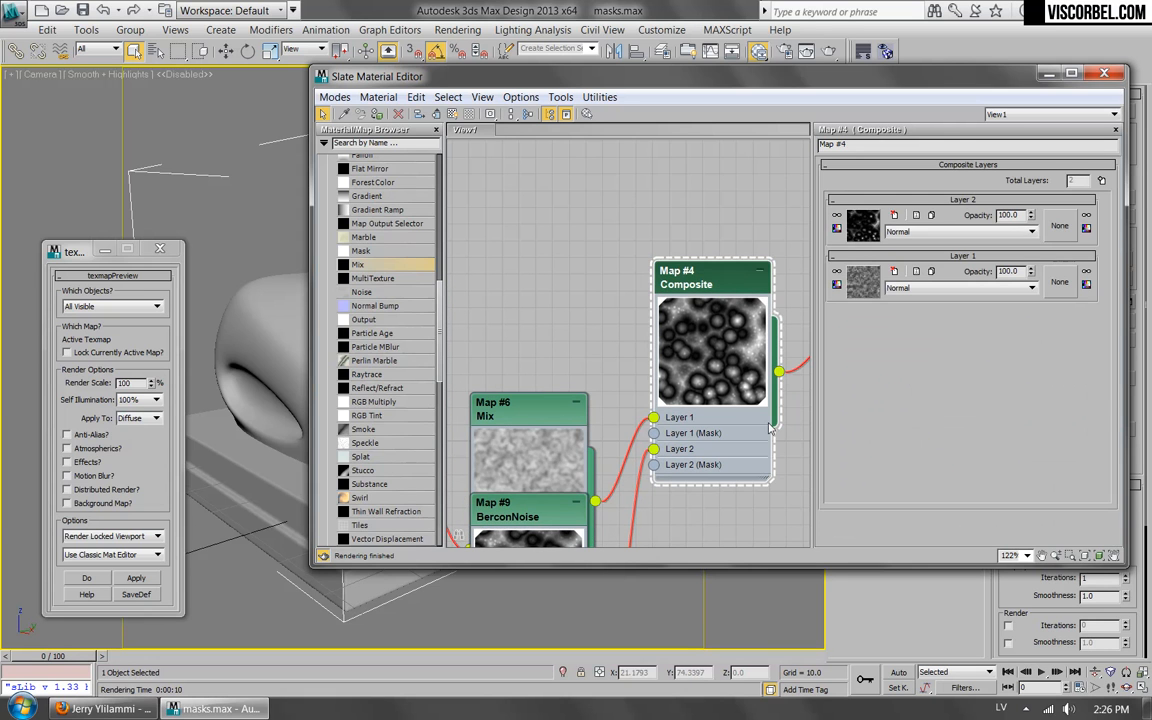
Try different blend modes for Layer 2 of the Composite map, from Subtract to Hue, and settle on Difference.
left_click(900, 232)
left_click(905, 262)
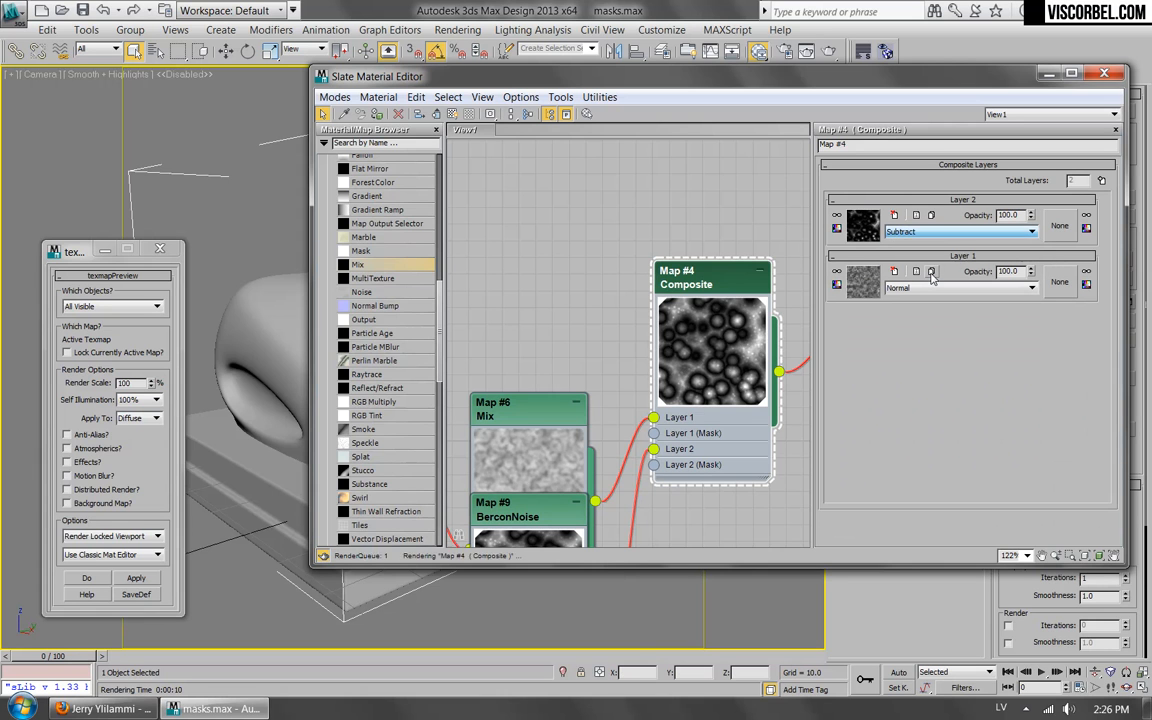
key("Down")
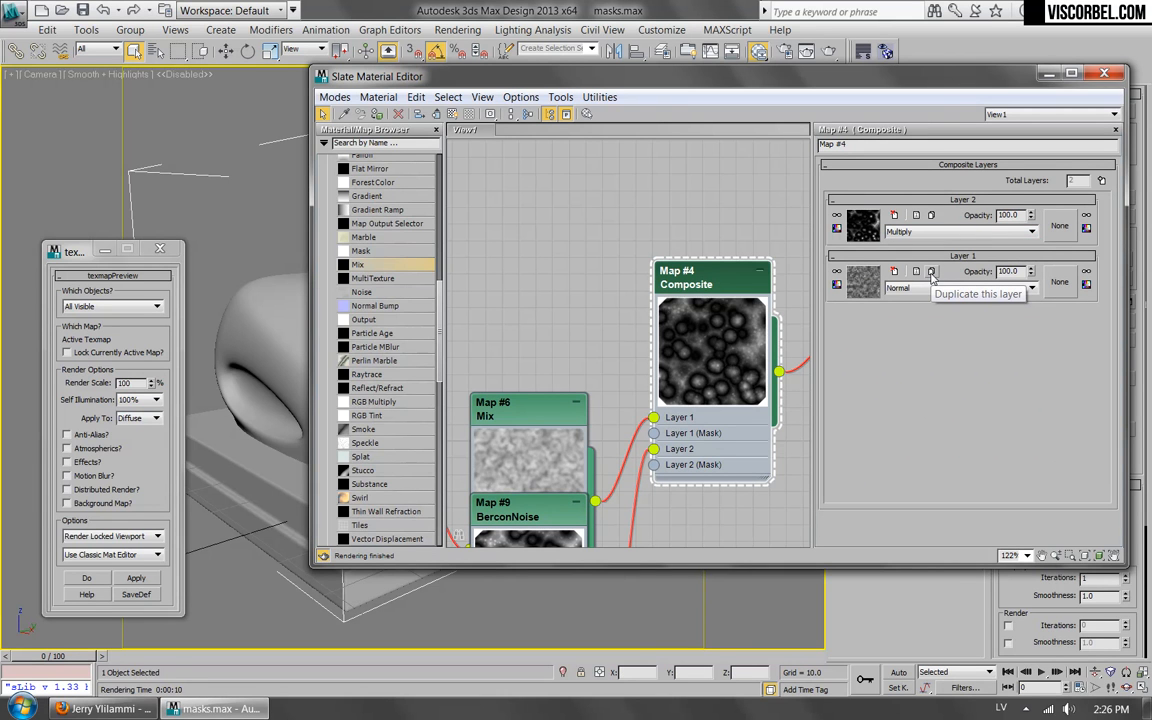
key("Down")
key("Down")
key("Down")
key("Down")
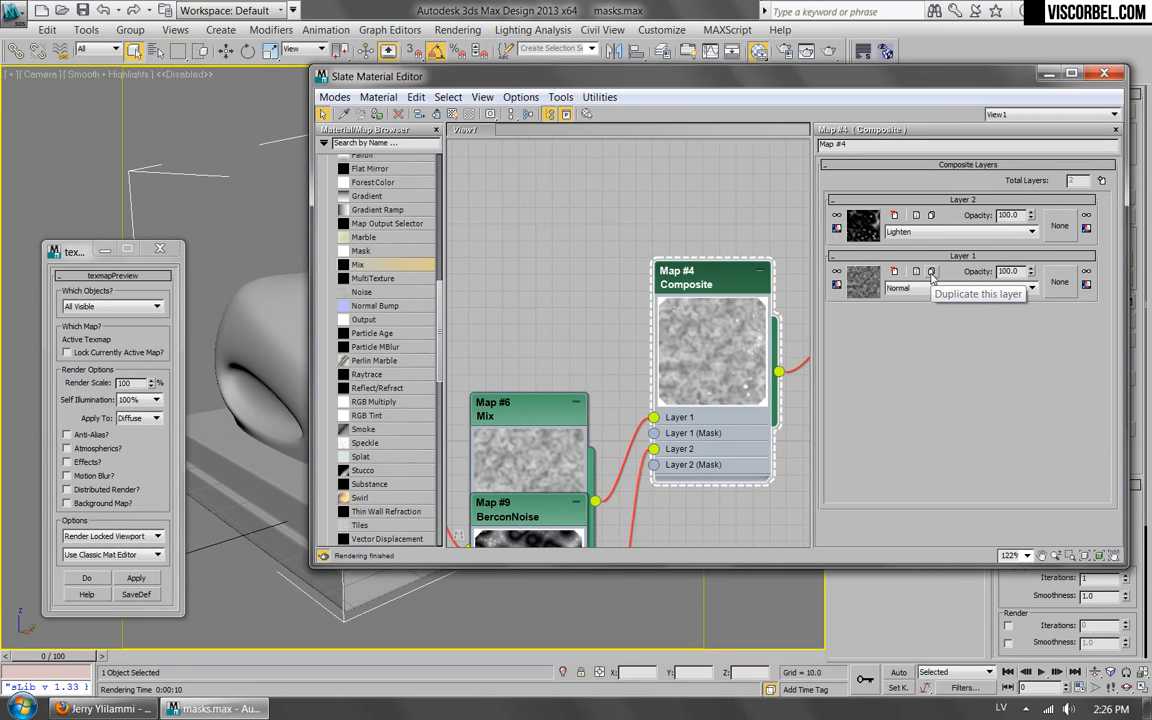
key("Down")
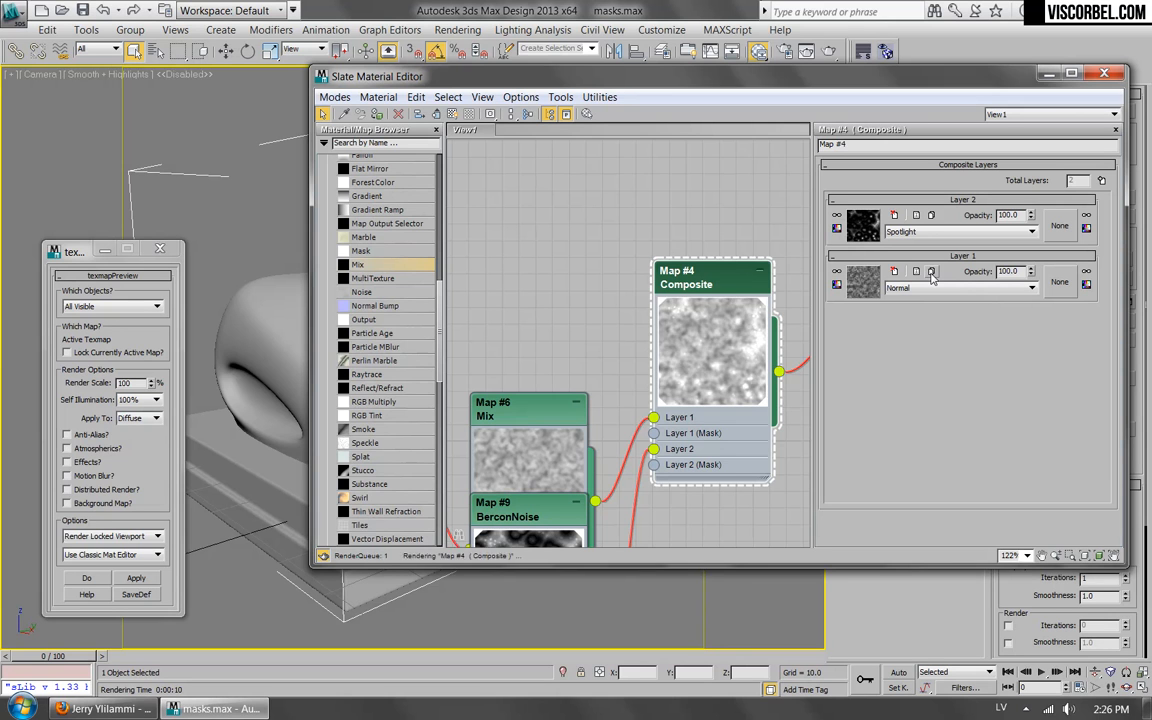
key("Up")
key("Down")
key("Down")
key("Down")
key("Down")
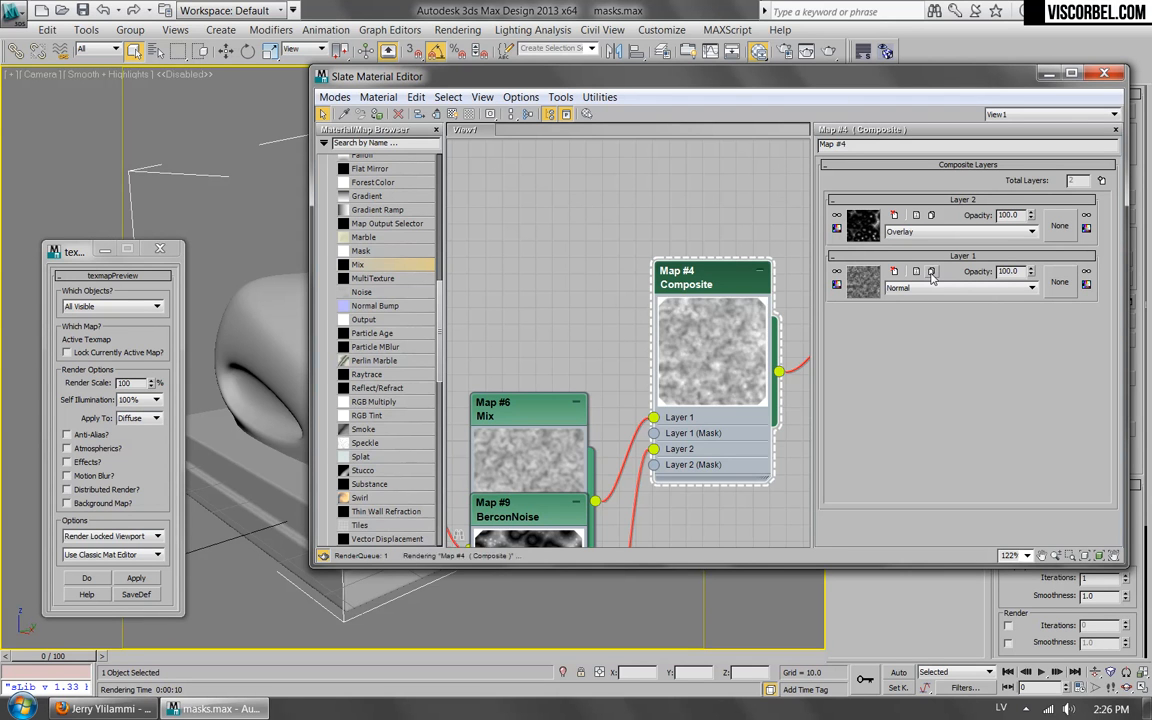
key("Down")
key("Down")
key("Down")
key("Down")
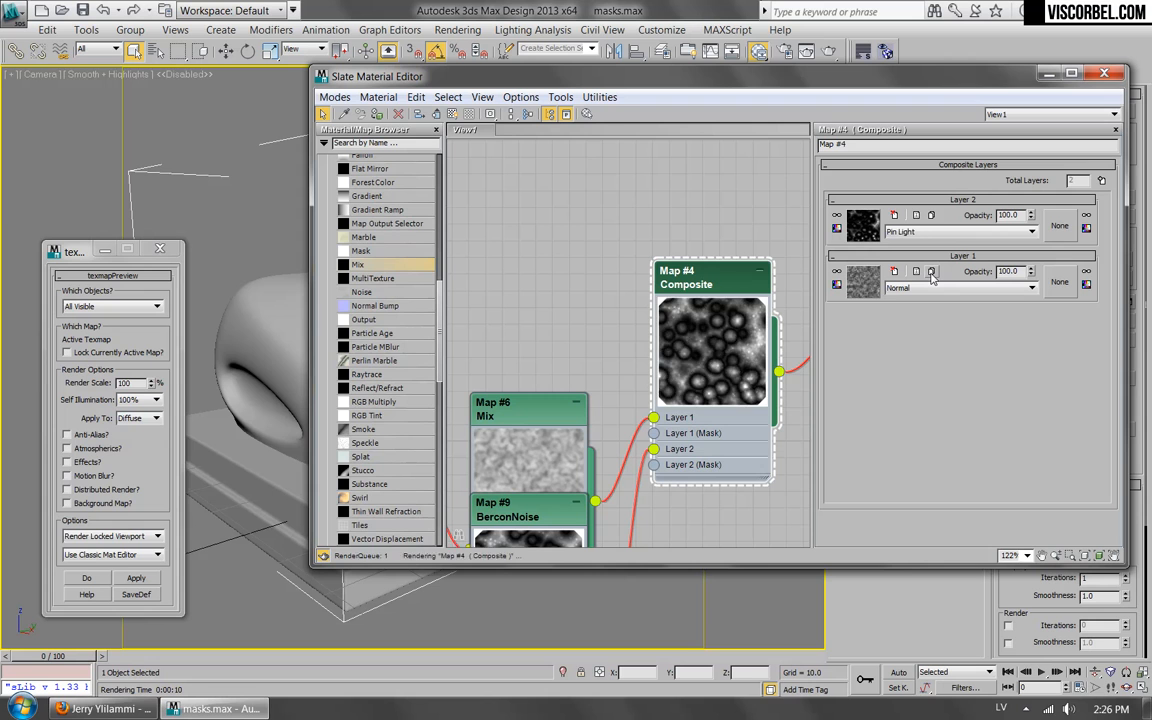
key("Down")
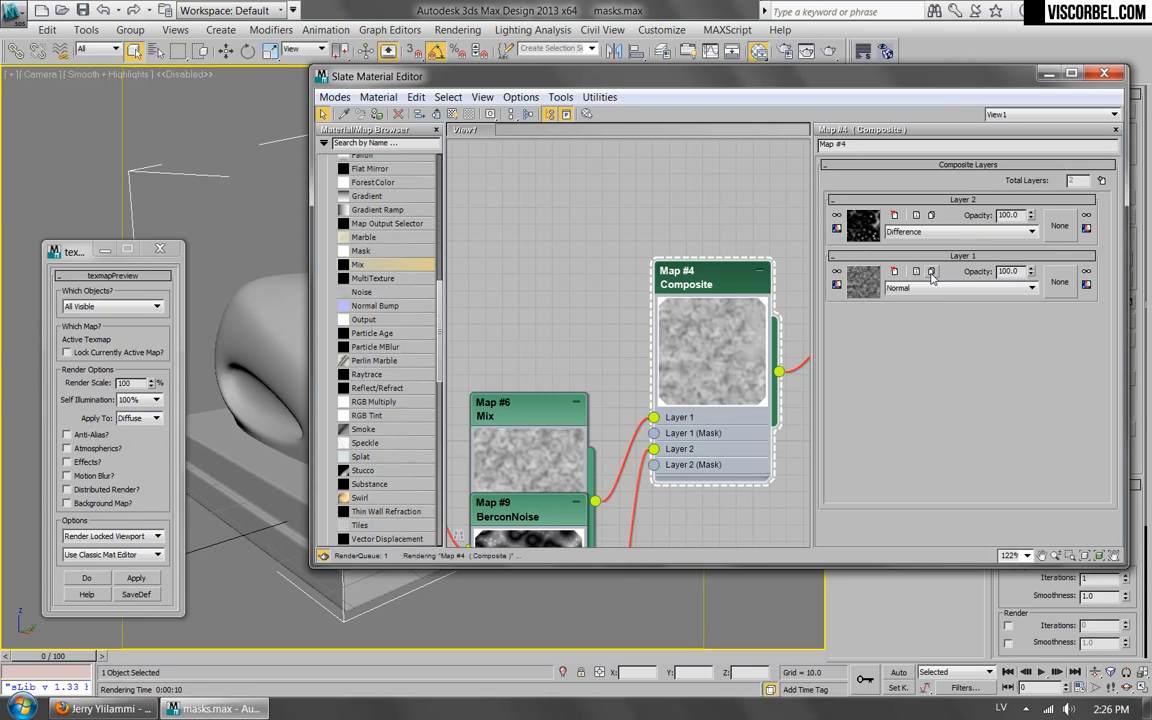
key("Down")
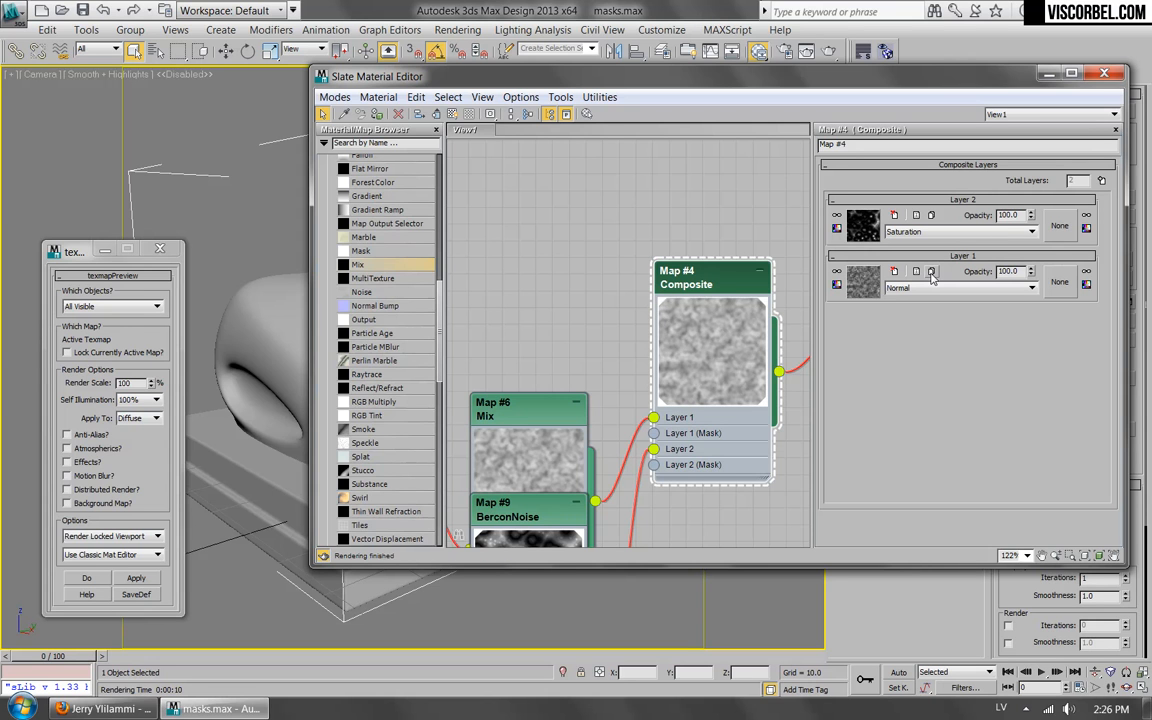
key("Down")
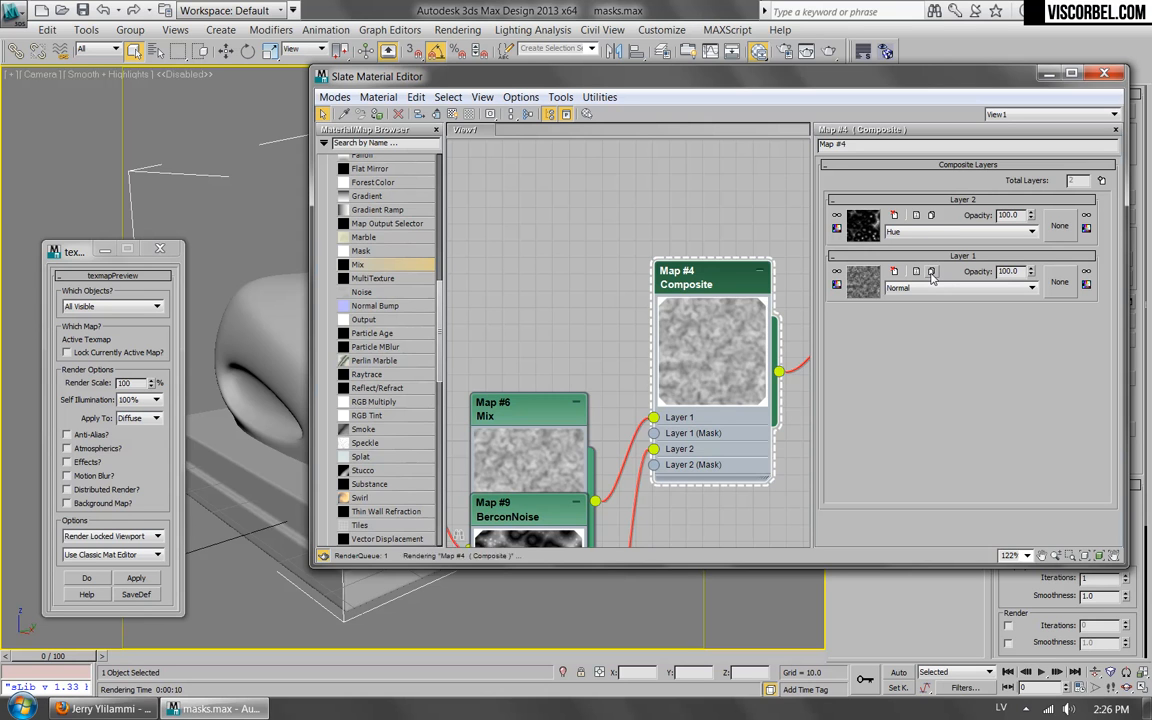
key("Up")
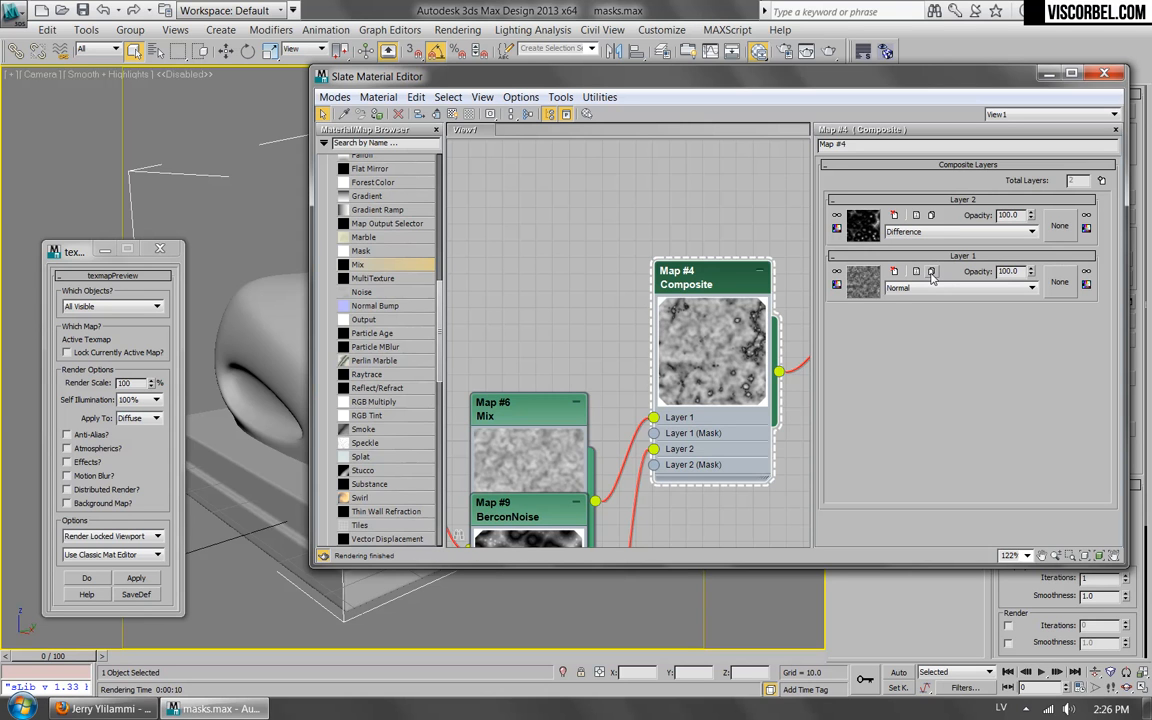
Set the texmapPreview utility to use the Slate material editor, render a preview of the Composite map and close the render window.
left_click(137, 579)
left_click(668, 413)
left_click(114, 550)
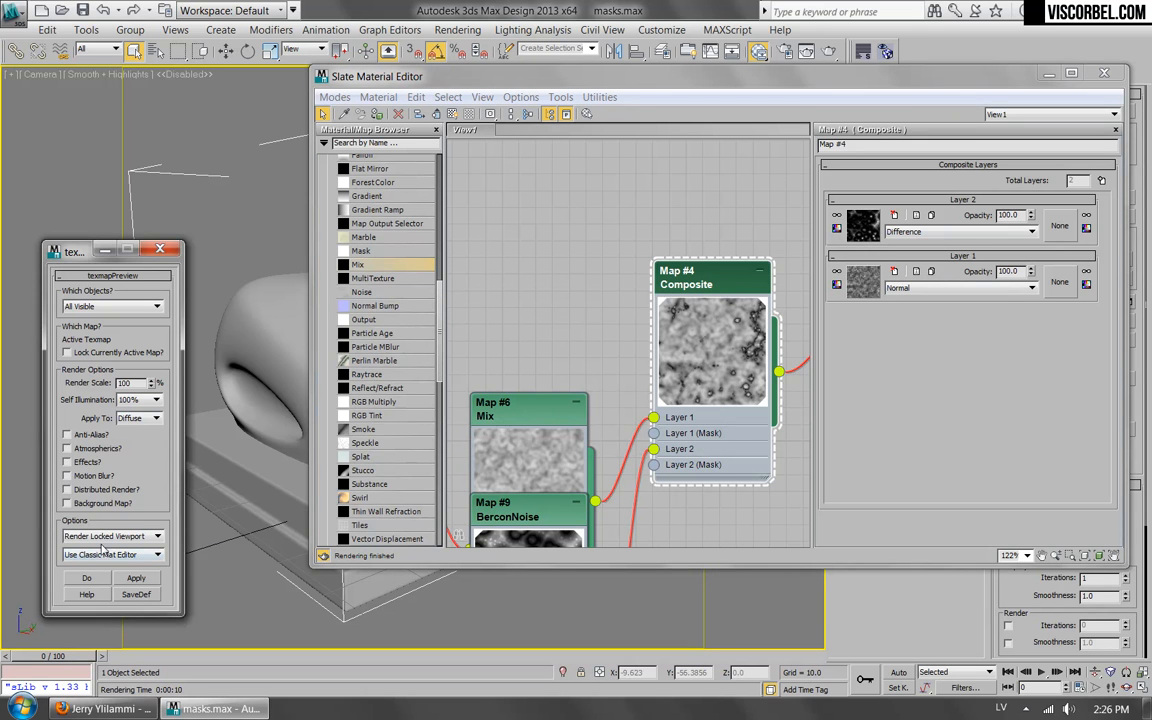
left_click(142, 555)
left_click(100, 580)
left_click(1008, 325)
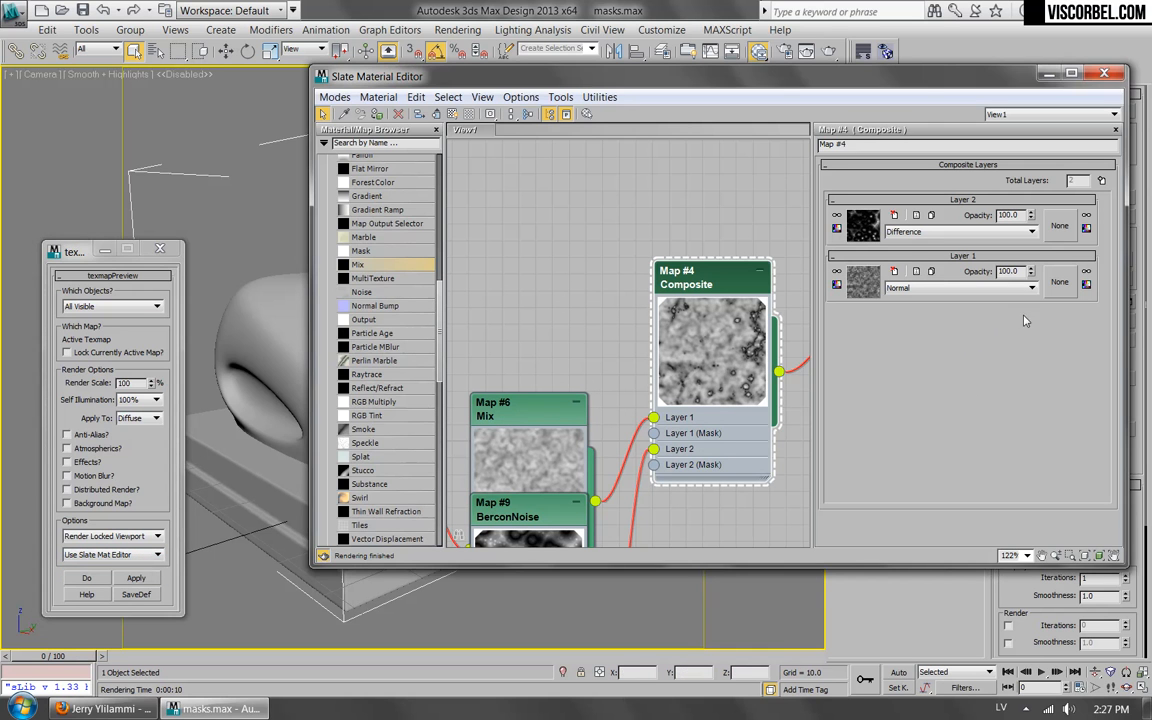
left_click(131, 581)
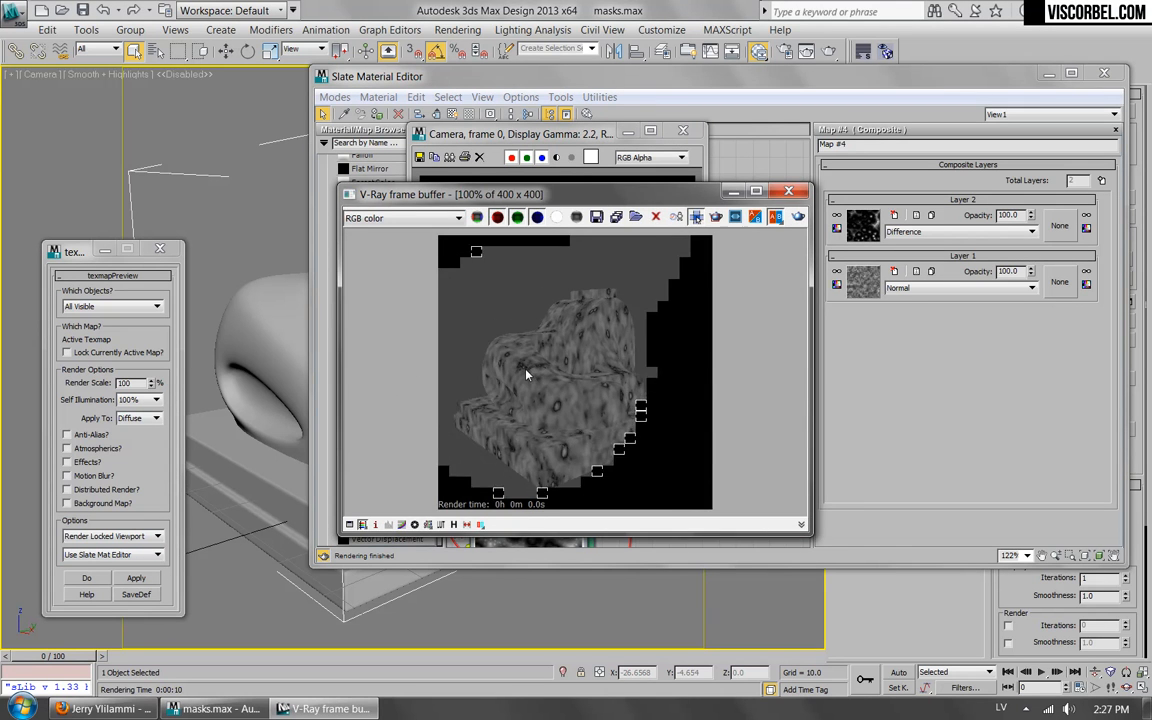
left_click(683, 133)
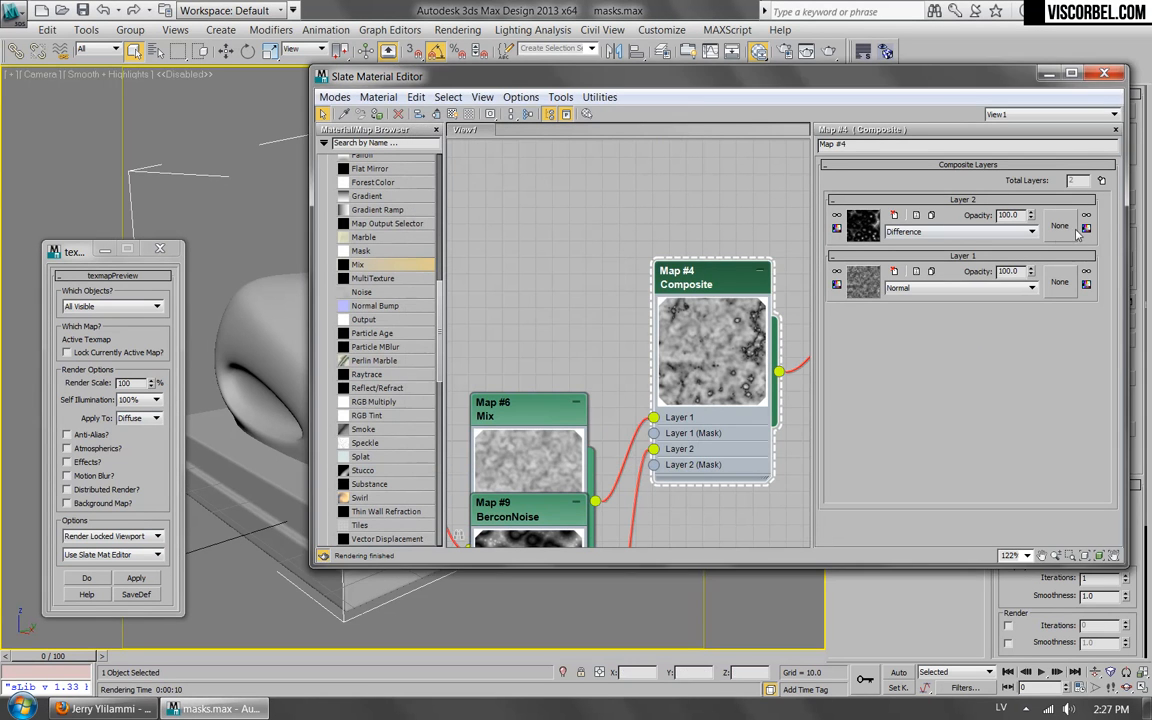
Add a third layer to the Composite map and assign a BerconNoise map as its texture.
left_click(1101, 180)
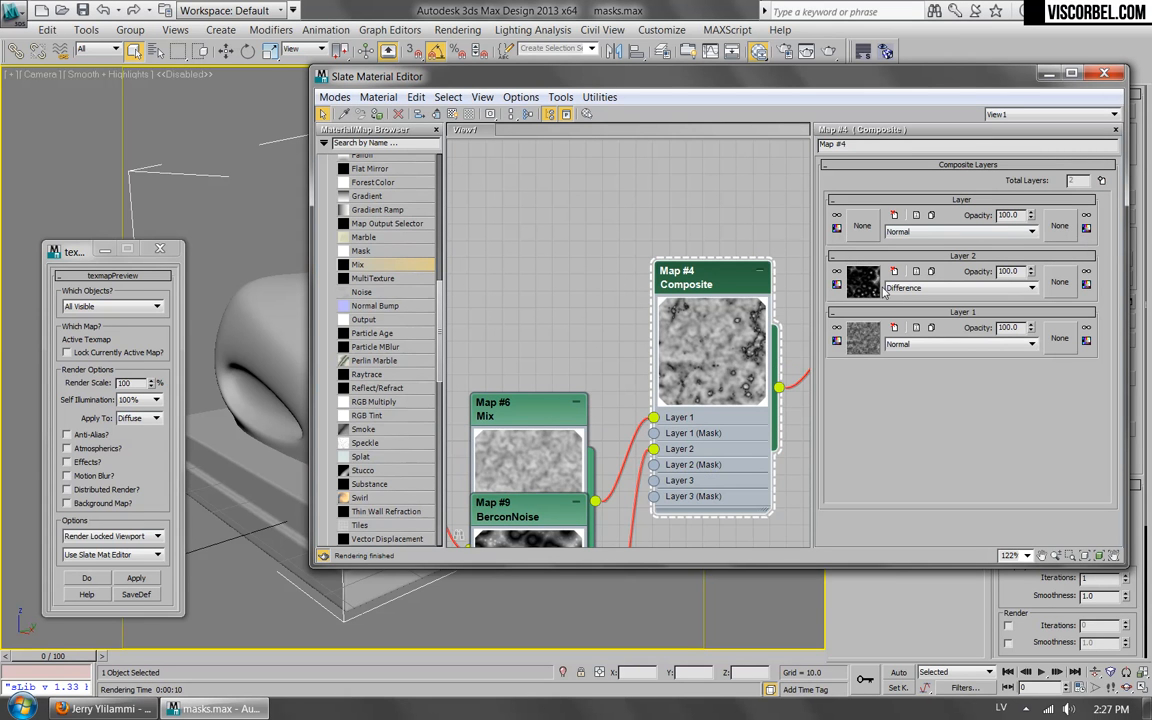
middle_click_drag(528, 360, 574, 300)
left_click(866, 228)
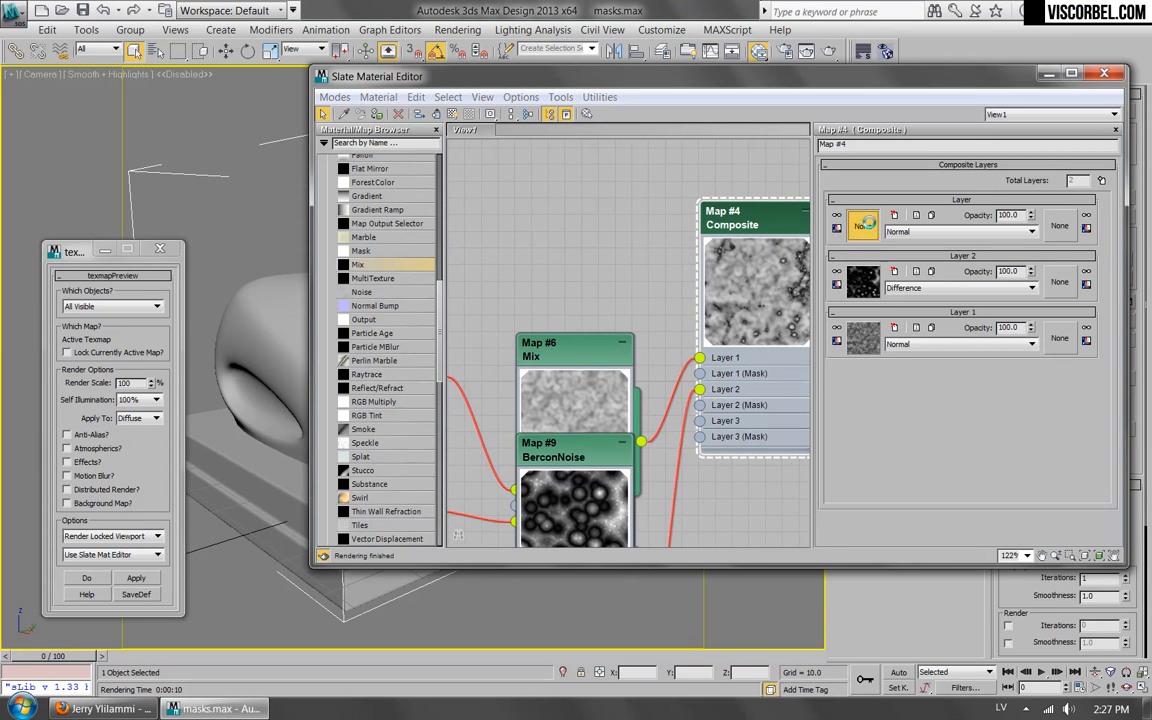
double_click(420, 204)
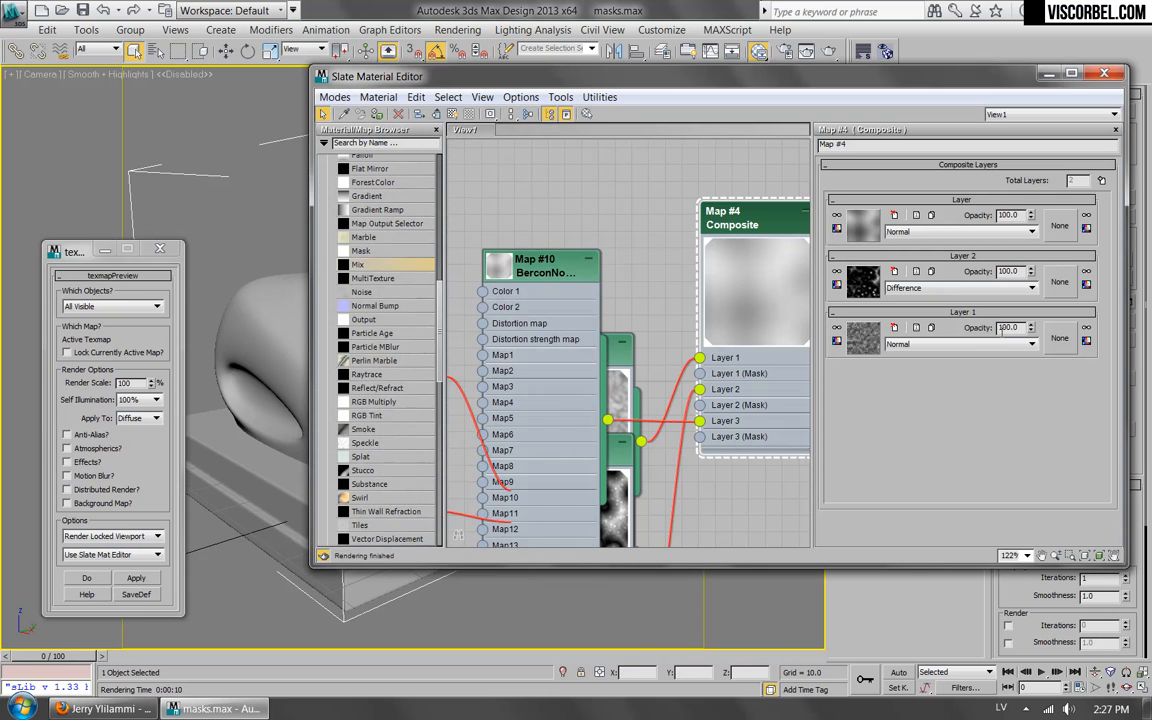
Move the new BerconNoise node up, enlarge its preview thumbnail and set the map's size to 10.
left_click_drag(535, 274, 536, 174)
double_click(536, 174)
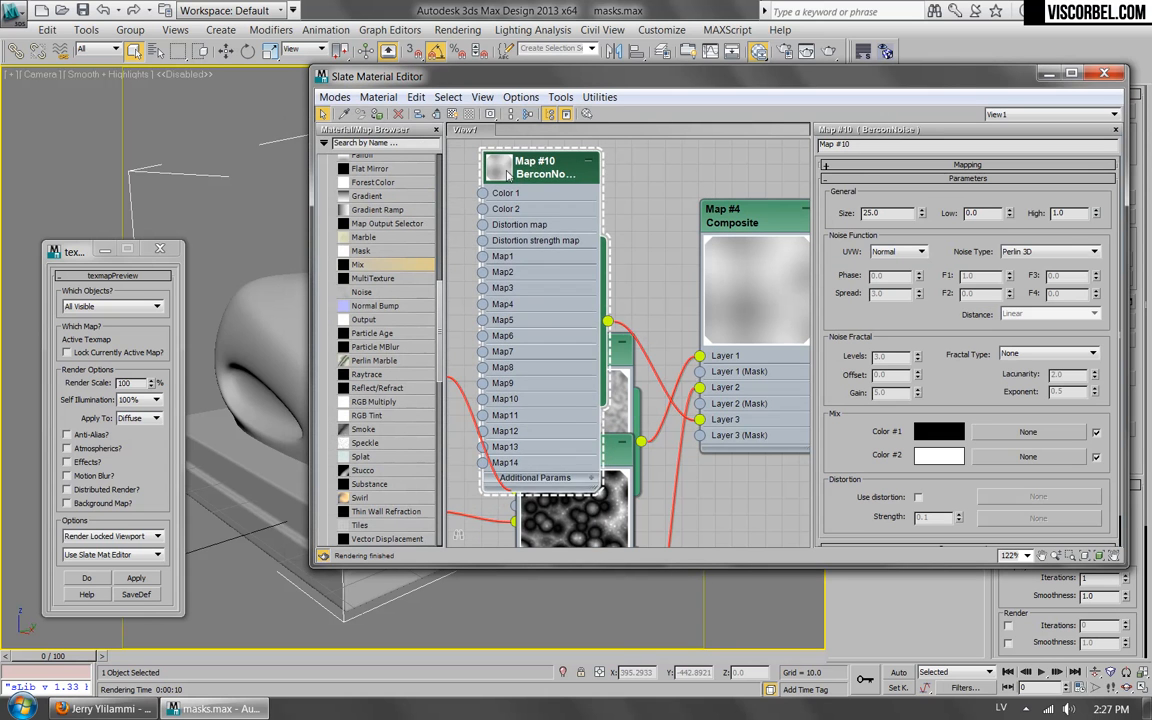
double_click(496, 165)
left_click_drag(895, 213, 627, 180)
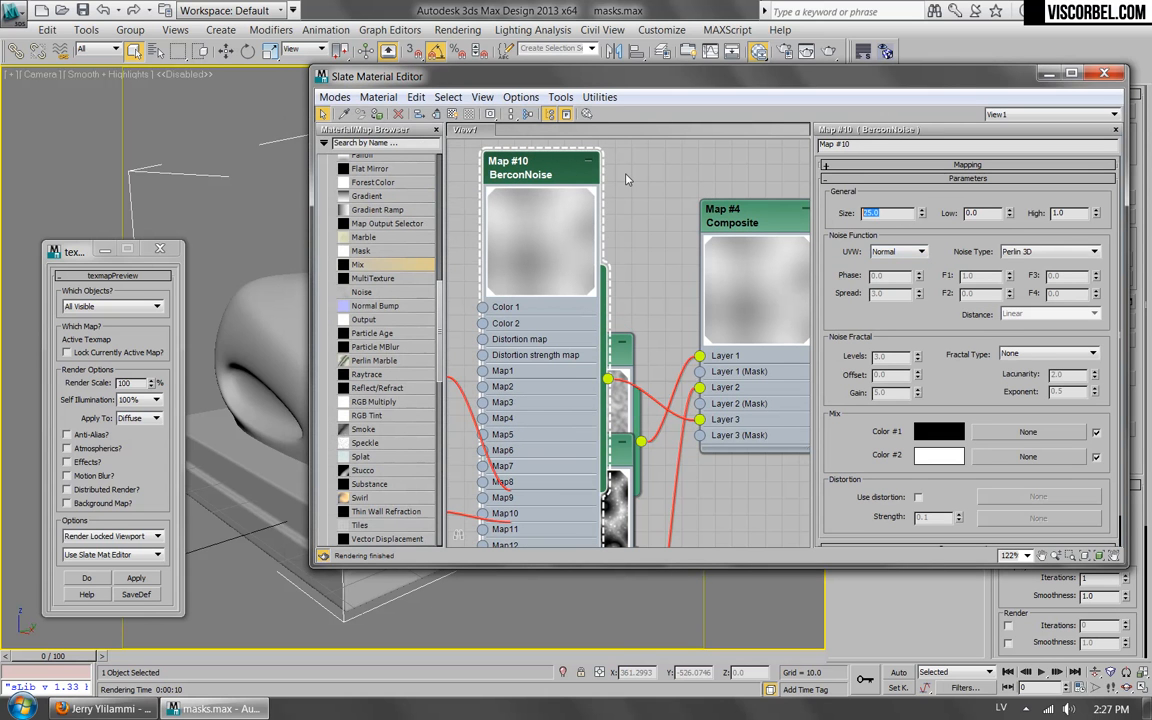
type("10")
key("Return")
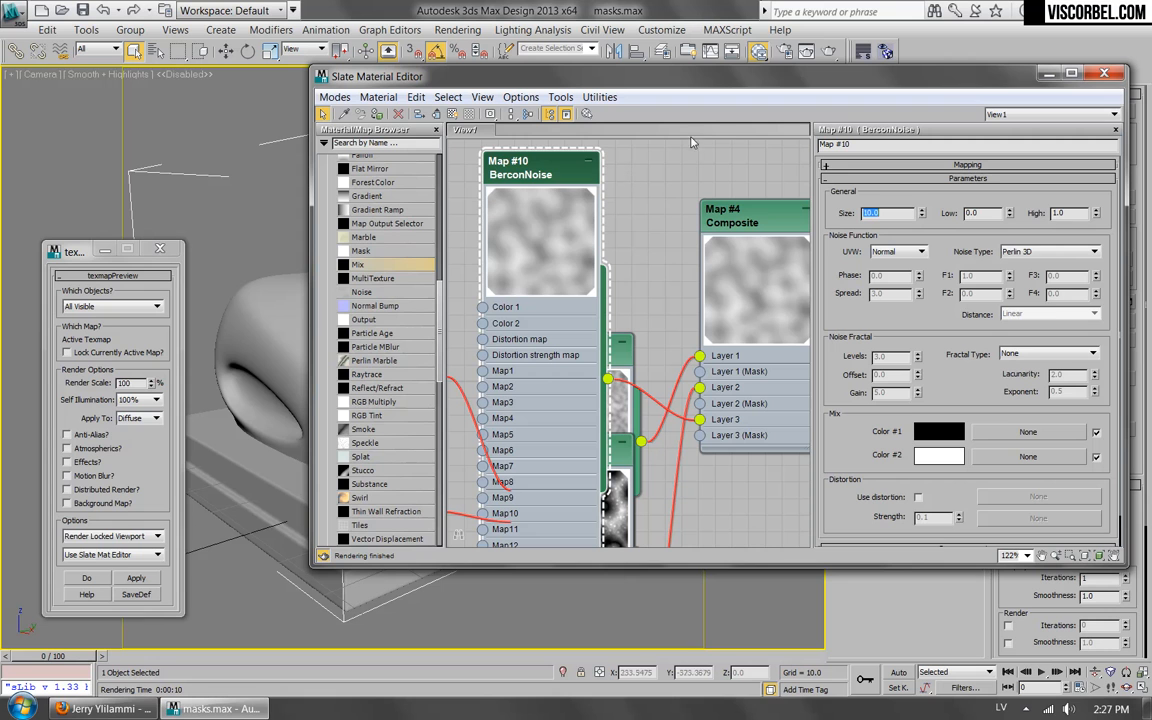
Set the new BerconNoise map's fractal type to fBm with Levels 4.44 and Lacunarity 2.42, keeping the Perlin 3D noise type.
left_click(1066, 252)
left_click(913, 285)
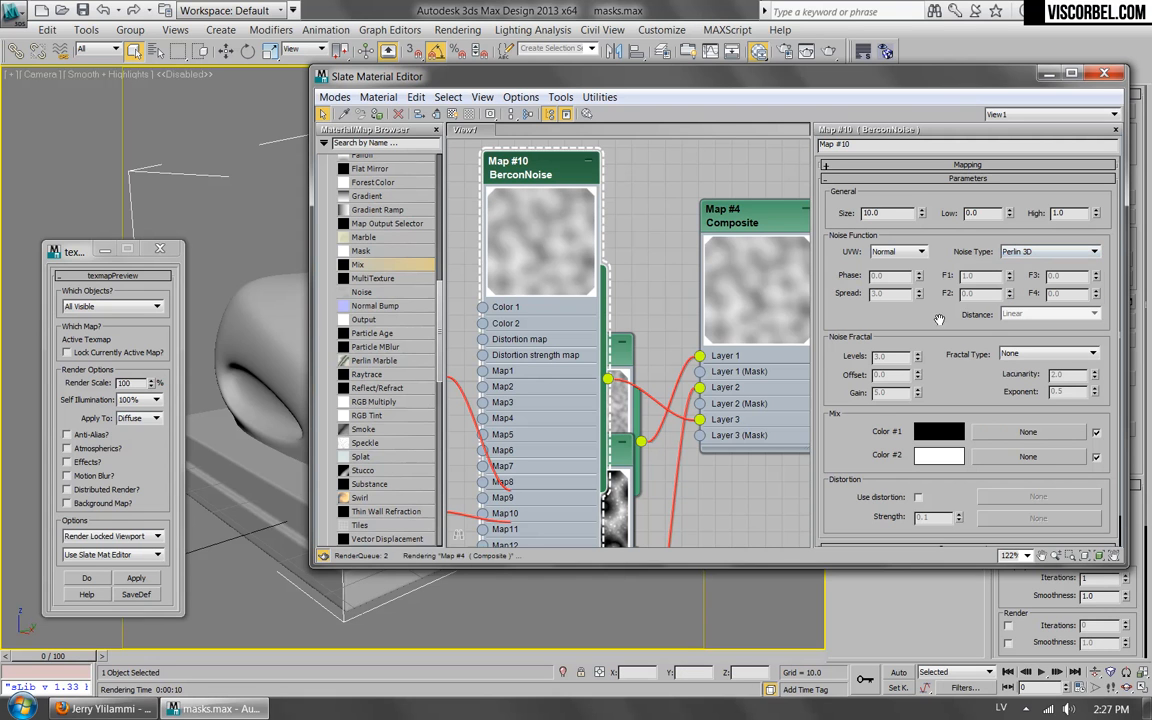
left_click(1050, 353)
left_click(1020, 370)
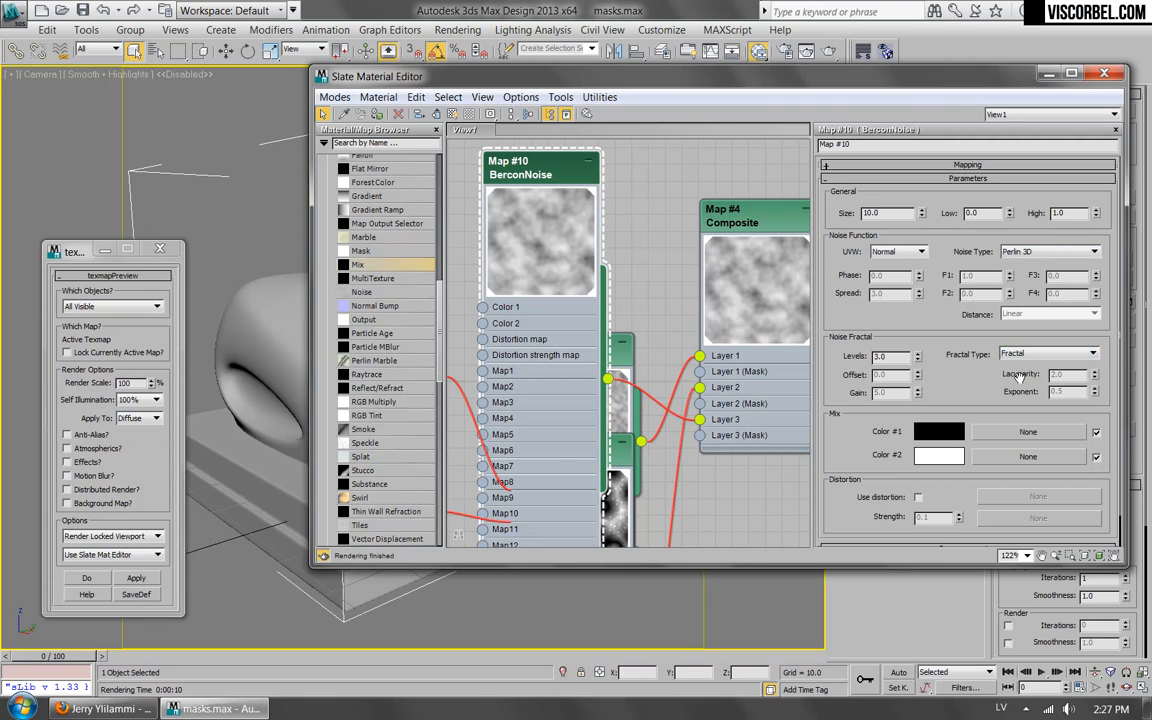
key("Down")
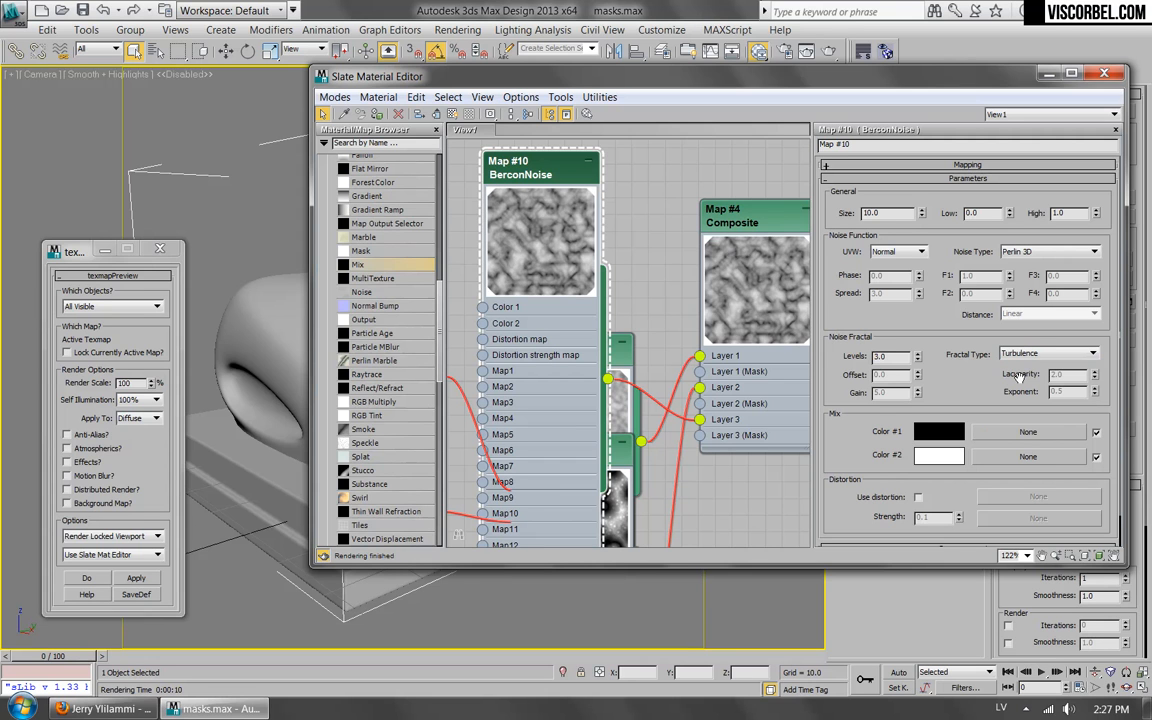
key("Down")
key("Up")
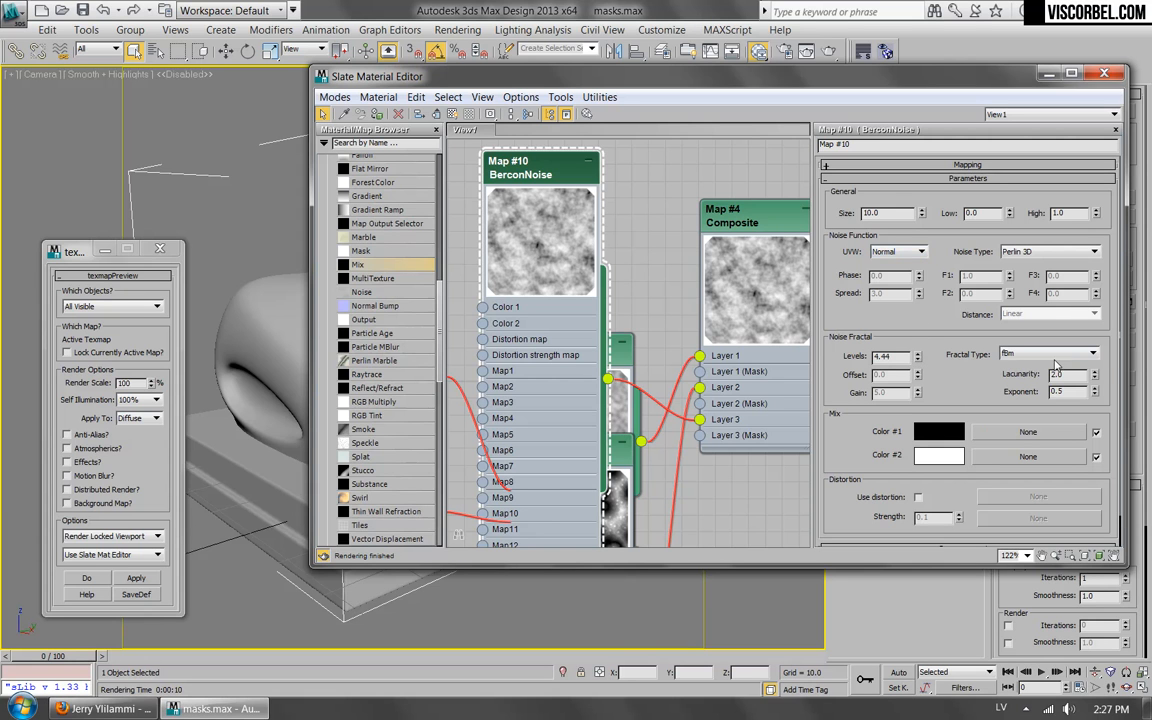
left_click_drag(1095, 374, 1087, 345)
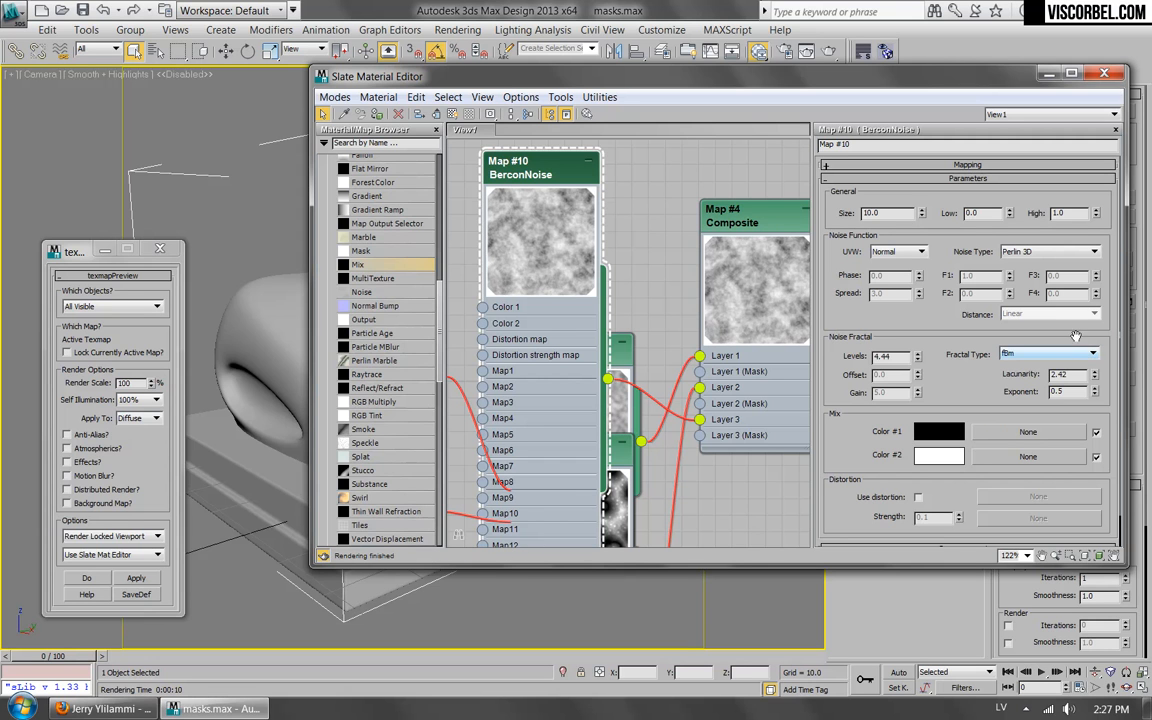
Set the new BerconNoise map's Low threshold to 0.4 and High threshold to 0.5.
type(".")
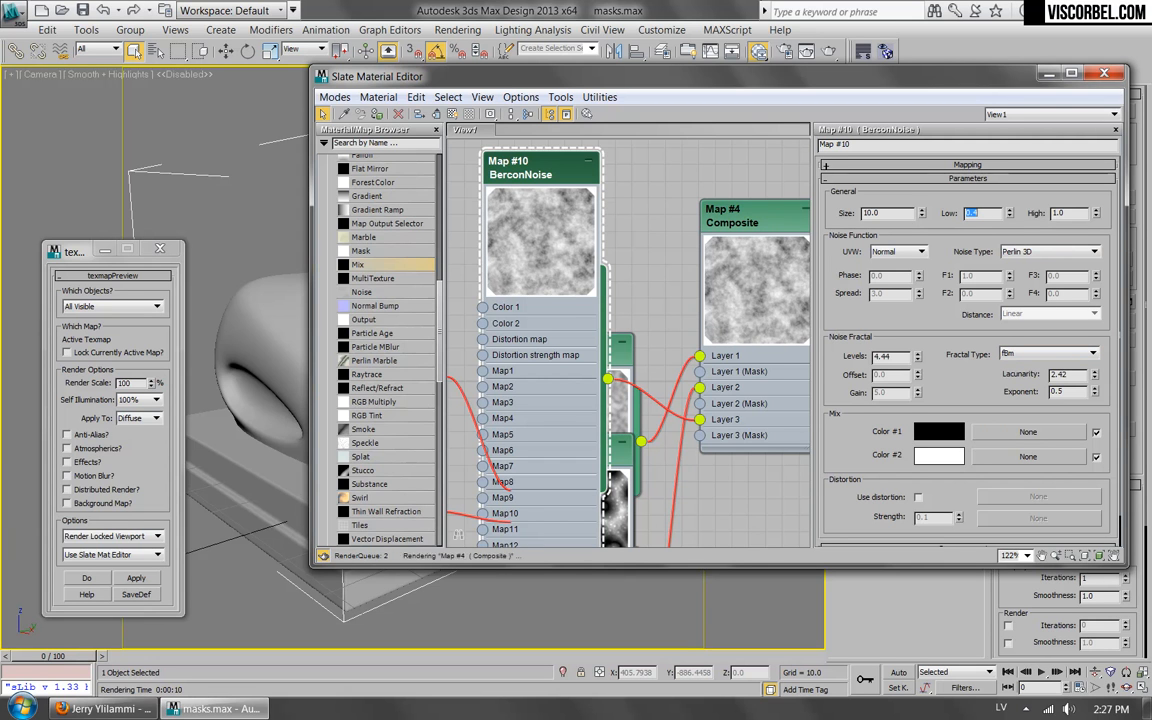
left_click_drag(1077, 217, 820, 178)
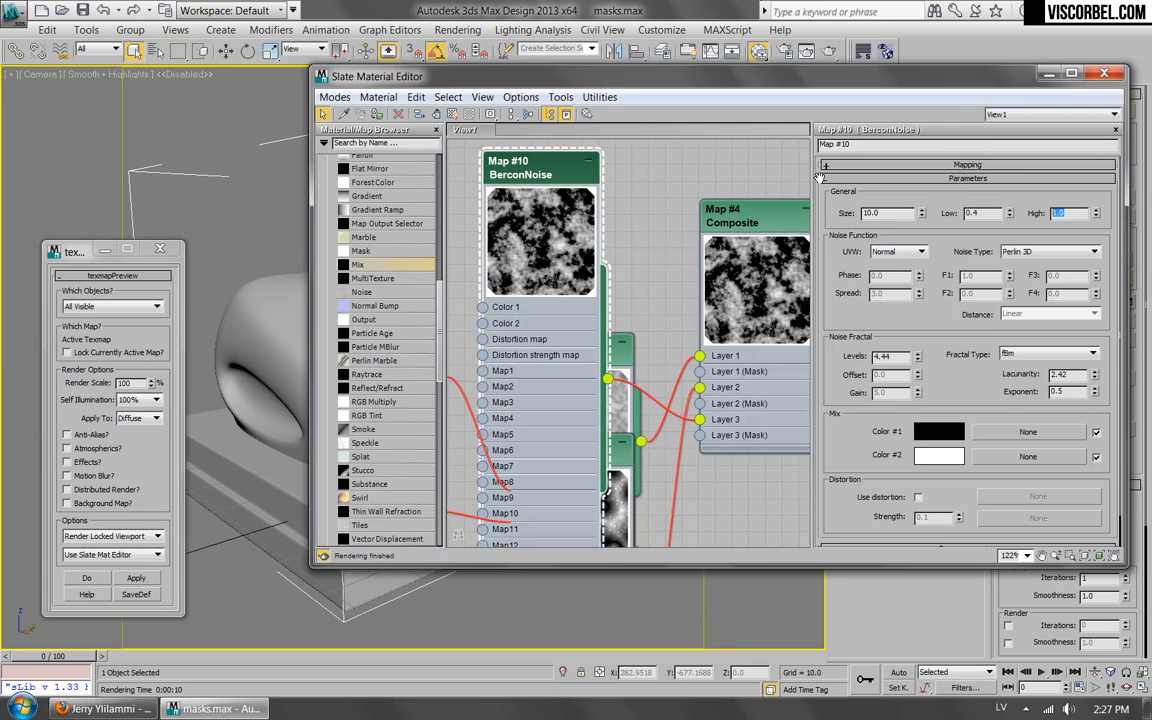
type(".6")
key("Return")
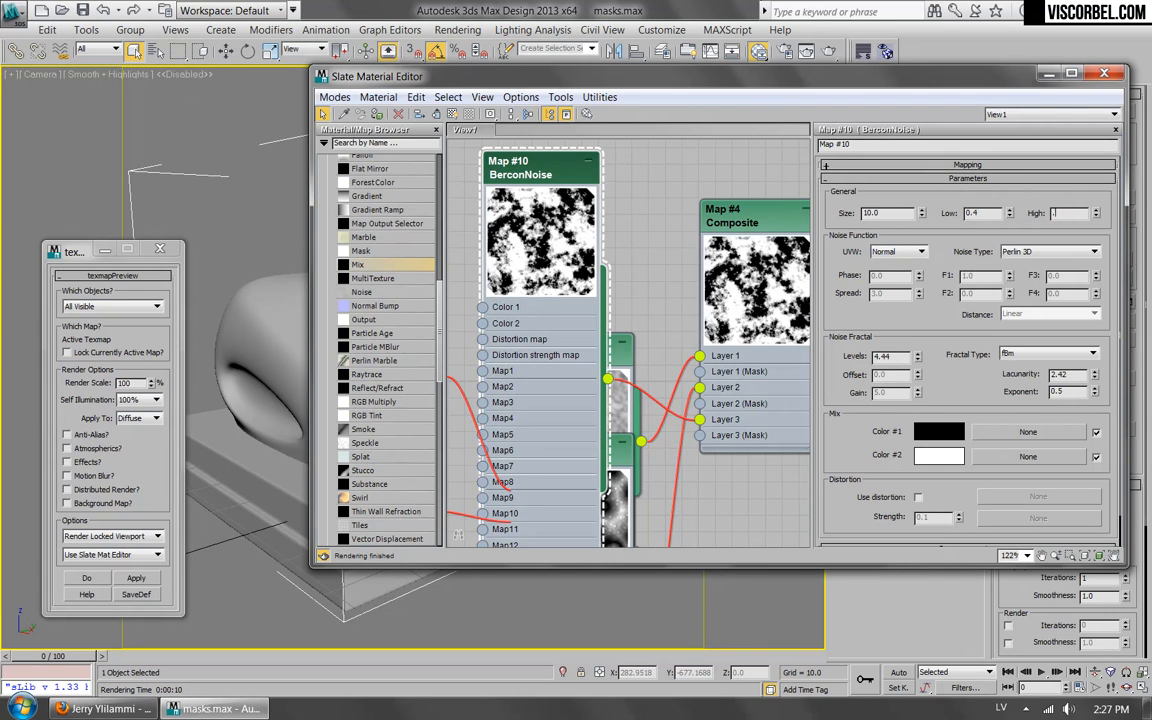
mouse_move(490, 152)
left_mouse_down()
mouse_move(465, 142)
mouse_move(516, 455)
mouse_move(490, 151)
mouse_move(490, 169)
left_mouse_up()
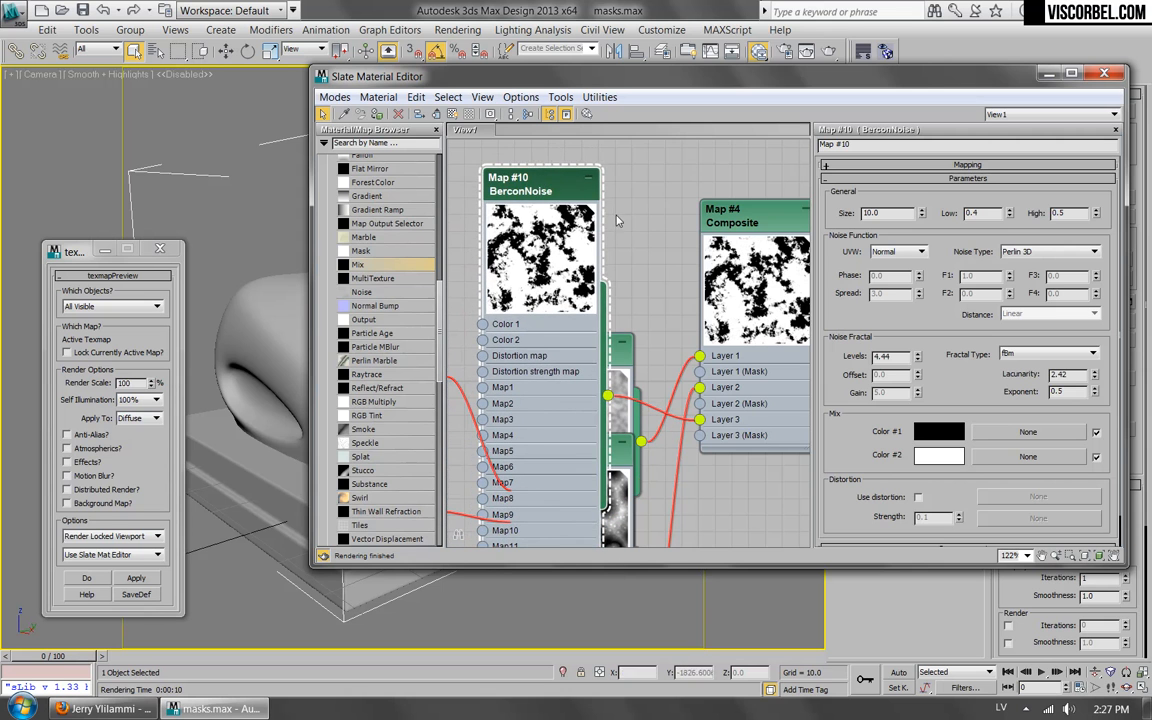
Open the Composite map and try blend modes for Layer 3, going from Subtract through Linear Burn to Overlay.
left_click(757, 227)
middle_click_drag(779, 224, 627, 244)
left_click(960, 231)
left_click(915, 272)
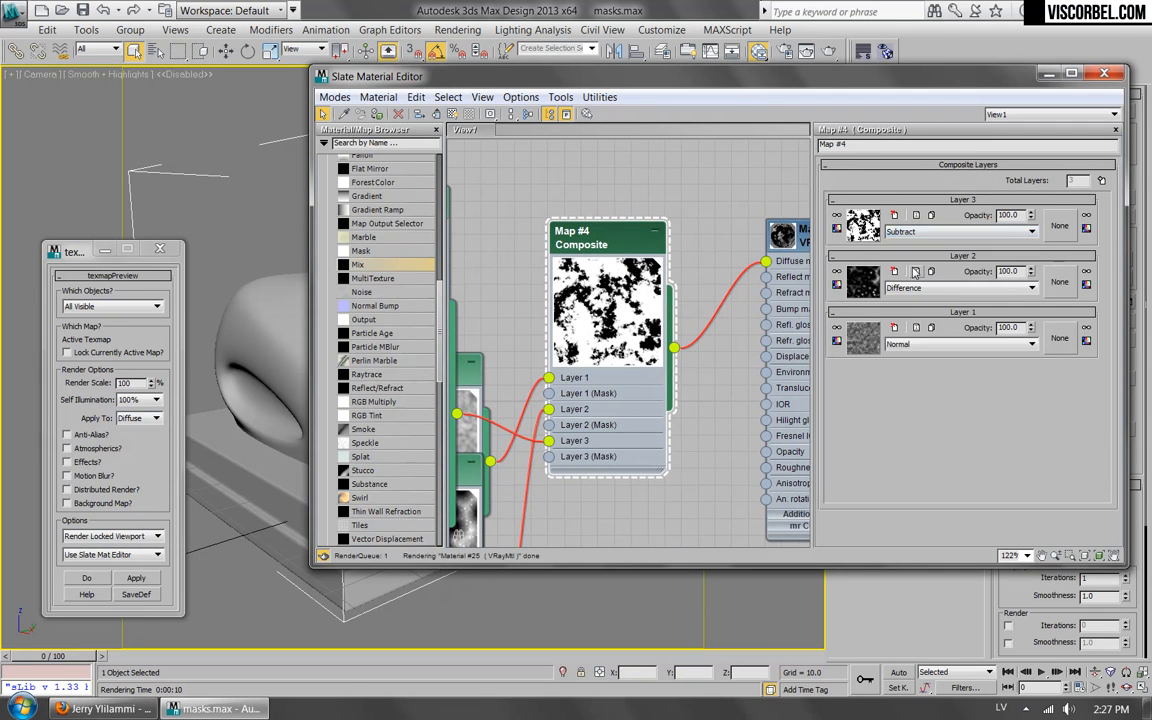
key("Down")
key("Down")
key("Down")
key("Down")
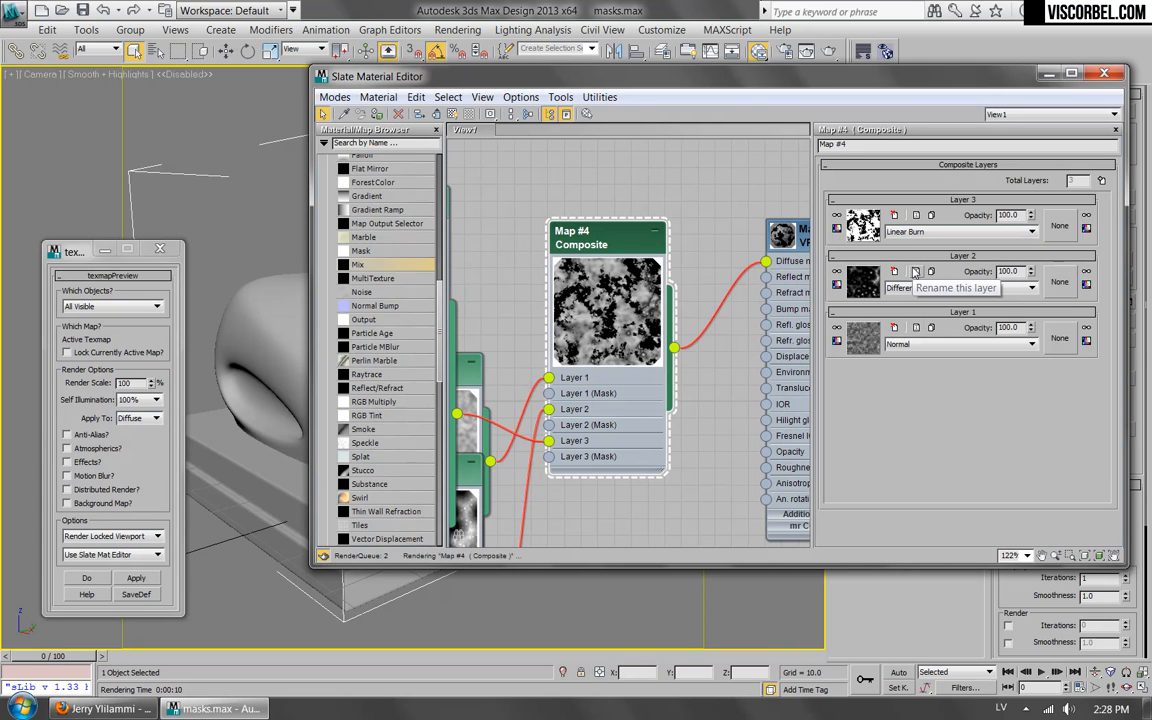
key("Down")
key("Down")
key("Down")
key("Down")
key("Down")
key("Down")
key("Down")
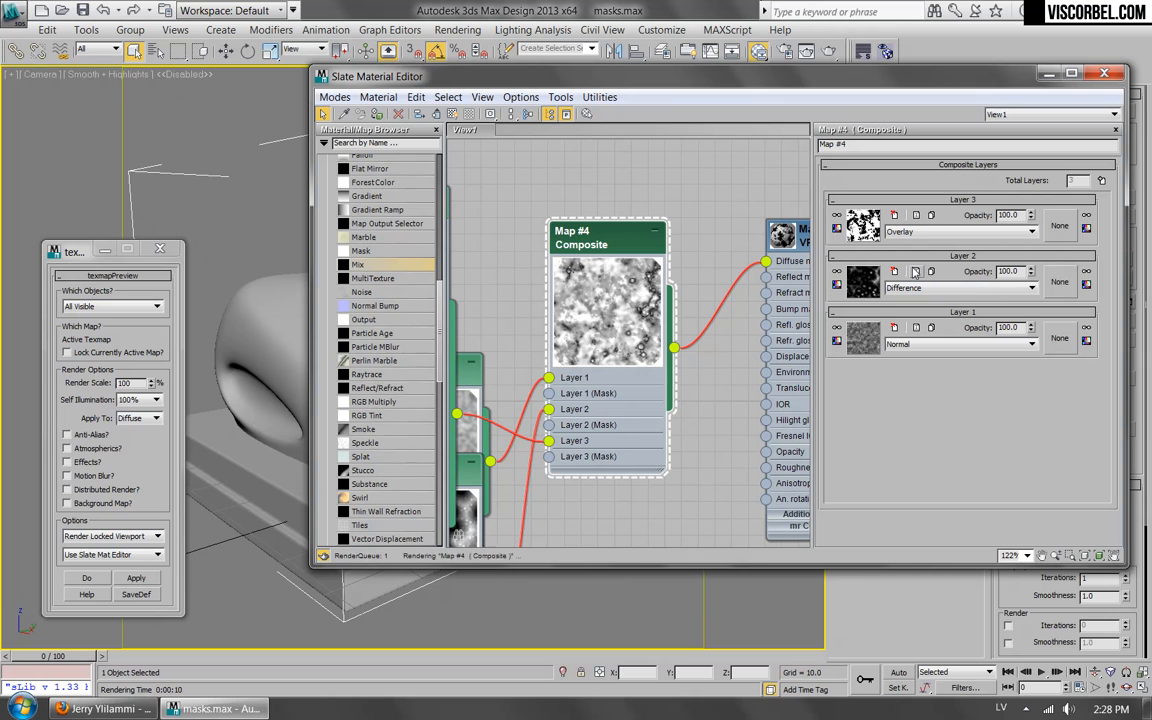
Try Spotlight Blend for Layer 3 of the Composite map and set its blend mode to Multiply.
key("Up")
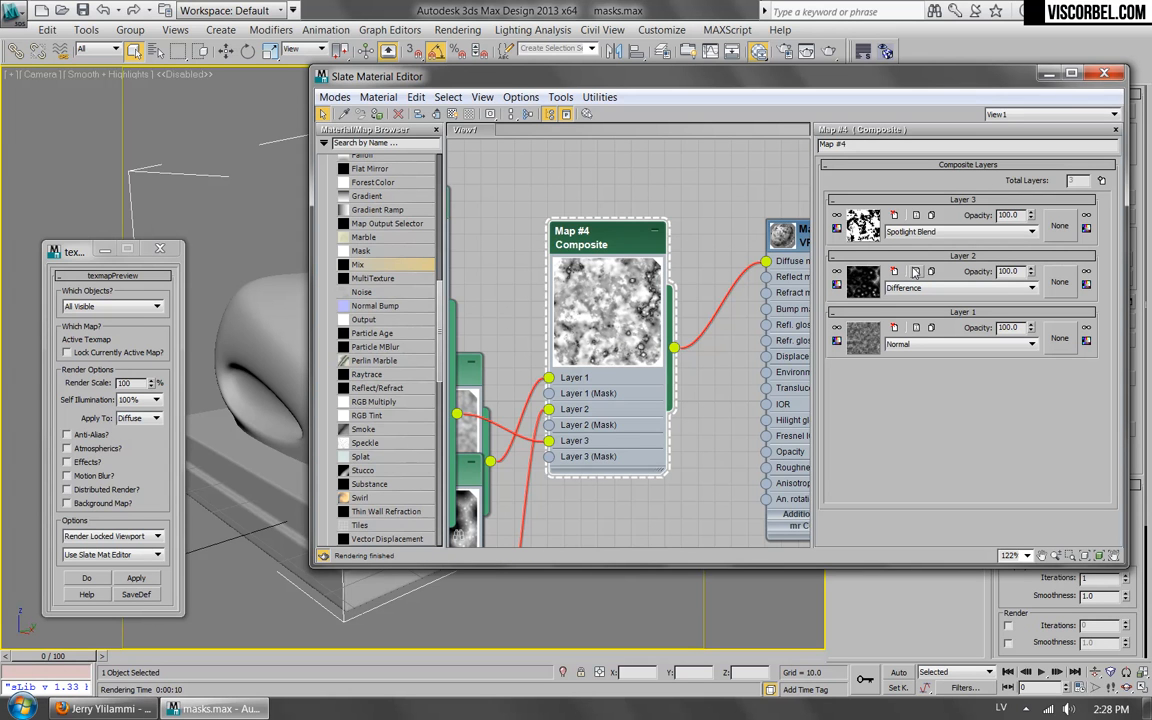
key("Down")
key("Up")
left_click(960, 231)
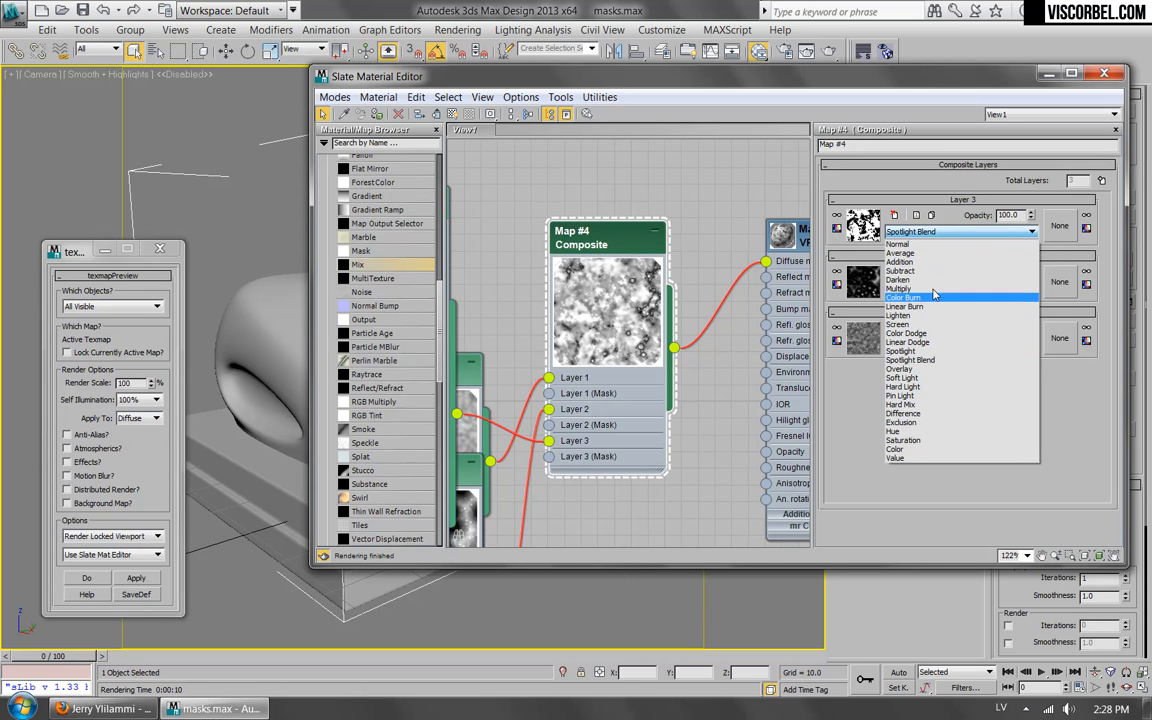
left_click(943, 322)
Set Layer 3's opacity to 70 after trying 50 and 60, and render a texmap preview from the camera.
left_click_drag(1021, 215, 793, 206)
type("50")
key("Return")
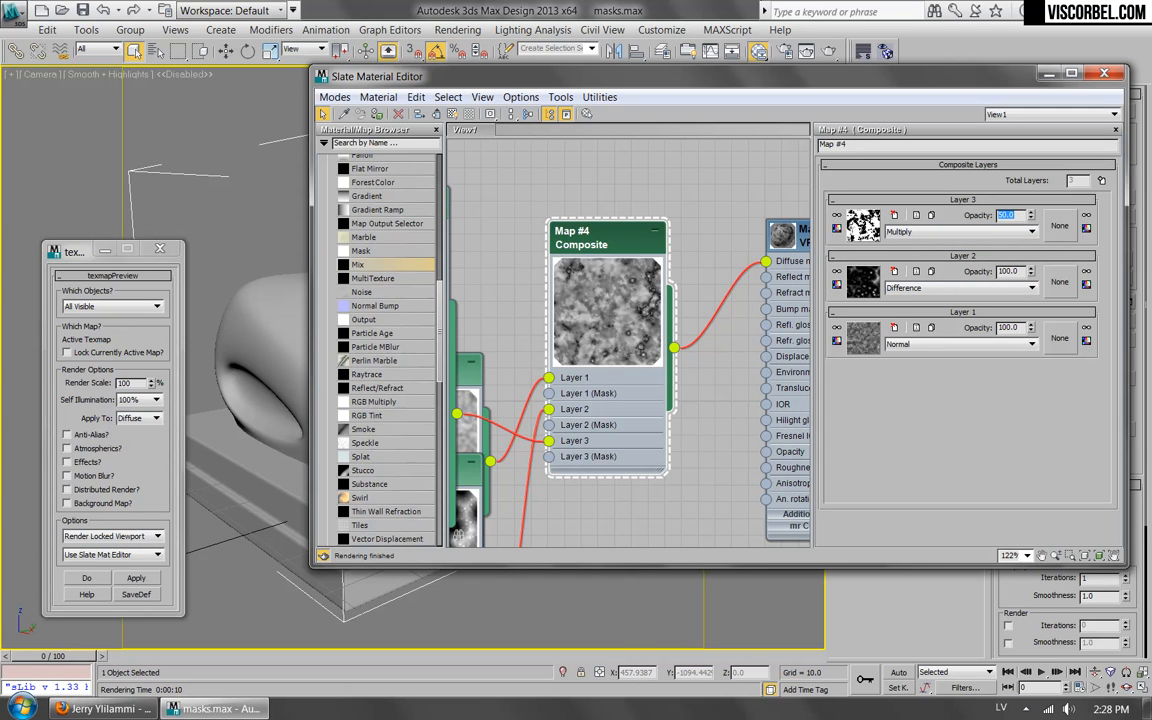
type("60")
key("Return")
key("Return")
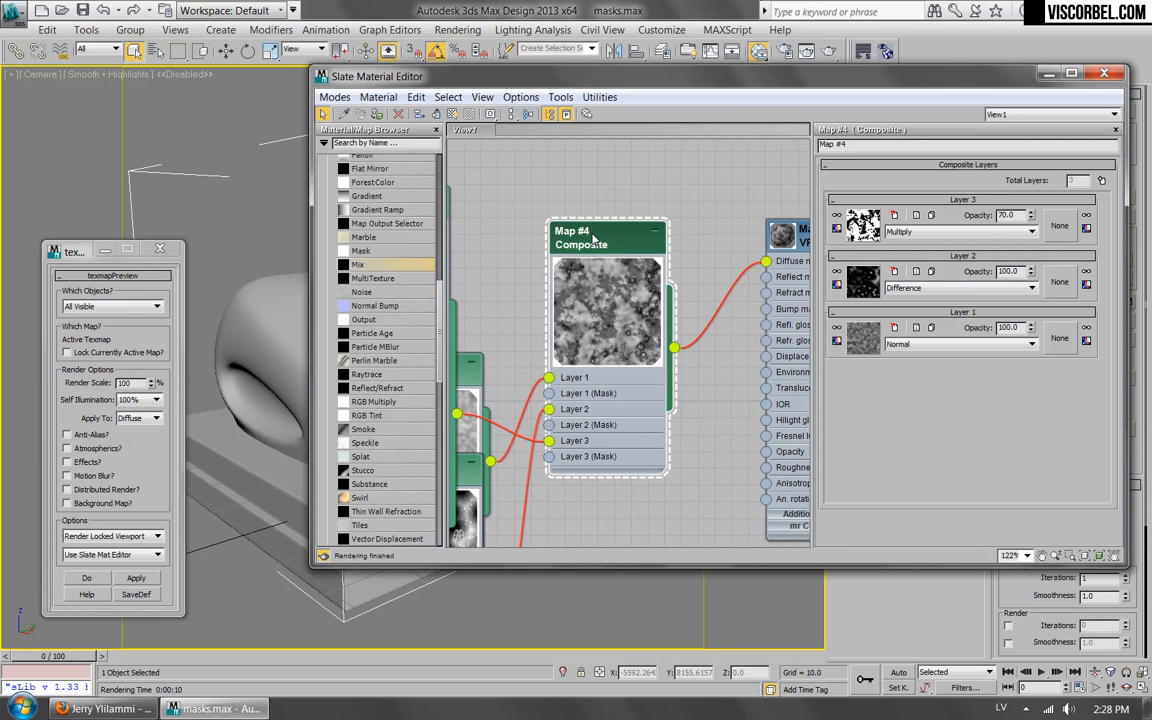
left_click(136, 578)
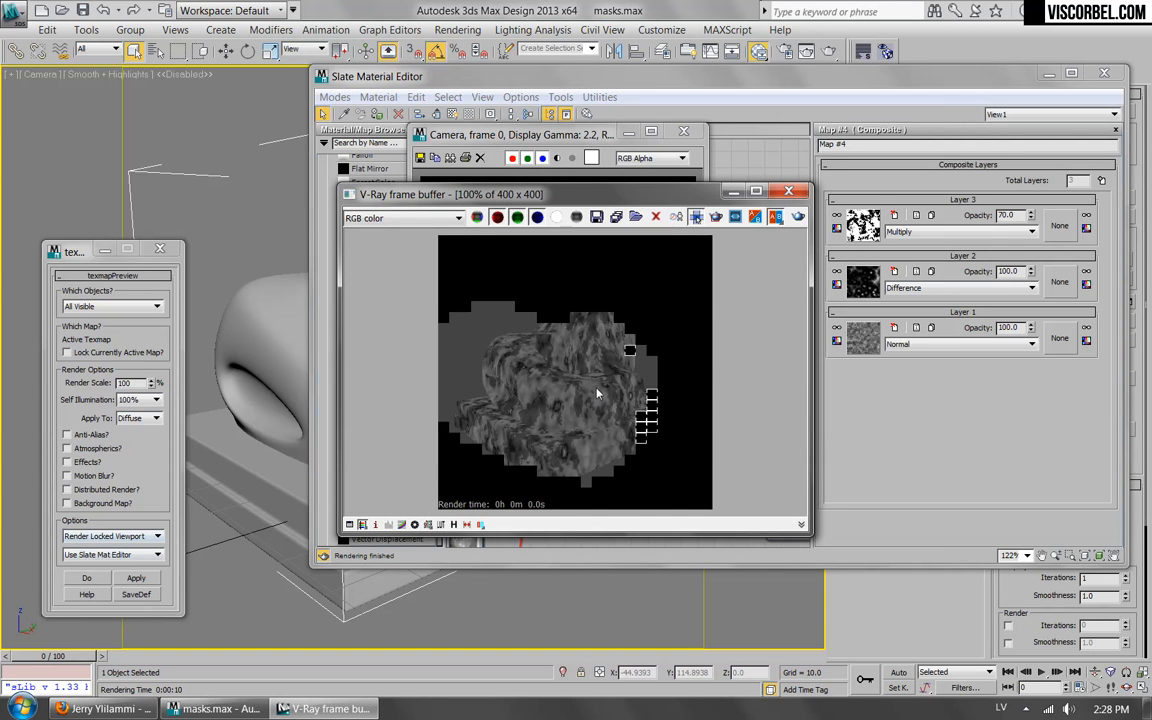
left_click(685, 131)
Move the BerconNoise node that feeds Layer 3 down beside the other source map nodes.
middle_click_drag(535, 140, 650, 252)
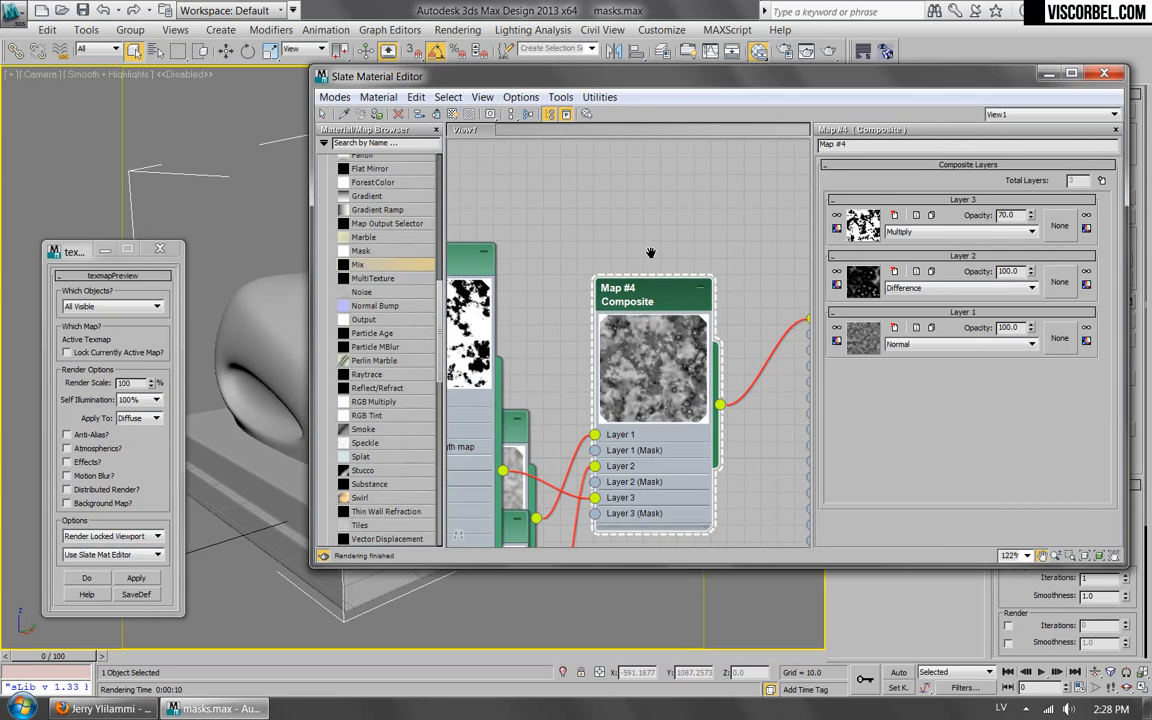
scroll(650, 254, "down", 2)
scroll(717, 301, "down", 1)
left_click_drag(502, 263, 535, 505)
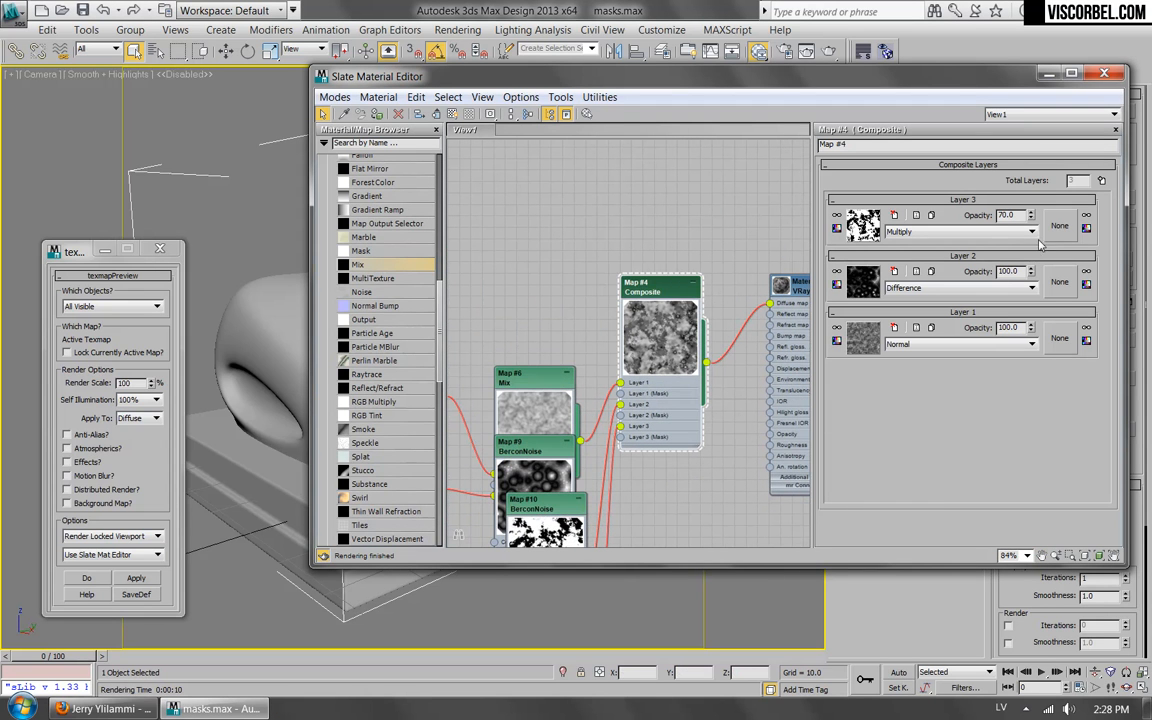
Add a fourth layer to the Composite map and assign a Cellular map to it.
left_click(1101, 180)
mouse_move(664, 294)
left_mouse_down()
mouse_move(682, 284)
mouse_move(664, 282)
left_mouse_up()
left_click(865, 228)
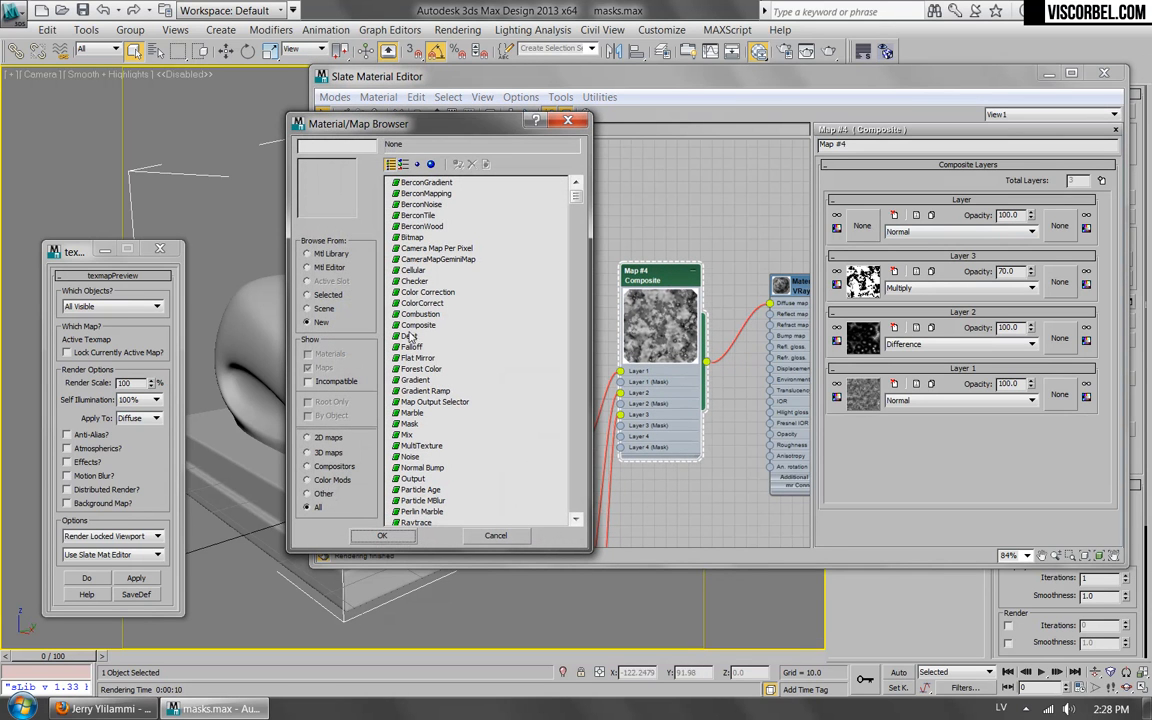
double_click(411, 271)
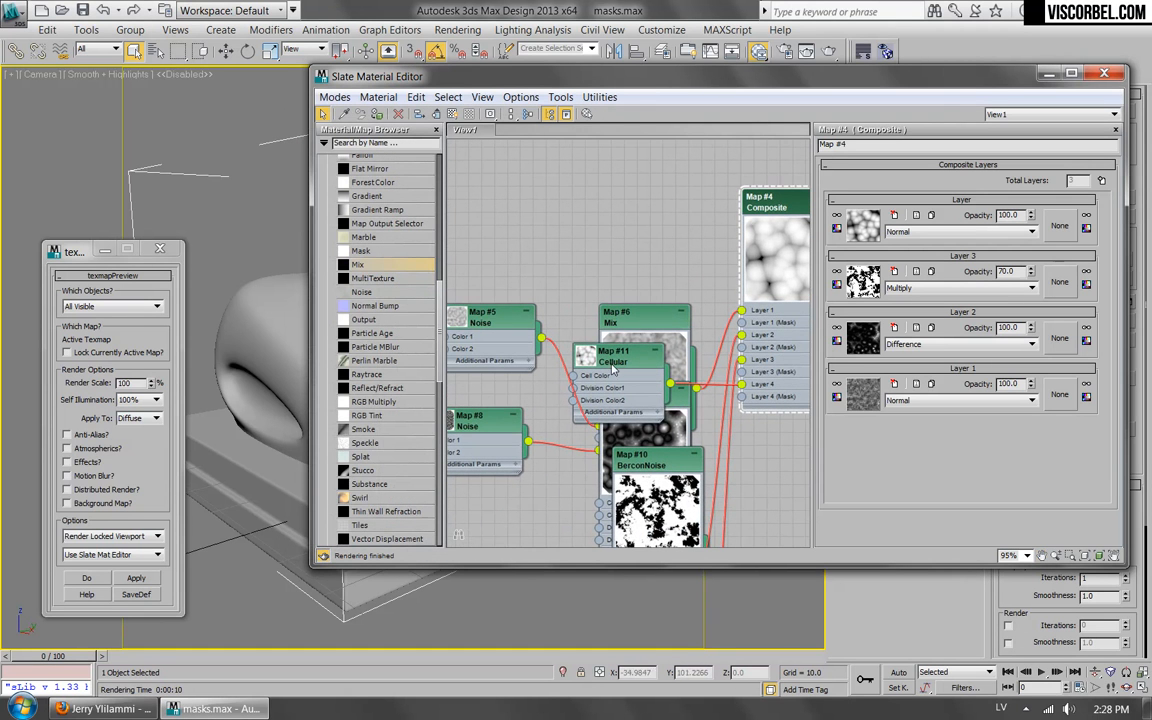
Open the Cellular map, enlarge its node preview and set the Cell Color to black.
left_click(862, 222)
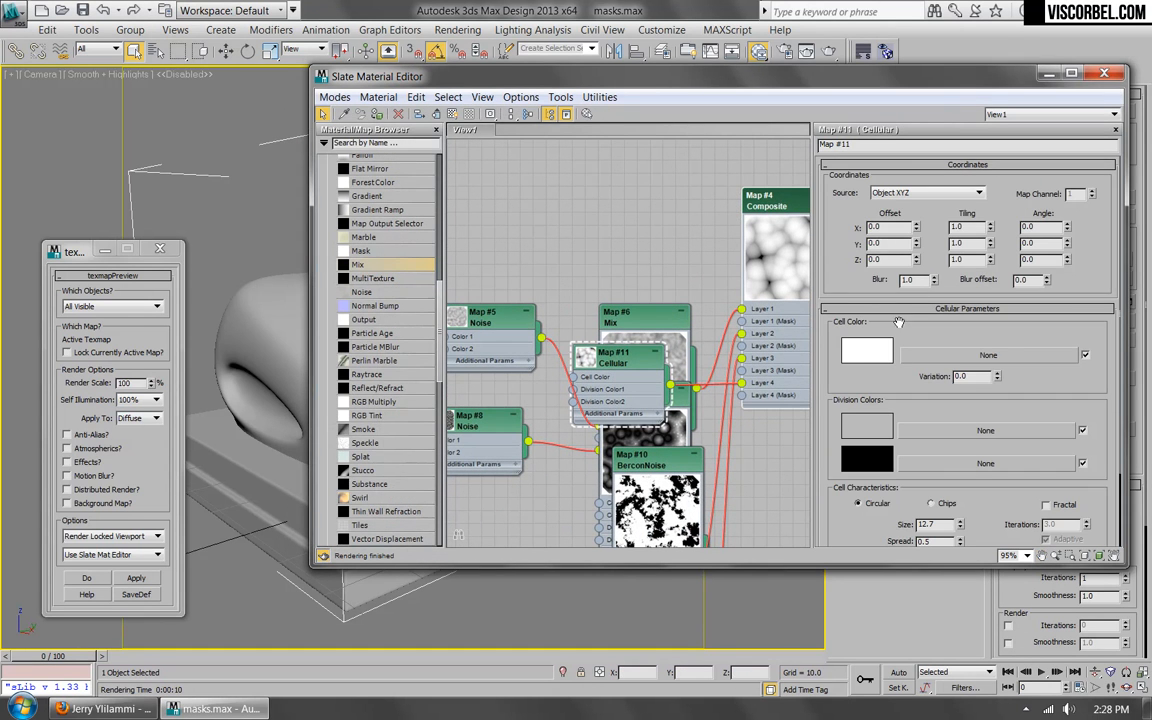
double_click(598, 366)
scroll(637, 325, "up", 1)
middle_click_drag(637, 325, 509, 233)
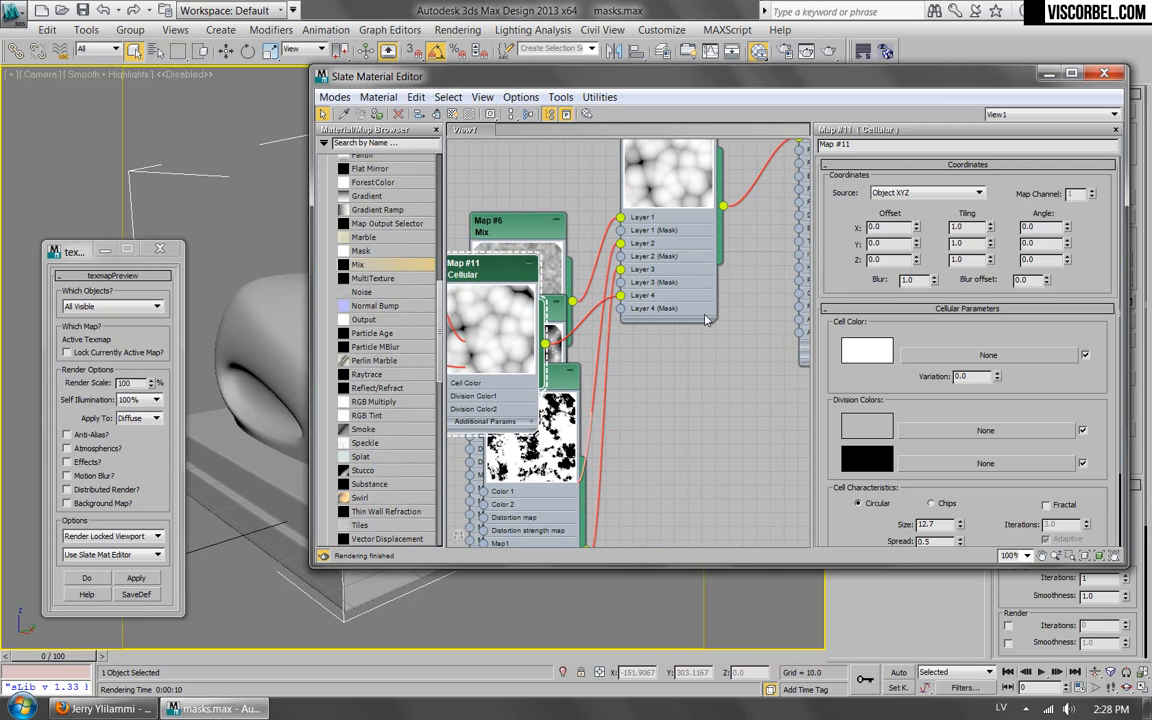
scroll(878, 397, "down", 2)
left_click(866, 287)
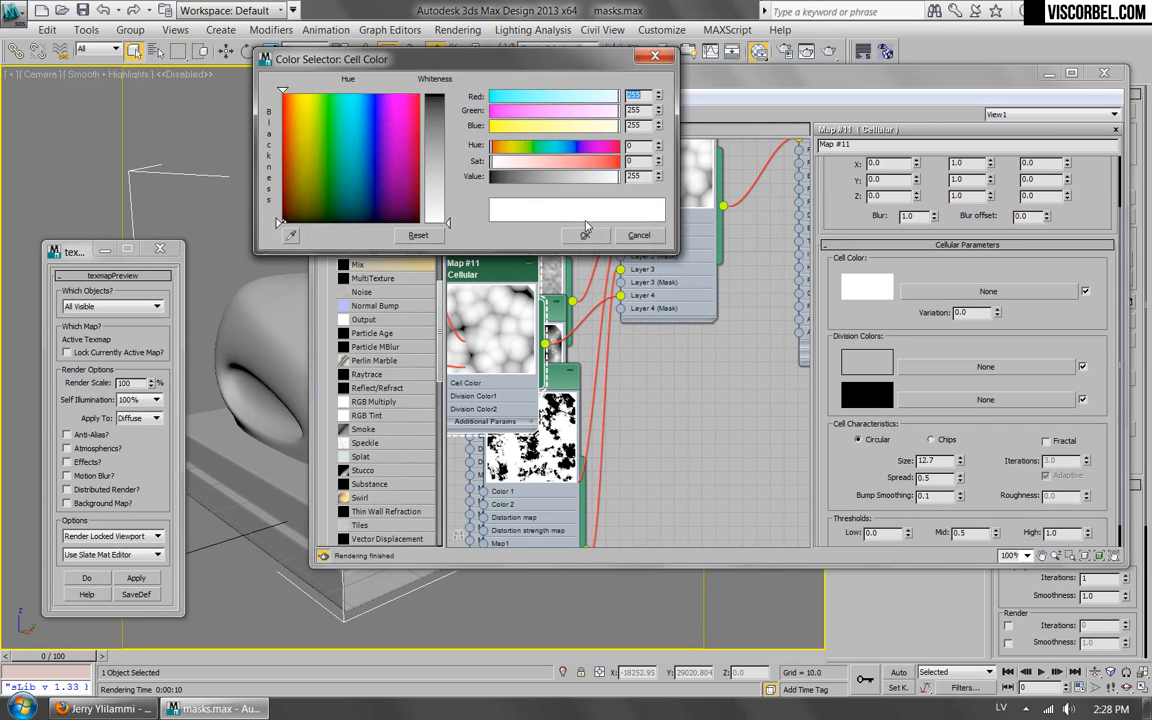
left_click_drag(527, 185, 484, 186)
left_click(585, 235)
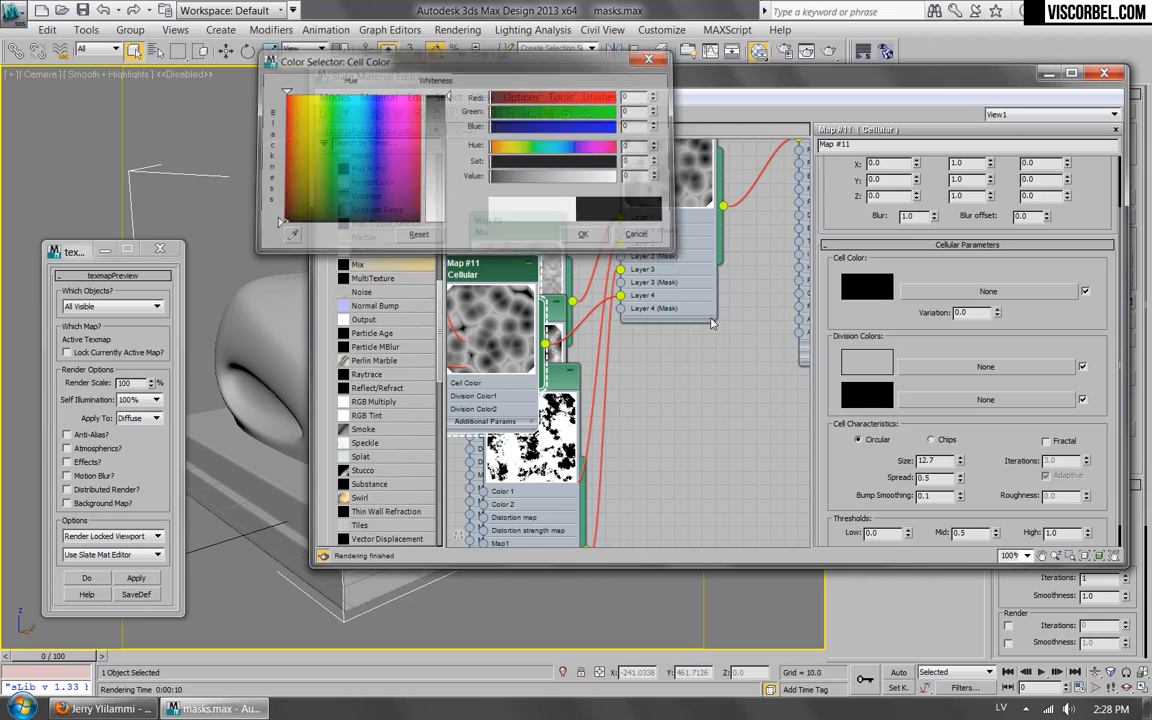
Set the Cellular map to Chips with Fractal enabled, Spread 0.54, Bump Smoothing 0.02 and Roughness 0.3.
left_click(933, 440)
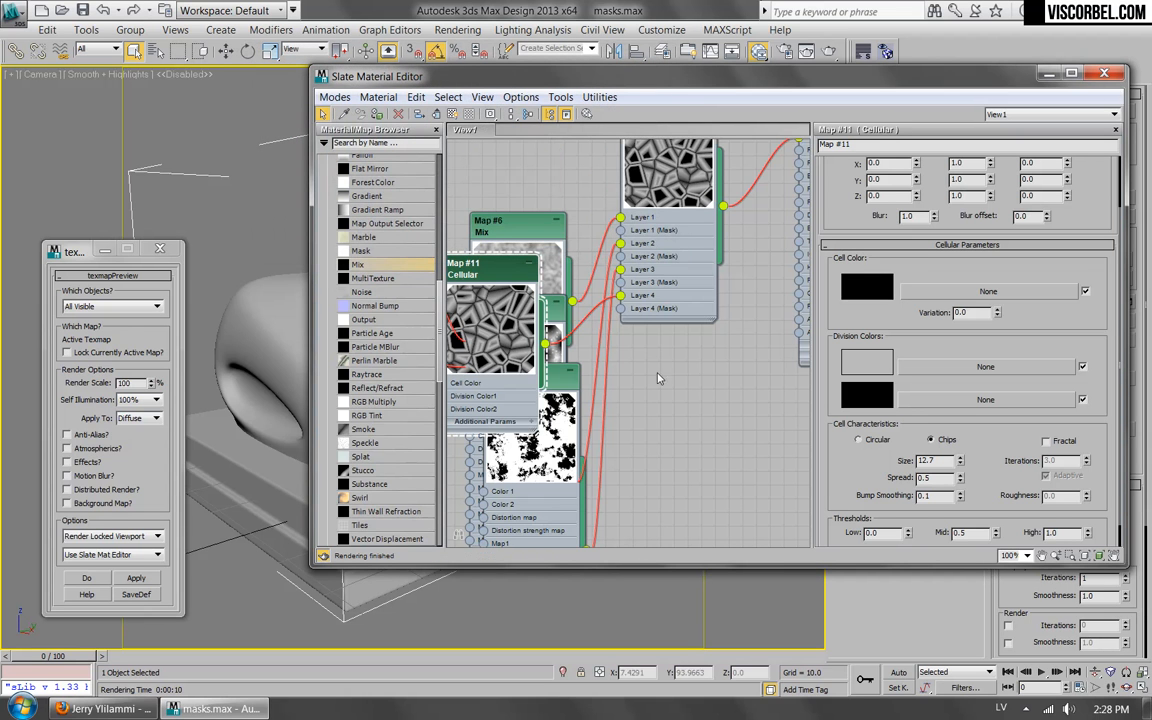
left_click(1046, 441)
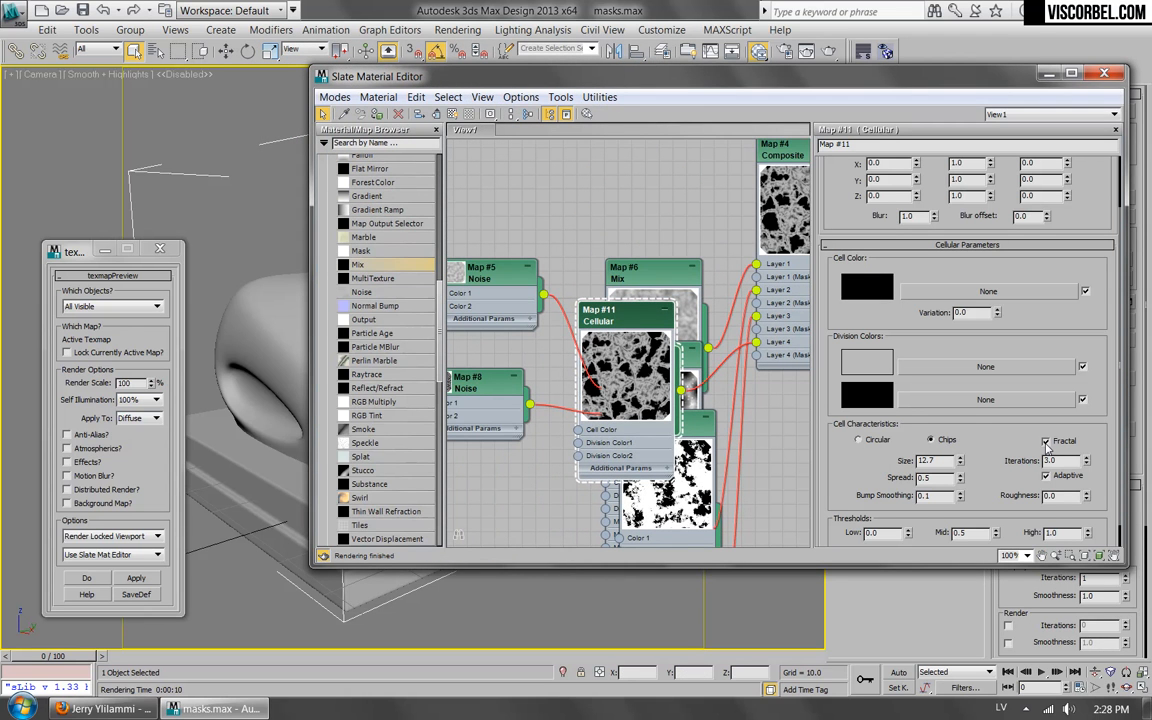
mouse_move(960, 481)
left_mouse_down()
mouse_move(966, 491)
mouse_move(963, 478)
left_mouse_up()
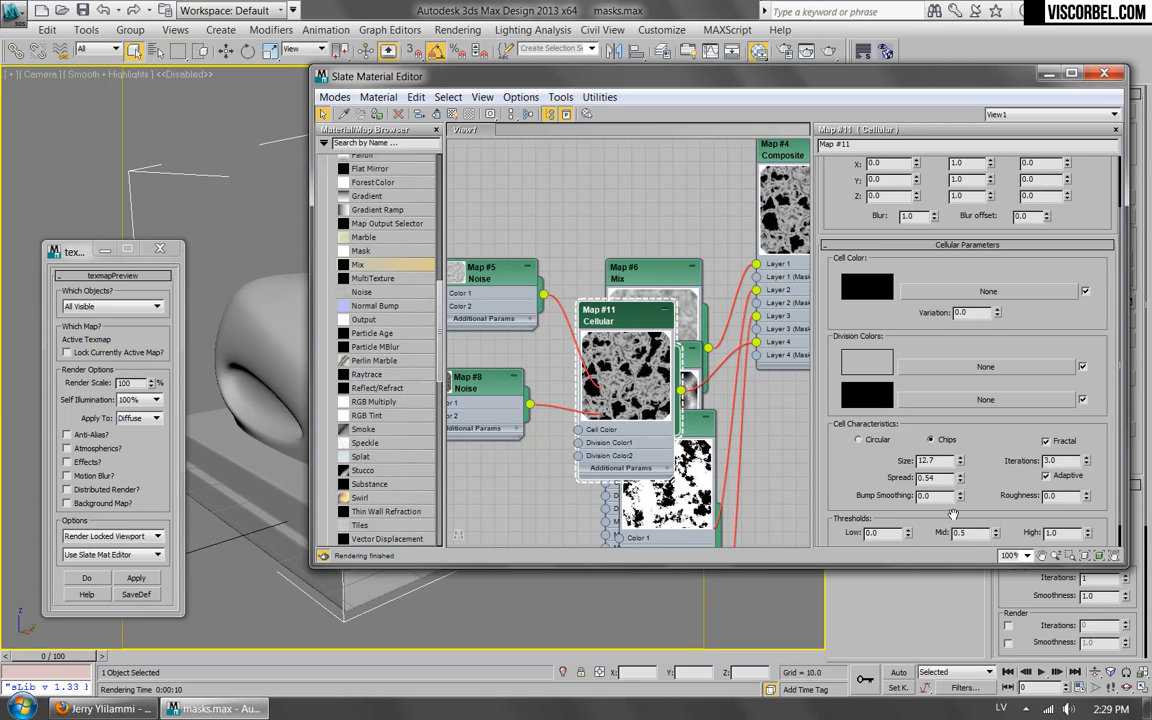
left_click_drag(957, 494, 957, 491)
mouse_move(1083, 494)
left_mouse_down()
mouse_move(1083, 451)
mouse_move(1080, 475)
left_mouse_up()
Try a size of 2 for the Cellular map and set its size to 3.
middle_click_drag(715, 275, 612, 317)
left_click(944, 465)
left_click_drag(944, 465, 822, 453)
type("2")
key("Return")
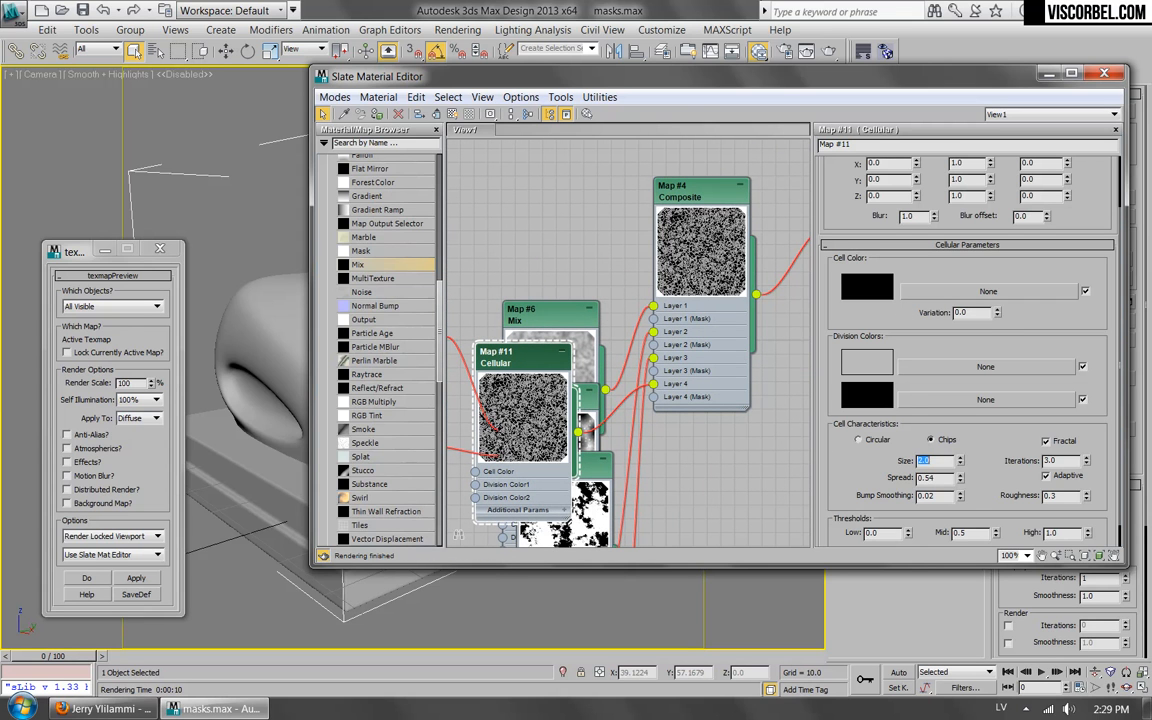
type("3")
key("Return")
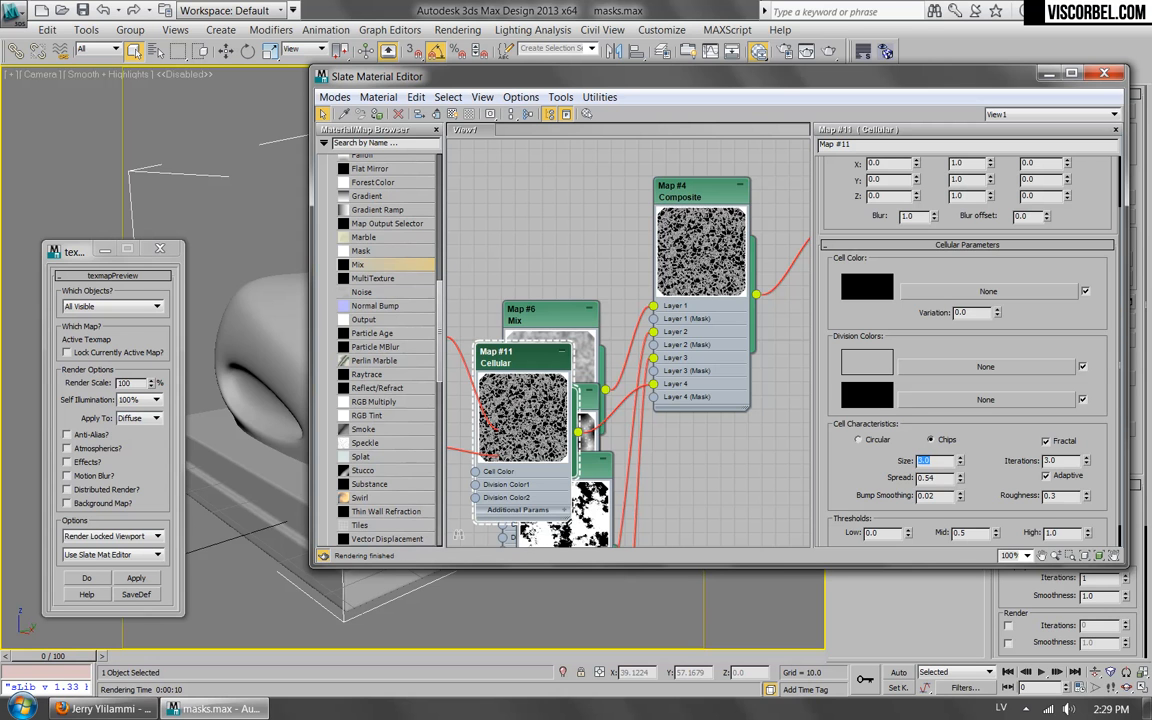
Open the Composite map, try Addition, Darken and Color Burn for Layer 4, and set its blend mode to Screen.
double_click(685, 189)
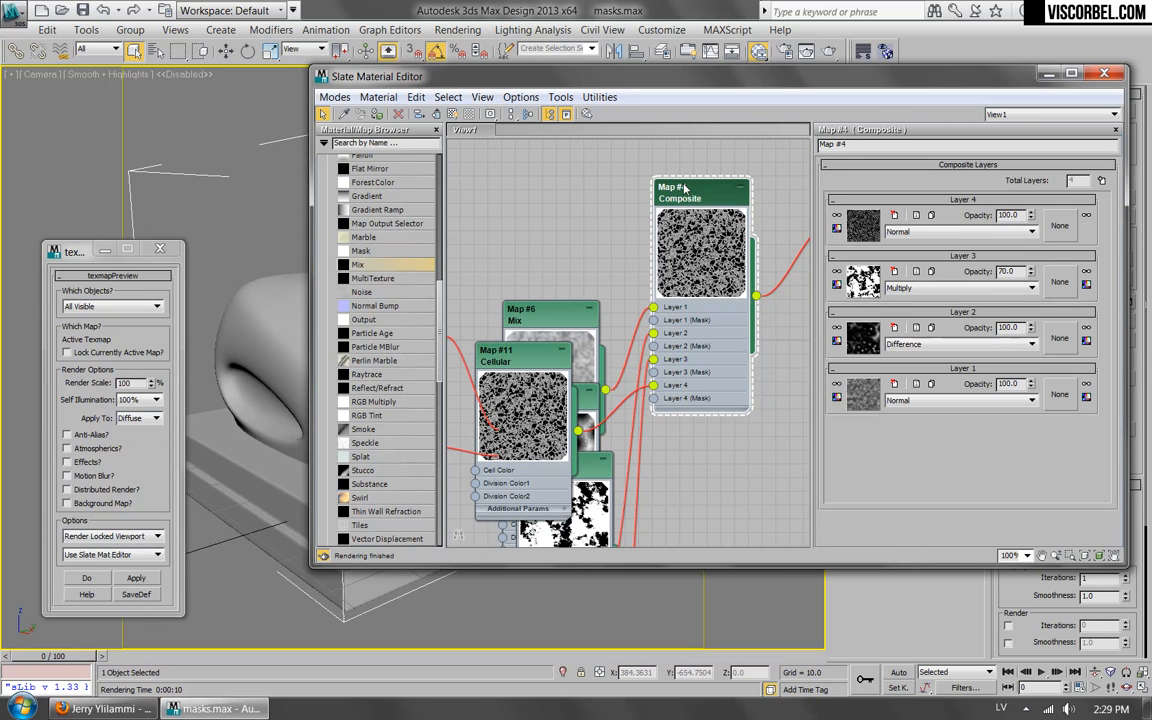
left_click(930, 231)
left_click(928, 265)
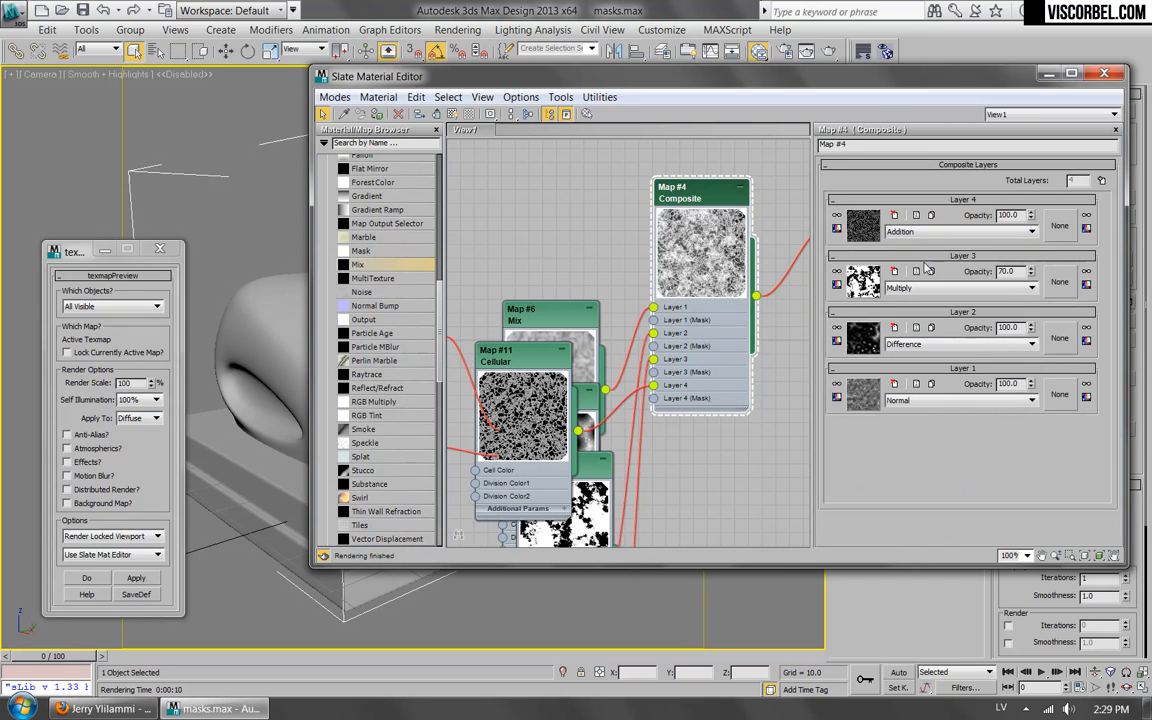
key("Down")
key("Down")
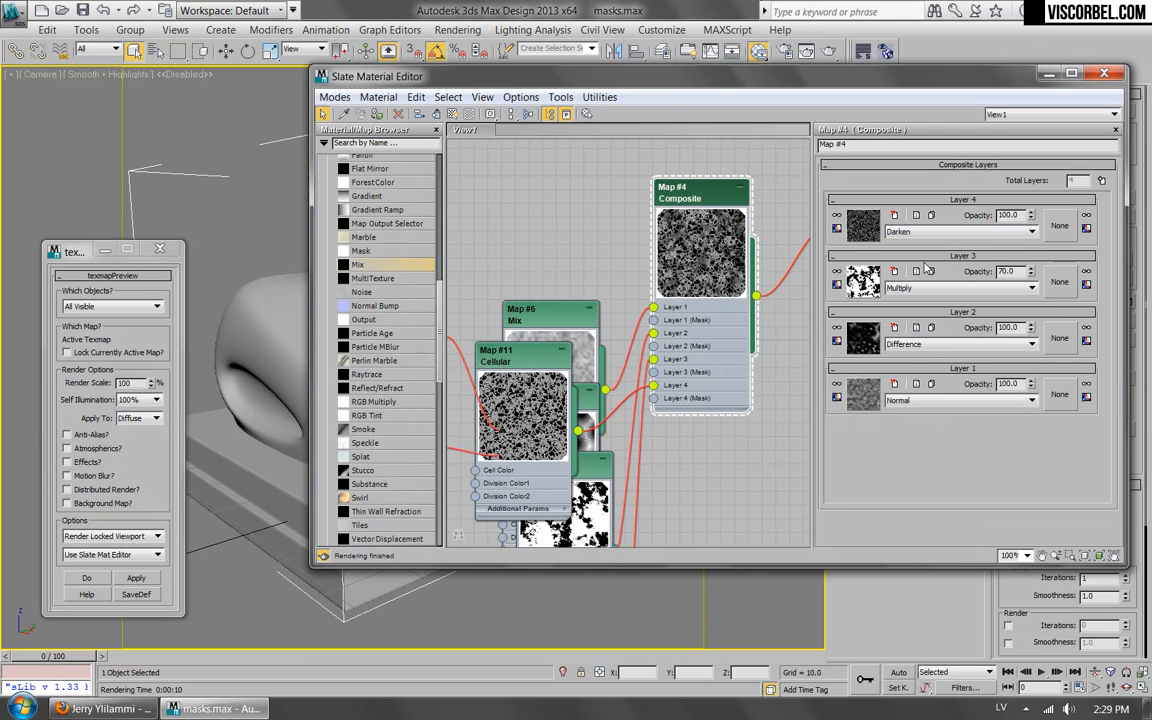
middle_click_drag(696, 250, 540, 389)
scroll(539, 389, "up", 5)
scroll(540, 389, "up", 2)
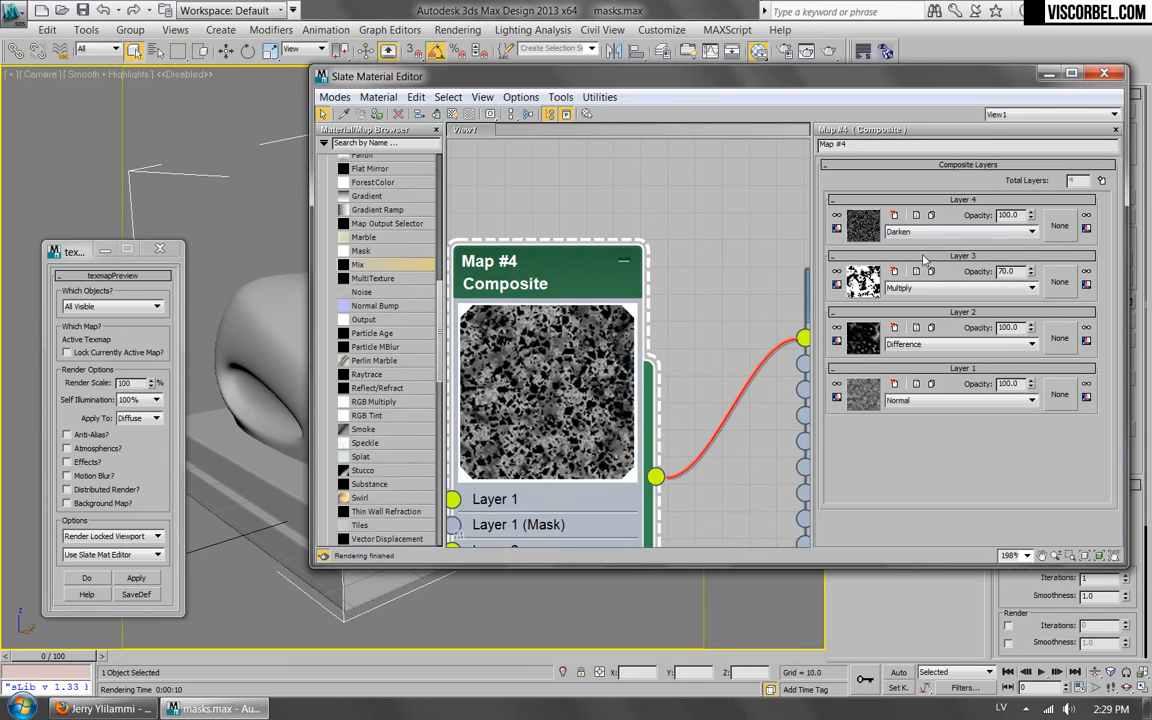
left_click(910, 231)
left_click(897, 298)
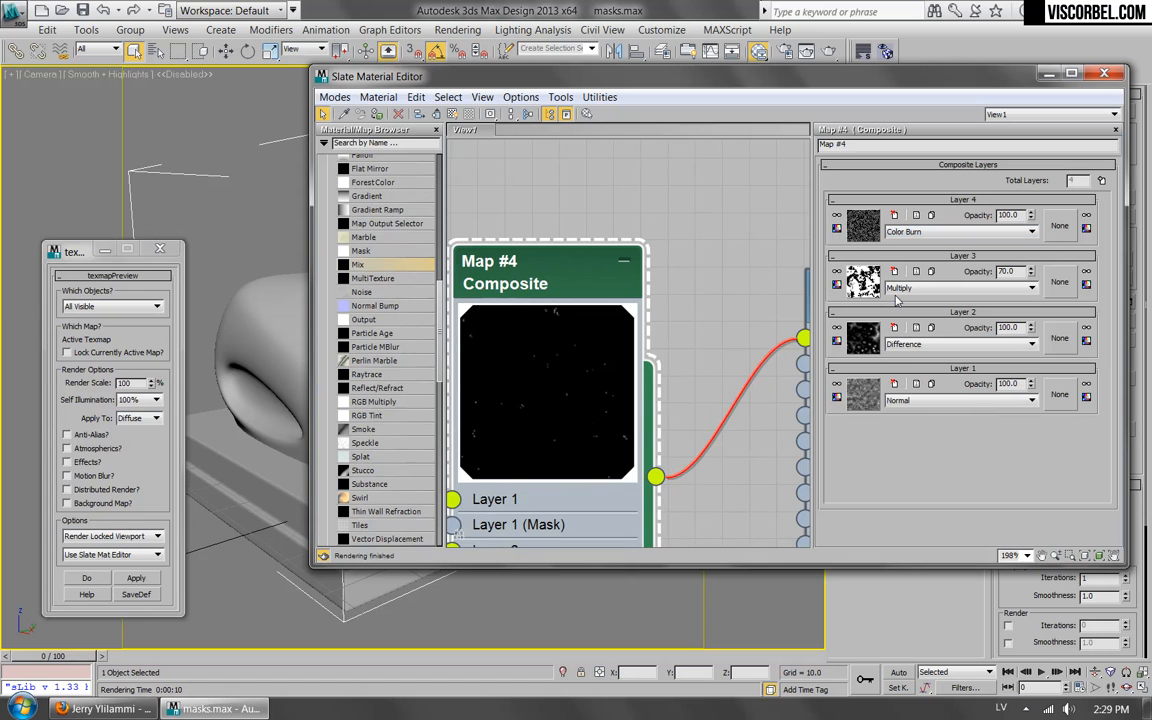
key("Down")
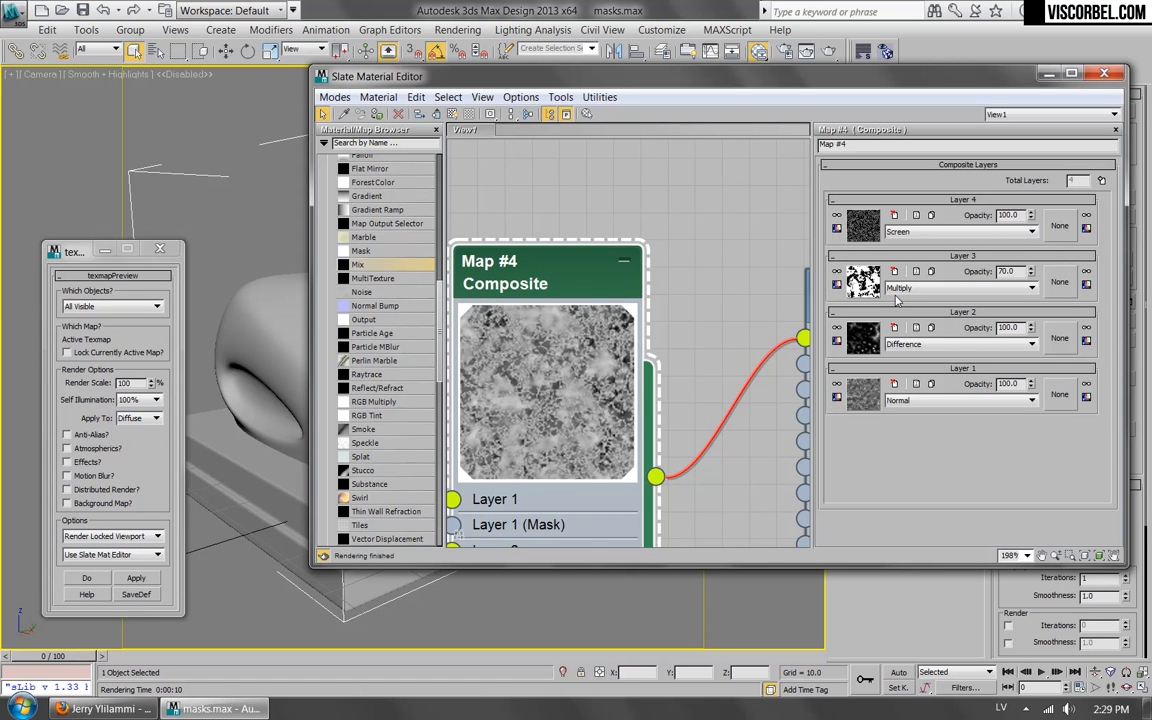
Open the Cellular map and set its first Division Color to white.
double_click(1010, 215)
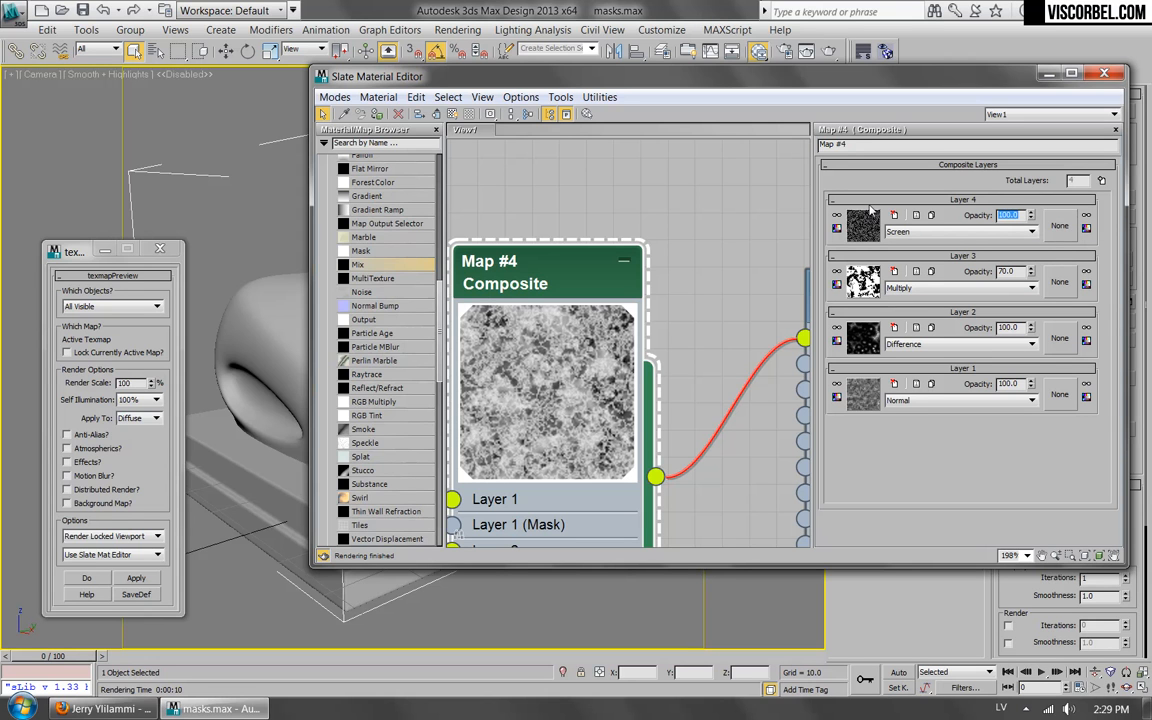
middle_click_drag(583, 262, 762, 167)
scroll(594, 319, "down", 2)
middle_click_drag(562, 329, 730, 154)
left_click_drag(545, 326, 611, 260)
double_click(652, 225)
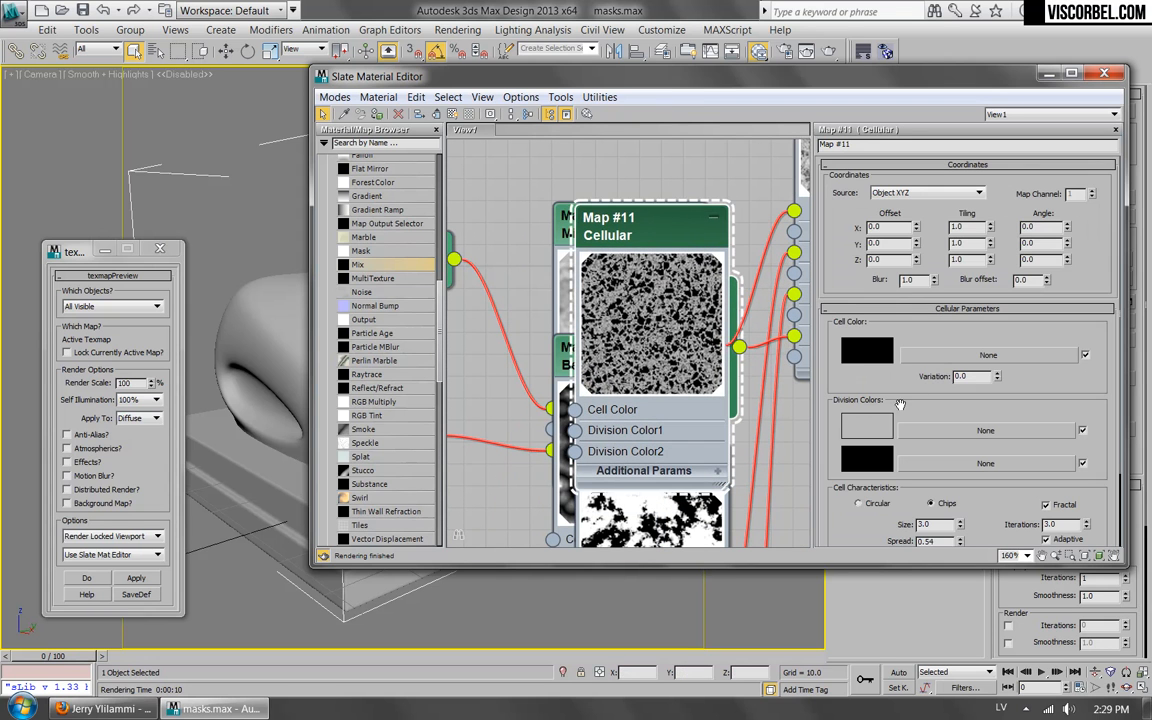
left_click(867, 428)
left_click_drag(575, 177, 618, 177)
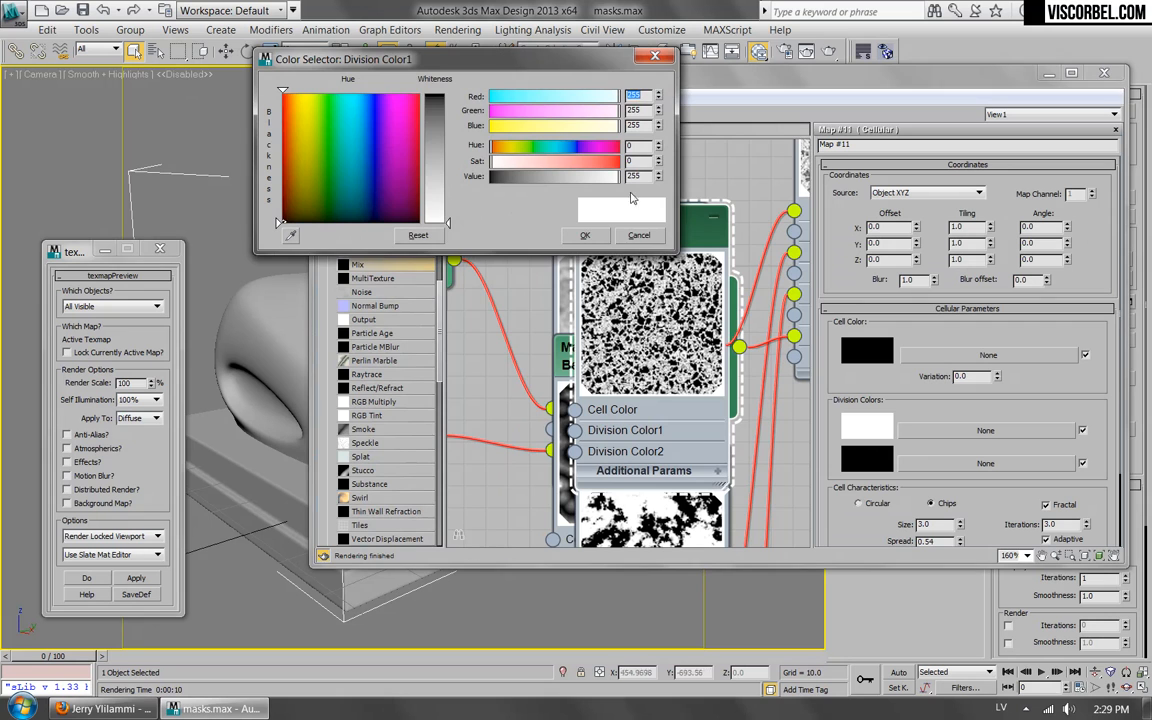
left_click(585, 235)
Open the Composite map and set Layer 4's opacity to 70.
middle_click_drag(569, 297, 320, 463)
double_click(584, 217)
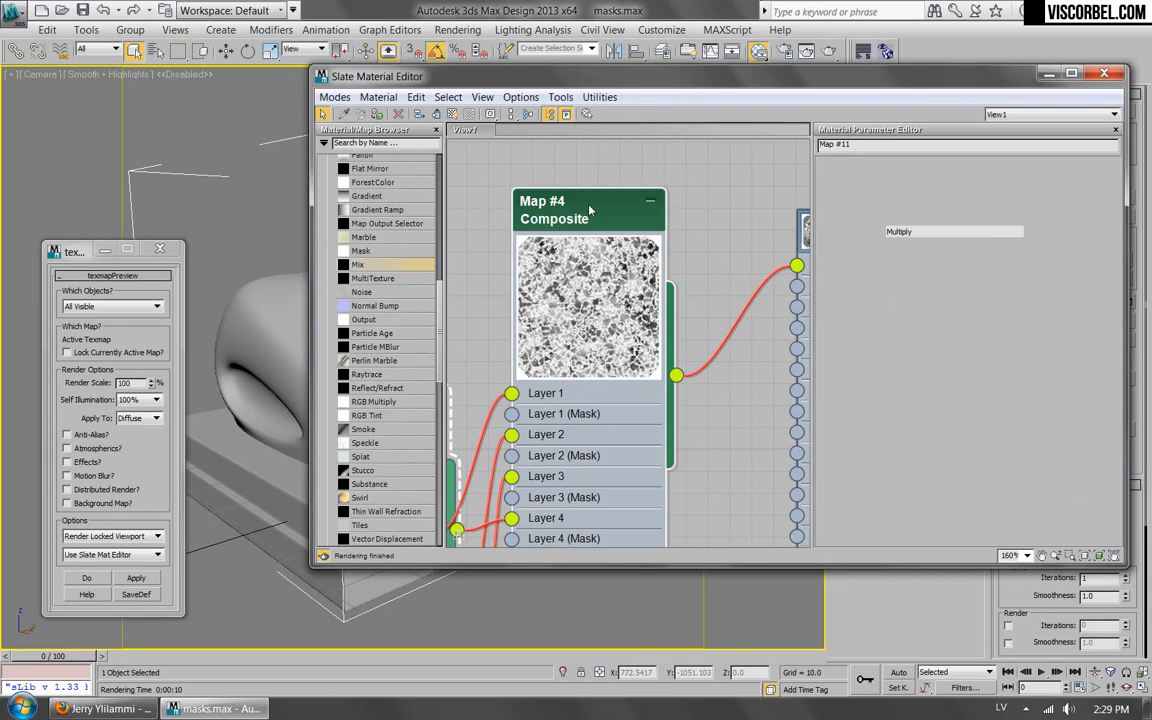
left_click(1032, 218)
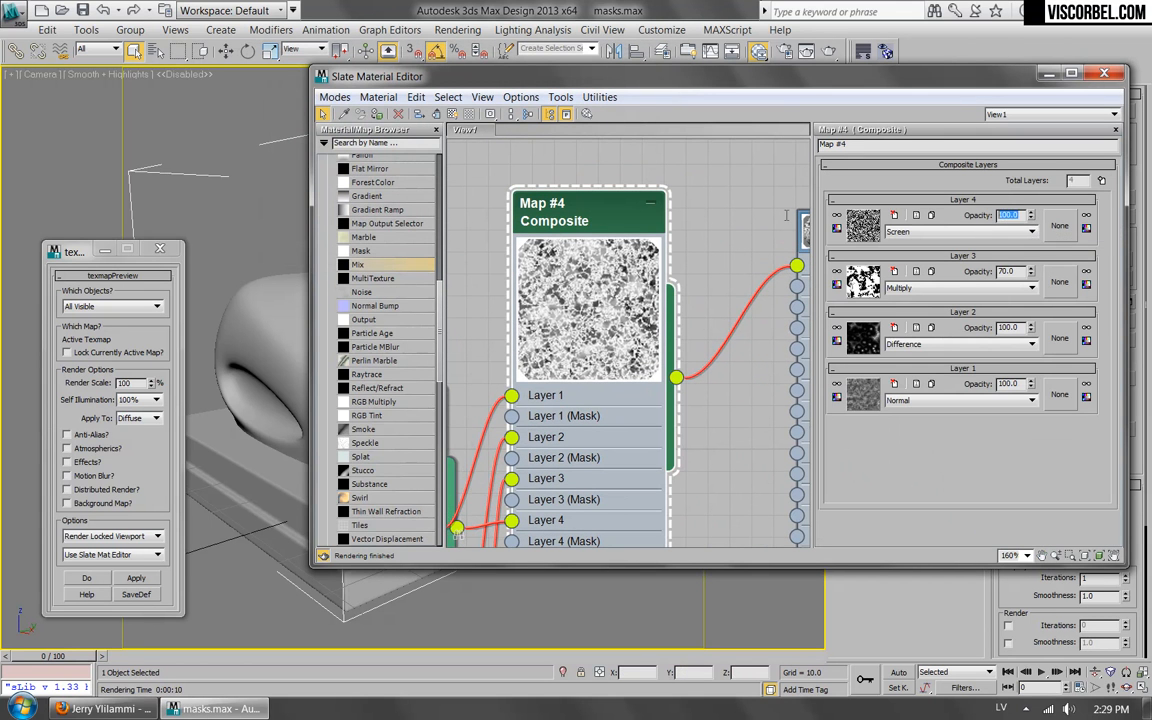
key("Return")
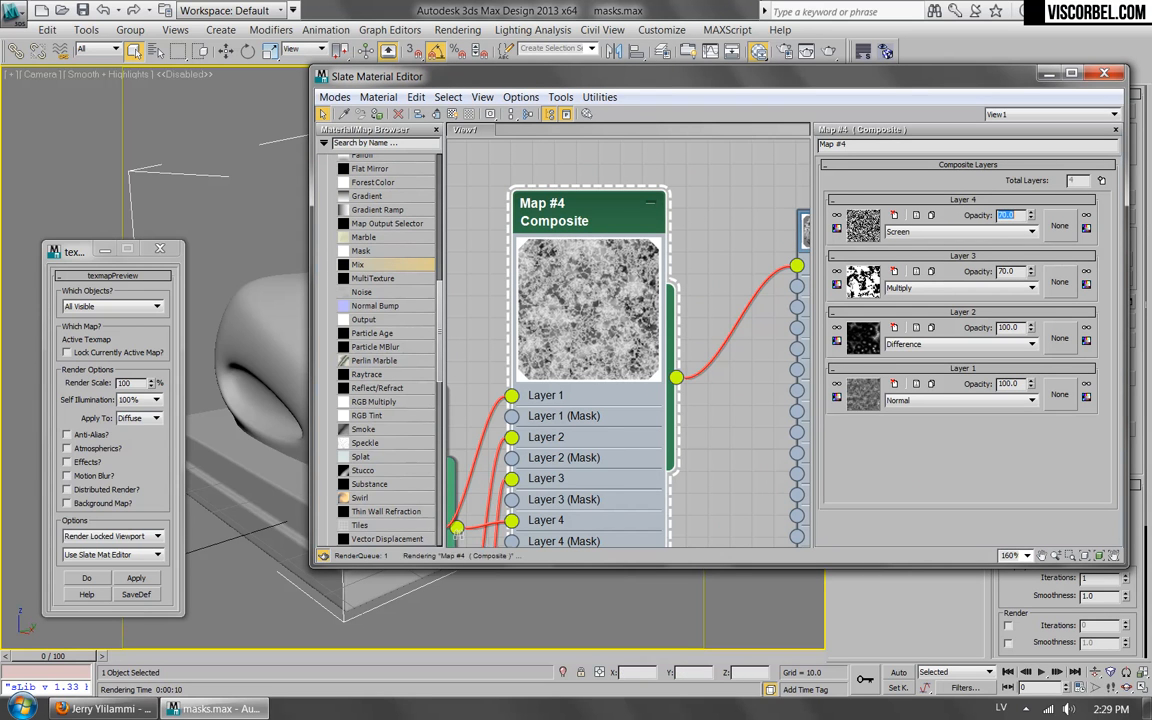
Assign a Noise map as Layer 4's mask and set the Noise size to 12.
left_click(1060, 225)
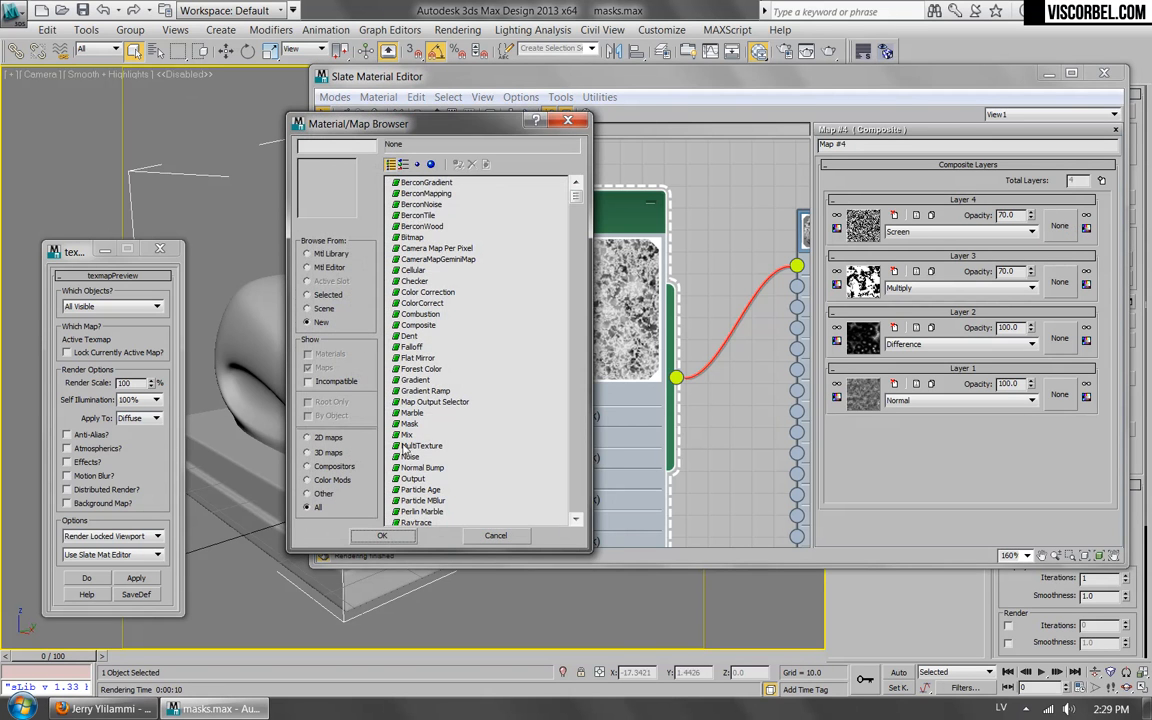
double_click(407, 434)
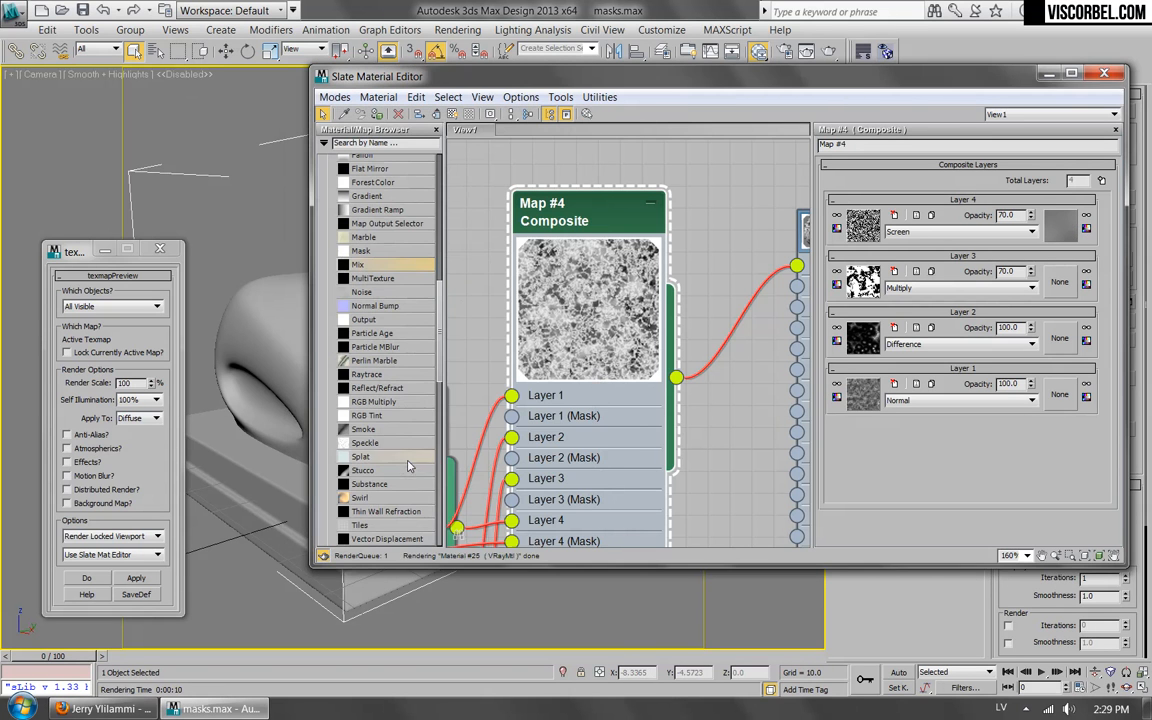
left_click(1062, 228)
double_click(880, 369)
type("12")
key("Return")
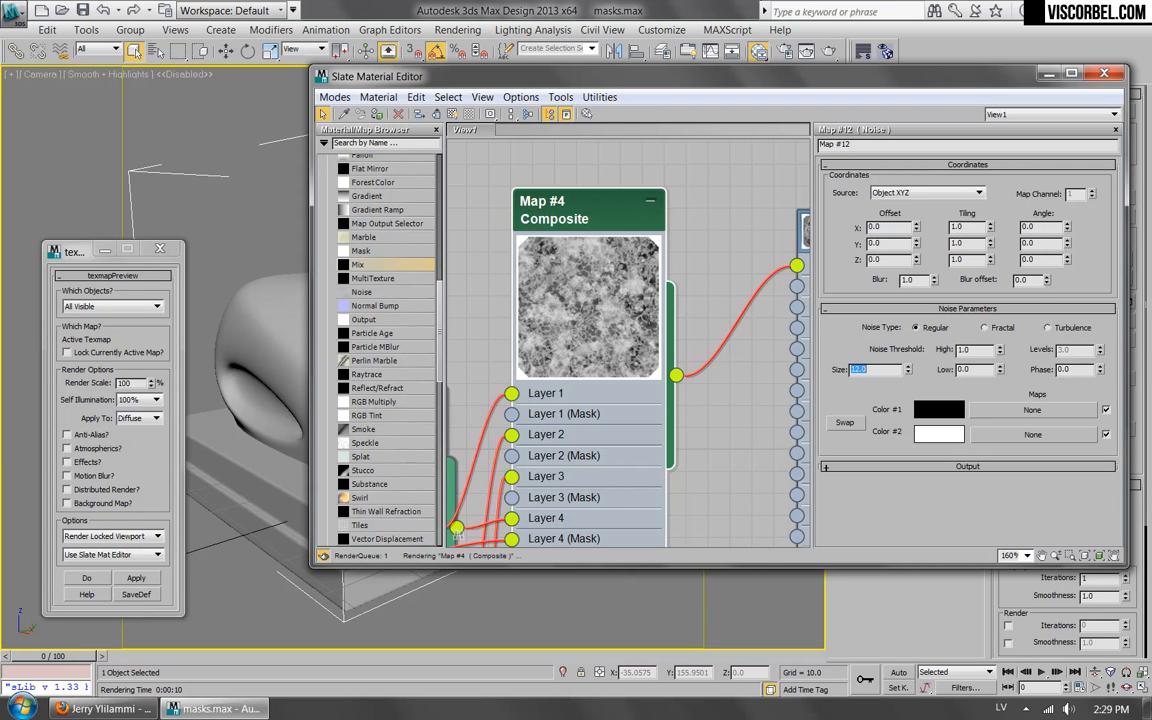
Set the mask Noise map's threshold to Low 0.5 and High 0.6.
double_click(970, 369)
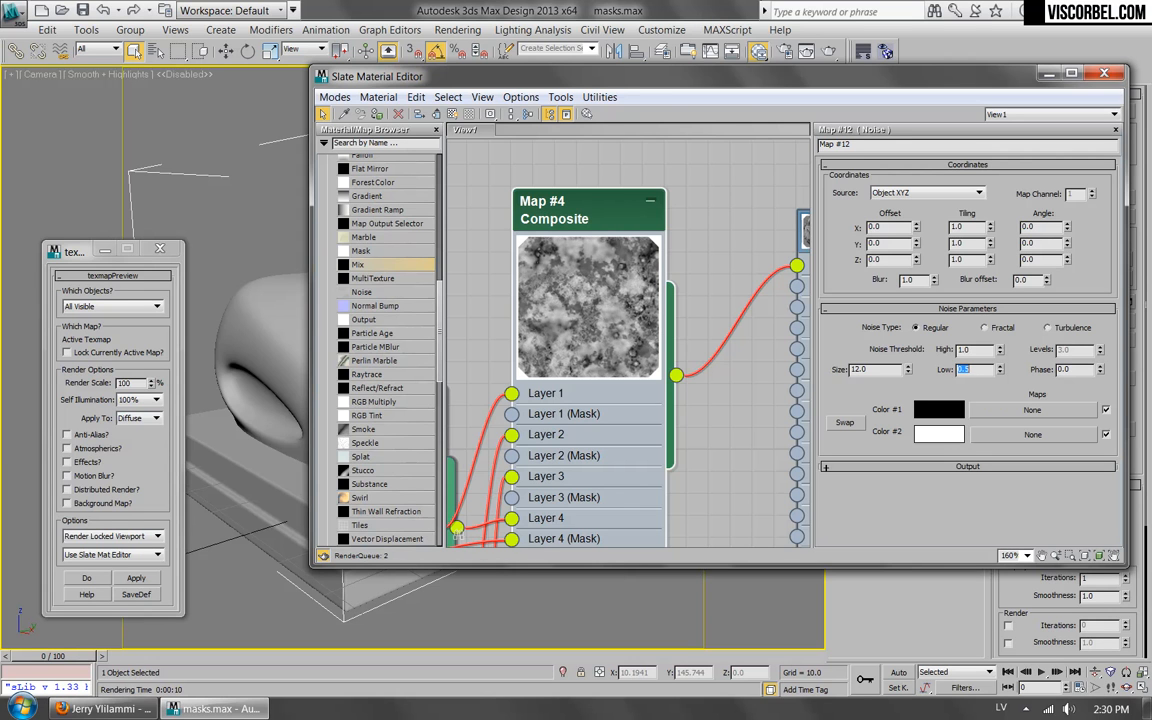
key("Return")
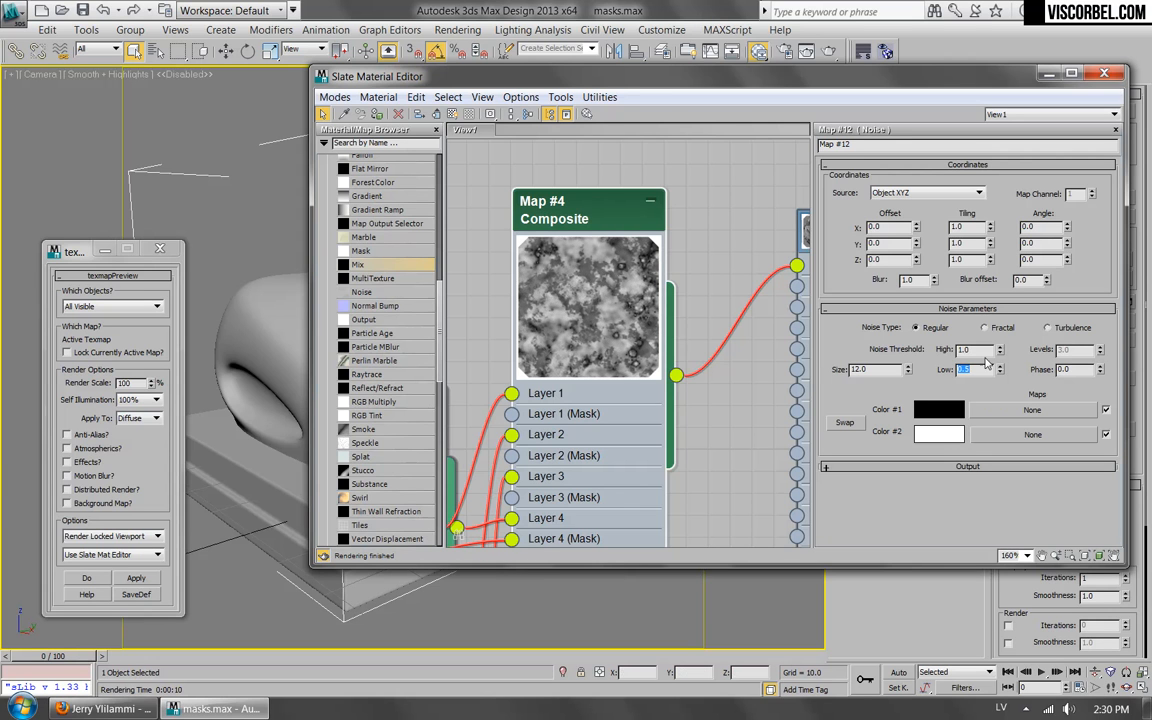
type(".6")
key("Return")
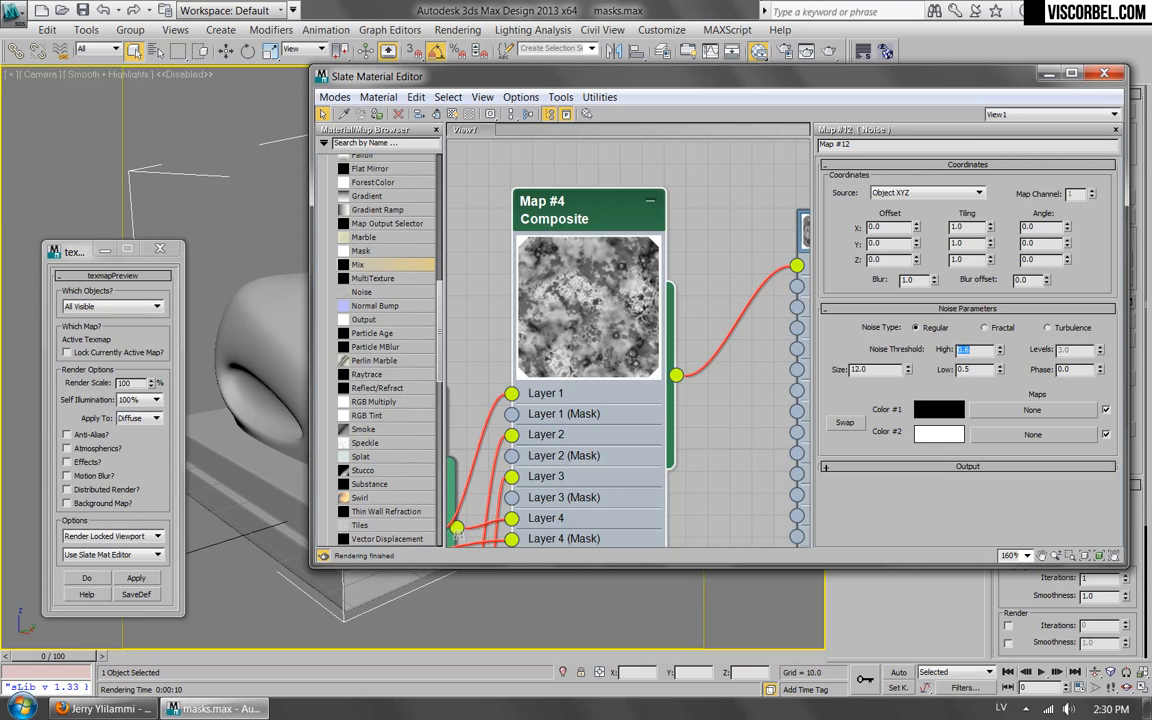
Set the mask Noise map's Low threshold to 0.4 and its noise type to Fractal with 5 levels.
left_click(984, 370)
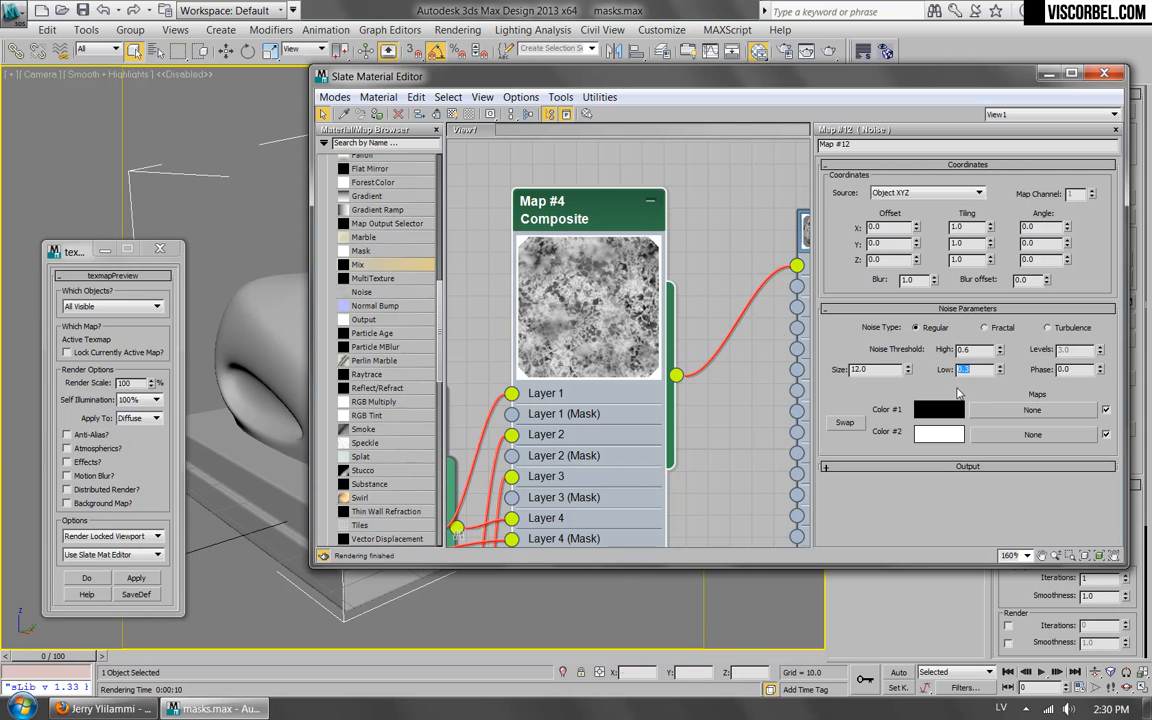
key("Return")
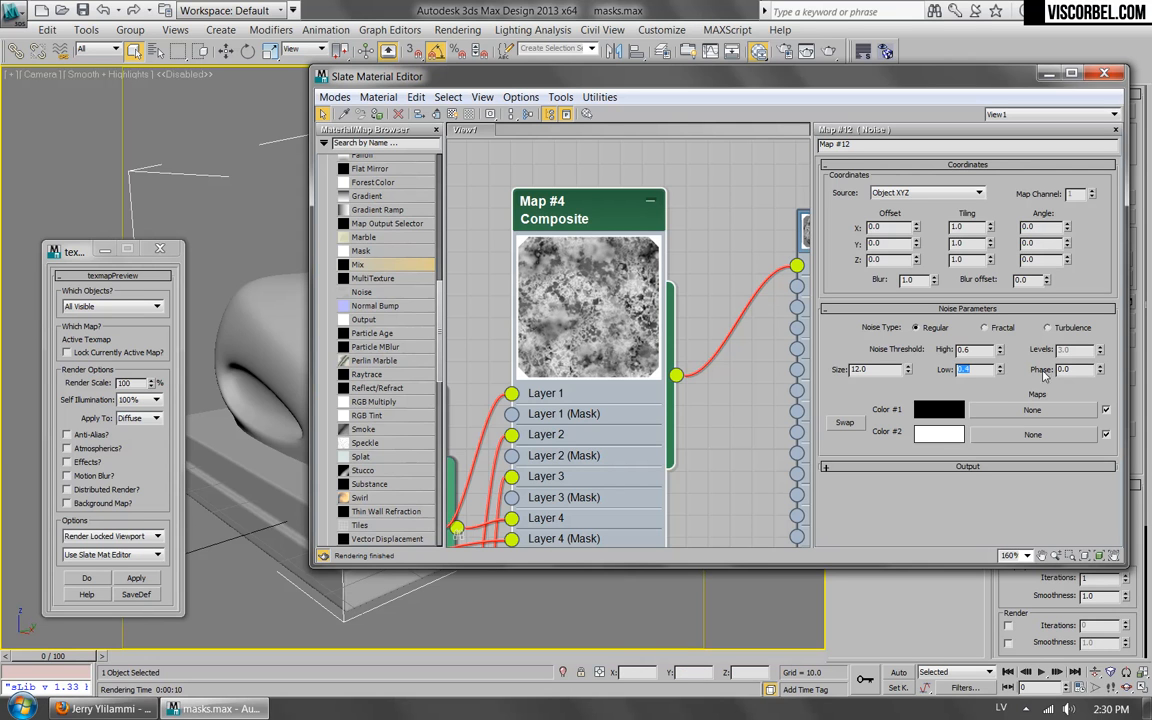
left_click(984, 327)
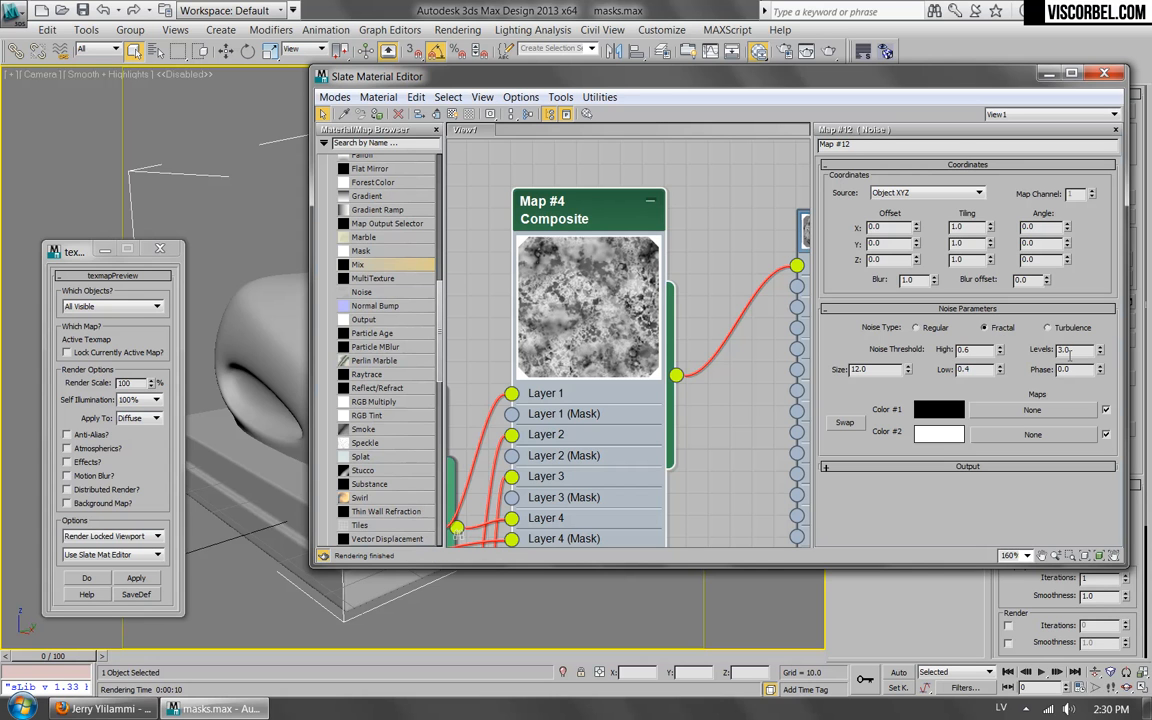
key("Return")
Open the Composite map and render the scene to check it as the diffuse texture, closing the frame buffer when done.
middle_click_drag(643, 246, 610, 290)
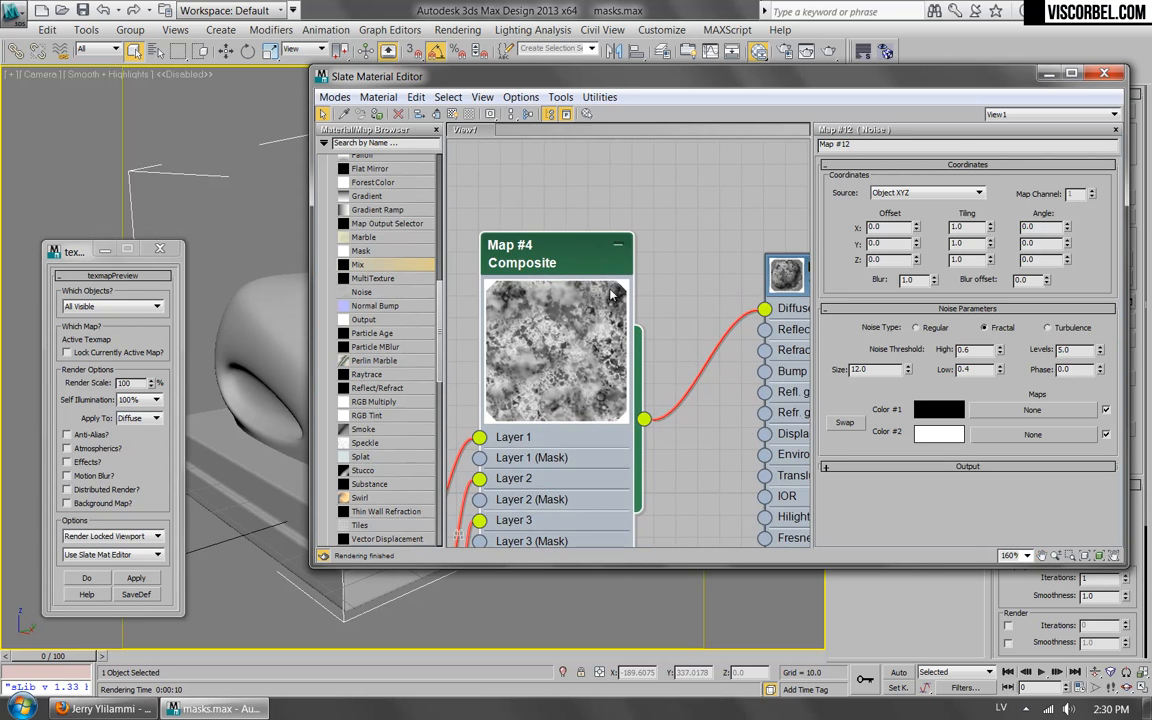
double_click(558, 263)
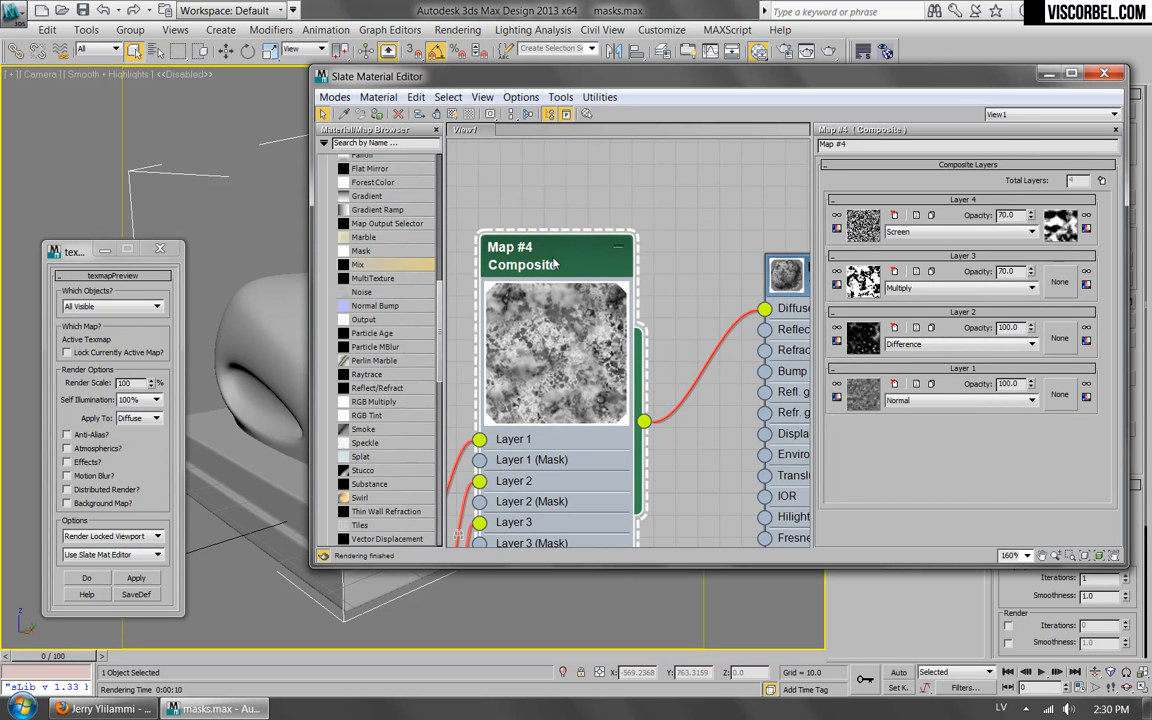
scroll(555, 263, "down", 4)
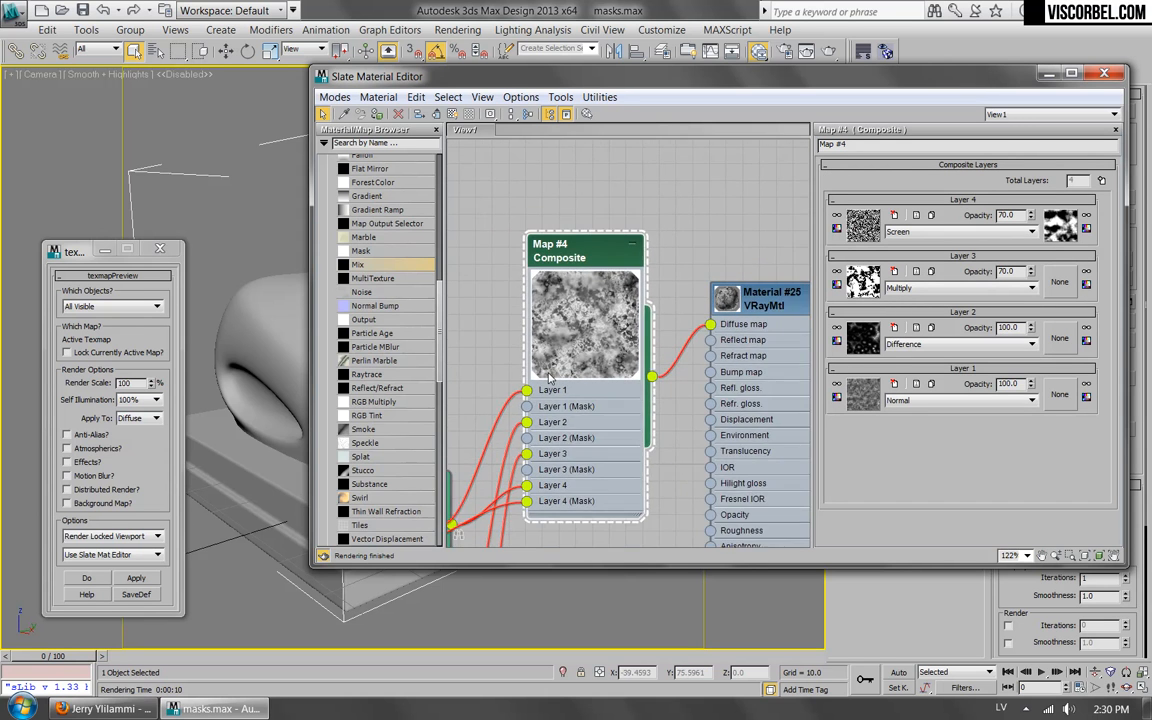
scroll(541, 373, "up", 3)
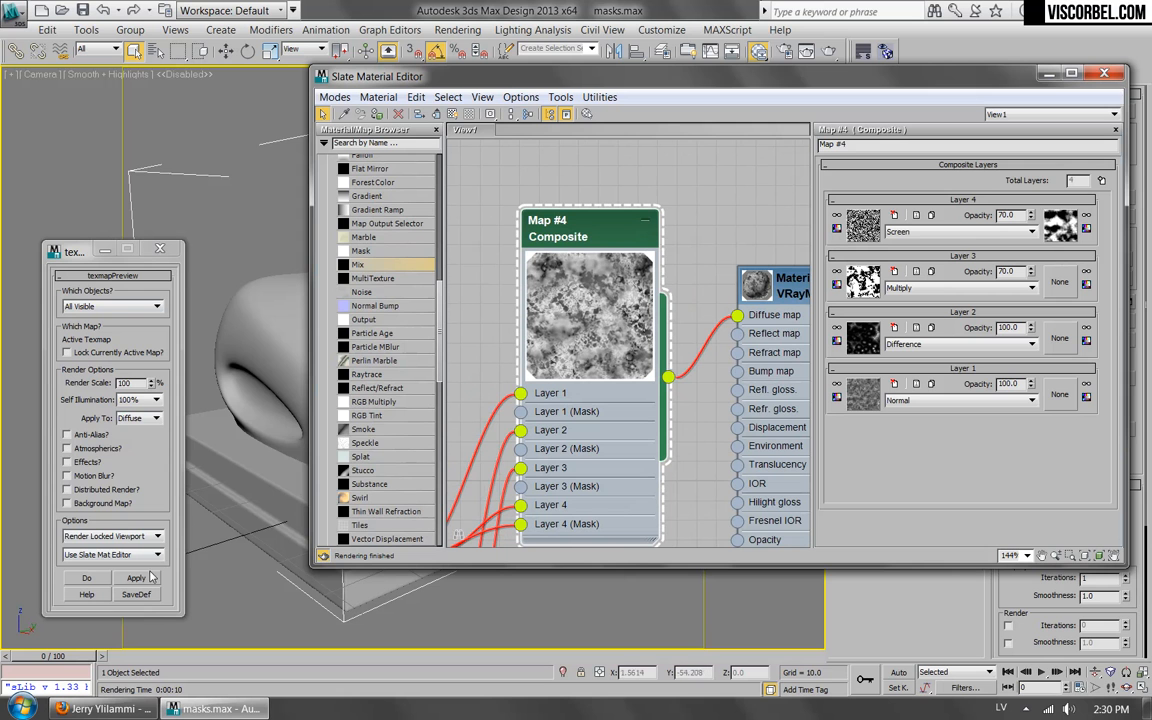
left_click(831, 52)
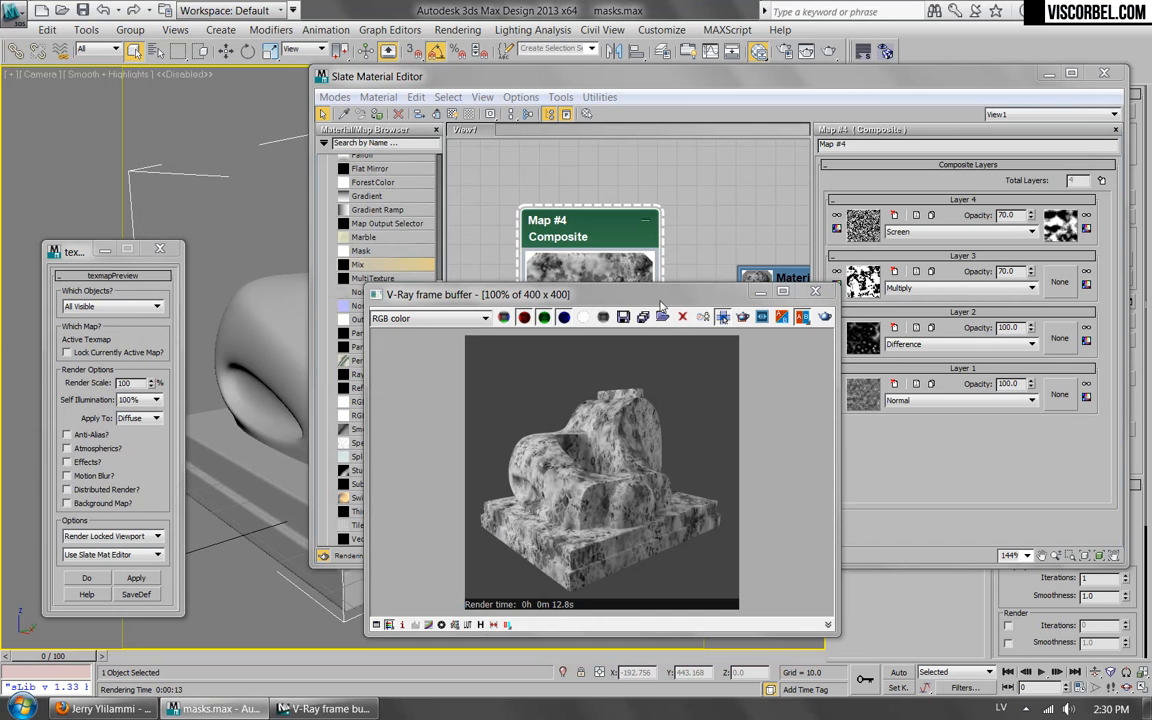
left_click_drag(669, 303, 463, 305)
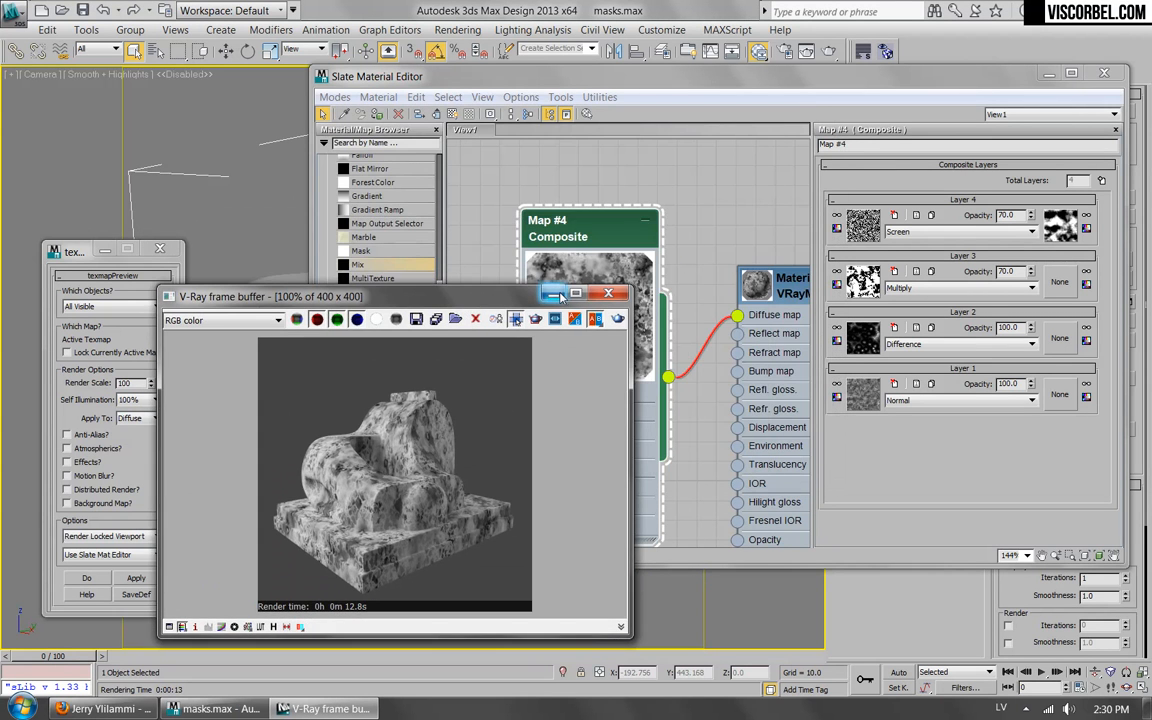
left_click(612, 297)
Reconnect the Composite map from the material's Diffuse map to its Reflect map and set Refl. glossiness to 0.58.
middle_click_drag(731, 275, 587, 156)
scroll(587, 156, "down", 1)
mouse_move(591, 197)
left_mouse_down()
mouse_move(591, 261)
mouse_move(591, 209)
left_mouse_up()
double_click(672, 172)
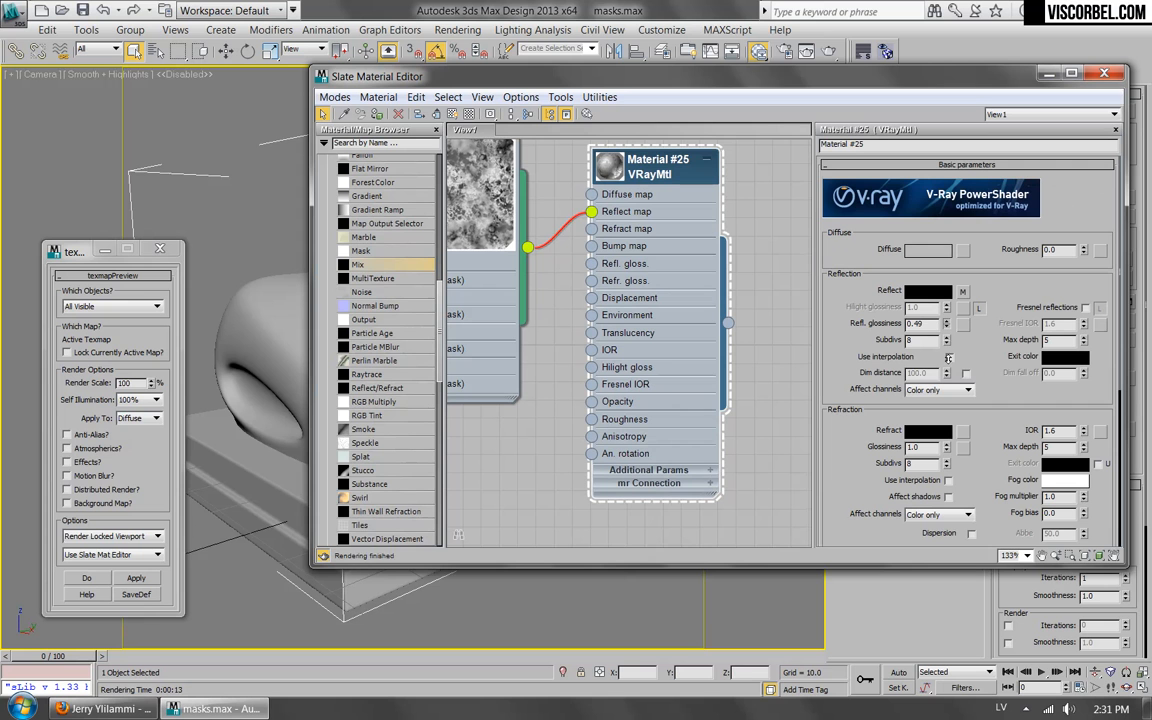
left_click_drag(950, 349, 952, 353)
Render the scene to inspect the Composite map's effect on the reflections, closing the frame buffer when done.
left_click(828, 51)
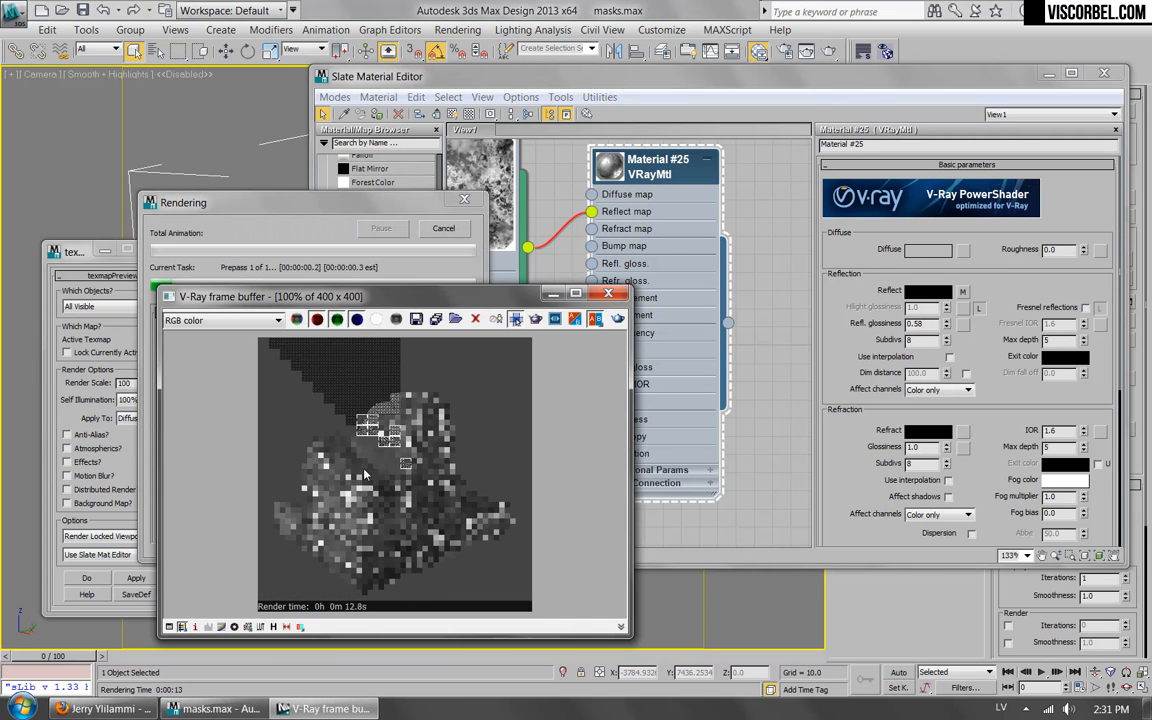
scroll(300, 470, "up", 1)
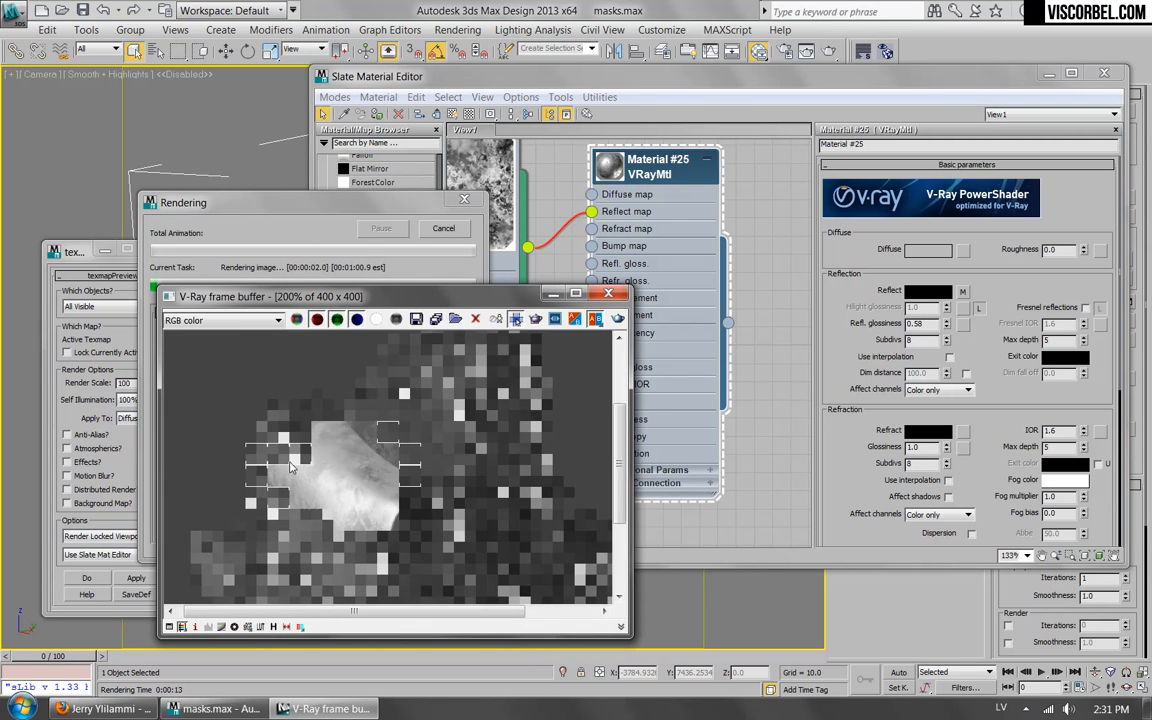
scroll(290, 476, "down", 1)
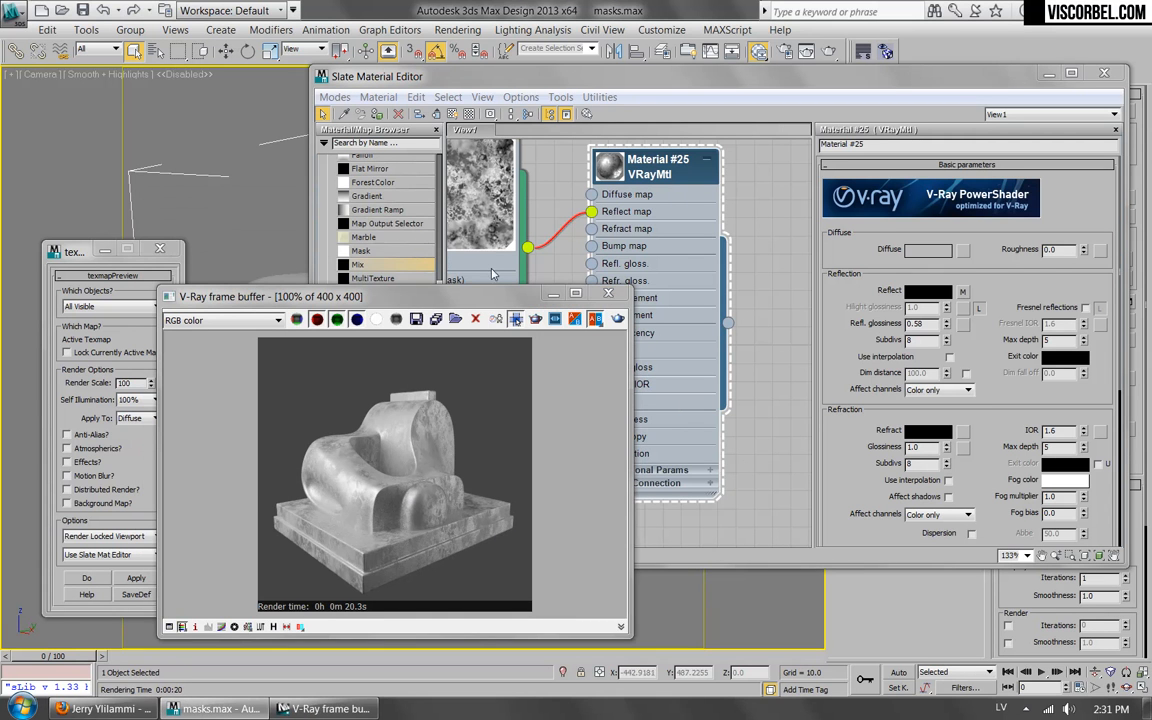
left_click_drag(486, 307, 504, 266)
left_click(679, 262)
Lay out the child nodes of the Composite map.
scroll(530, 407, "down", 4)
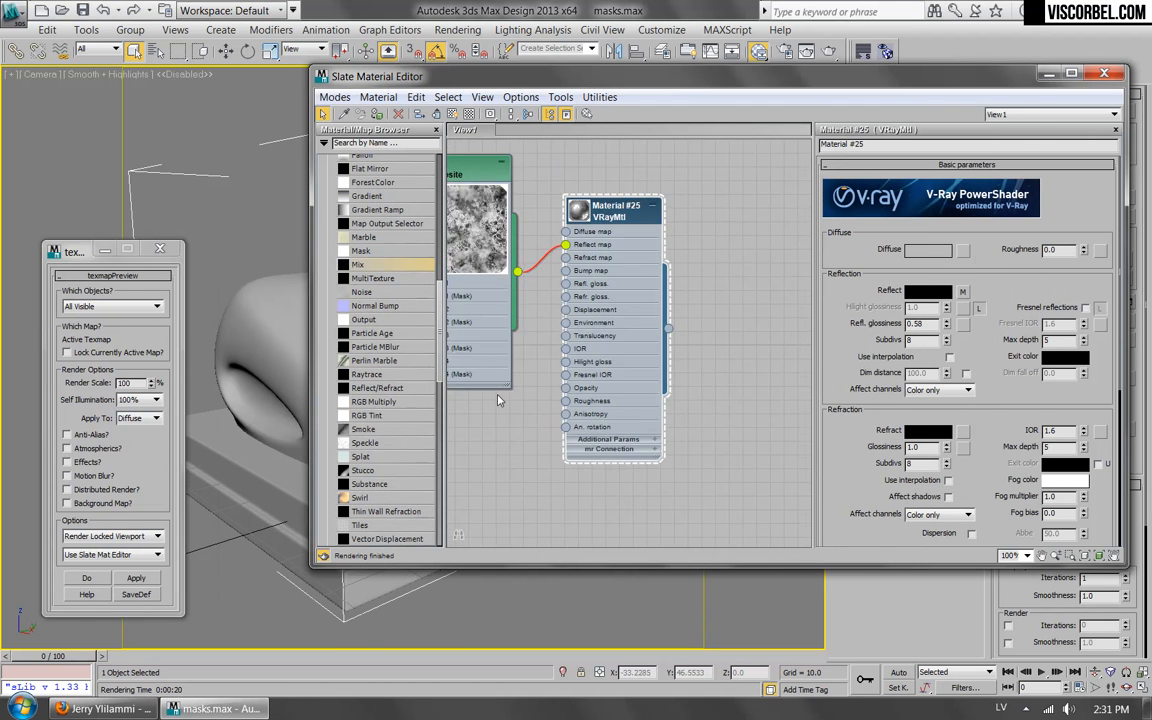
middle_click_drag(532, 407, 632, 354)
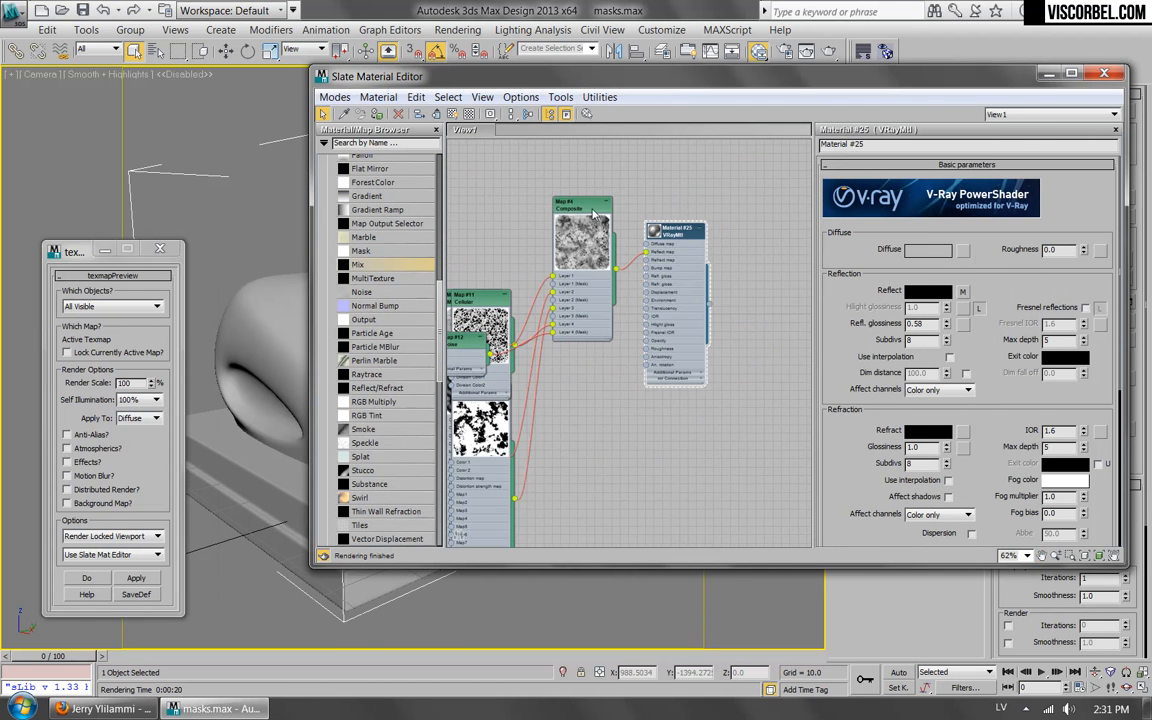
right_click(578, 207)
right_click(571, 212)
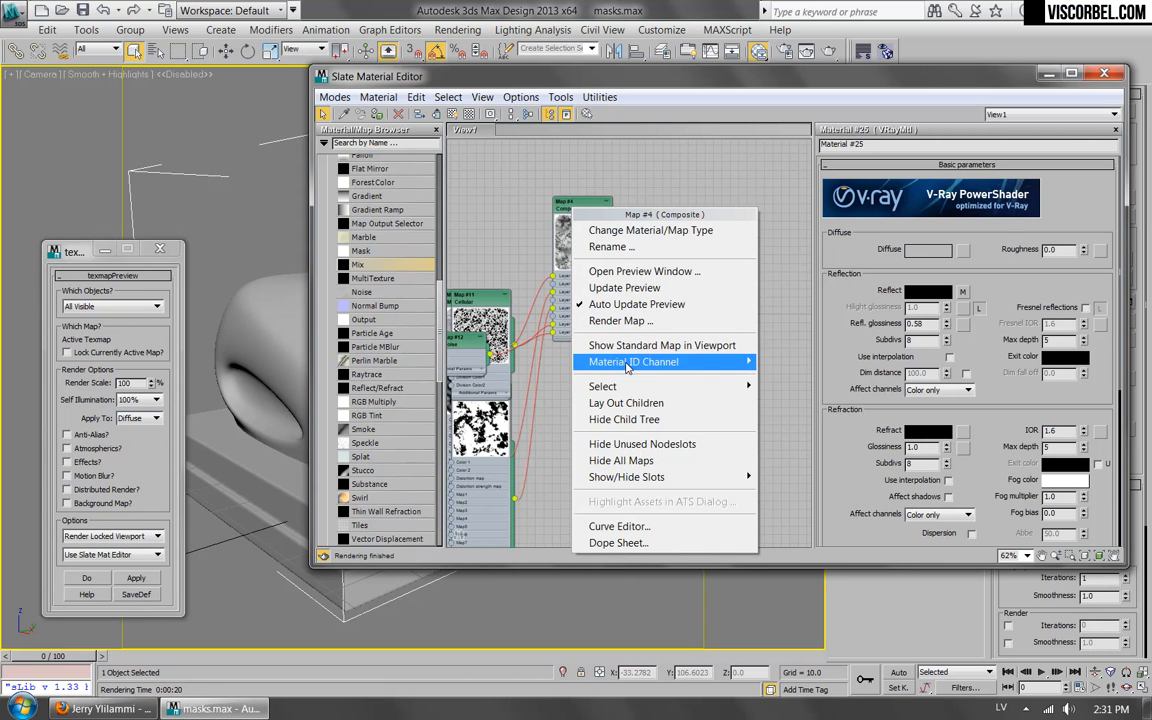
mouse_move(627, 368)
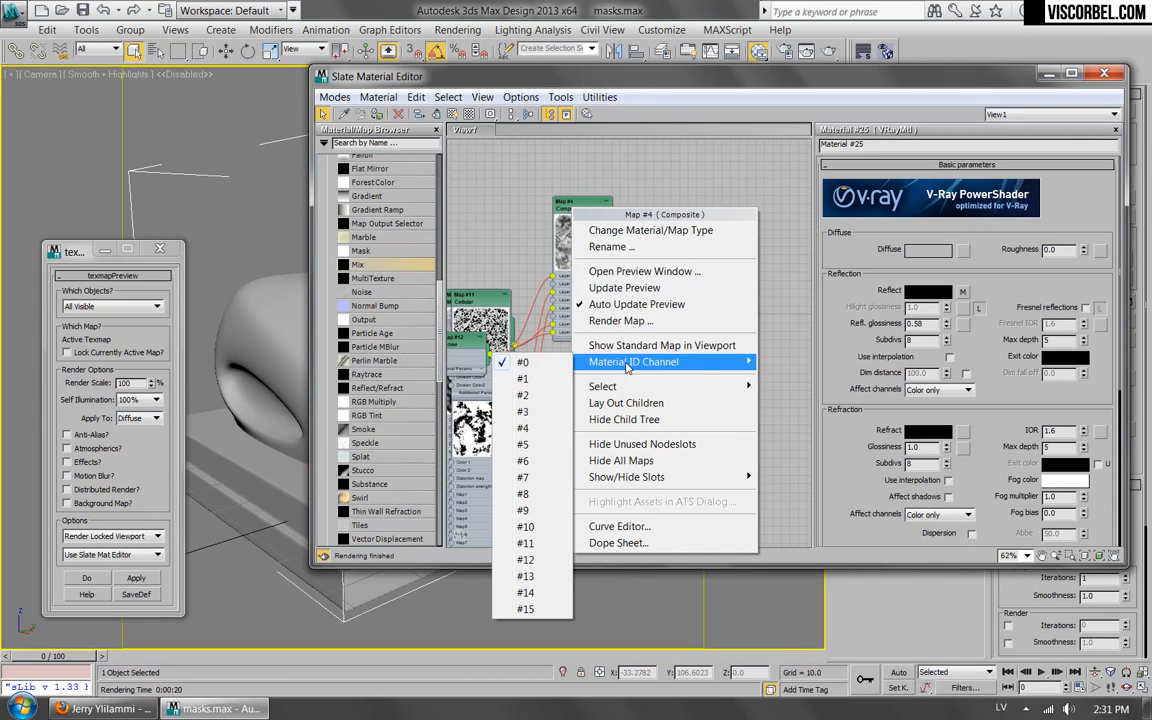
left_click(624, 403)
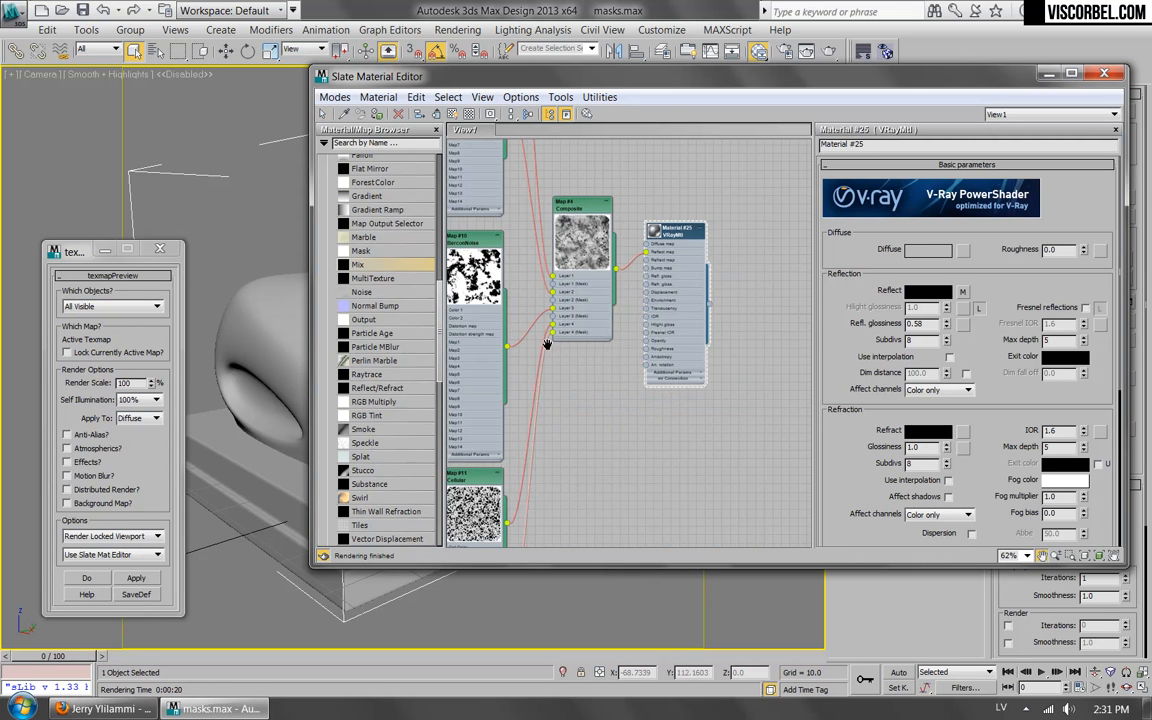
Examine the arranged node tree from the source noise maps through the Composite map to the material.
scroll(663, 300, "down", 6)
scroll(675, 357, "up", 3)
scroll(675, 357, "up", 4)
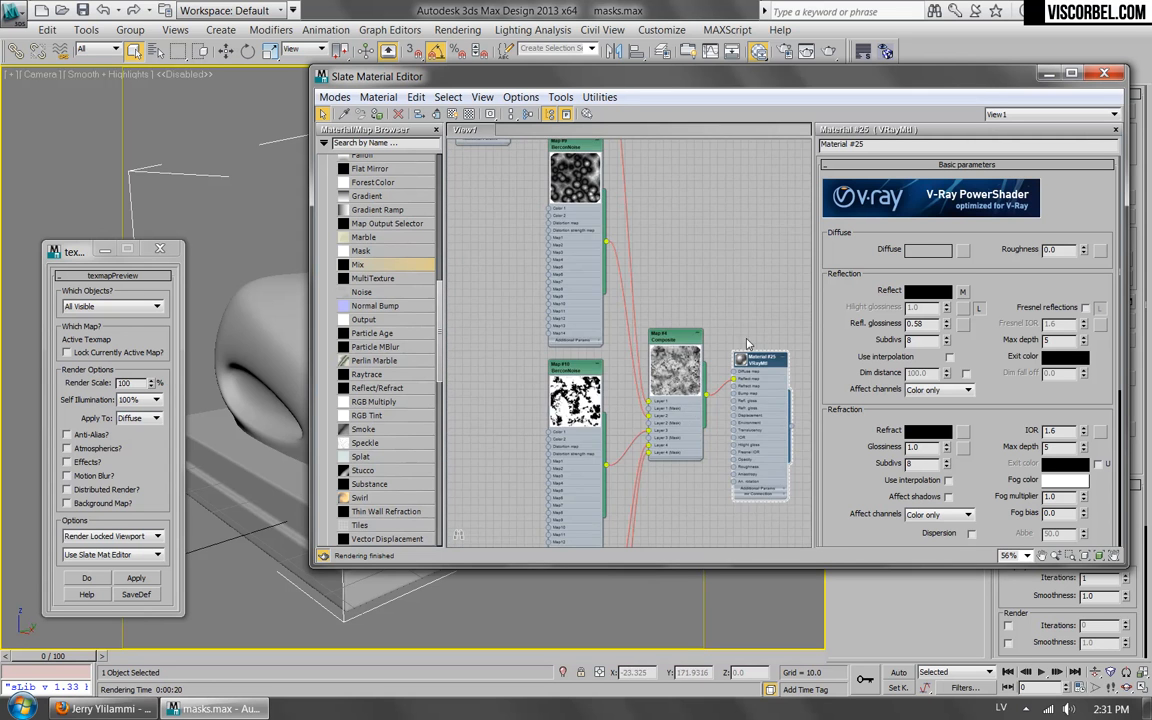
mouse_move(655, 388)
left_mouse_down()
mouse_move(681, 361)
mouse_move(659, 372)
left_mouse_up()
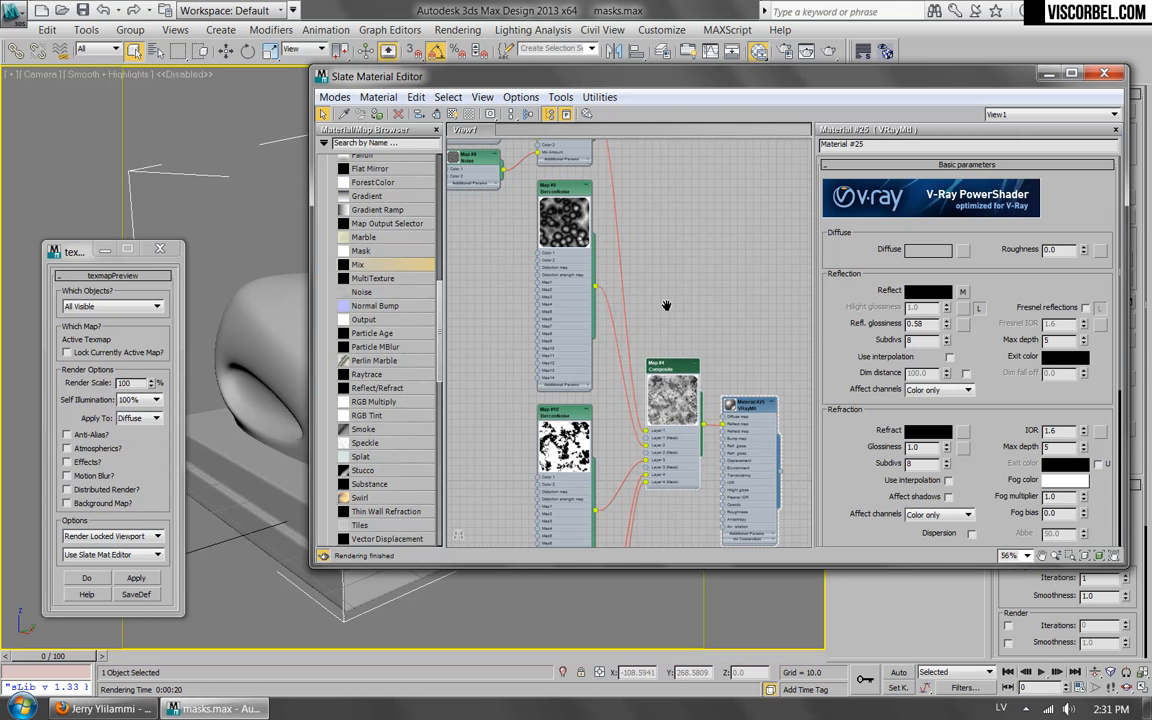
scroll(669, 313, "down", 8)
middle_click_drag(738, 350, 712, 345)
scroll(712, 344, "up", 5)
middle_click_drag(490, 224, 668, 299)
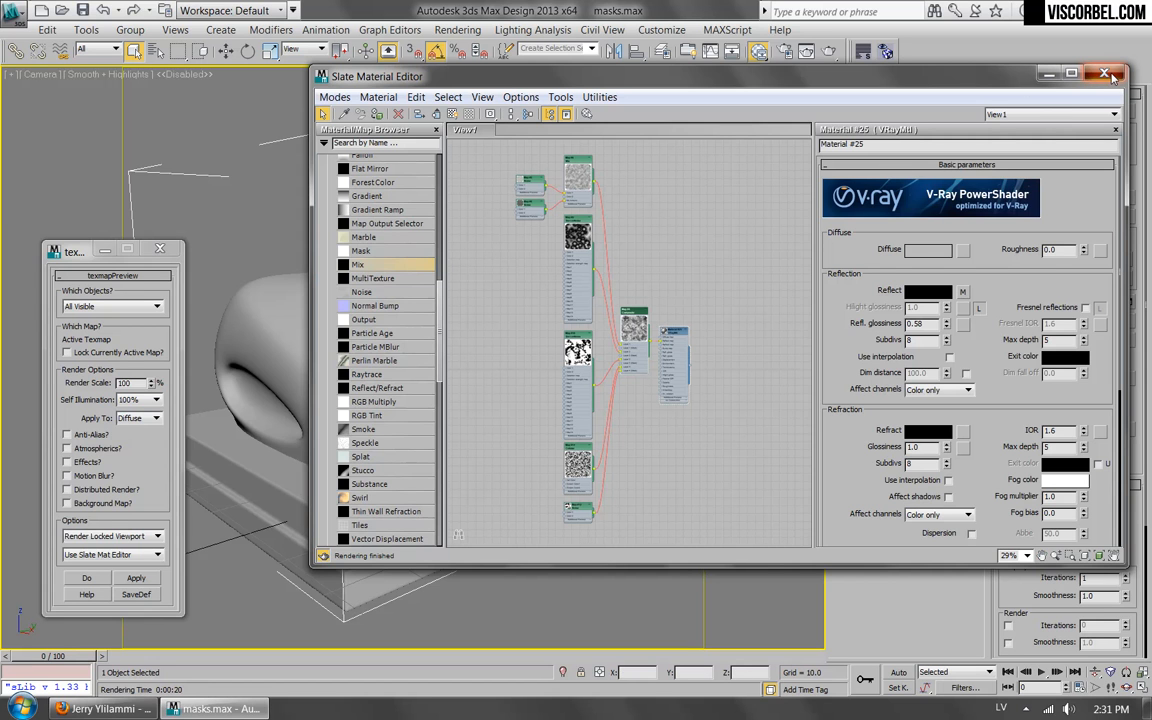
Add a new VRayMtl in the empty area below the existing node tree.
middle_click_drag(641, 465, 628, 336)
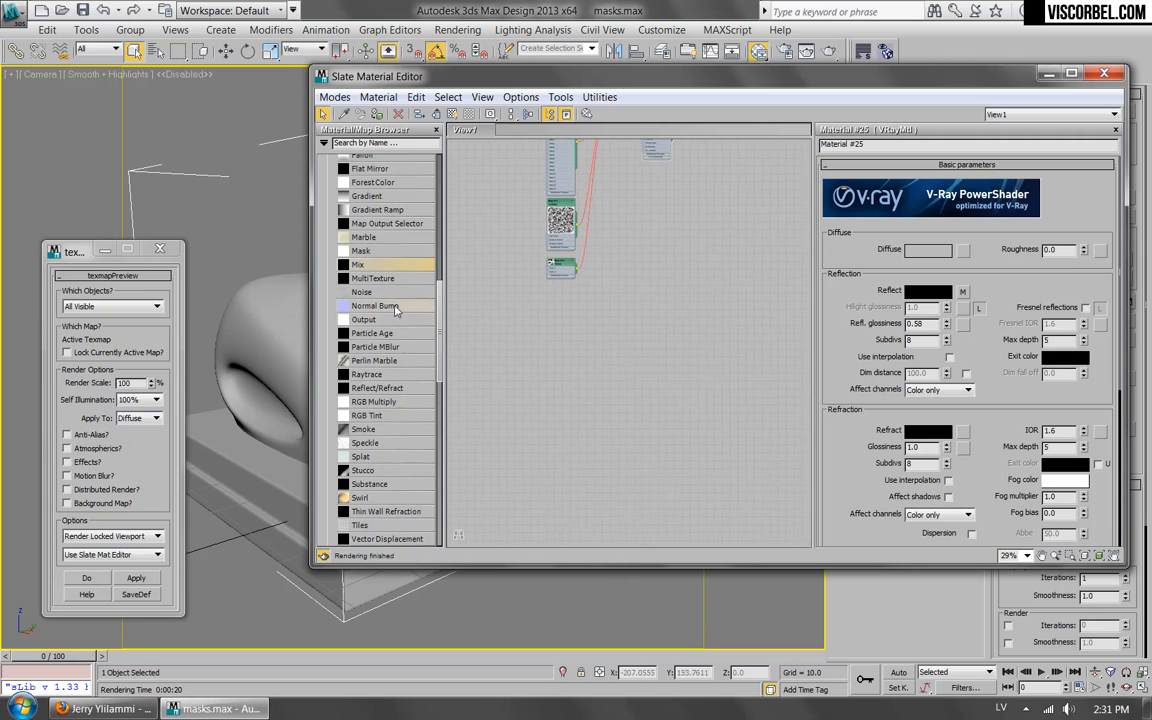
left_click_drag(630, 76, 651, 109)
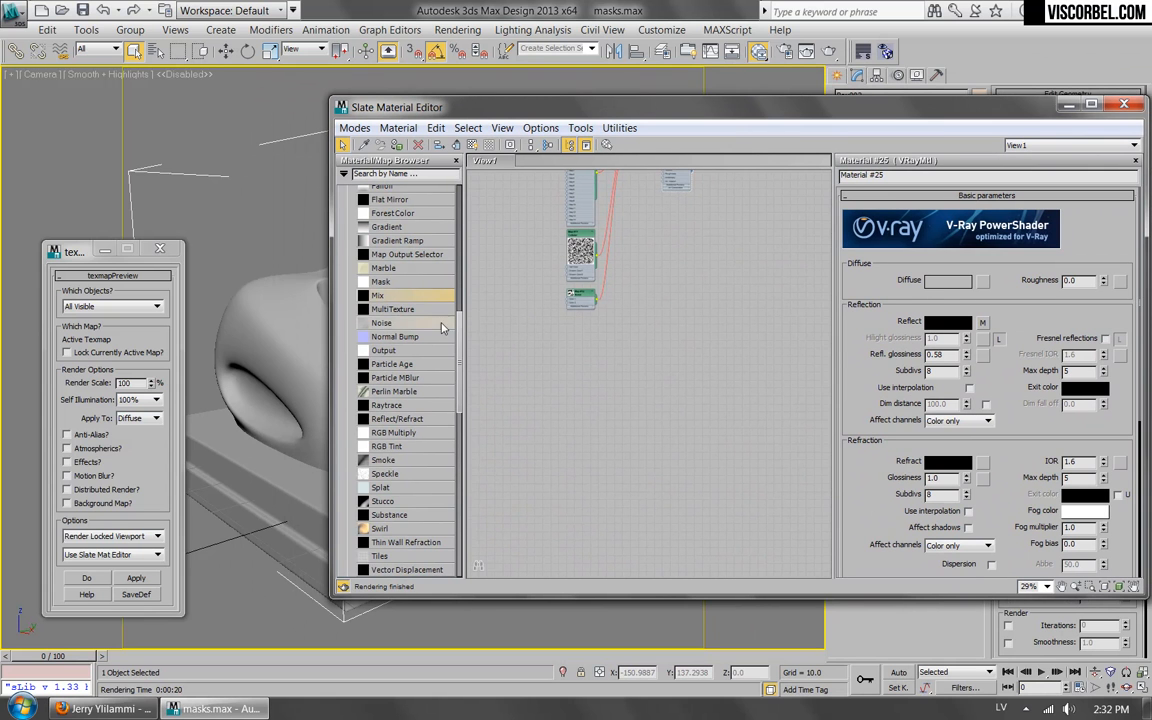
left_click_drag(458, 342, 463, 471)
scroll(400, 320, "up", 10)
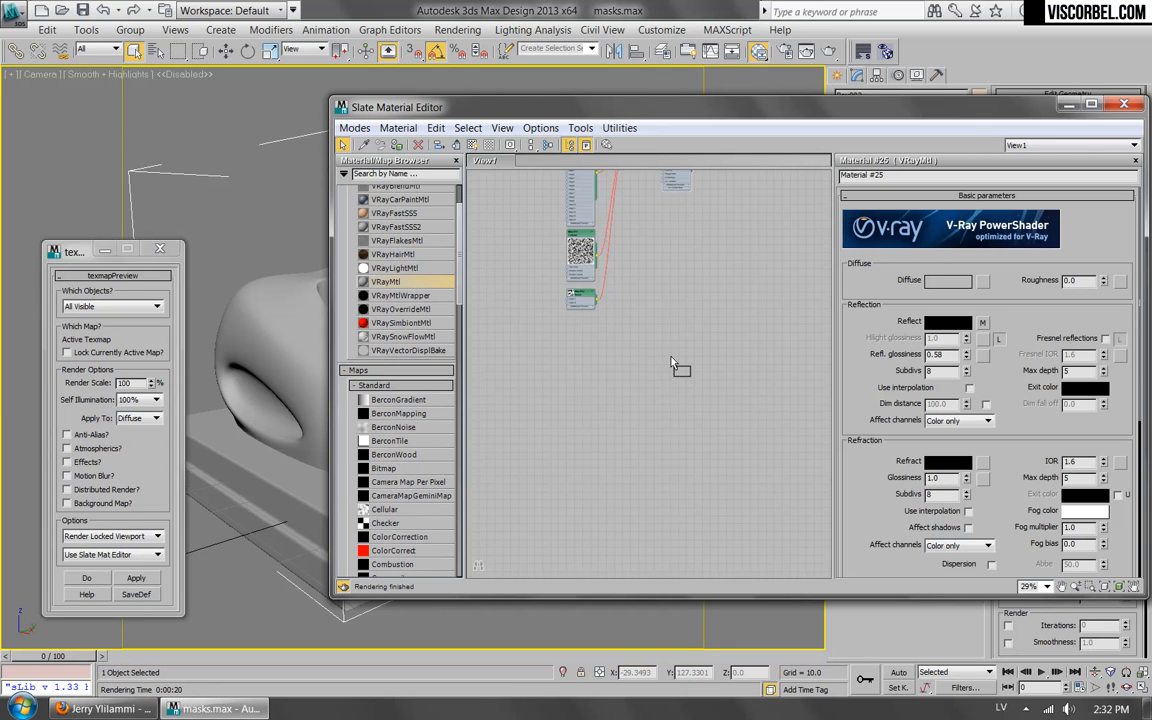
left_click_drag(672, 365, 672, 366)
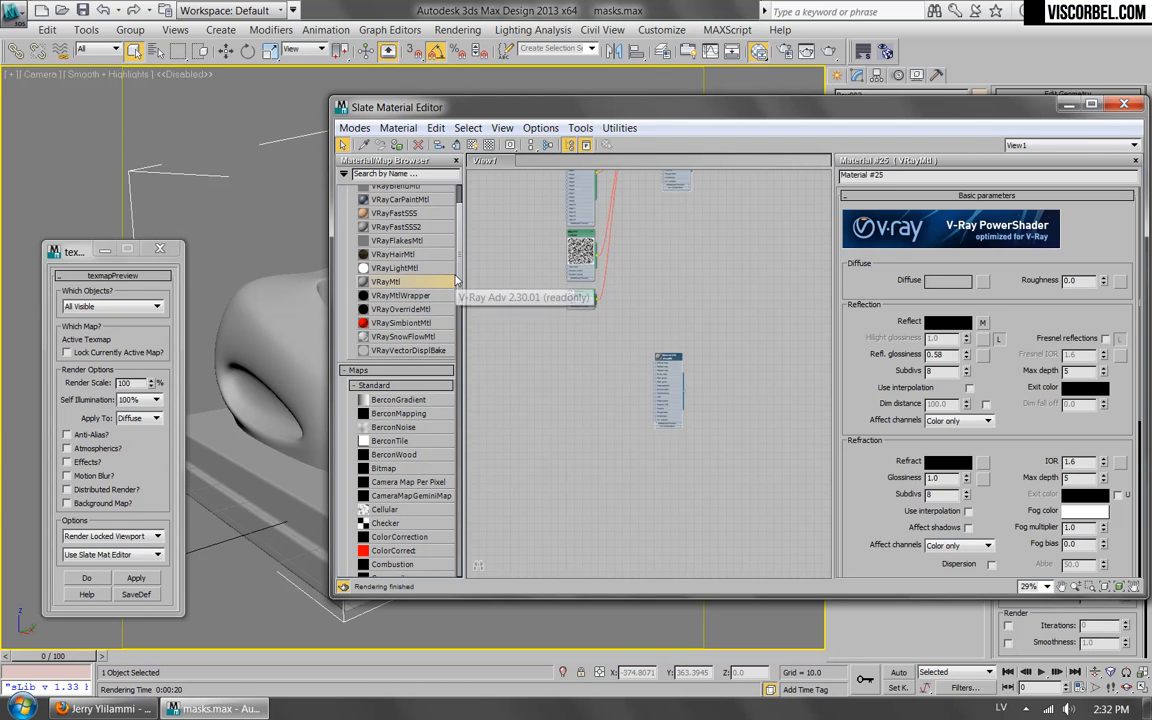
Add a VRayDirt map and connect it to the new material's Diffuse map.
left_click_drag(459, 245, 463, 314)
scroll(410, 380, "down", 12)
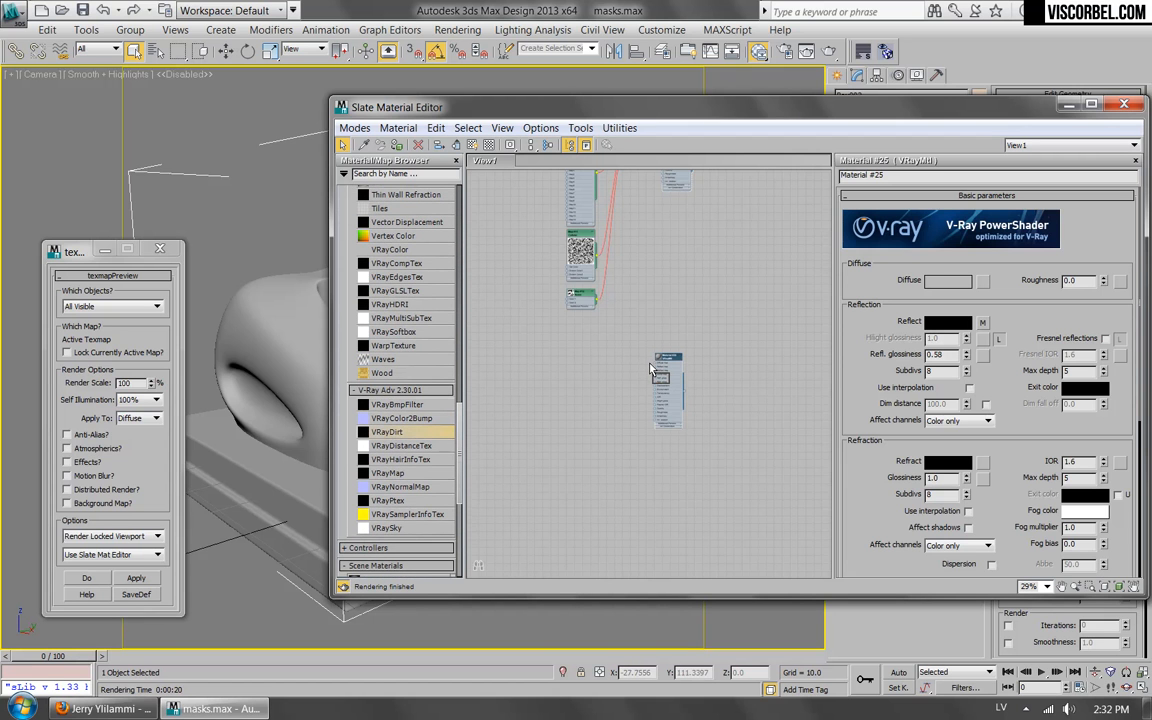
left_click_drag(658, 370, 703, 343)
scroll(643, 358, "up", 5)
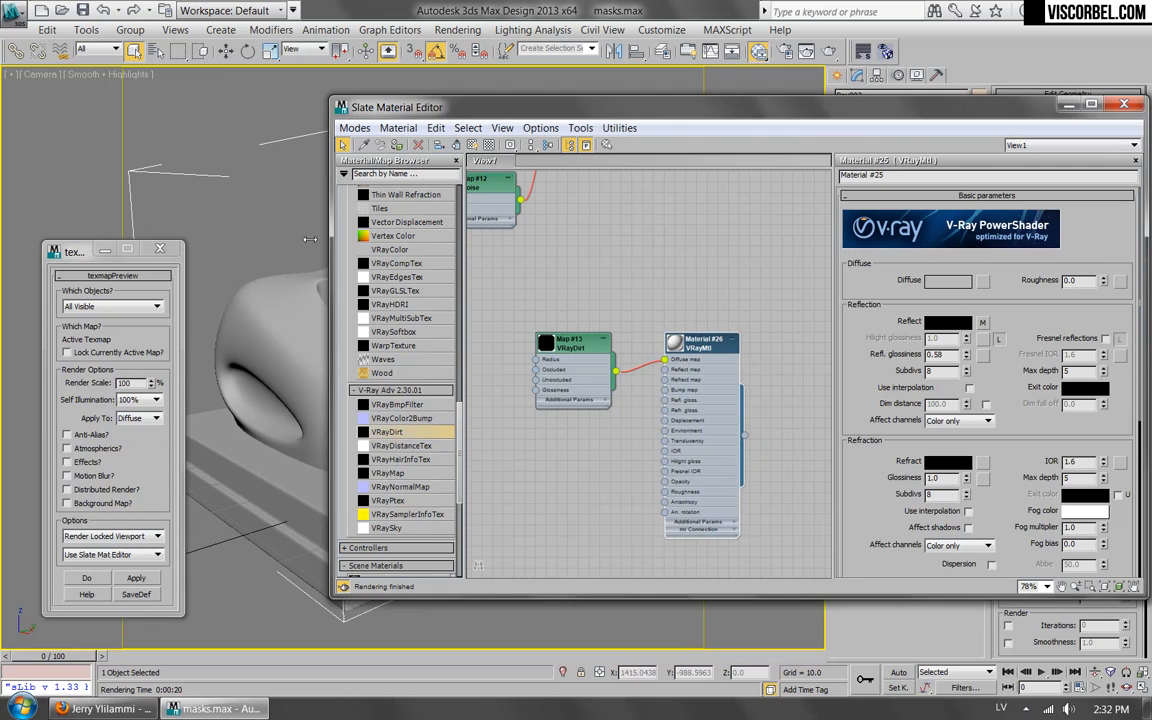
Open the VRayDirt map and render its texmap preview on the objects, closing the render windows when done.
left_click(136, 578)
left_click(668, 413)
double_click(703, 342)
double_click(576, 346)
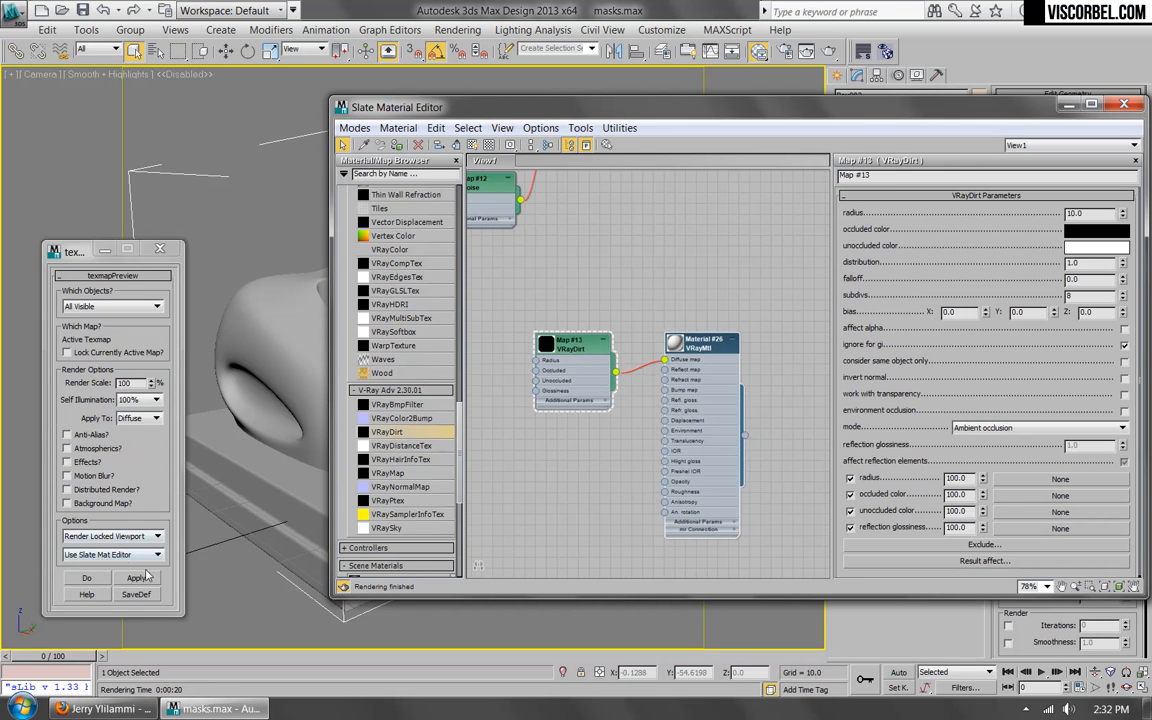
left_click(135, 578)
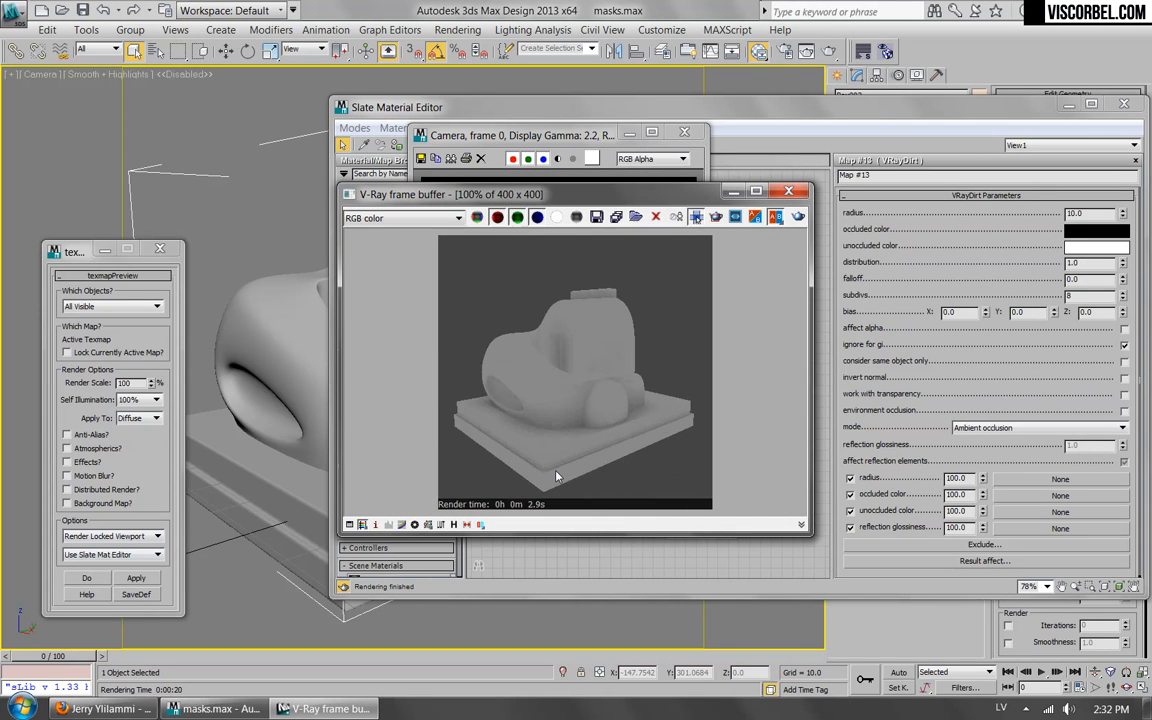
left_click(788, 191)
left_click(684, 131)
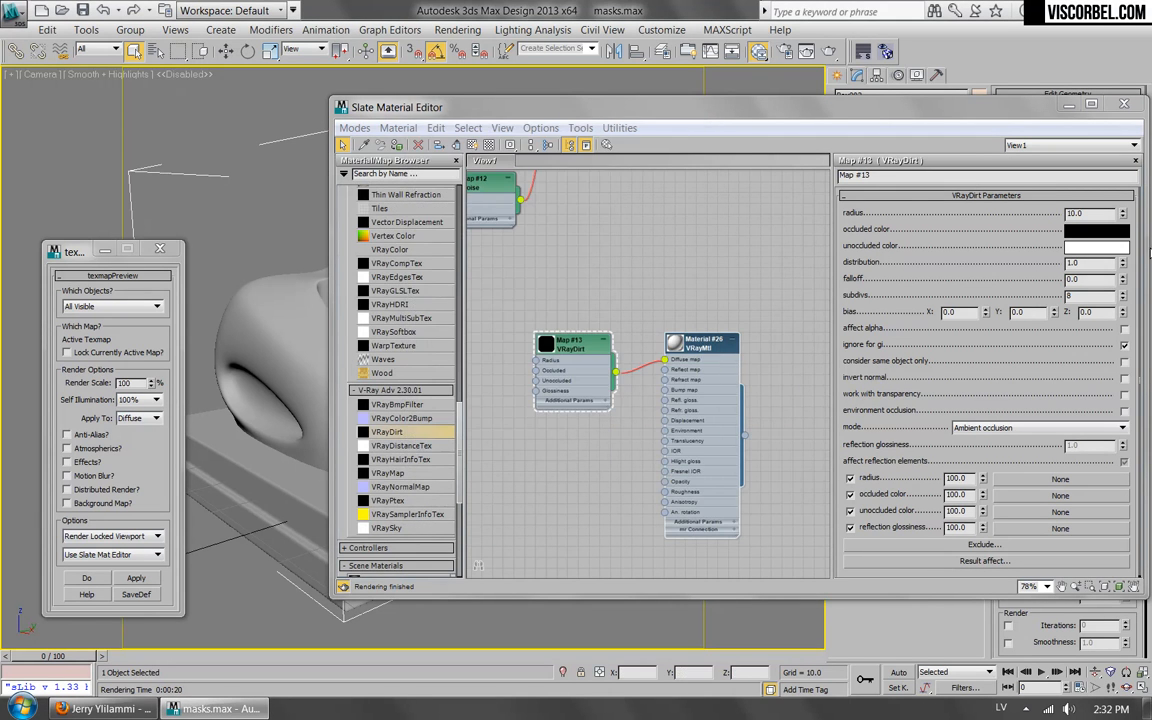
Move the VRayDirt node up beside its material and swap its occluded and unoccluded colors.
left_click_drag(563, 358, 585, 309)
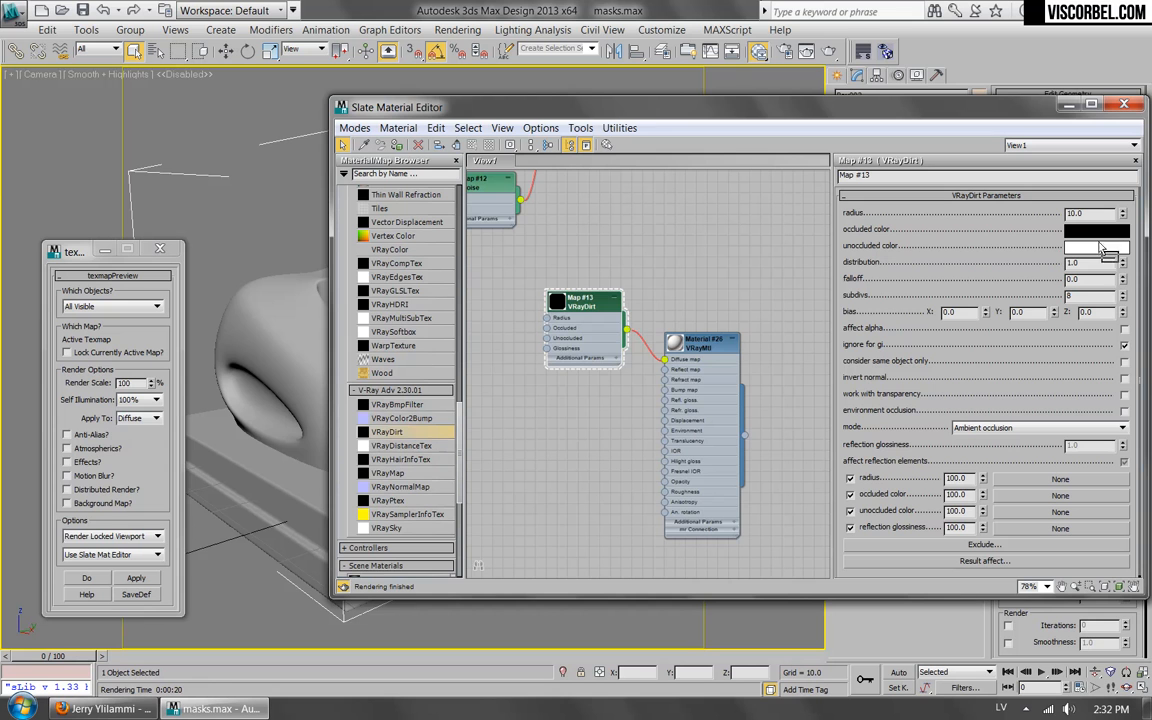
left_click_drag(1094, 250, 1095, 230)
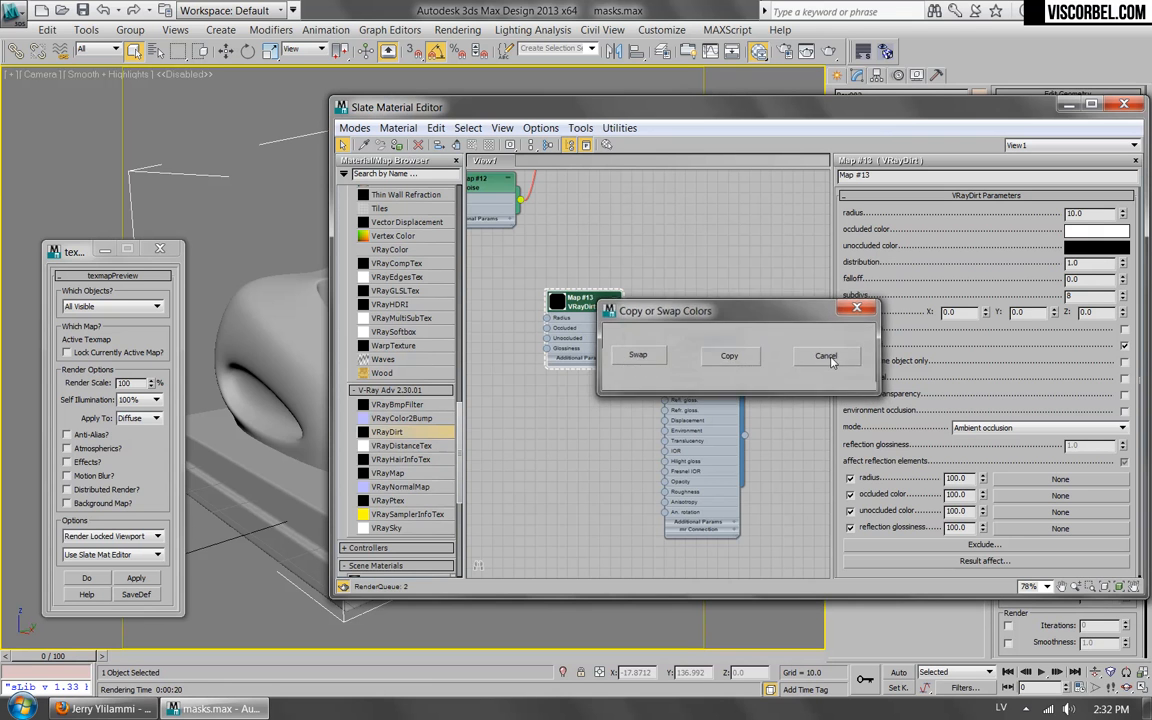
left_click(640, 357)
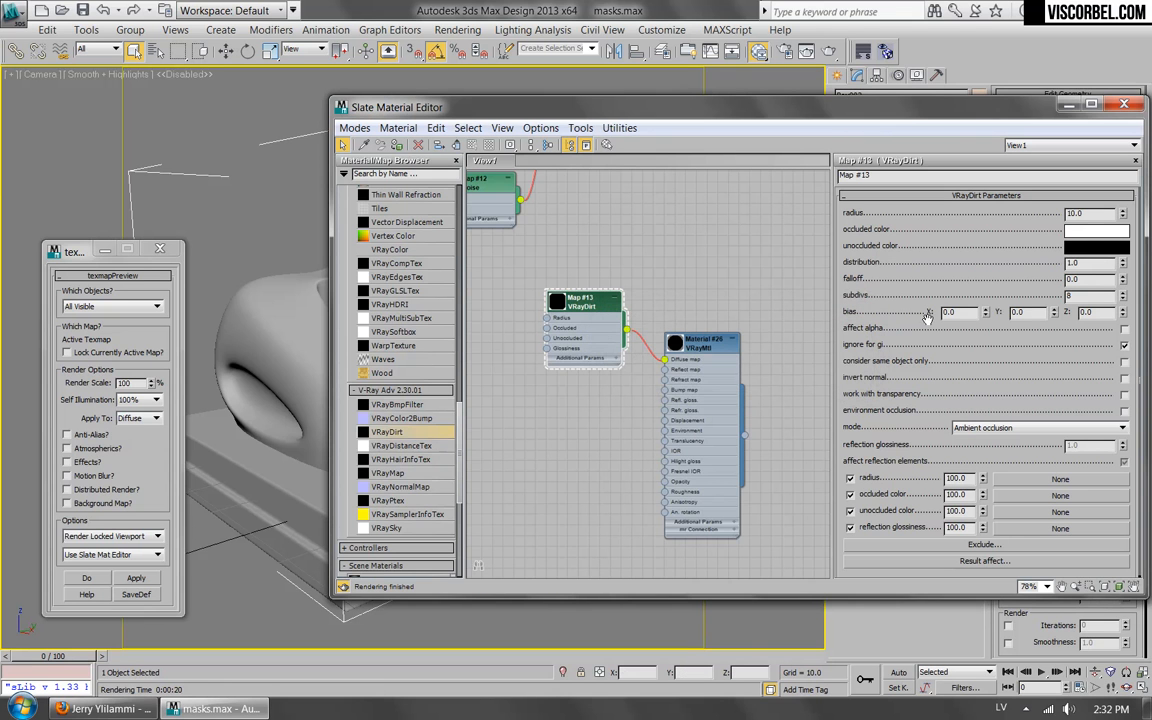
Render the texmap preview of VRayDirt with the swapped colors, closing the render windows when done.
left_click(132, 578)
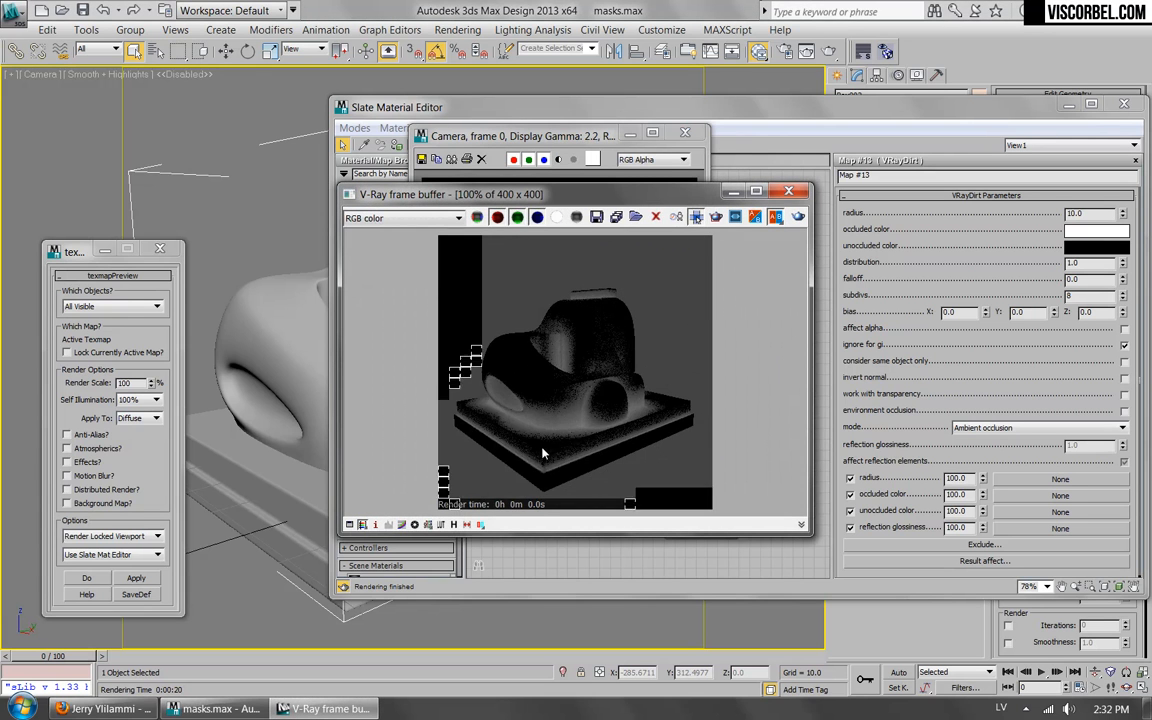
left_click(789, 192)
left_click(685, 134)
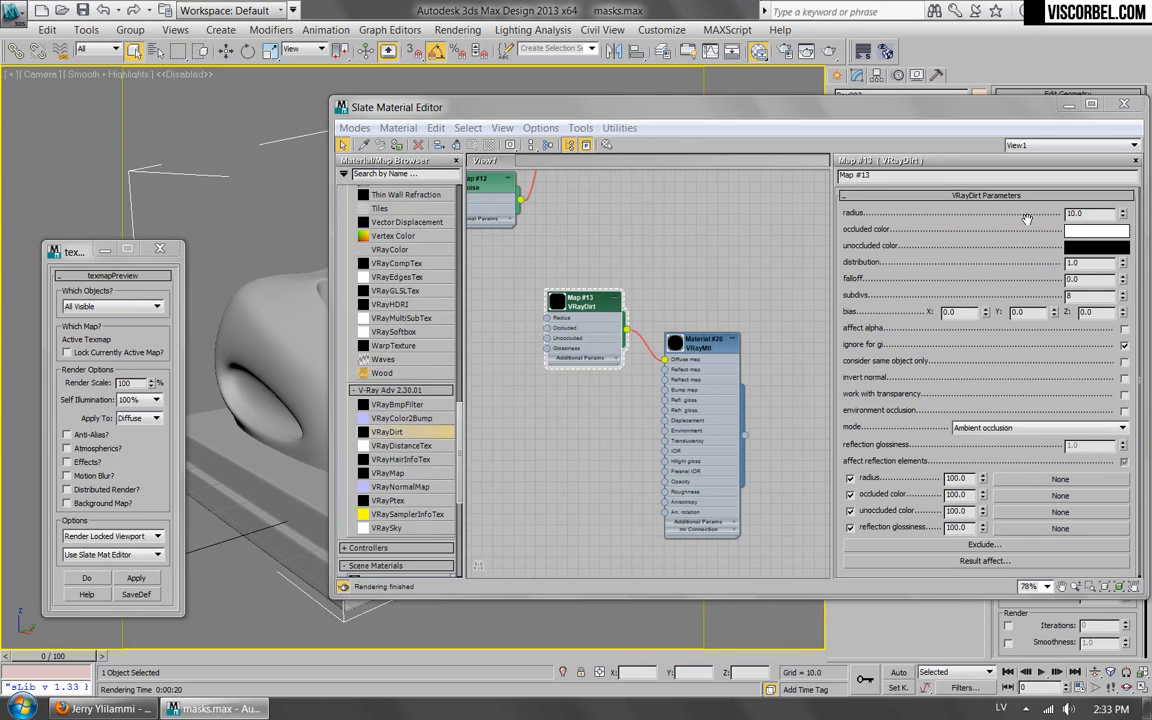
Enable Invert normal and set the falloff to 2.0 on the VRayDirt map, rendering the texmap preview after each change.
left_click(1124, 378)
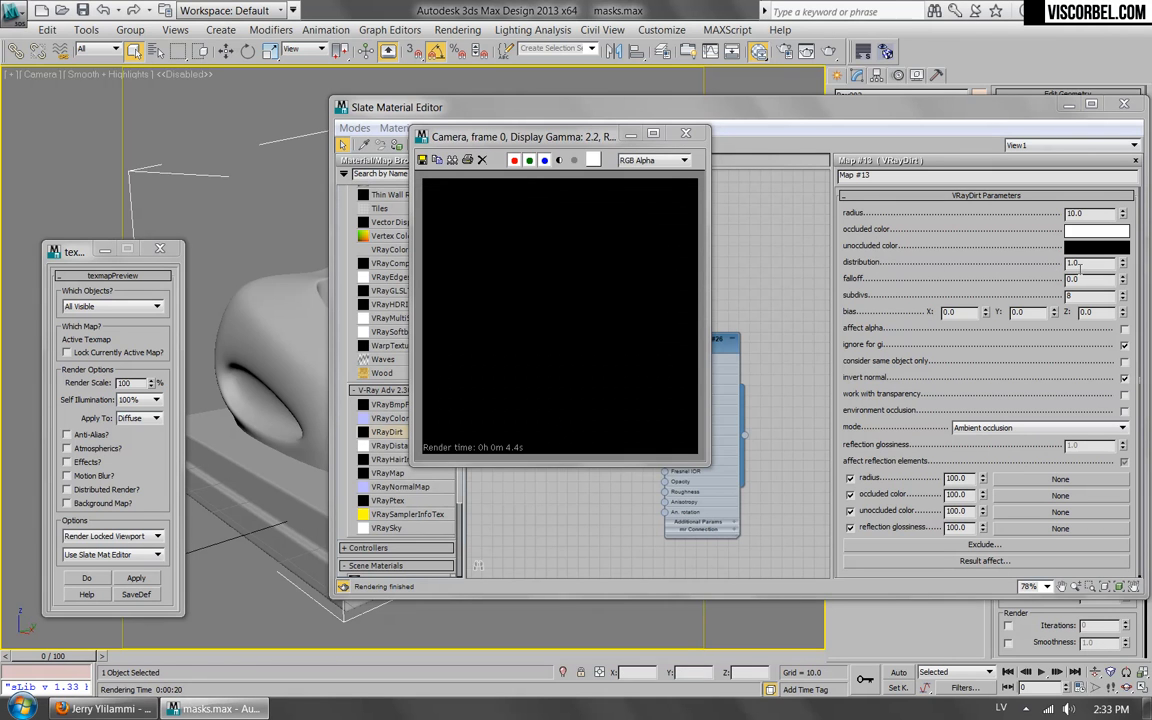
left_click(818, 141)
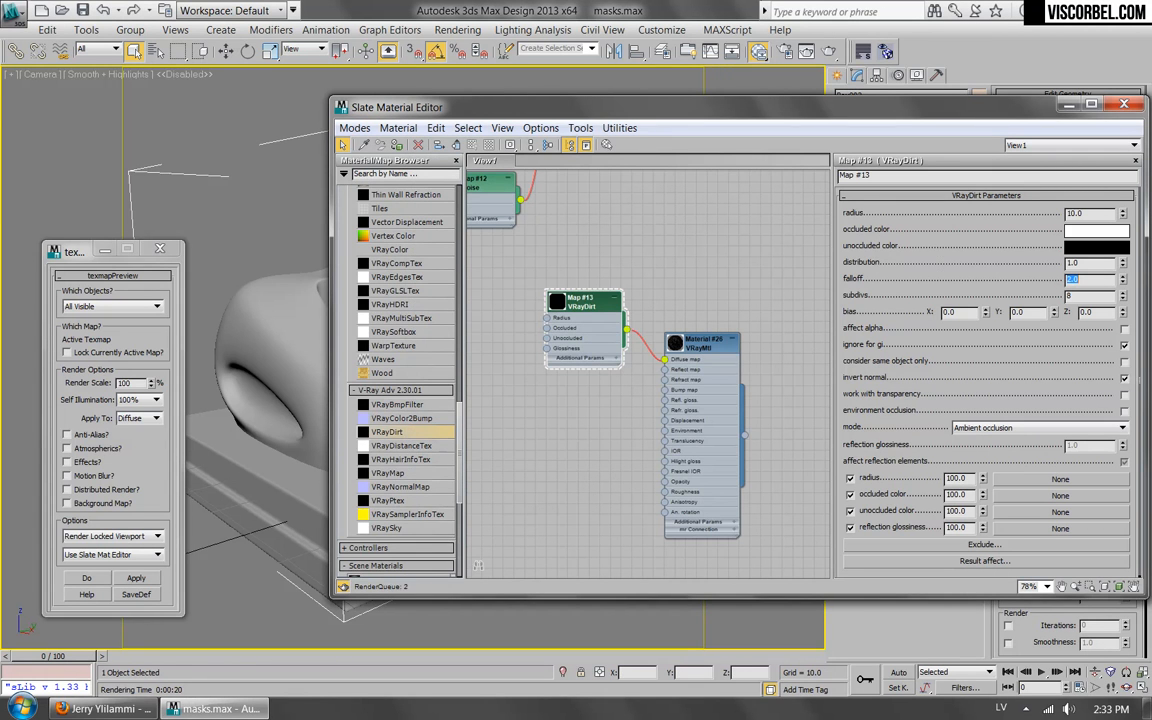
key("Return")
left_click(118, 582)
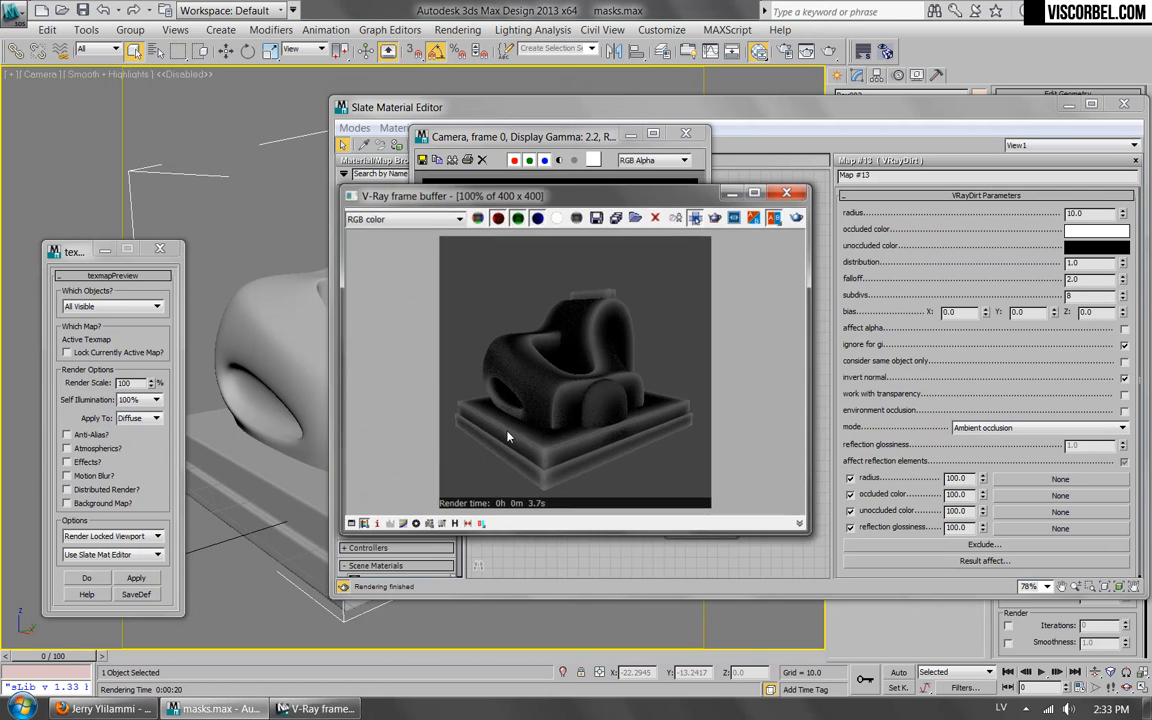
left_click(685, 134)
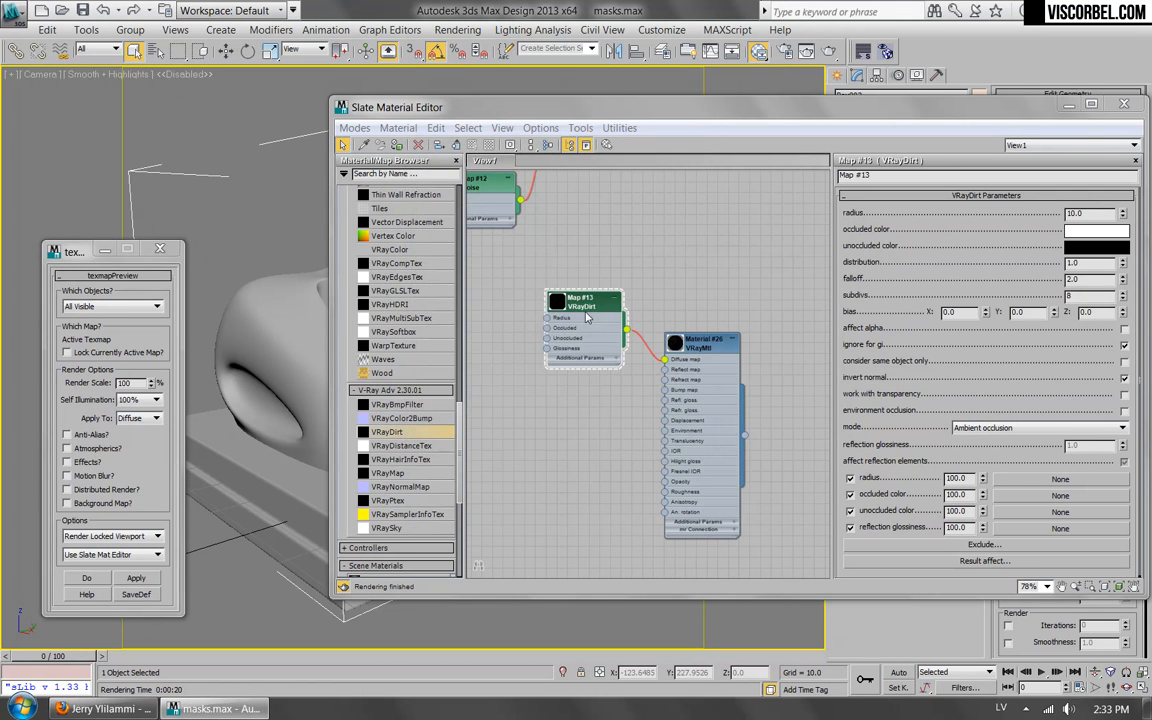
Move the VRayDirt node farther away from its material, roughly level with the Diffuse map input.
left_click_drag(581, 307, 535, 336)
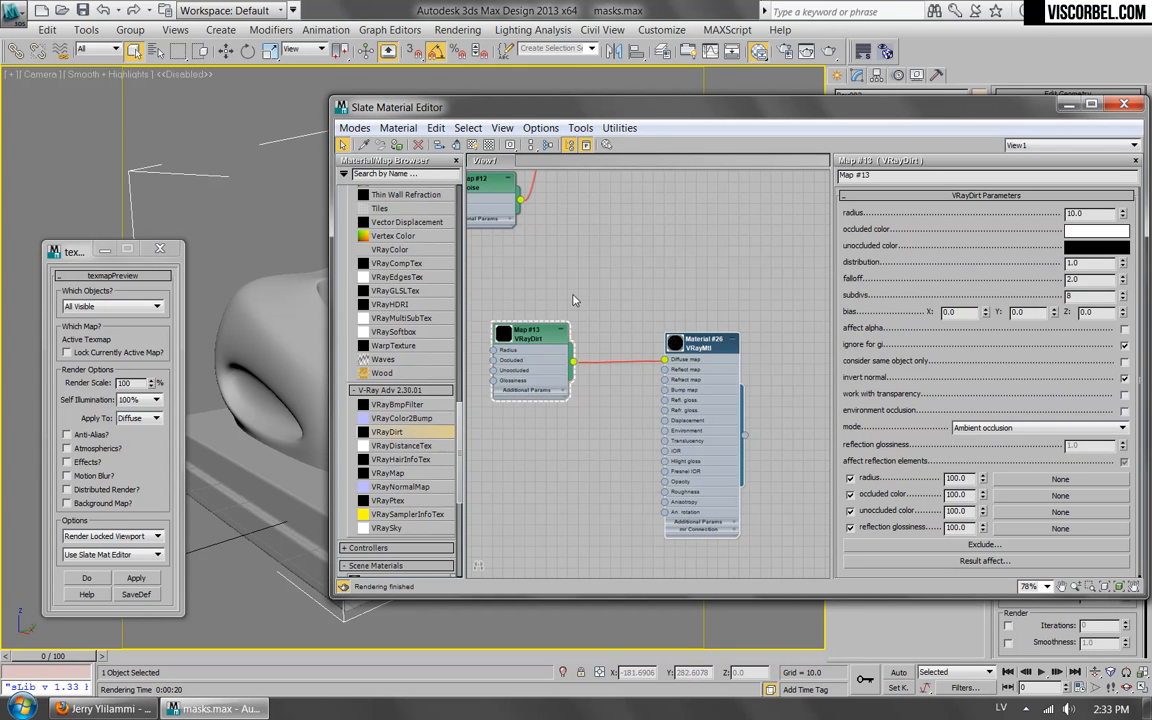
scroll(530, 310, "up", 5)
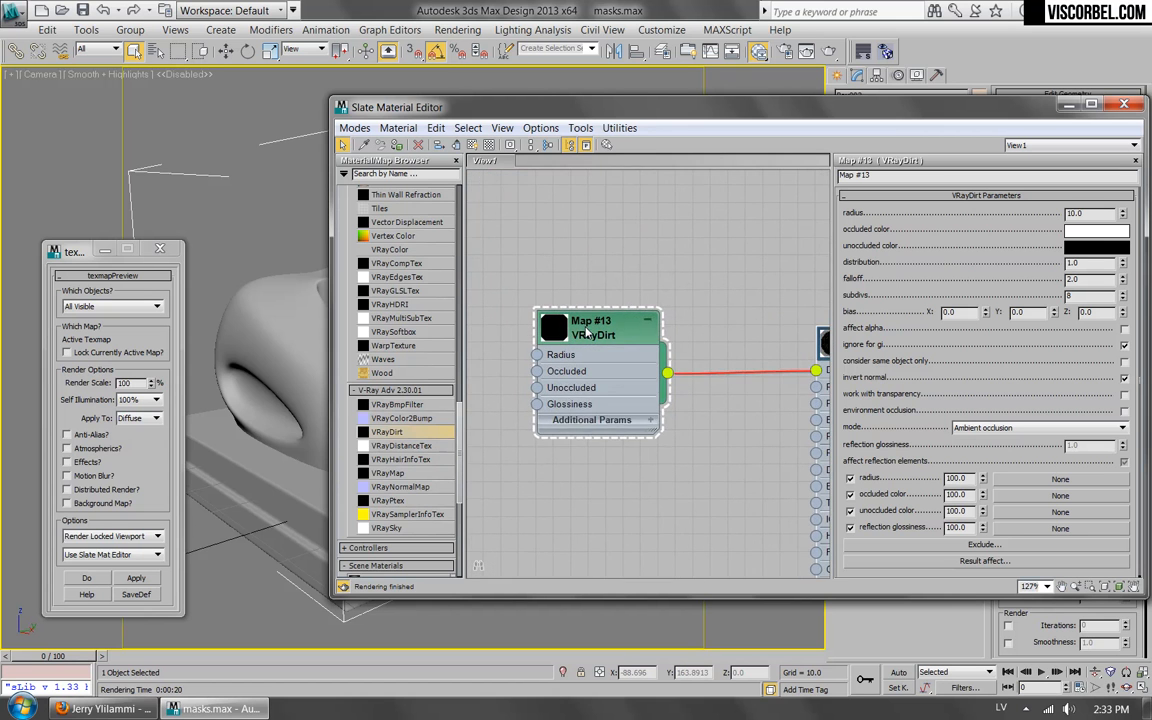
scroll(588, 333, "down", 4)
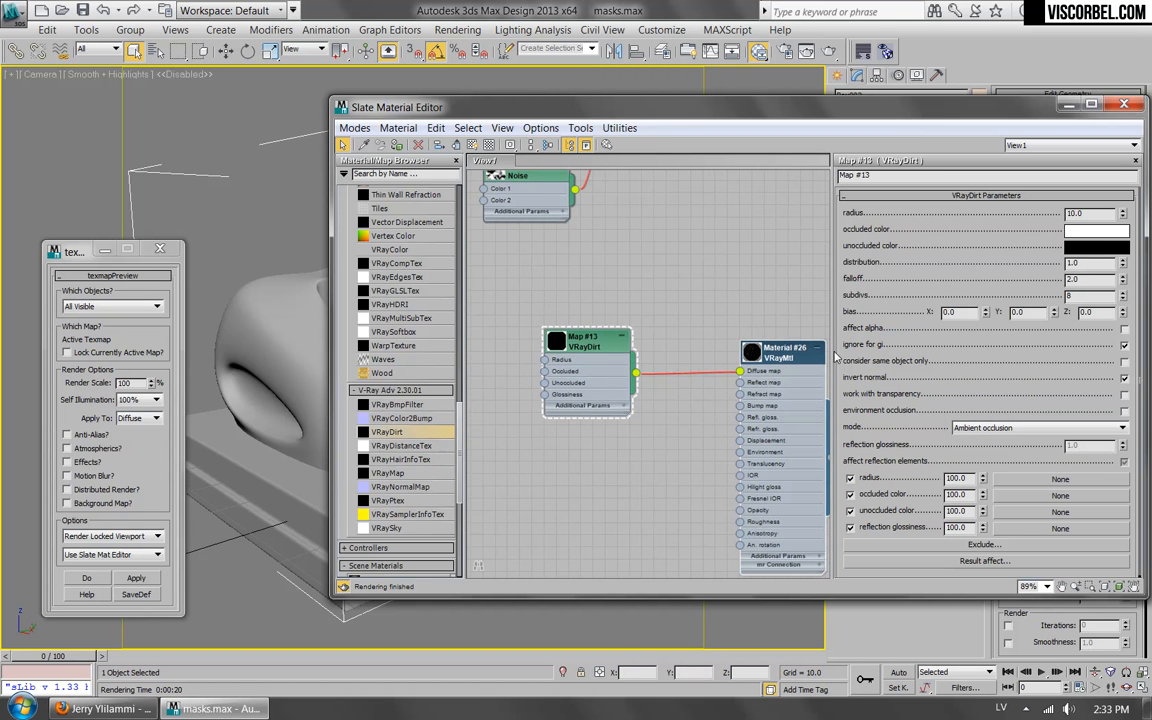
Paste copies of the VRayDirt map into successive unoccluded color slots to demonstrate a nested chain of dirt maps.
double_click(772, 354)
right_click(982, 287)
left_click(1006, 314)
left_click(984, 283)
right_click(1040, 518)
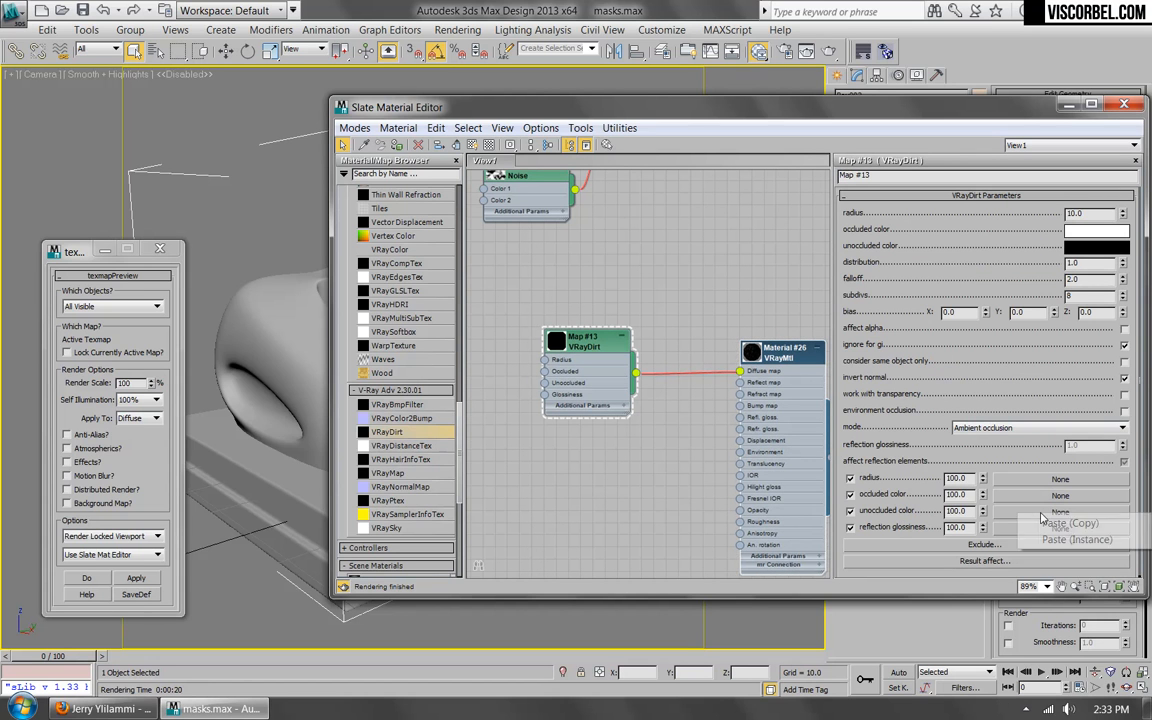
left_click(1058, 530)
right_click(1040, 512)
left_click(975, 469)
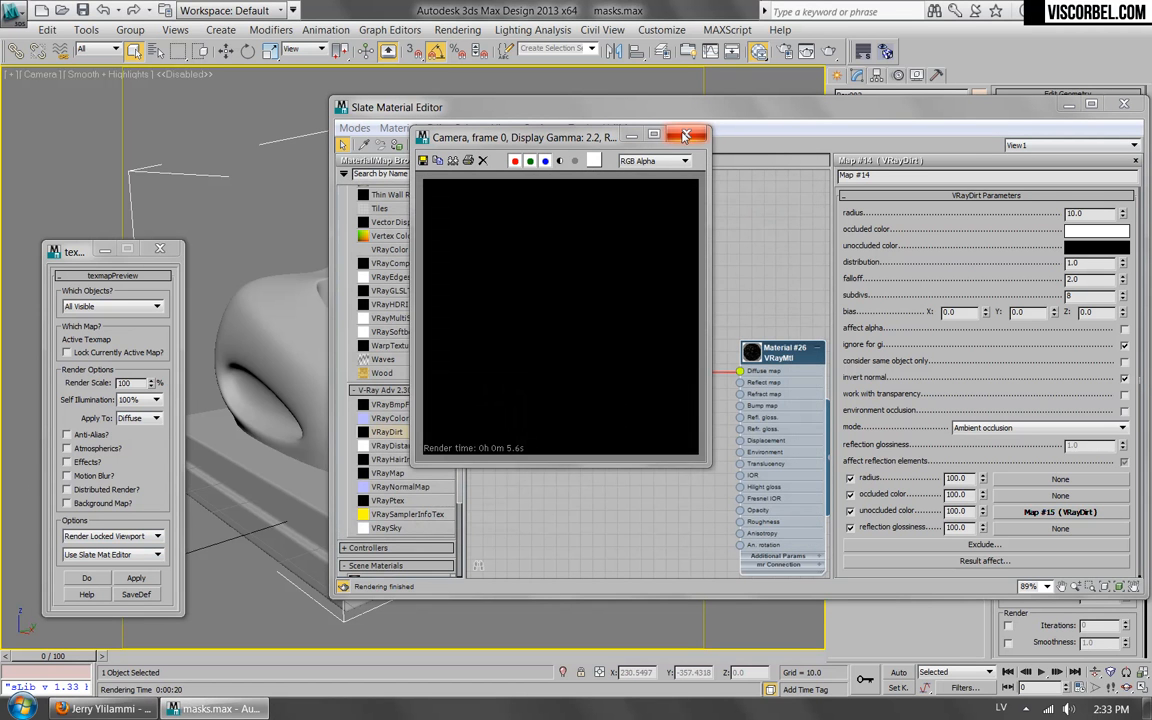
Close the preview window and delete the extra VRayDirt copies chained into the unoccluded slot.
left_click(684, 135)
left_click(614, 416)
scroll(620, 330, "down", 6)
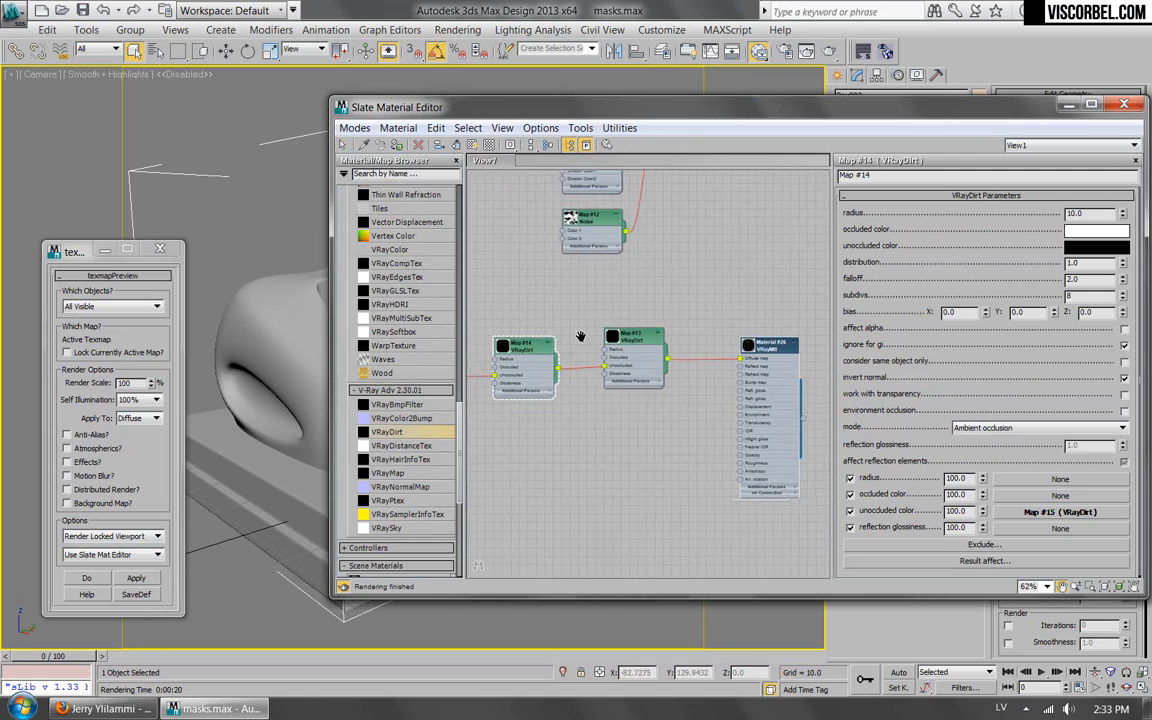
middle_click_drag(534, 338, 709, 327)
left_click_drag(725, 318, 379, 465)
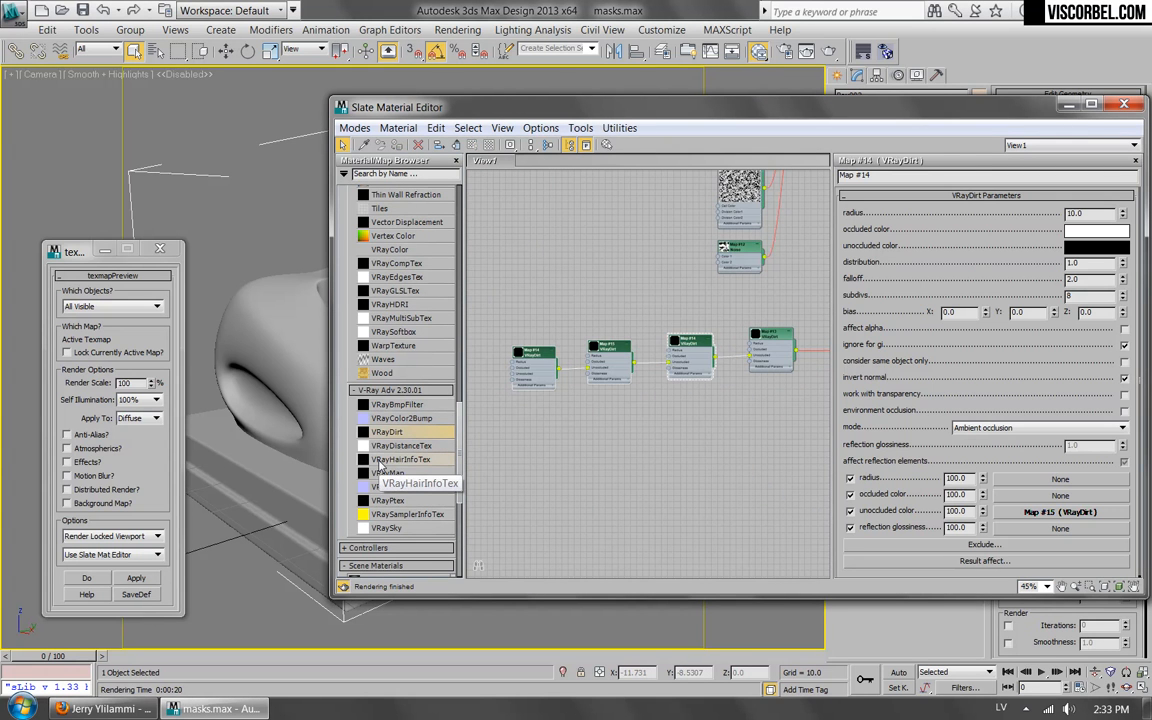
key("Delete")
Insert an Output map between the VRayDirt map and the material's Diffuse map, and space the nodes apart.
middle_click_drag(717, 331, 535, 324)
scroll(600, 328, "up", 5)
scroll(680, 374, "up", 2)
left_click_drag(462, 428, 476, 349)
scroll(423, 347, "up", 3)
left_click_drag(381, 382, 661, 356)
left_click_drag(559, 332, 487, 344)
left_click_drag(743, 339, 779, 364)
left_click_drag(651, 361, 626, 349)
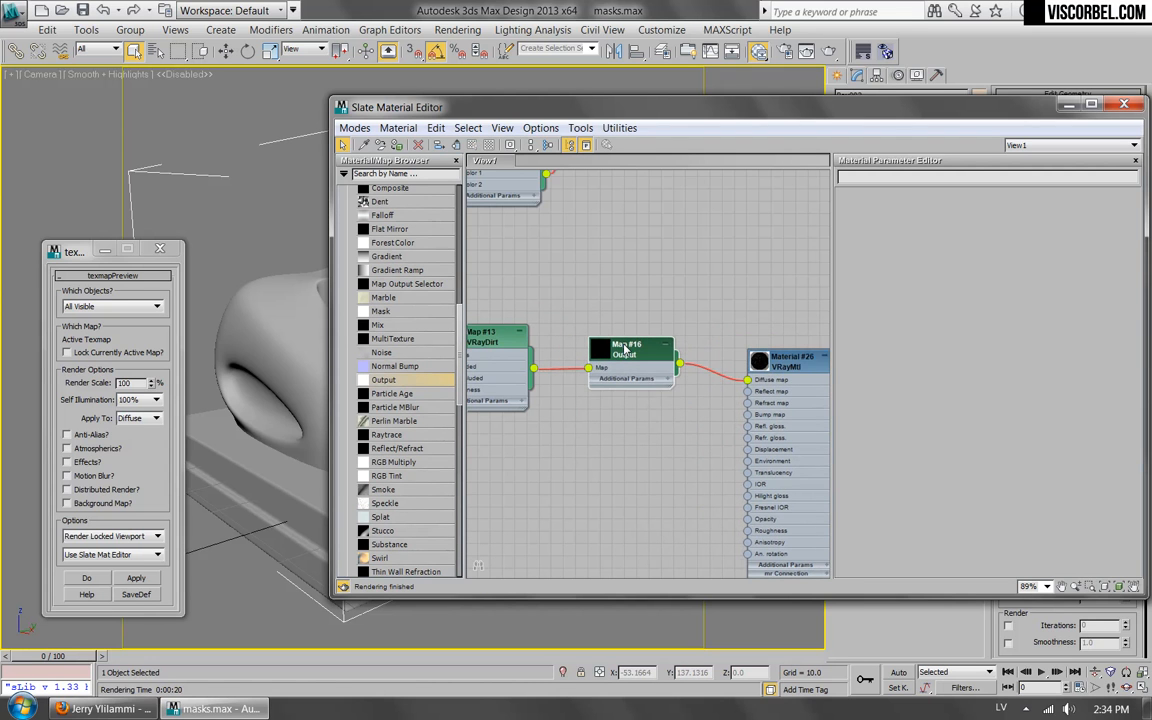
Enable the Output map's color map, add two curve points and move them to about (0.378, 0.007) and (0.539, 0.998).
left_click(943, 270)
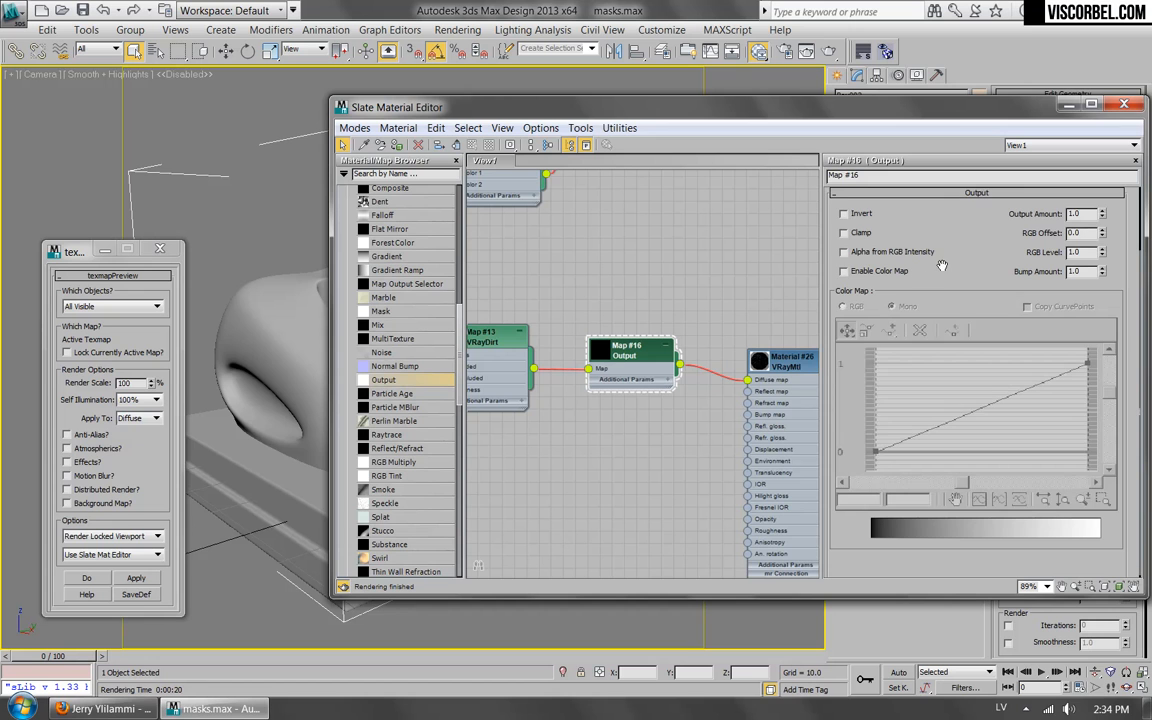
left_click(882, 278)
left_click(876, 329)
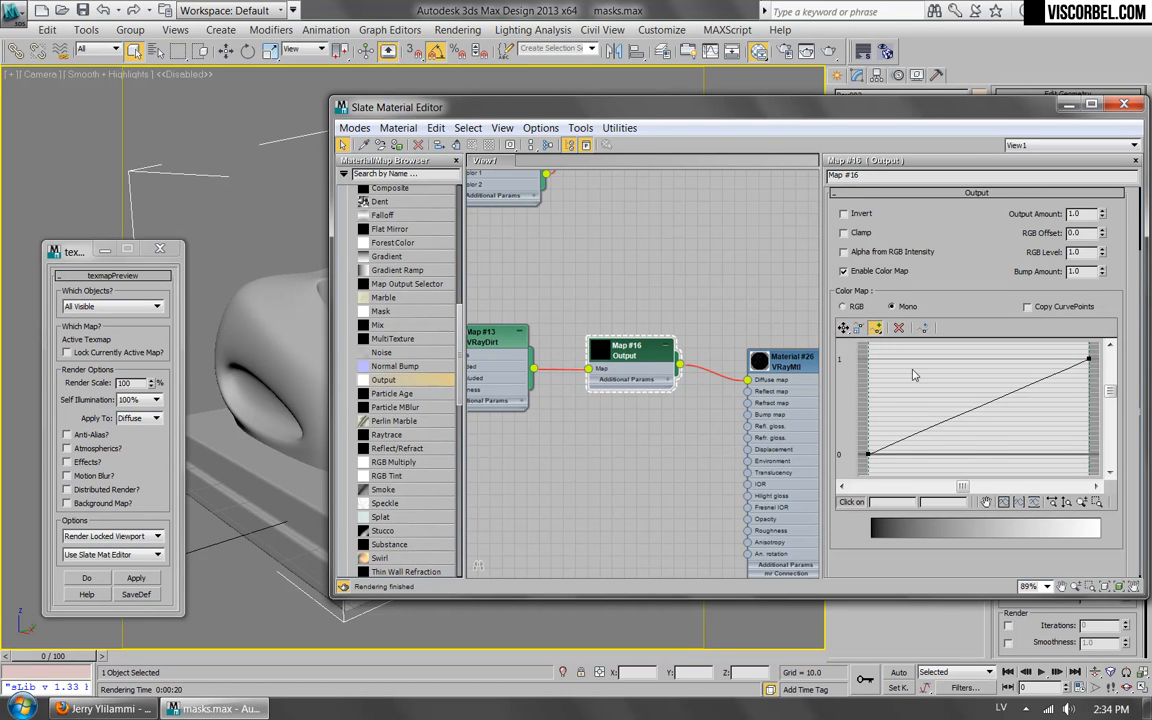
left_click(962, 416)
left_click(843, 329)
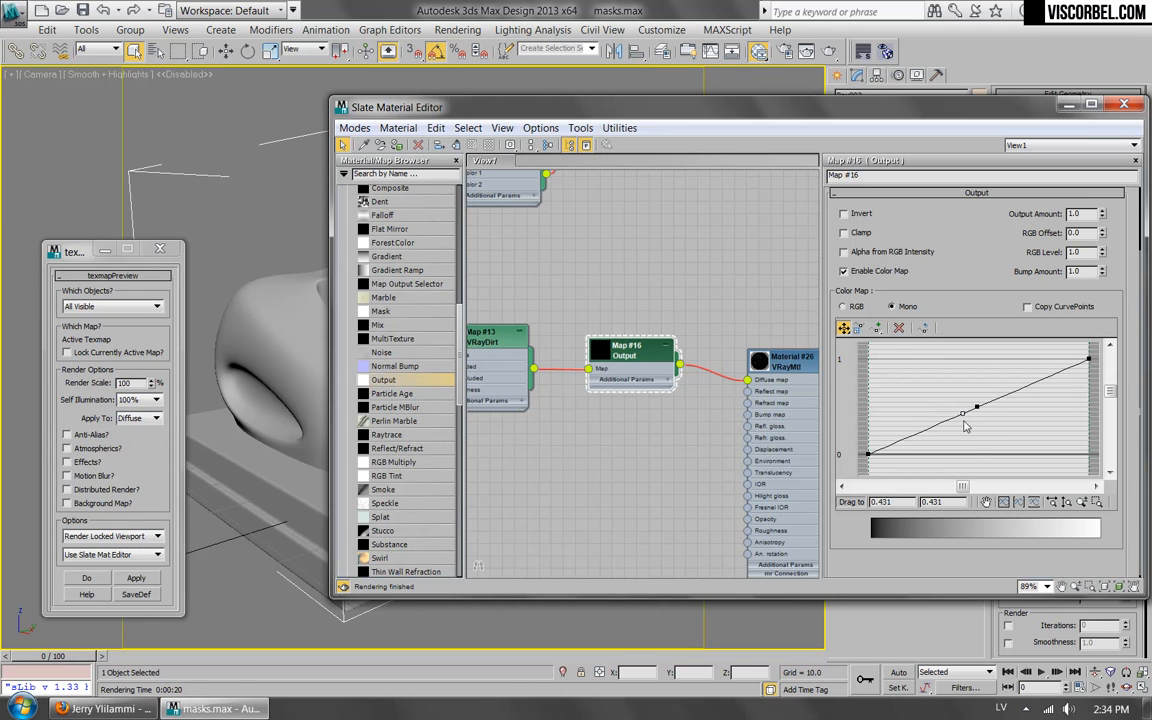
left_click_drag(962, 413, 953, 457)
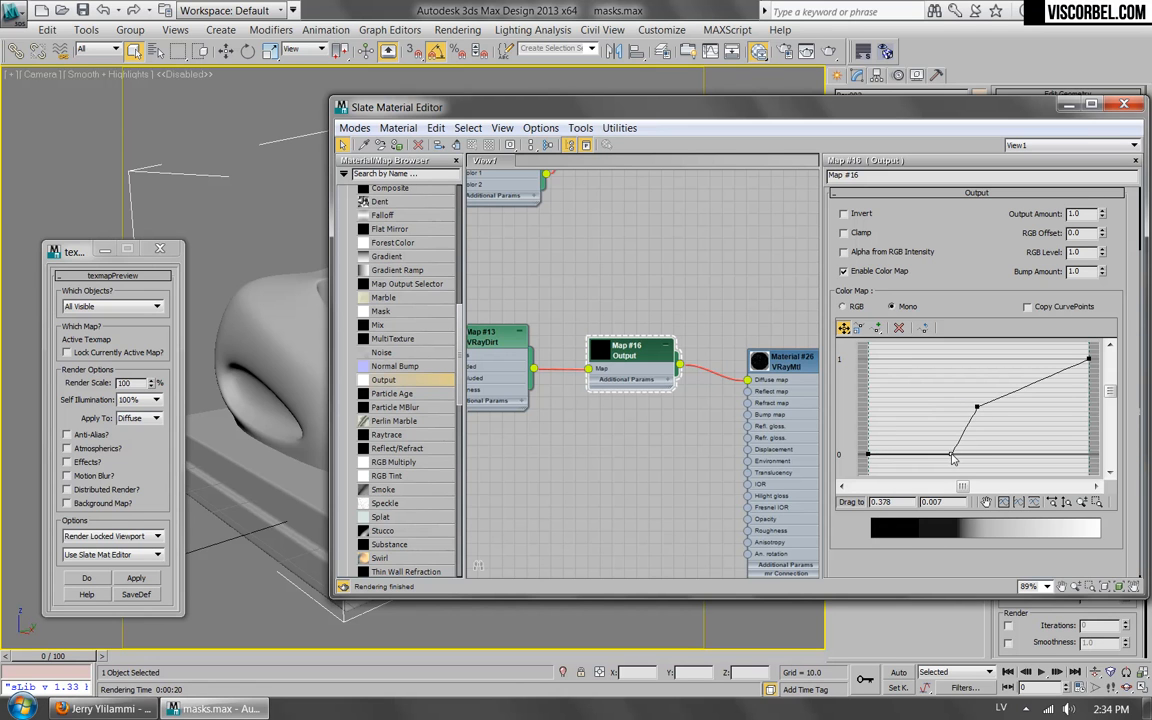
left_click_drag(977, 407, 986, 362)
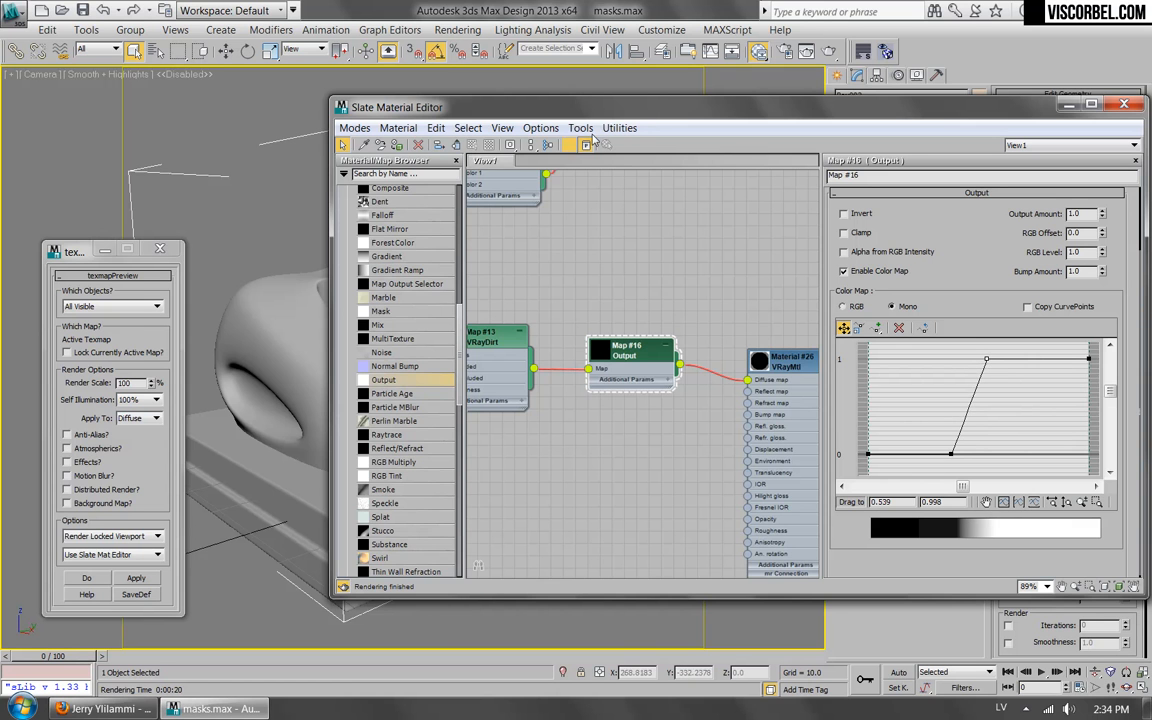
Shift the Output curve's lower point to about (0.223, 0.0) and upper point to about (0.307, 0.991), rendering before and after.
mouse_move(638, 112)
left_mouse_down()
mouse_move(566, 558)
mouse_move(654, 121)
left_mouse_up()
left_click(829, 52)
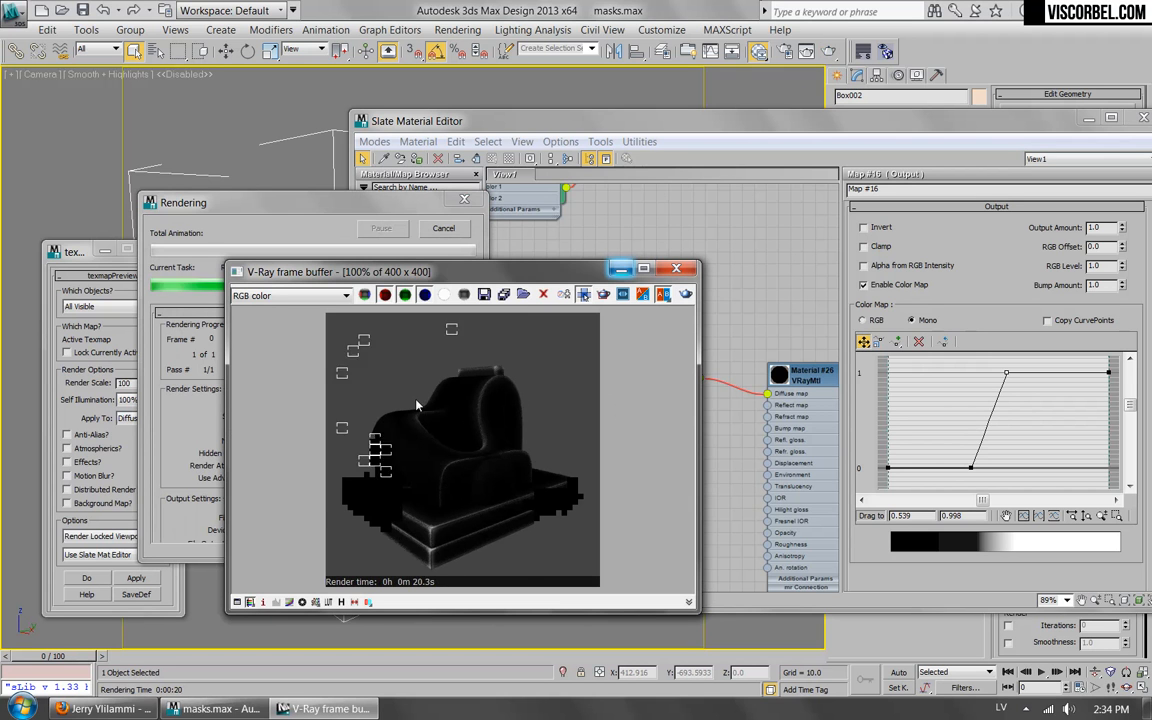
left_click_drag(1008, 373, 970, 373)
mouse_move(967, 475)
left_mouse_down()
mouse_move(945, 466)
mouse_move(963, 461)
left_mouse_up()
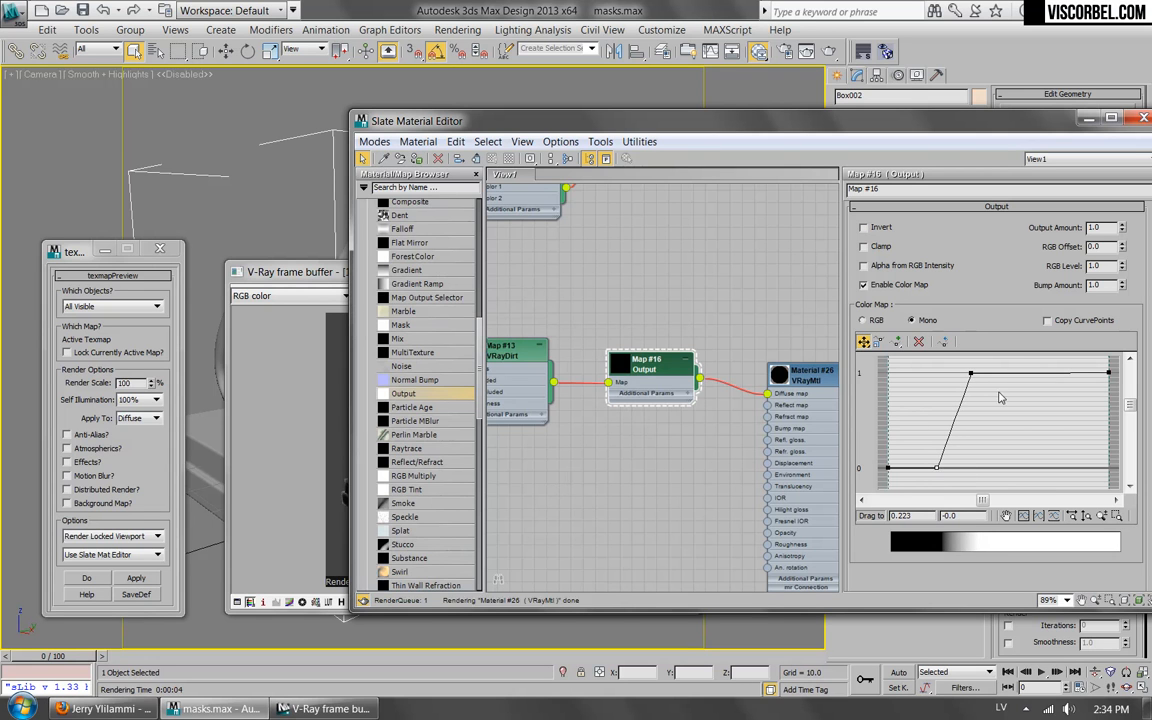
left_click_drag(969, 372, 955, 373)
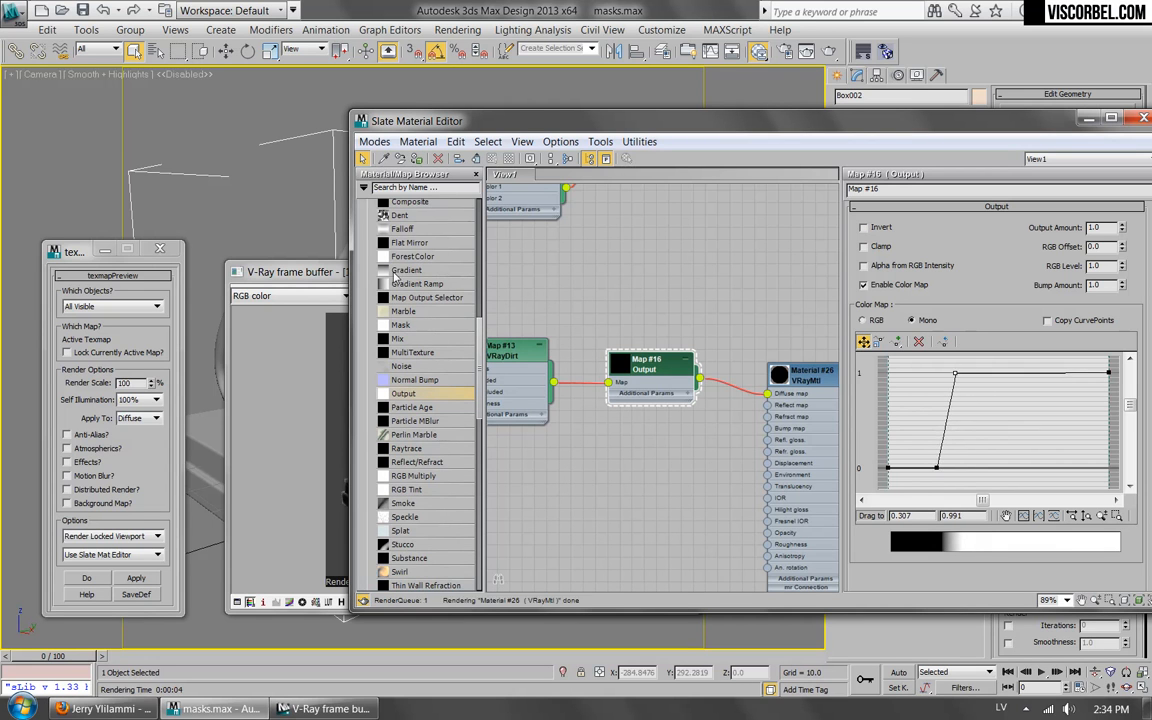
left_click(686, 296)
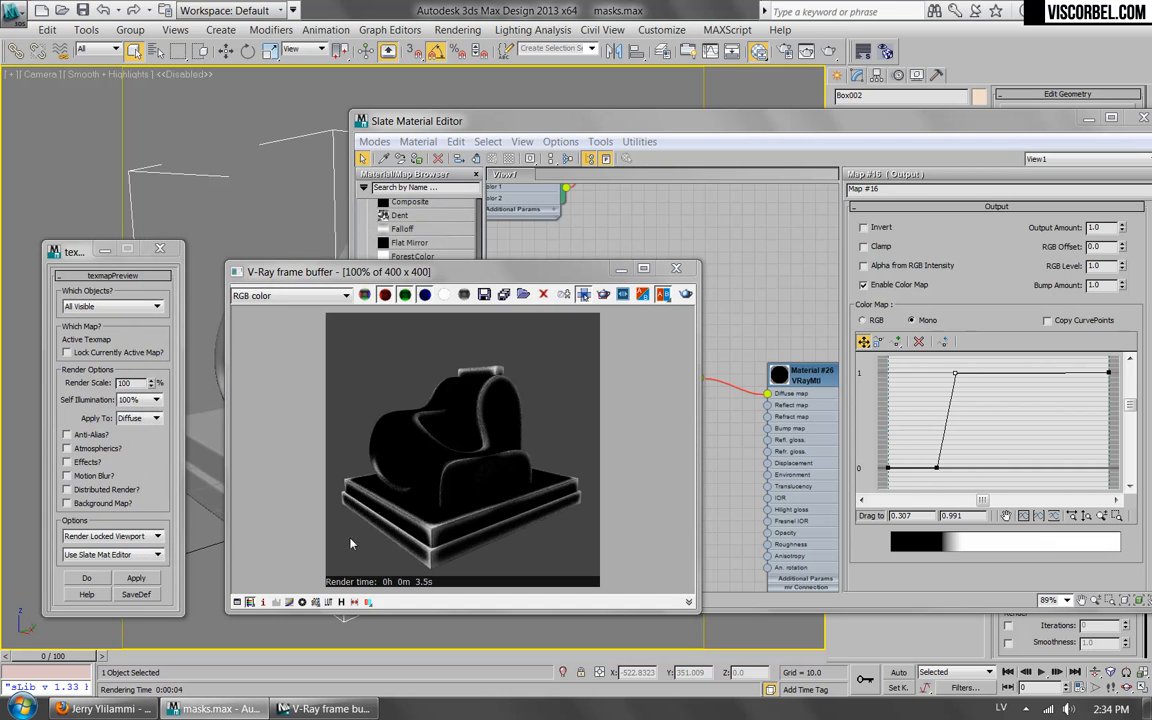
Open the VRayDirt map from the Output map, set its subdivs to 32 and render the scene again.
left_click(997, 246)
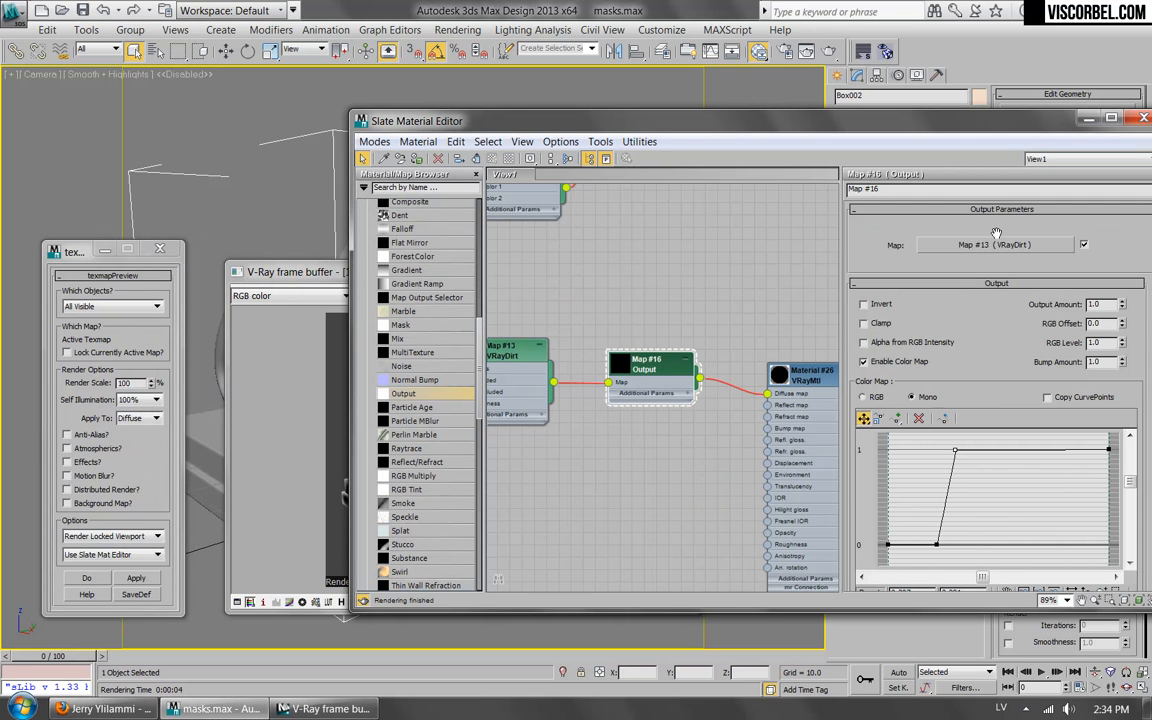
left_click(990, 246)
double_click(1115, 228)
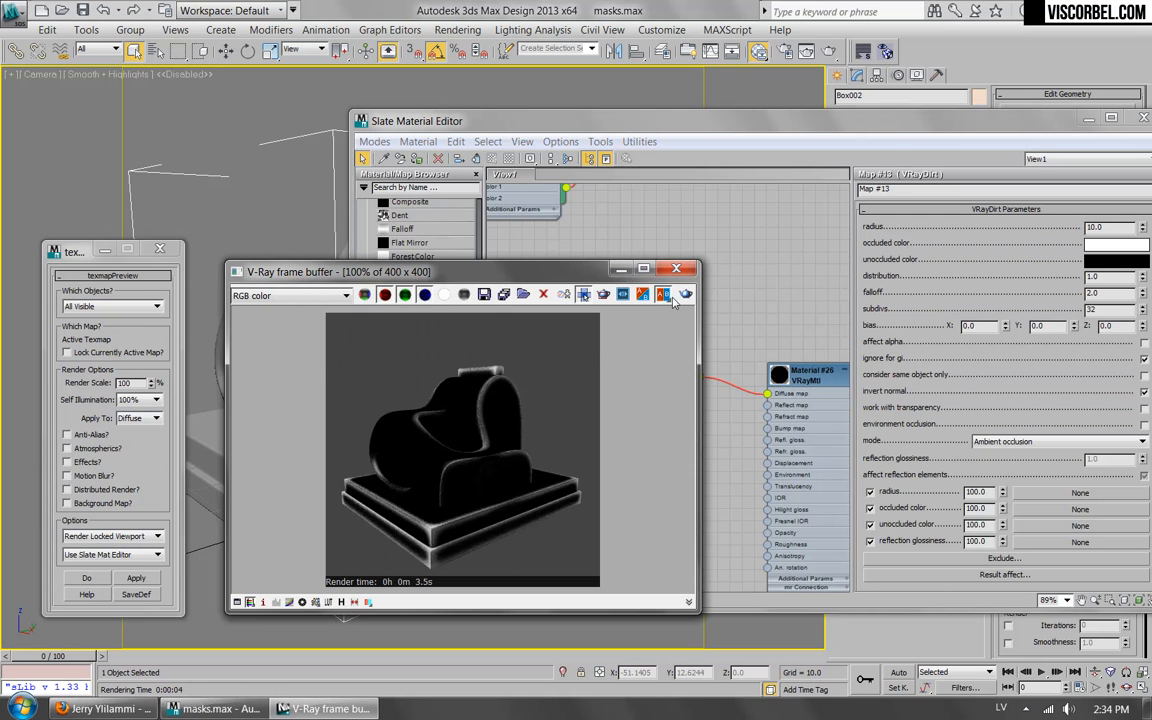
left_click(685, 294)
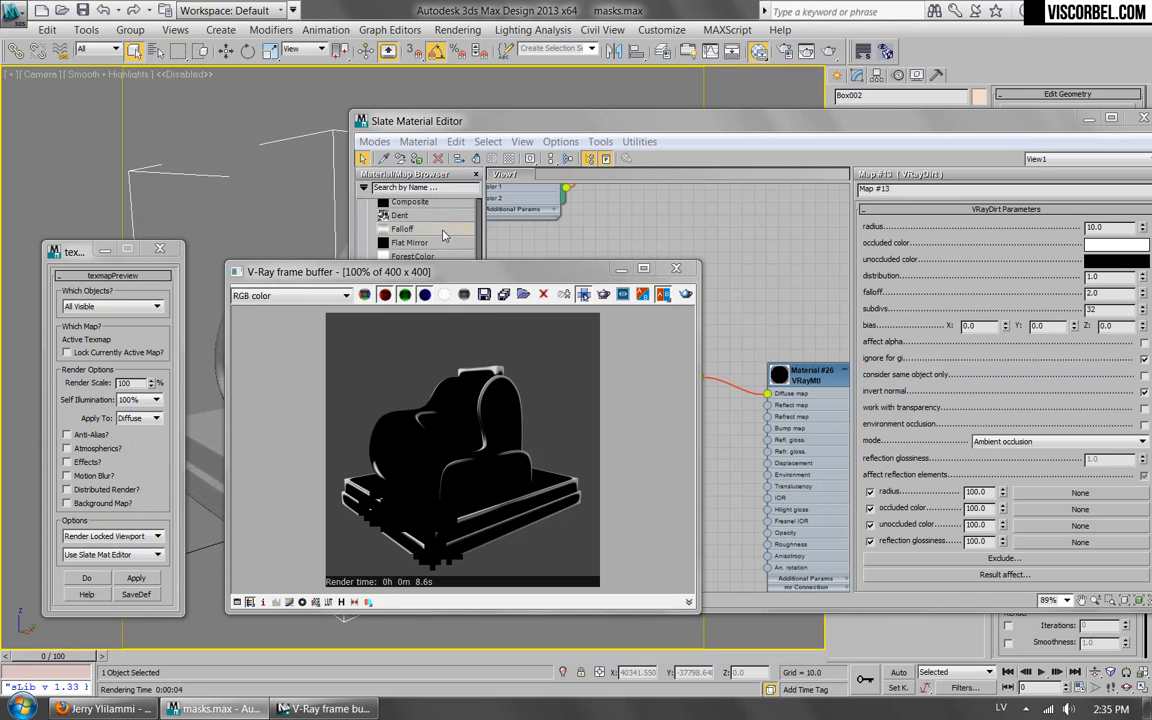
Set the VRayDirt falloff to 1.0 and render the scene again.
left_click(1115, 293)
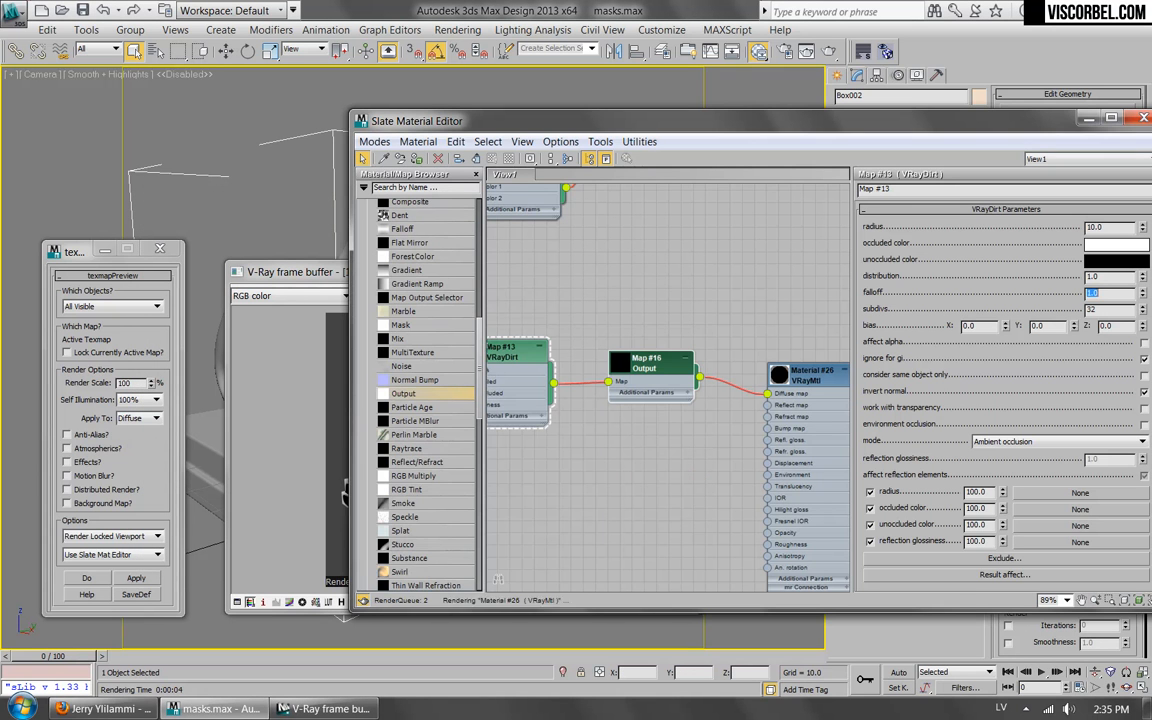
left_click(345, 369)
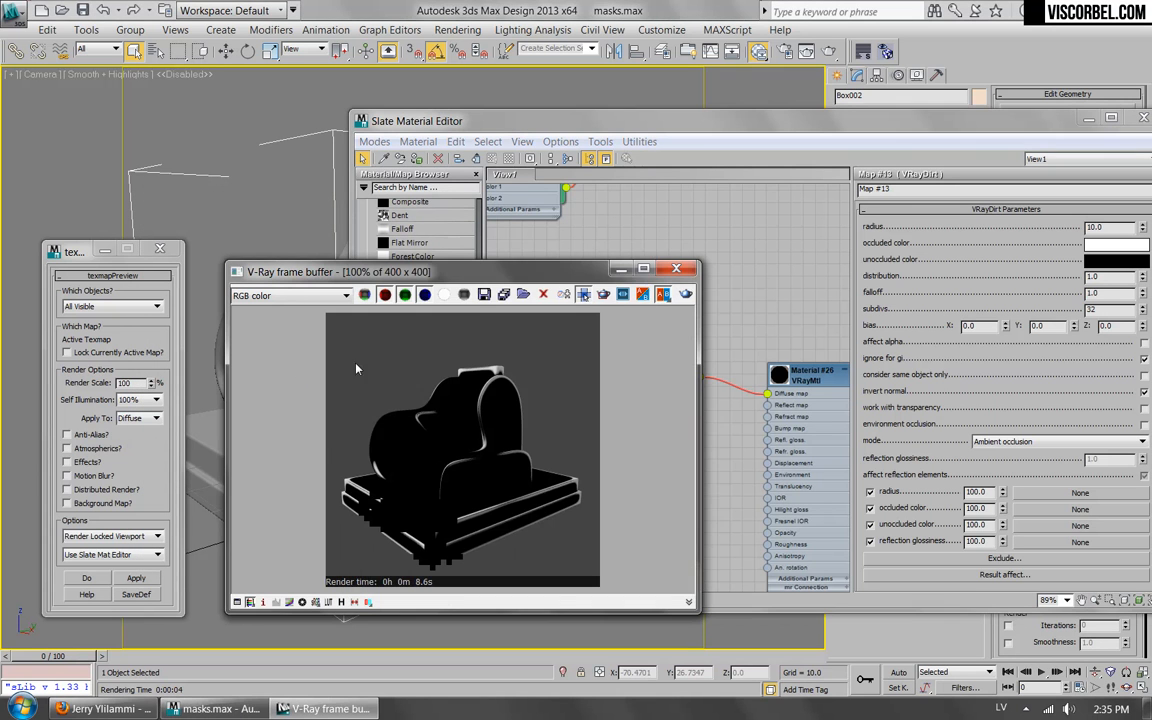
left_click(686, 294)
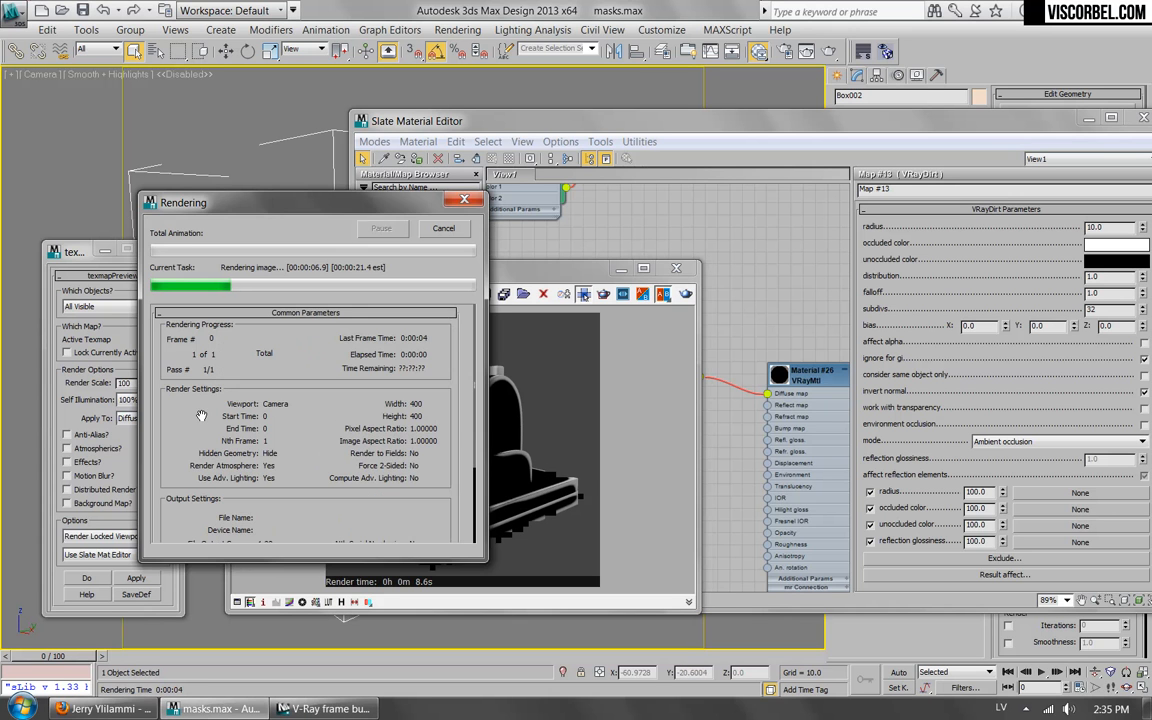
Set the VRayDirt Z bias to 5.0 and start a test render, cancelling it partway.
left_click(1105, 326)
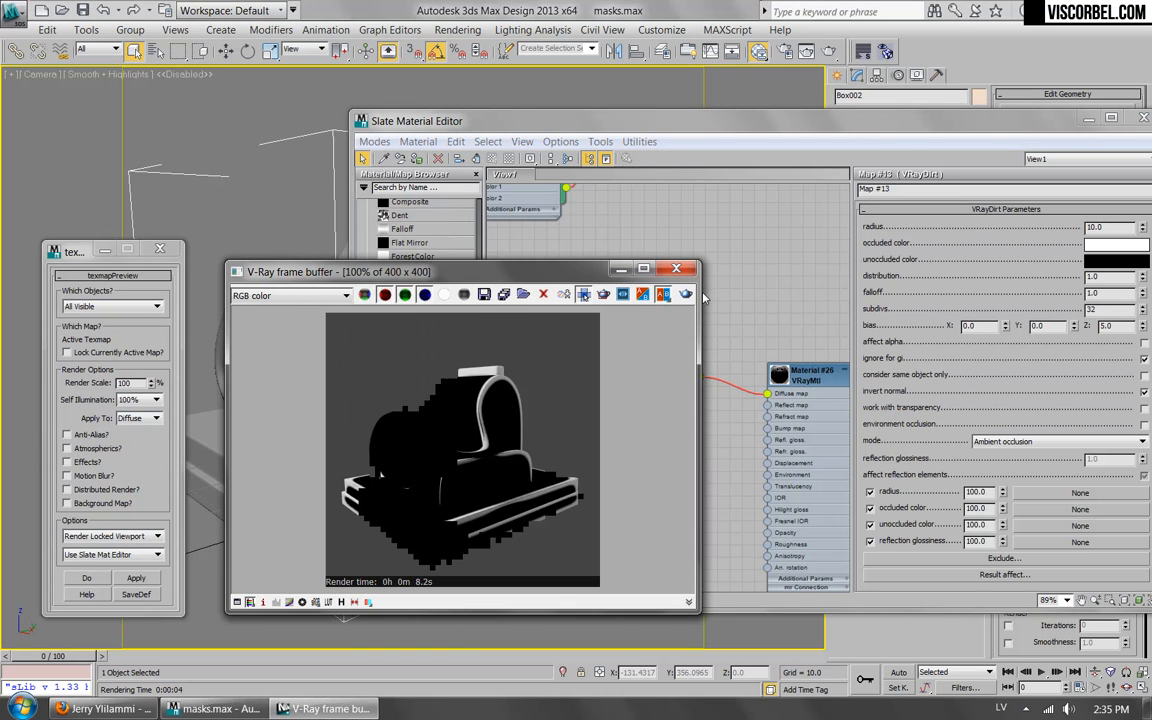
left_click(685, 294)
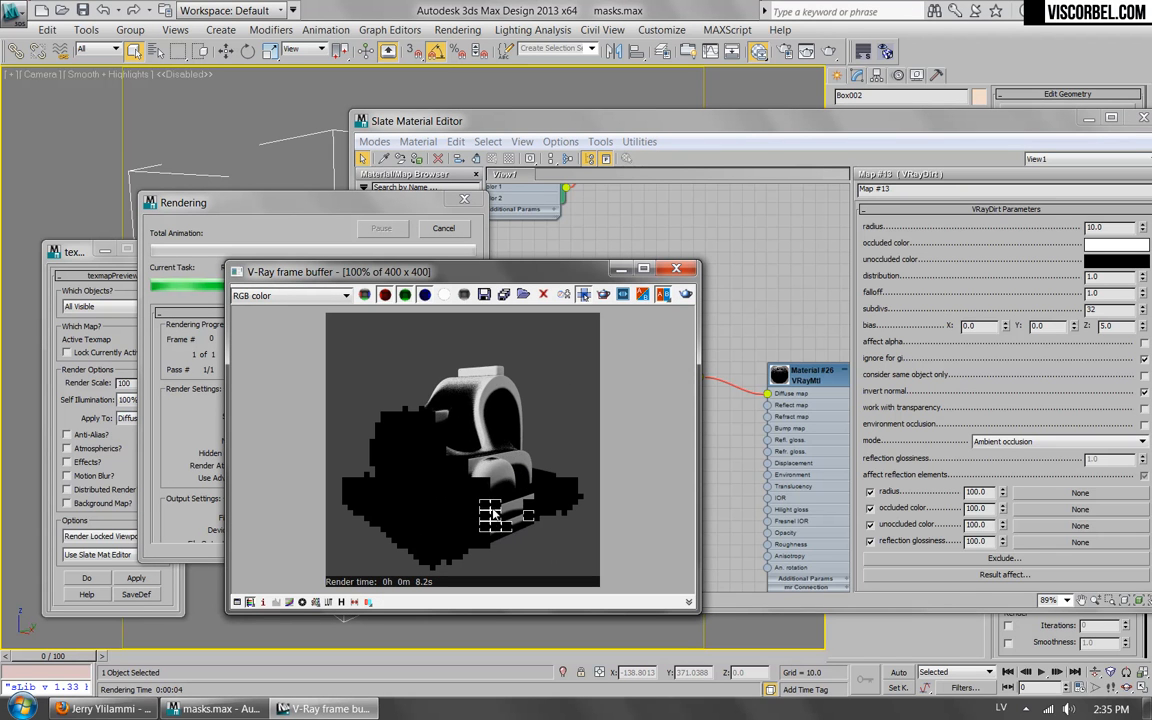
left_click(443, 230)
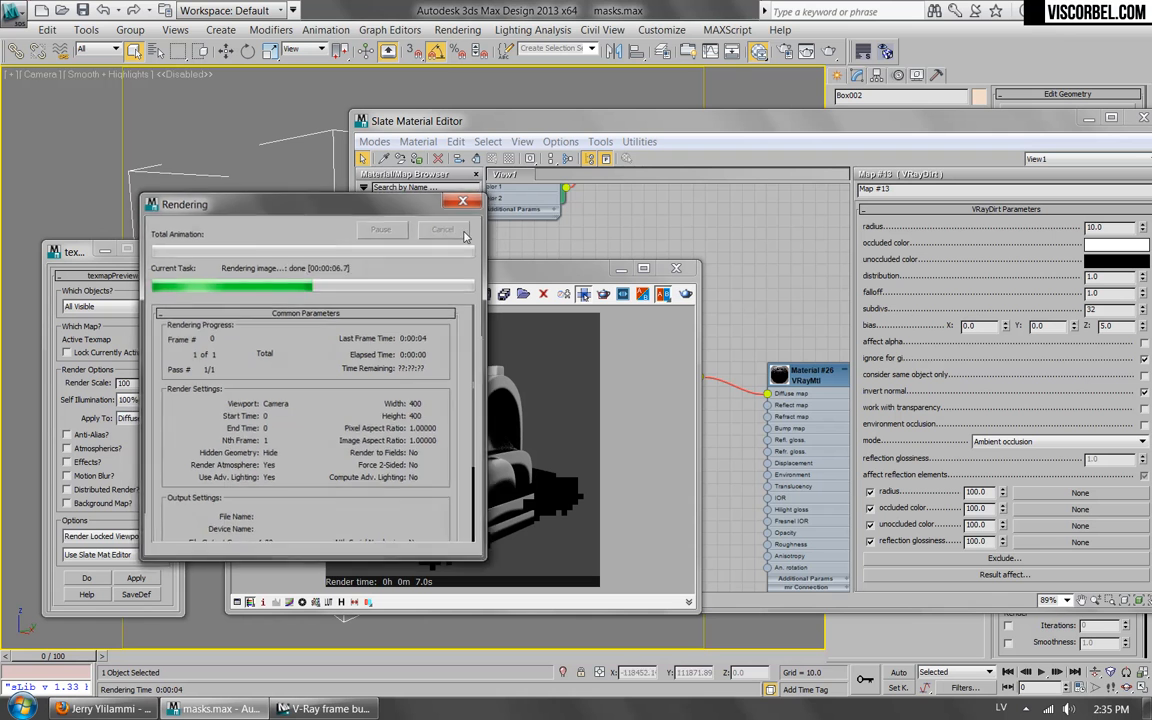
Turn off Invert normal on the VRayDirt map and render the biased mask.
left_click(1143, 395)
left_click(280, 330)
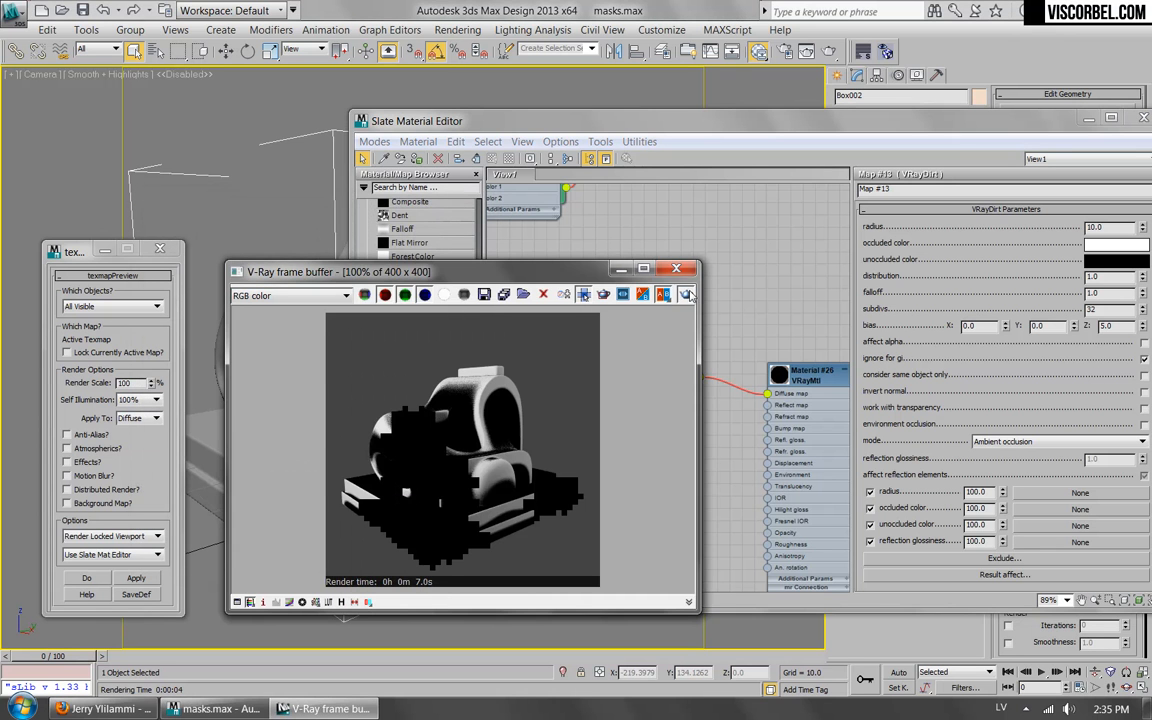
left_click(686, 293)
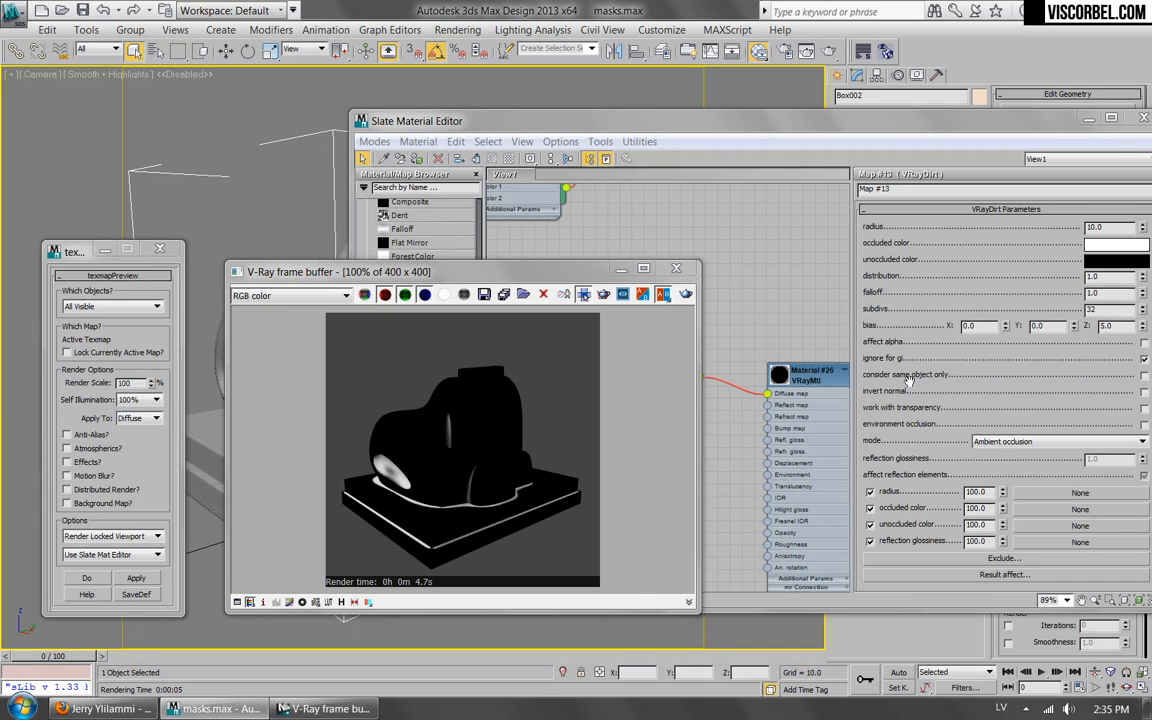
Turn Invert normal back on for the VRayDirt map and render the biased mask again.
left_click(1144, 392)
left_click(236, 364)
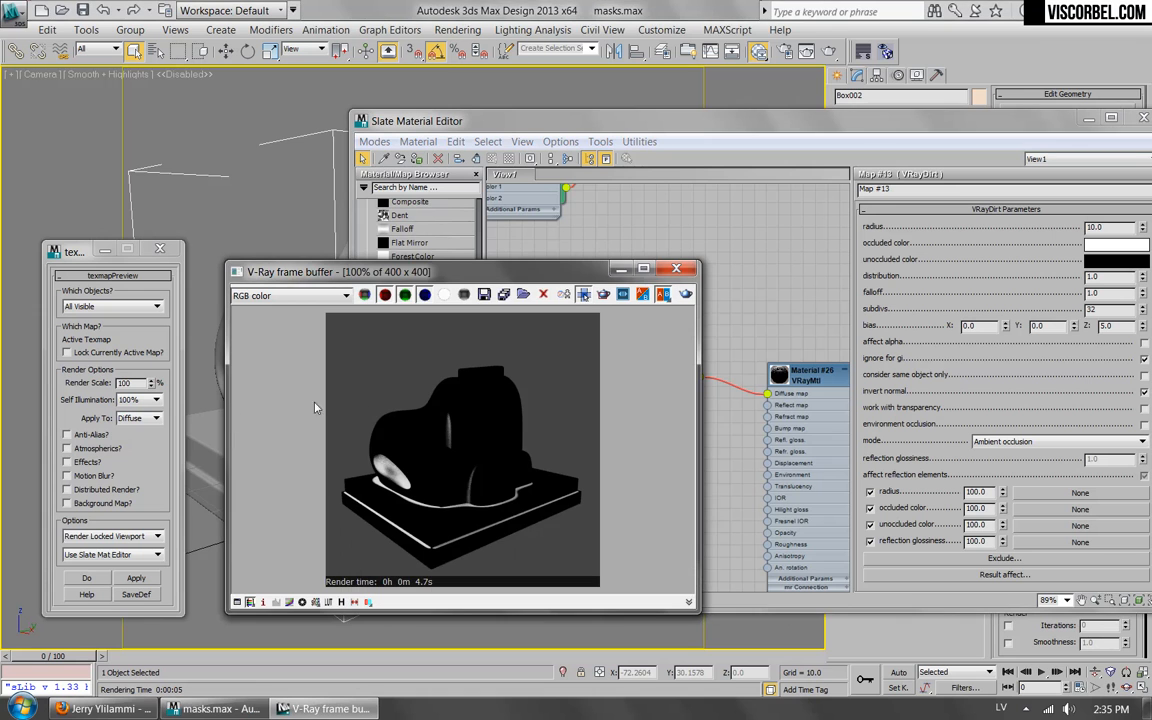
left_click(686, 297)
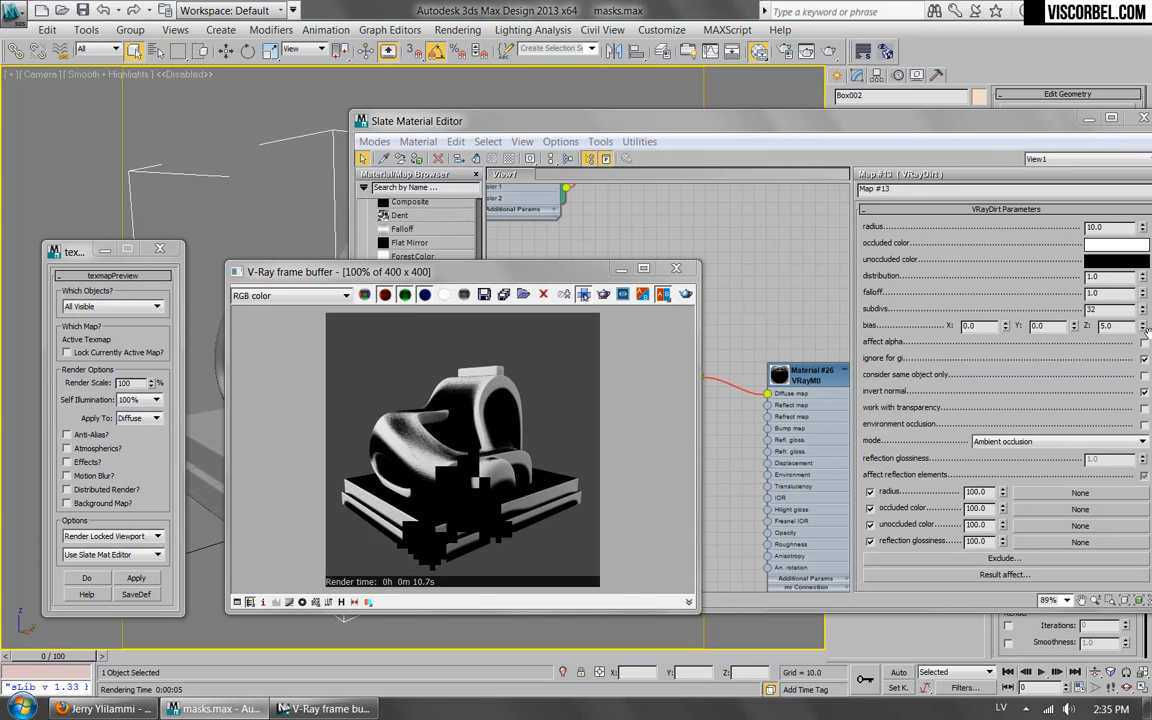
Reset the VRayDirt Z bias to 0.0 and close the V-Ray frame buffer.
left_click(1032, 302)
left_click(293, 416)
left_click(677, 269)
Disconnect the Output map from the material's Diffuse map.
middle_click_drag(648, 378, 724, 374)
scroll(577, 386, "down", 1)
mouse_move(727, 372)
left_mouse_down()
mouse_move(632, 372)
mouse_move(720, 371)
mouse_move(704, 372)
left_mouse_up()
left_click_drag(786, 396, 742, 519)
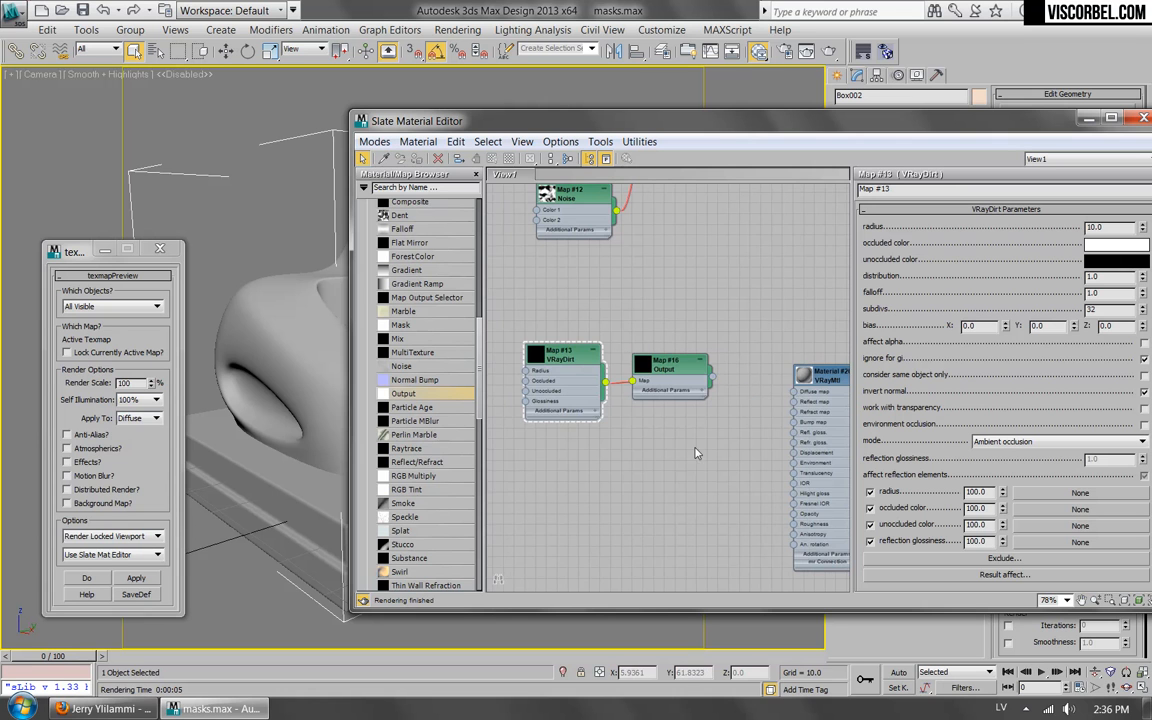
Add a Falloff map, connect it to the VRayMtl's Diffuse map, and enlarge the preview thumbnails of both nodes.
middle_click_drag(705, 453, 622, 447)
scroll(622, 447, "down", 1)
left_click_drag(800, 125, 828, 99)
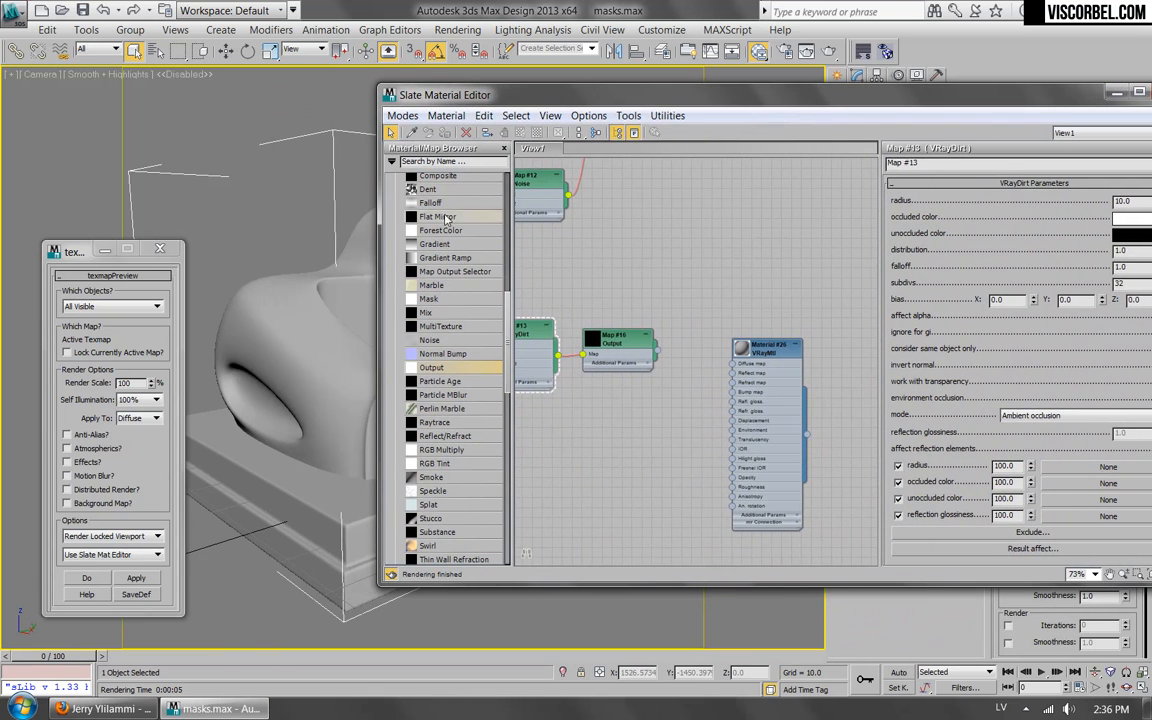
left_click_drag(430, 203, 752, 347)
scroll(628, 420, "up", 2)
double_click(594, 430)
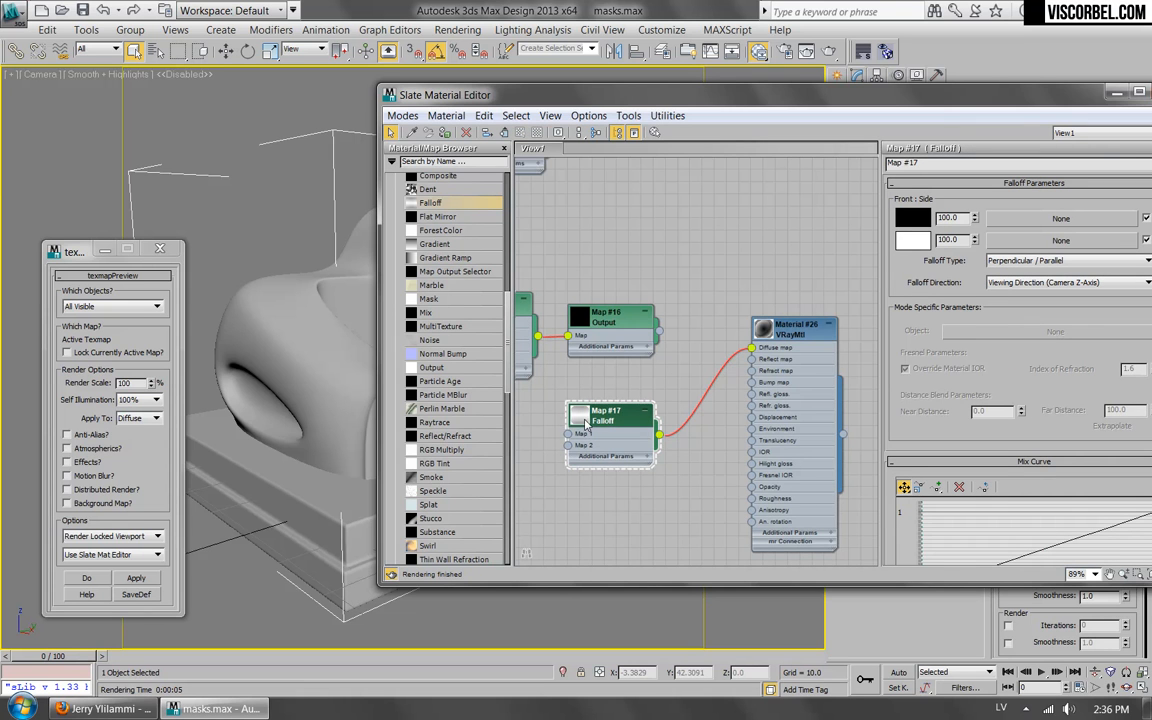
double_click(586, 424)
double_click(767, 332)
middle_click_drag(709, 464, 630, 430)
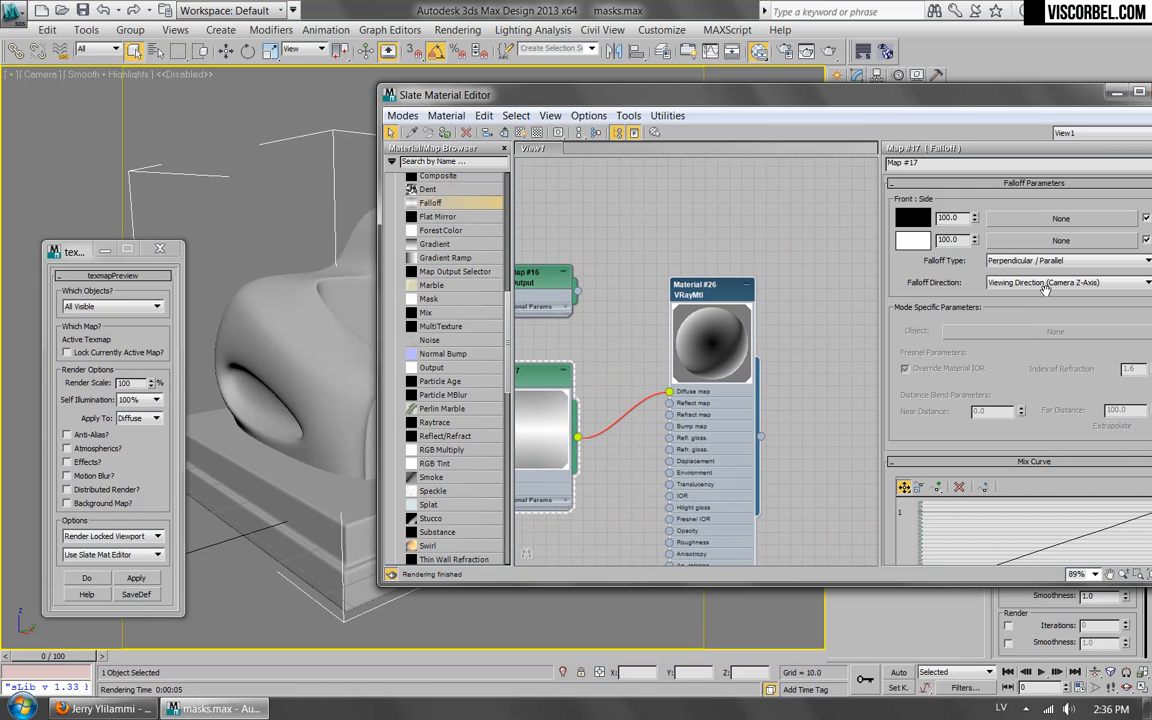
Set the Falloff map's type to Towards / Away and its direction to World Z-Axis.
left_click(1066, 260)
left_click(1040, 272)
left_click_drag(950, 96, 782, 101)
left_click(845, 288)
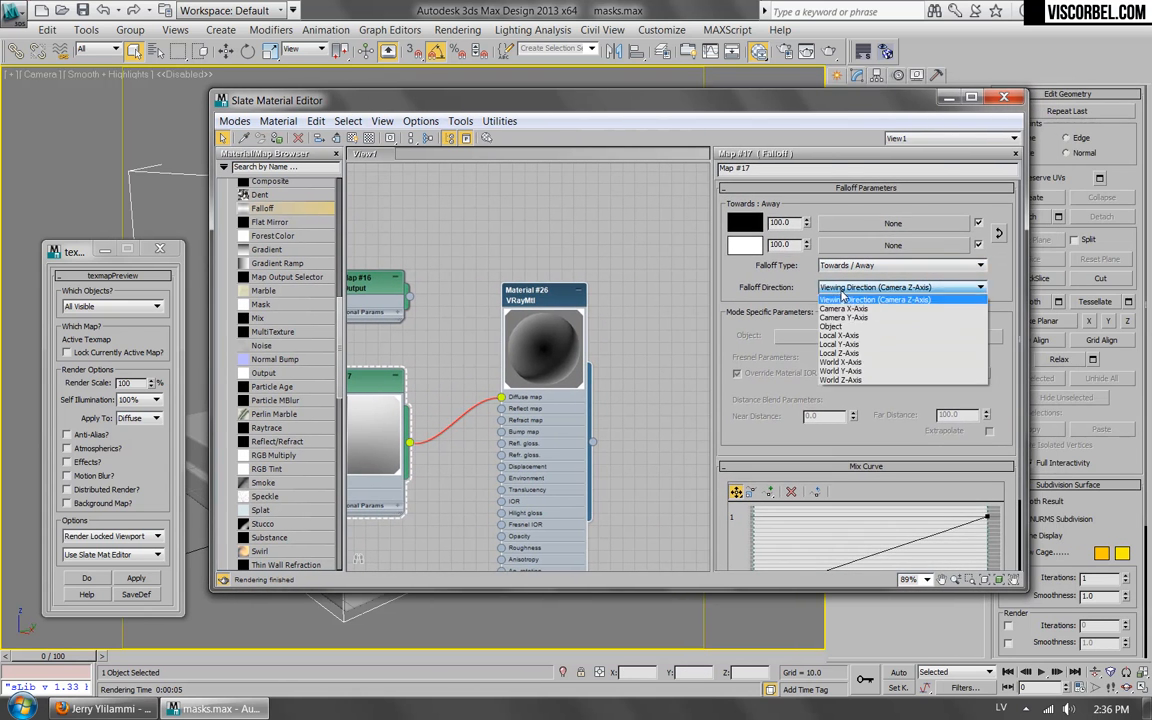
left_click(838, 382)
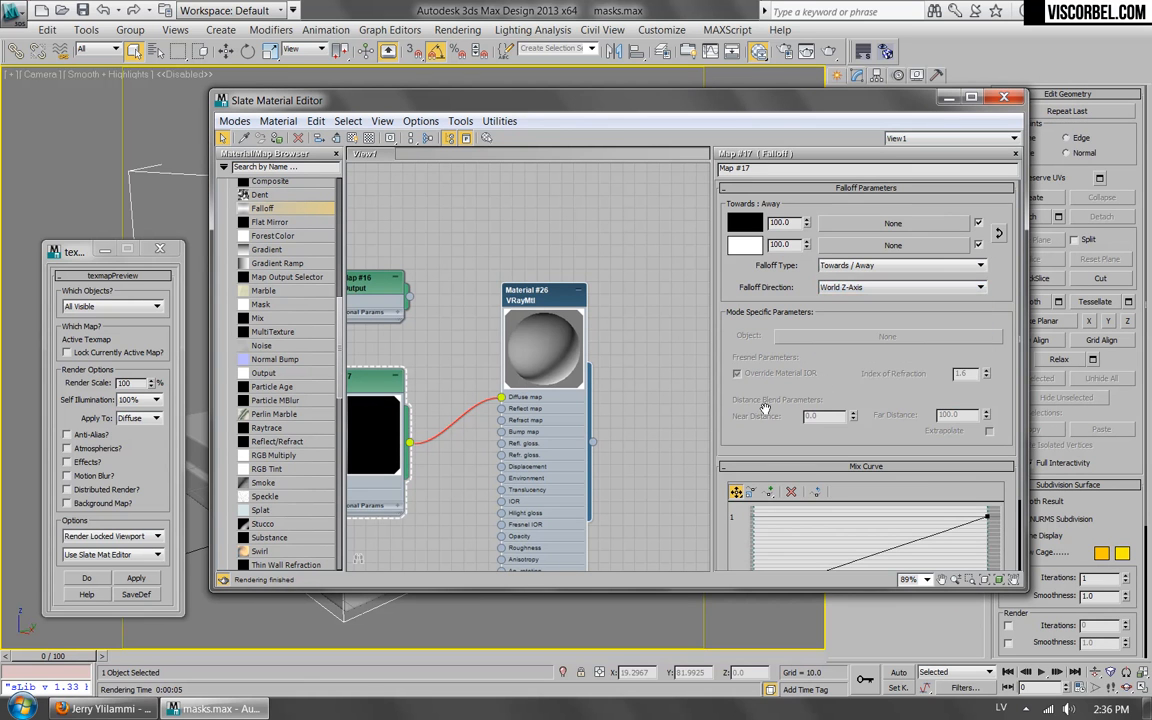
Add two points near the middle of the Falloff mix curve and align them into a vertical black-to-white step.
scroll(783, 425, "down", 3)
left_click(770, 421)
left_click(831, 497)
left_click(735, 421)
left_click_drag(831, 497, 850, 447)
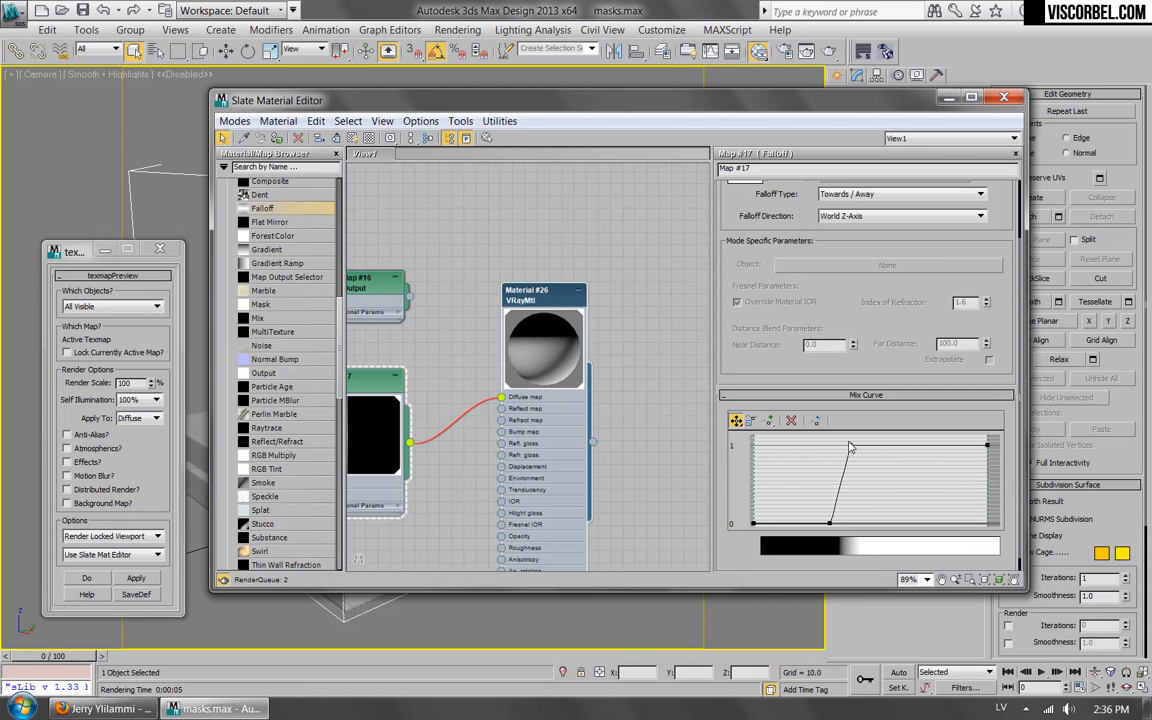
left_click_drag(829, 522, 850, 522)
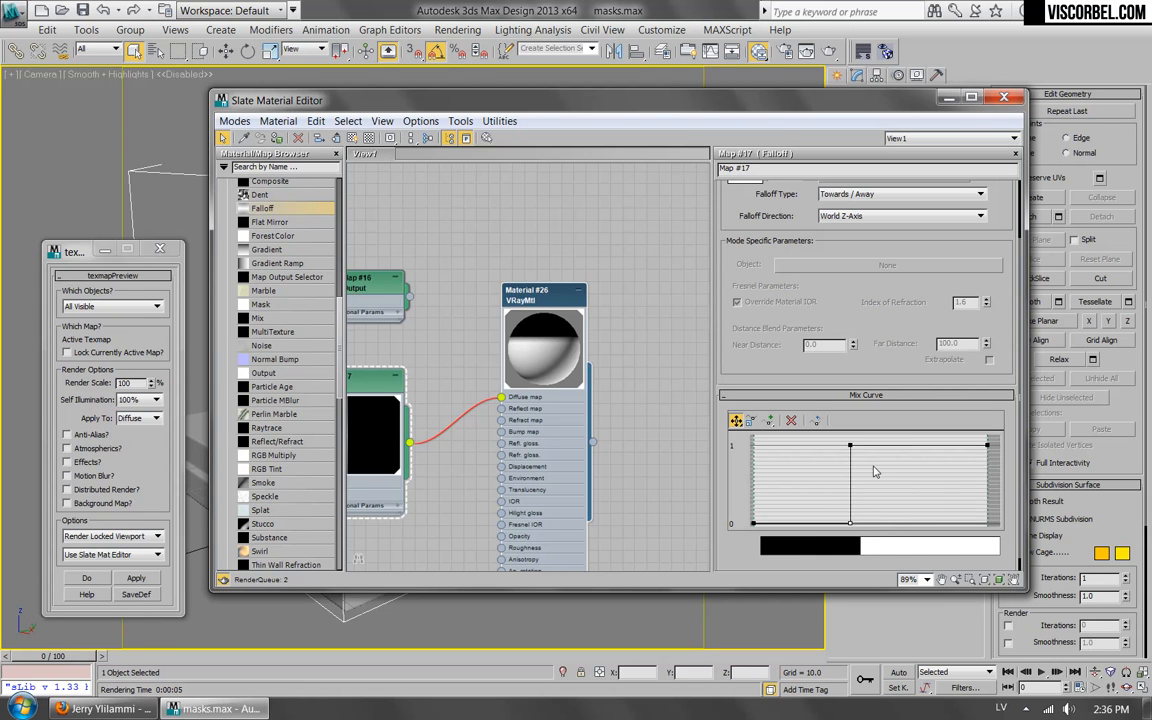
Shift both middle mix curve points slightly towards the white end, leaving a narrow, steep gradient between them.
left_click_drag(850, 446, 889, 448)
left_click_drag(850, 522, 868, 522)
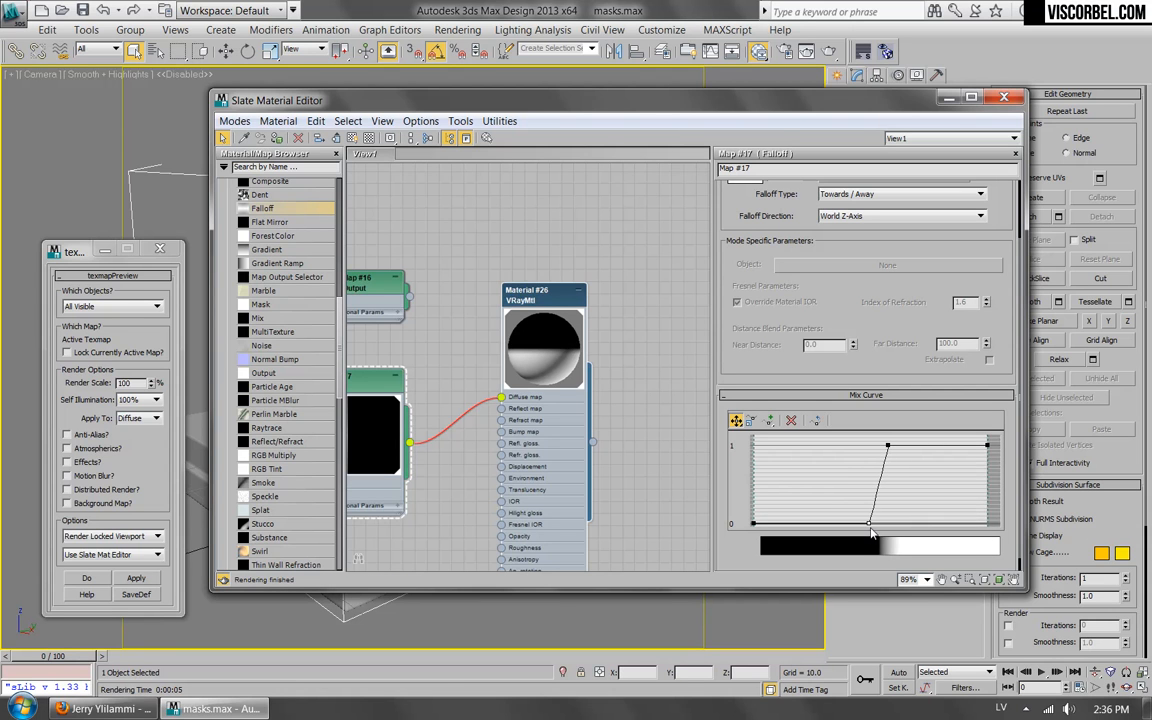
left_click_drag(867, 523, 856, 522)
left_click_drag(887, 445, 870, 446)
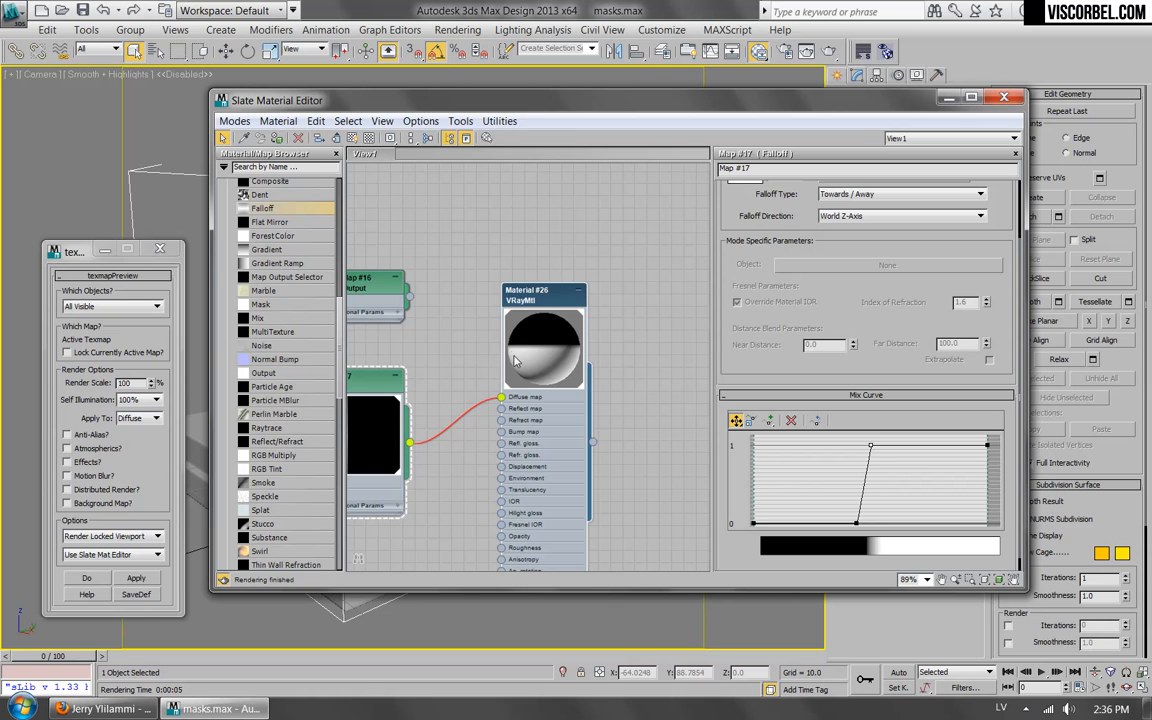
Swap the Falloff map's Towards and Away colors, render a texture preview of the mask, and close the render.
scroll(968, 250, "up", 3)
left_click(998, 234)
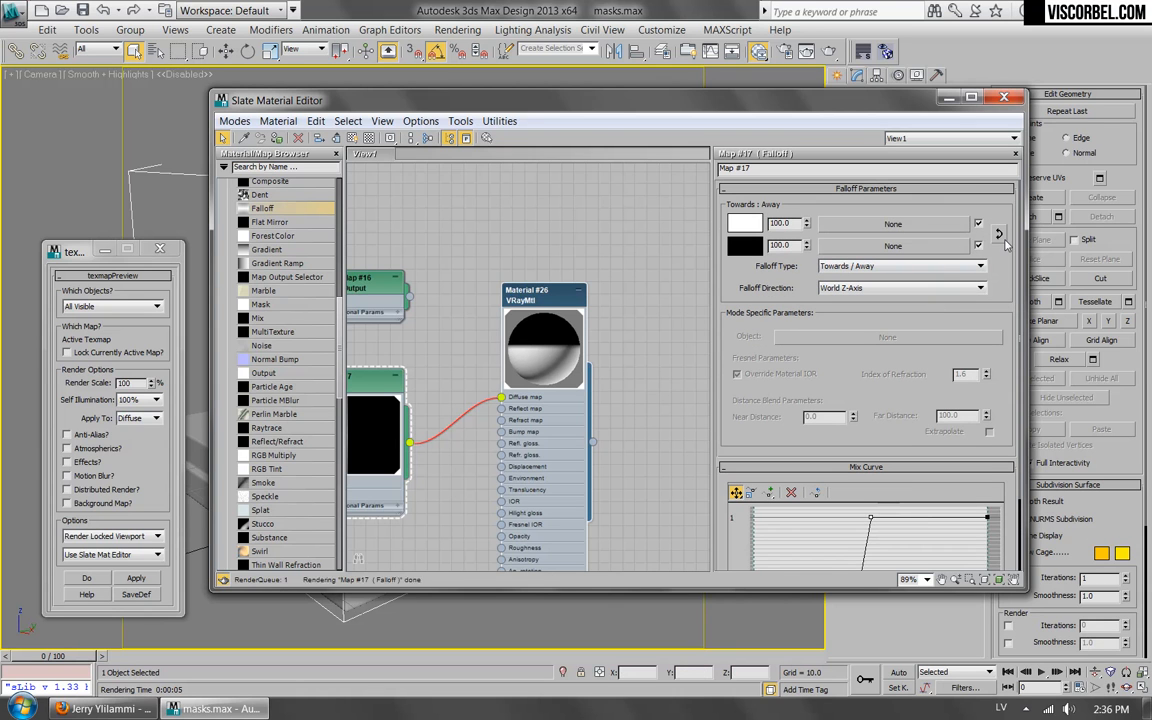
left_click(120, 581)
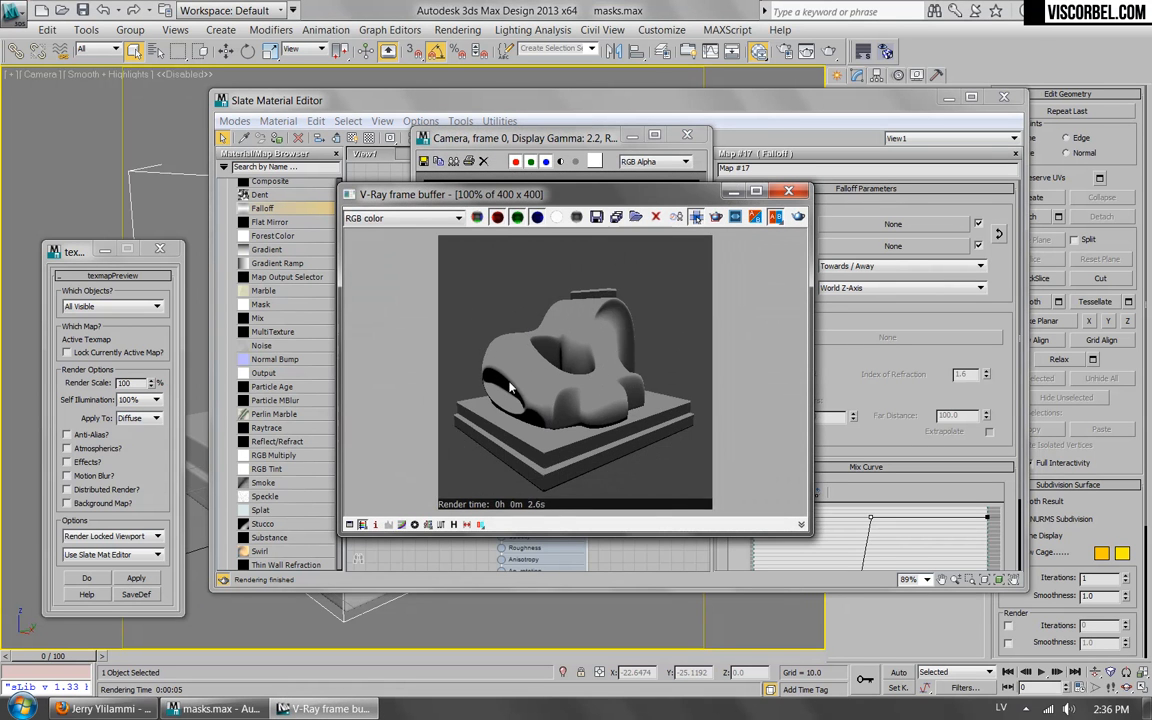
left_click(686, 135)
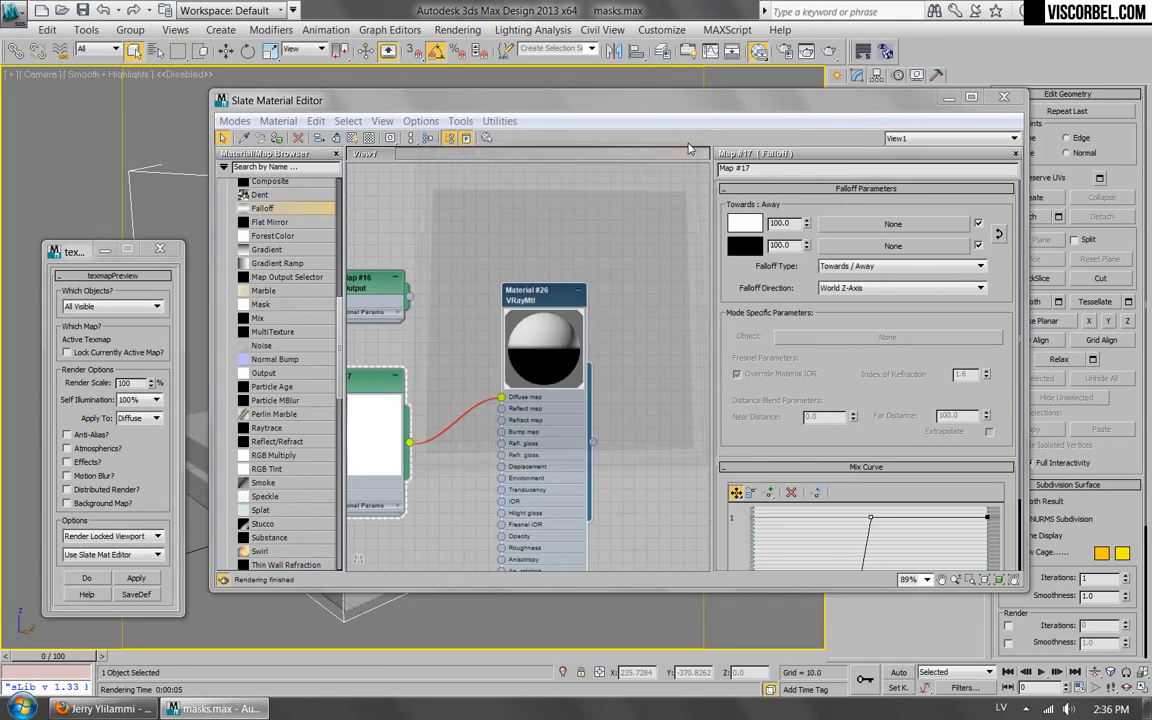
Move both middle mix curve points close to the black end, render the narrowed Falloff mask, and close the render.
scroll(851, 383, "down", 3)
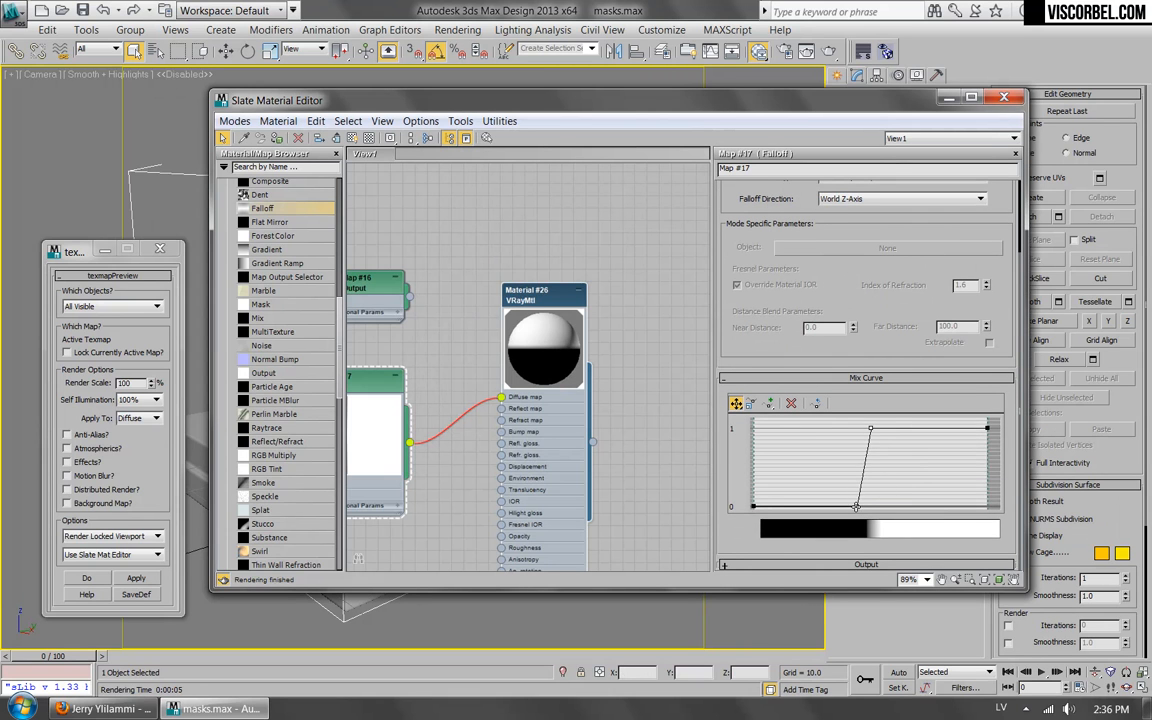
left_click_drag(856, 507, 793, 506)
left_click_drag(869, 429, 800, 429)
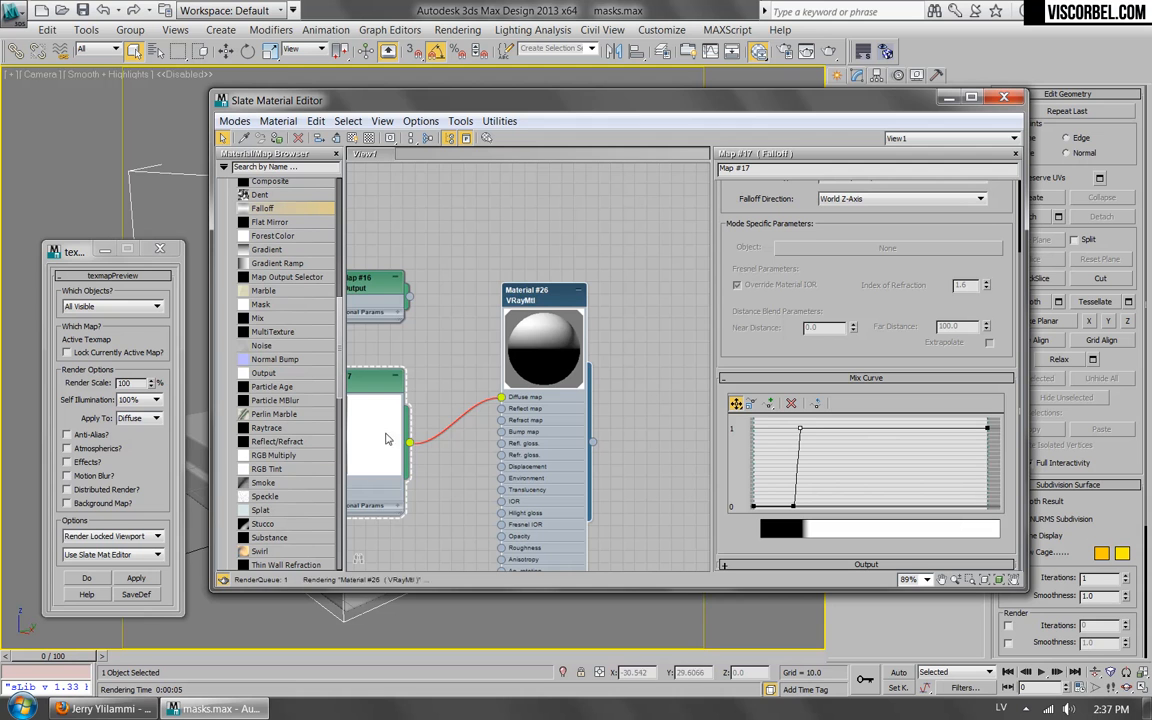
left_click(136, 581)
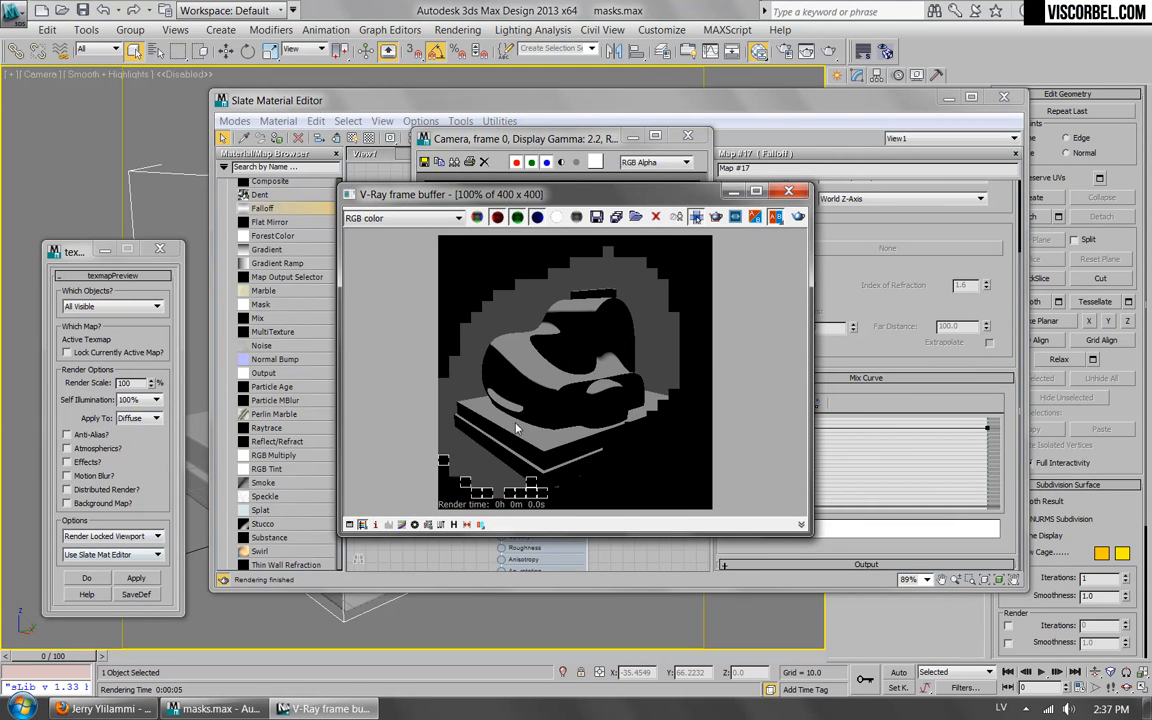
left_click(687, 135)
Disconnect the Falloff map from the material's Diffuse map and place its node beneath the VRayDirt map.
left_click_drag(813, 370, 795, 460)
middle_click_drag(429, 333, 526, 342)
scroll(467, 302, "down", 2)
scroll(466, 317, "down", 1)
left_click_drag(494, 347, 427, 338)
left_click_drag(589, 357, 444, 407)
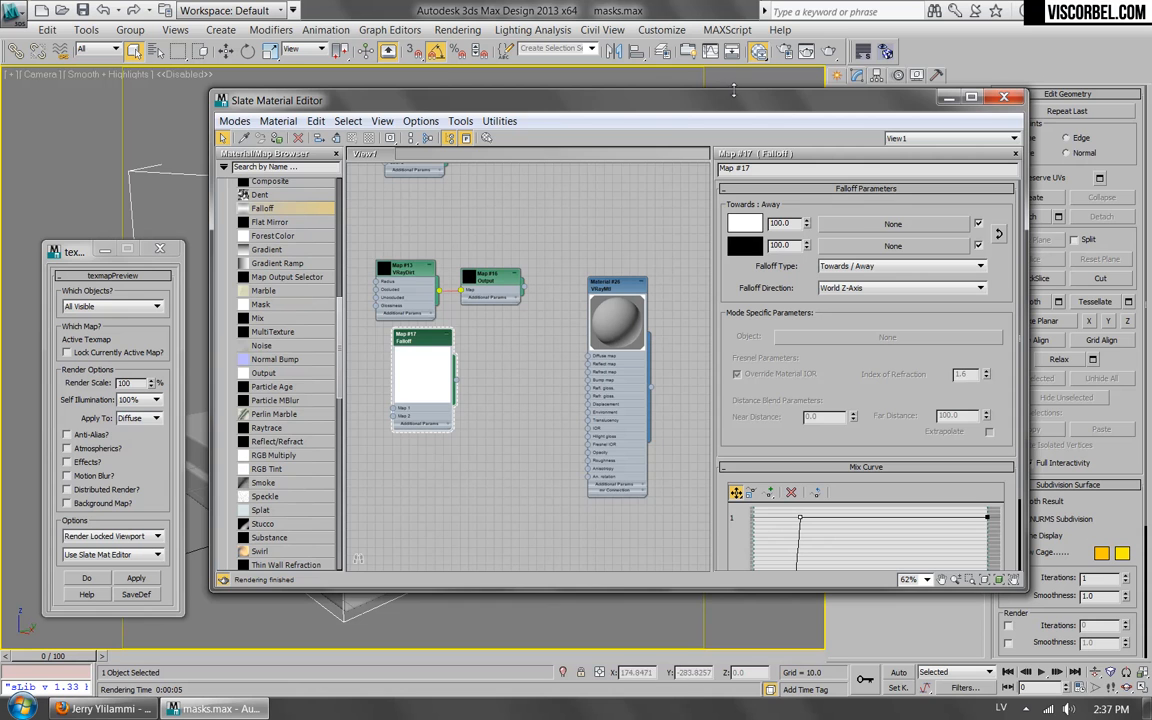
Switch to Firefox and examine the Tension Modifier page's description, demos and download options.
left_click_drag(737, 101, 676, 253)
left_click(688, 134)
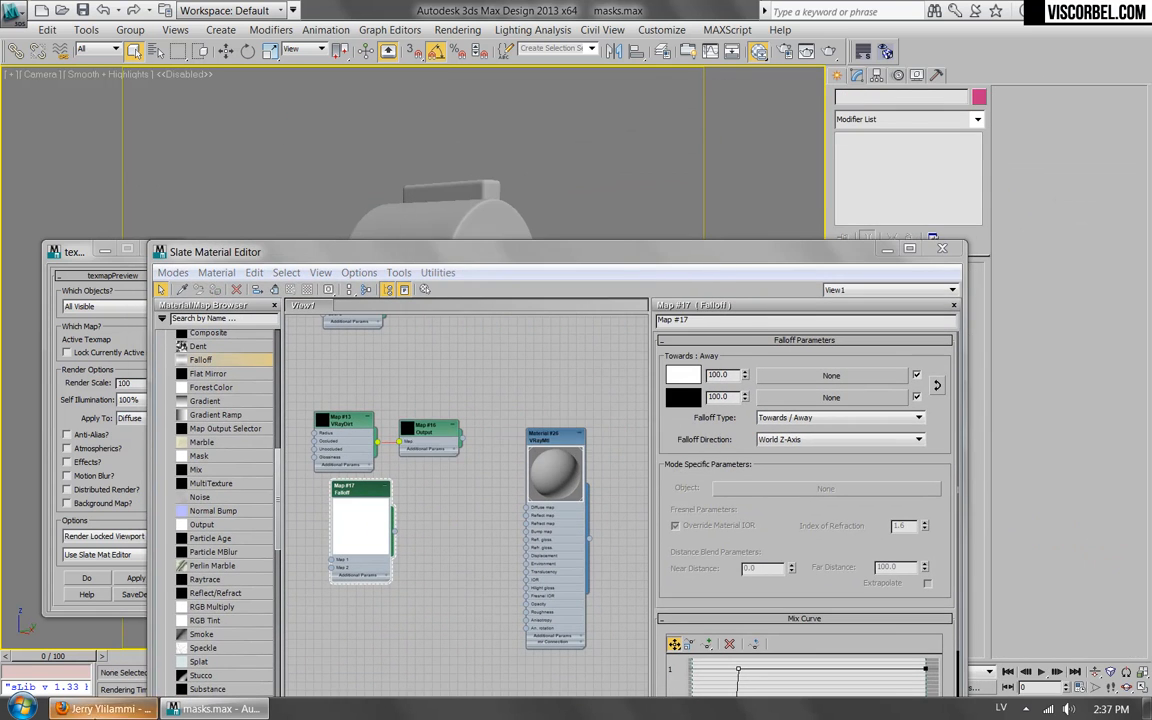
left_click(105, 708)
left_click(262, 47)
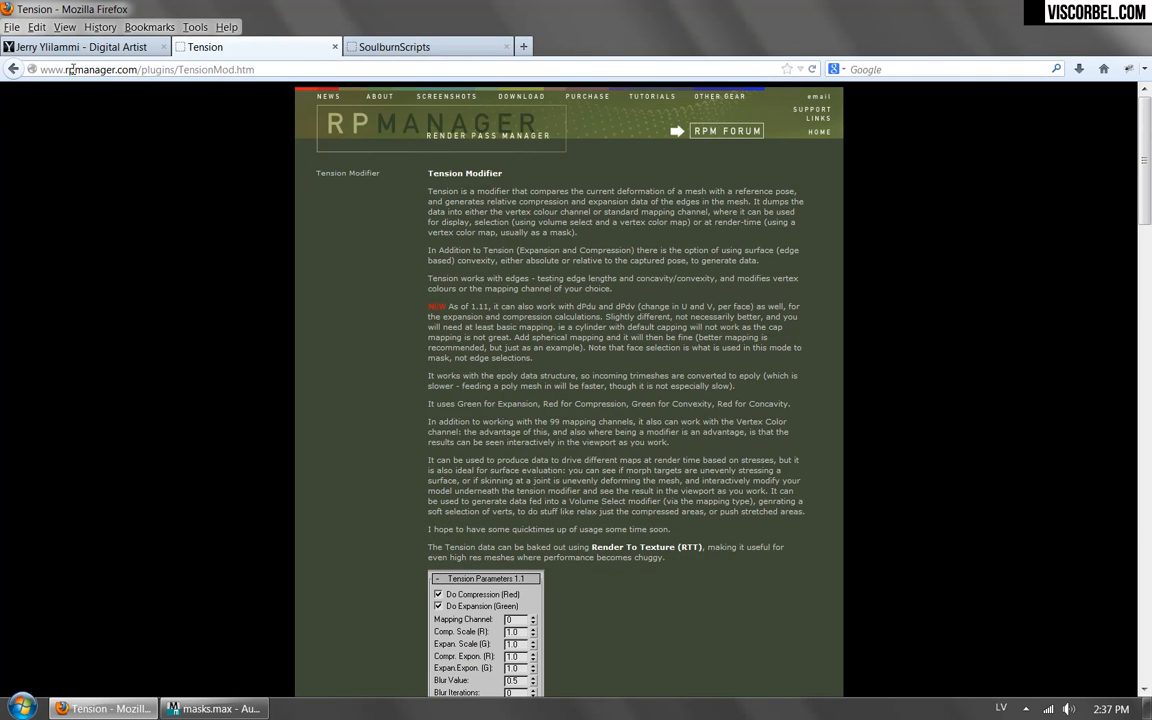
scroll(630, 321, "down", 20)
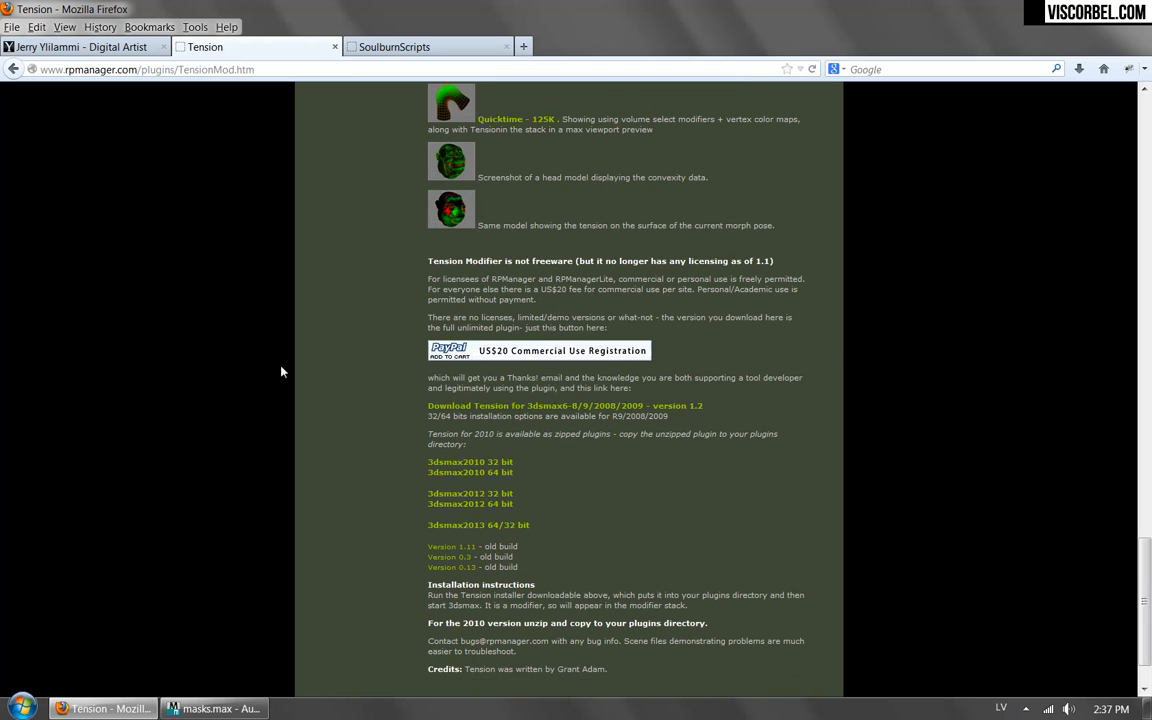
scroll(146, 350, "up", 5)
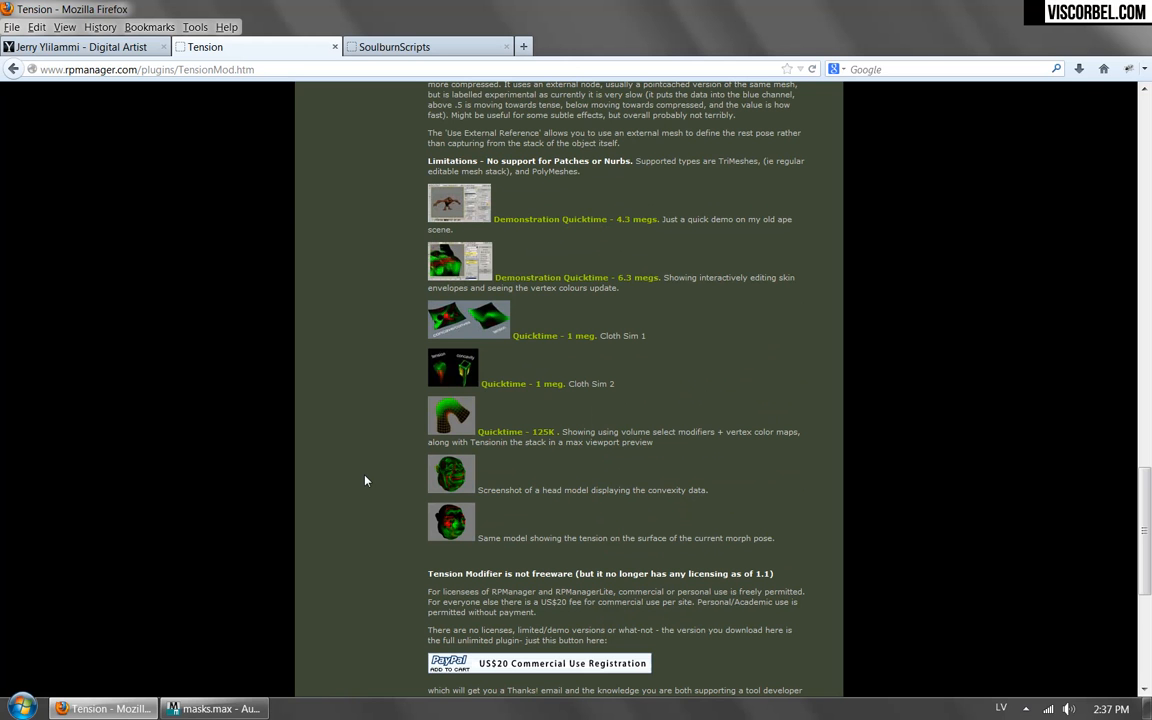
Return to 3ds Max, clear the view of the model, select it, and add a Tension modifier.
left_click(214, 708)
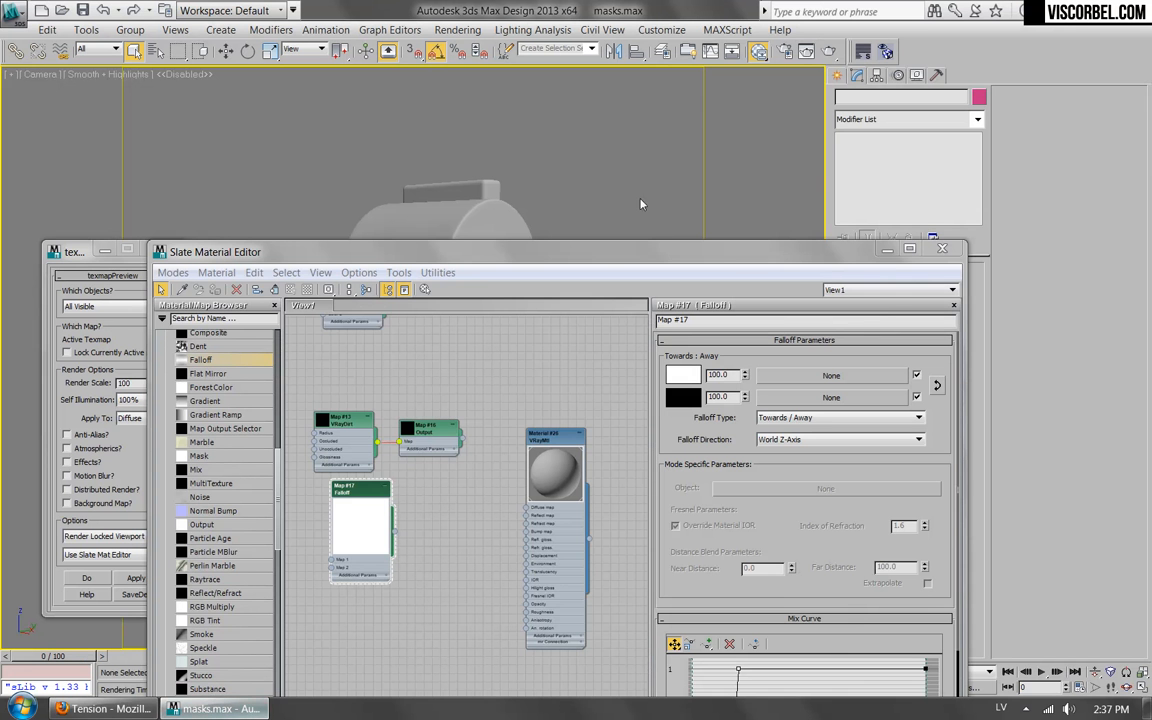
left_click_drag(614, 148, 683, 636)
left_click(519, 421)
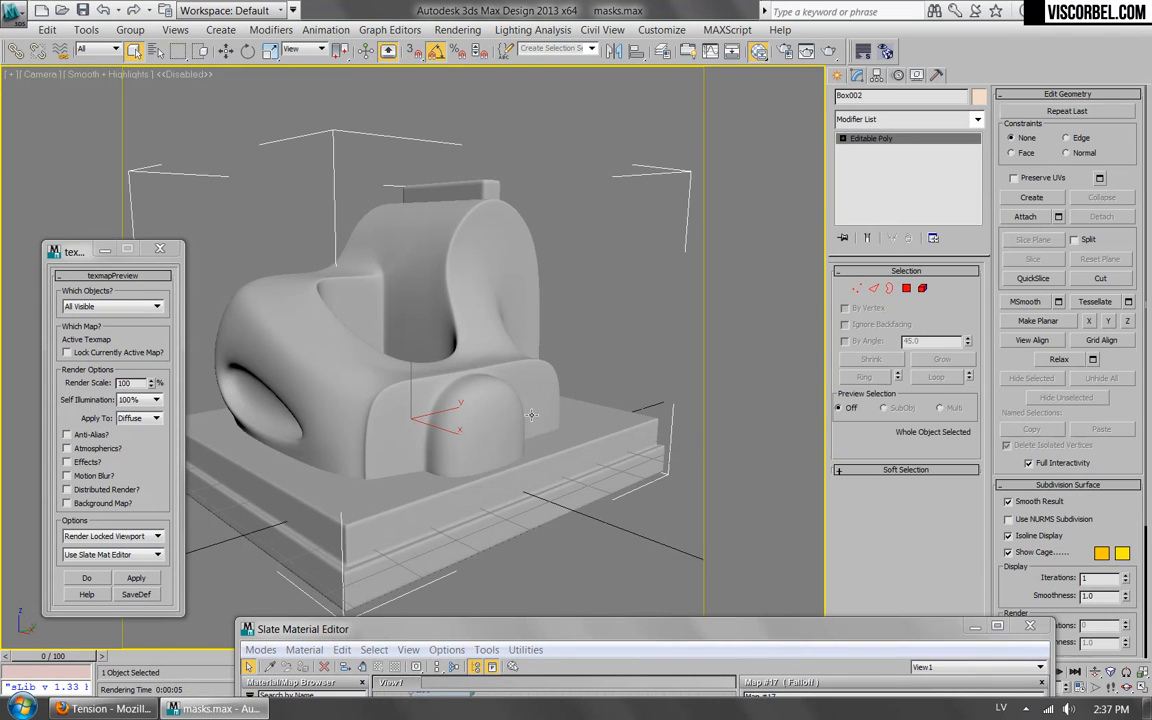
left_click(918, 120)
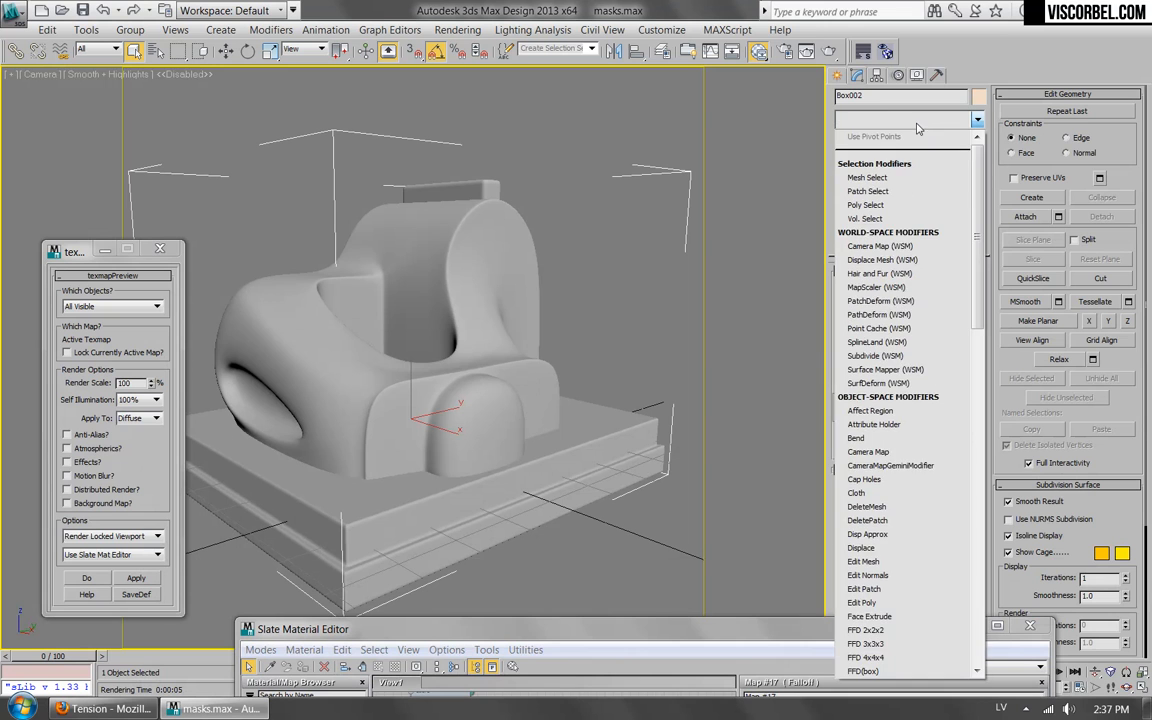
scroll(866, 440, "down", 10)
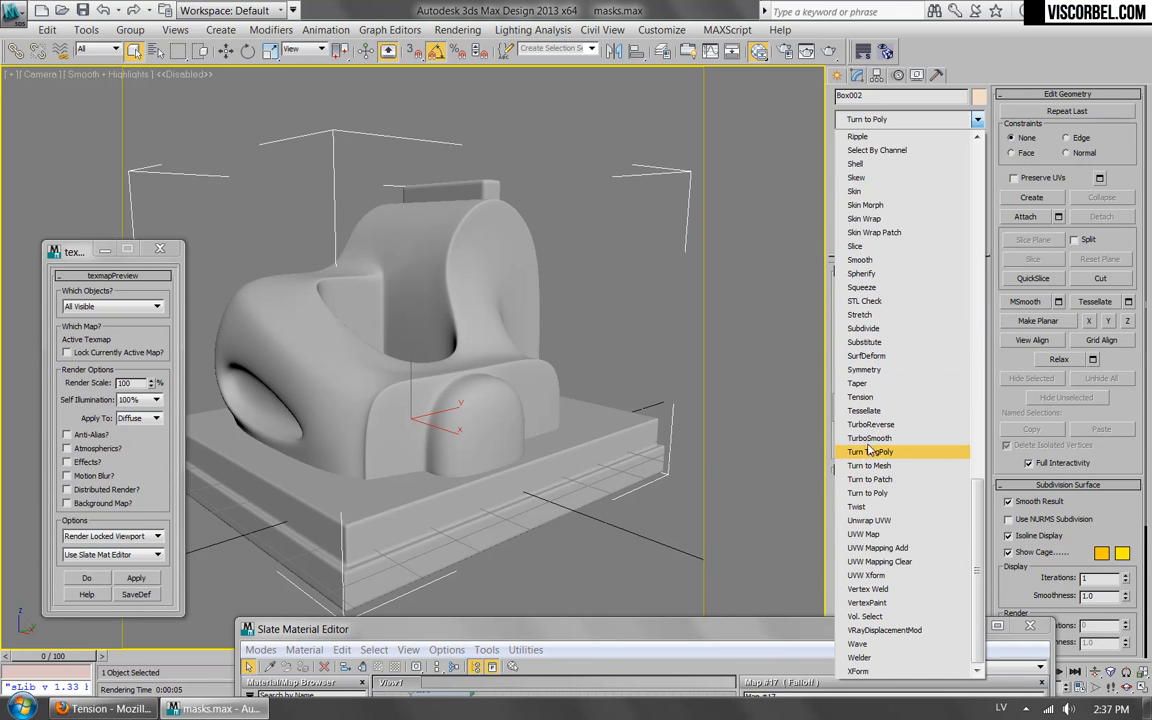
left_click(870, 398)
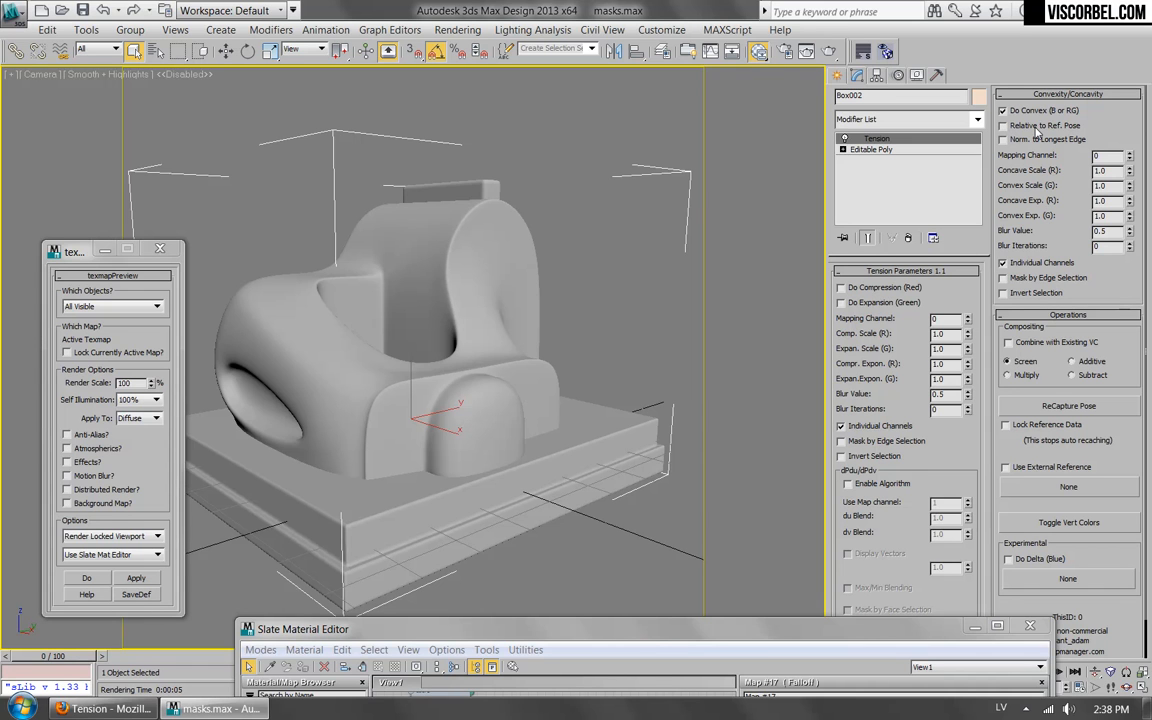
Show the Tension vertex colors on the model and set the Convexity/Concavity blur iterations to 4.
left_click(1045, 522)
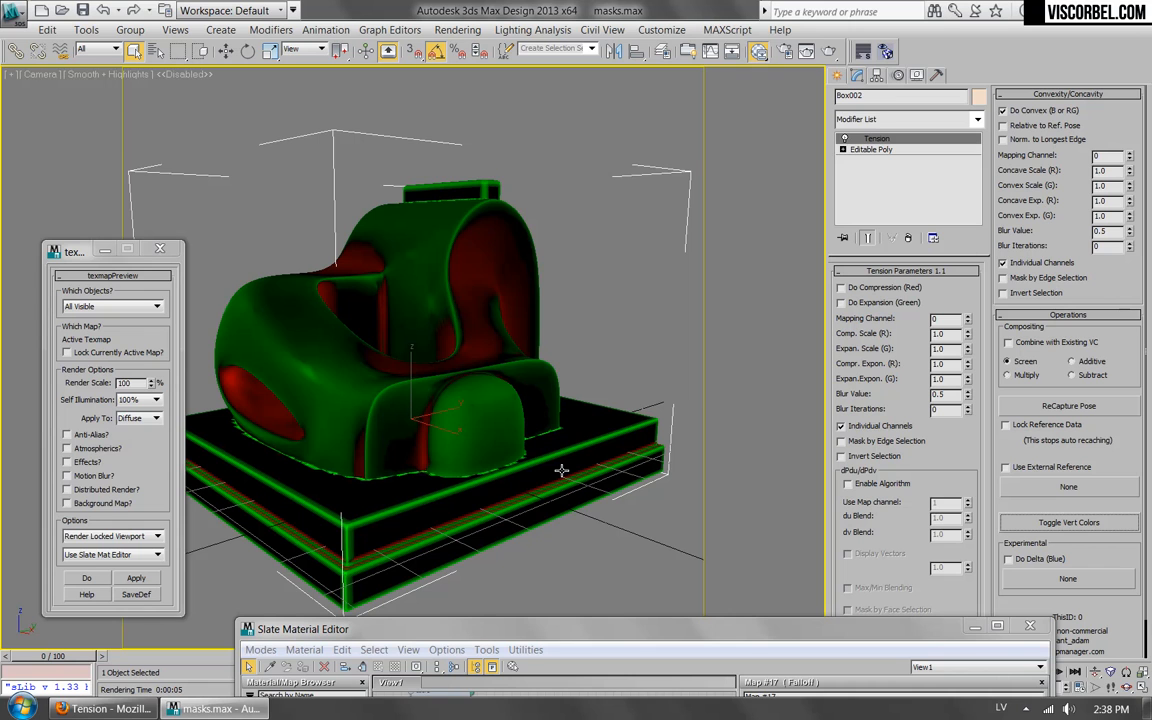
left_click(1120, 245)
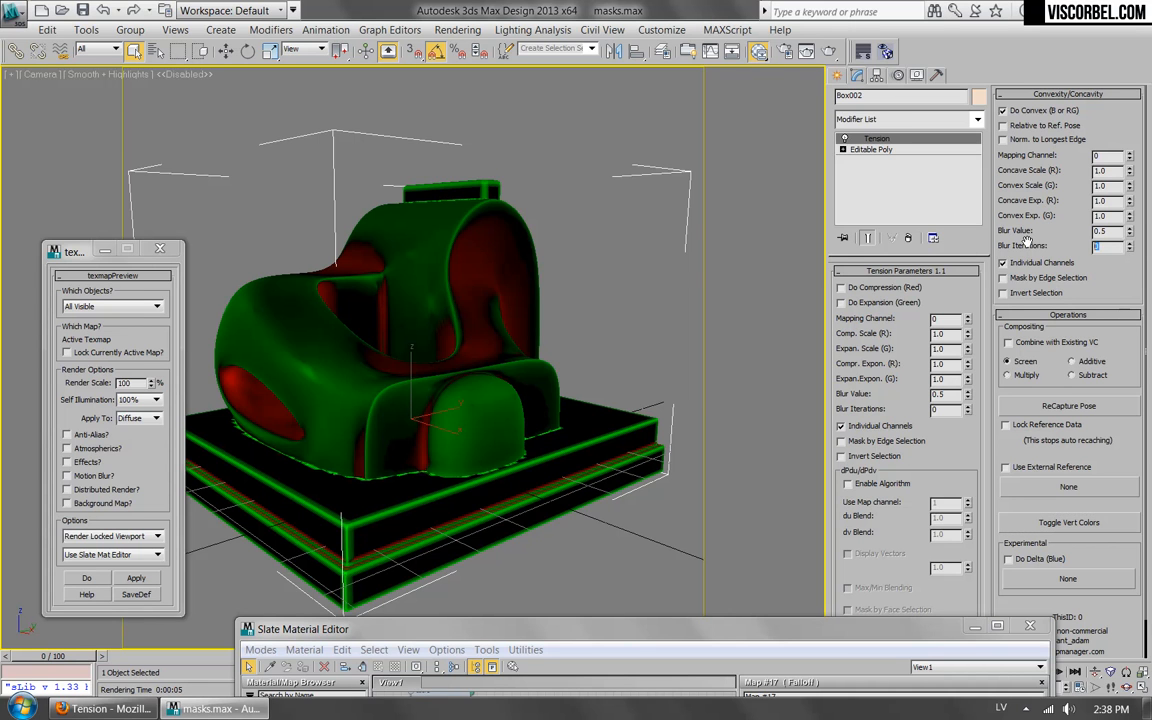
key("Return")
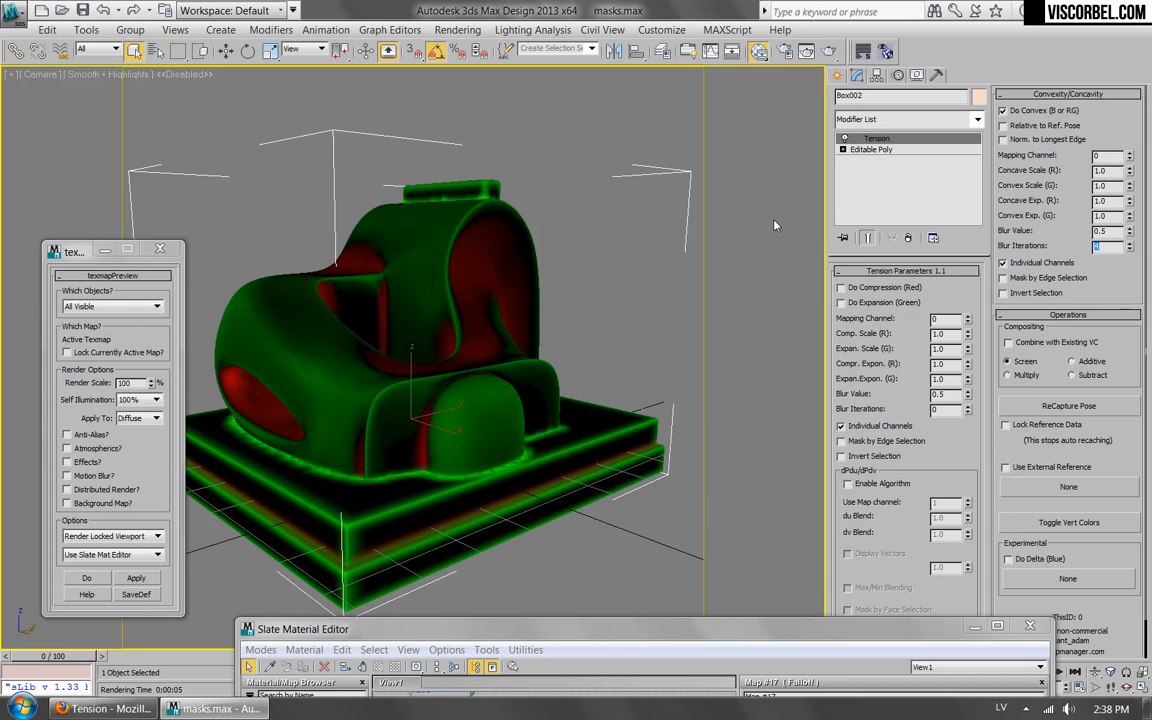
Set the Tension modifier's Concave Scale (R) to 4.
mouse_move(668, 632)
left_mouse_down()
mouse_move(863, 548)
mouse_move(737, 229)
mouse_move(668, 599)
mouse_move(677, 615)
left_mouse_up()
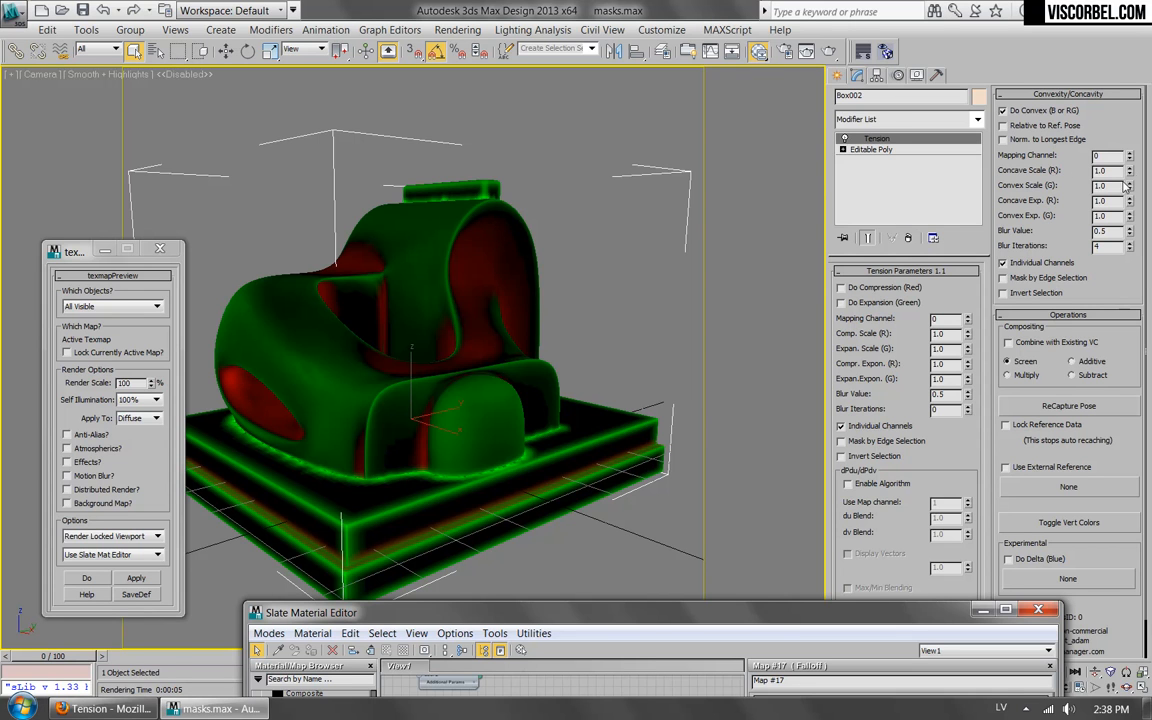
double_click(1121, 170)
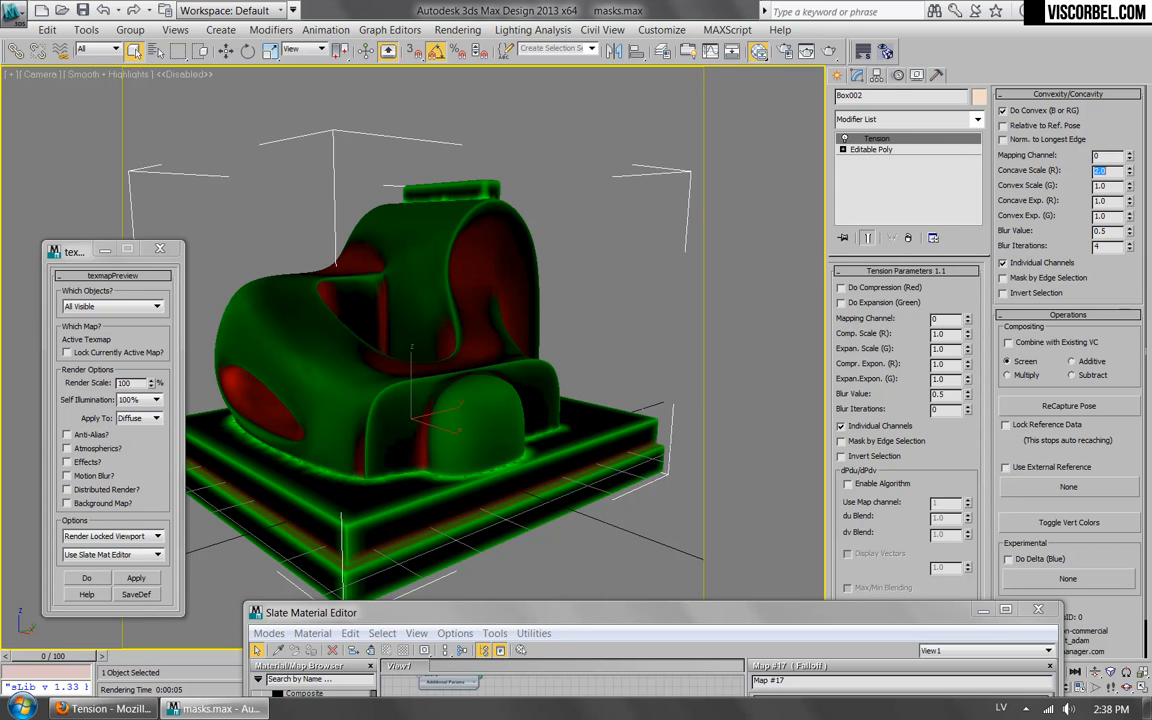
type("4")
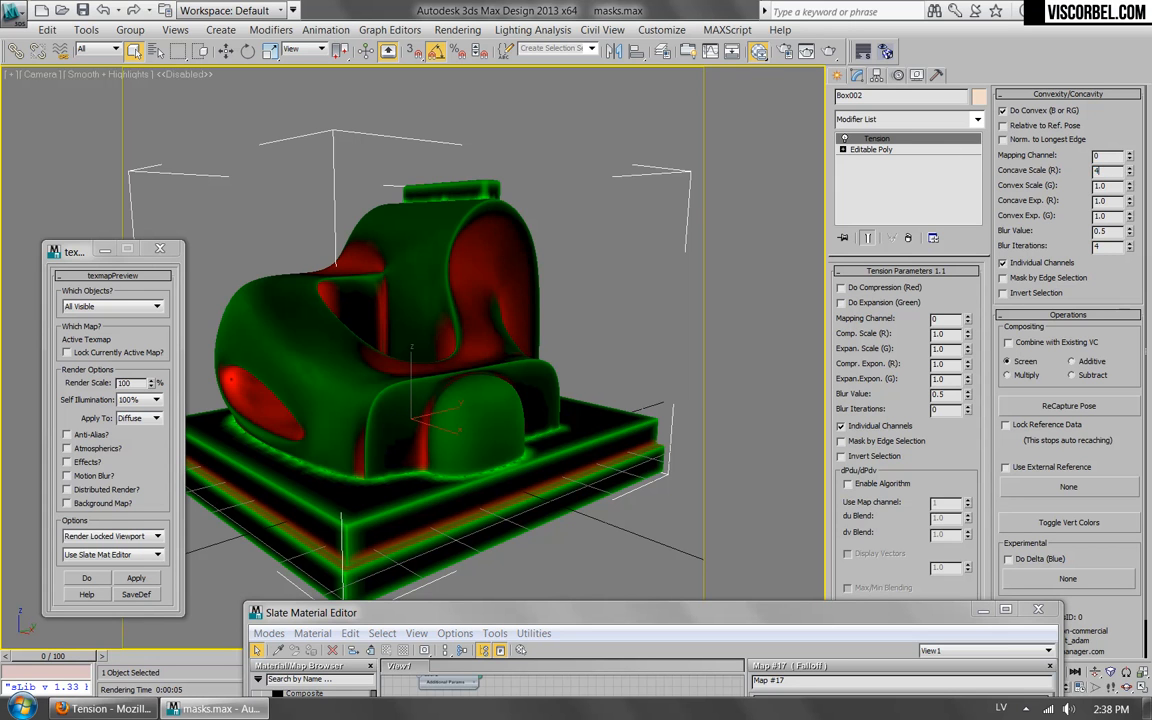
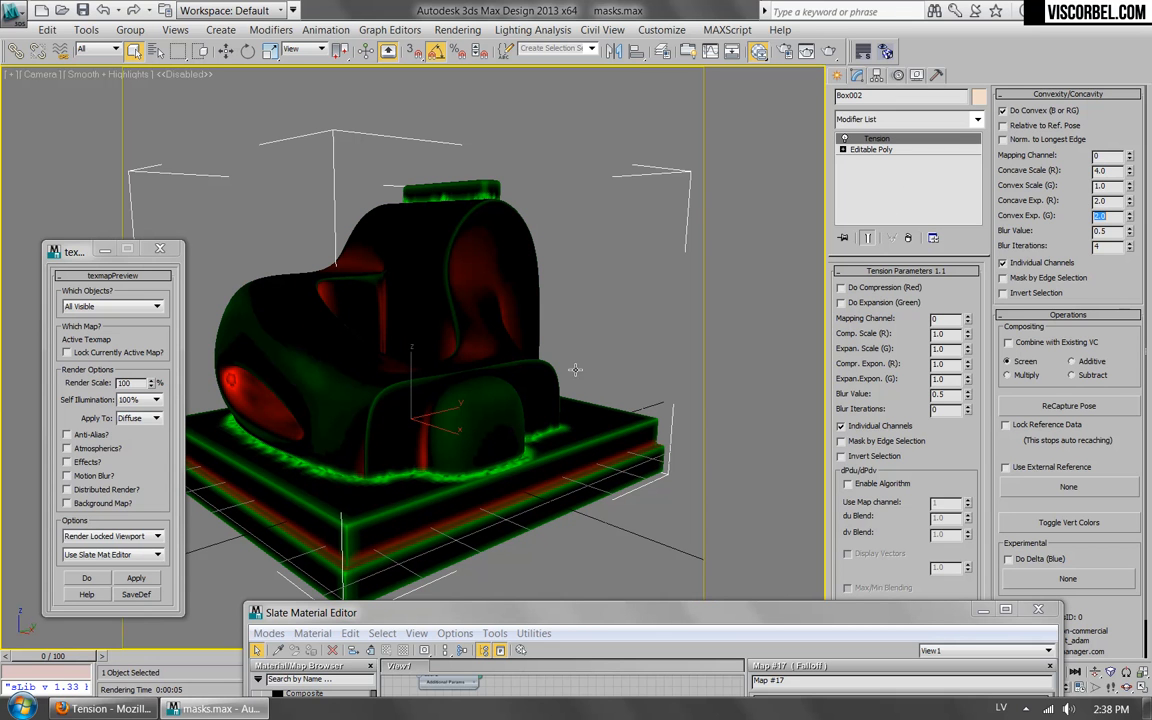
Bring the Slate Material Editor into view and connect a new Vertex Color map to the VRayMtl's Diffuse slot.
left_click_drag(575, 626, 663, 125)
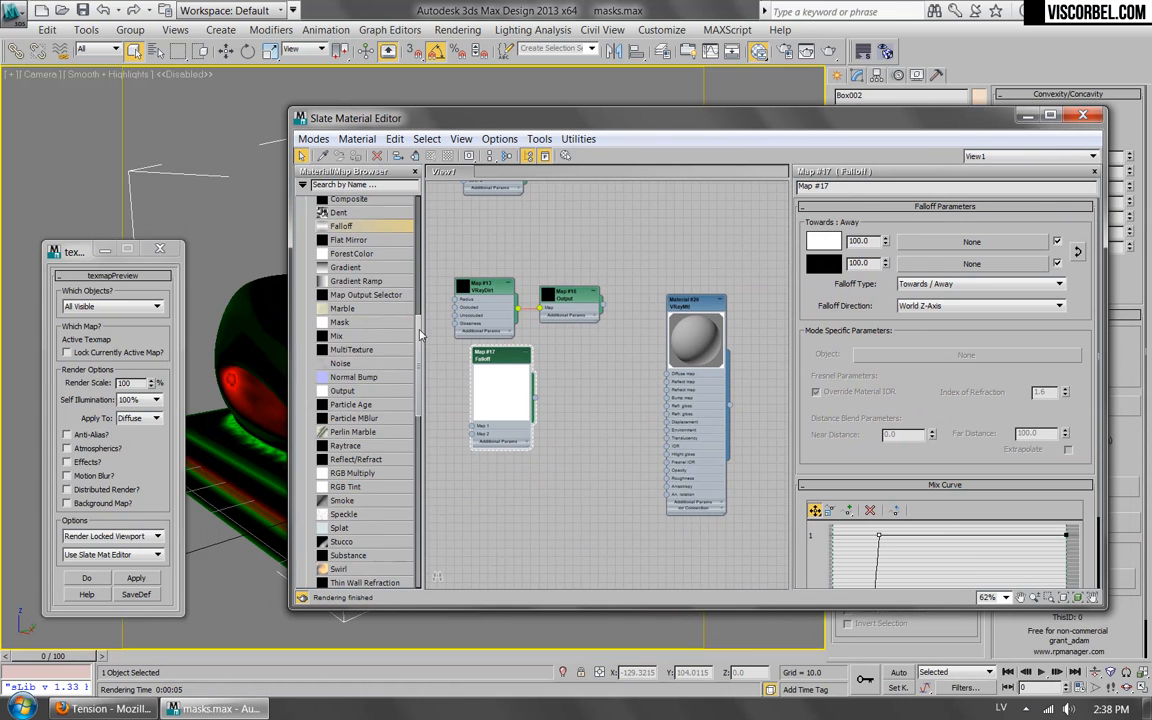
scroll(395, 392, "down", 10)
scroll(392, 332, "up", 6)
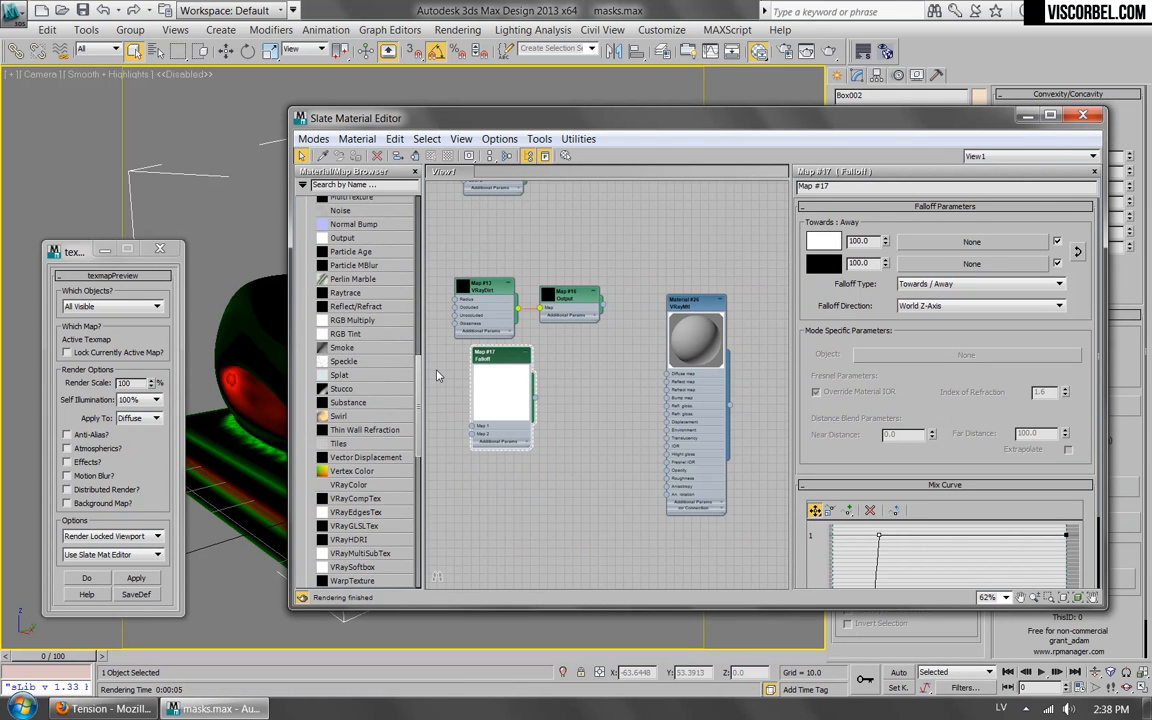
left_click_drag(350, 471, 667, 378)
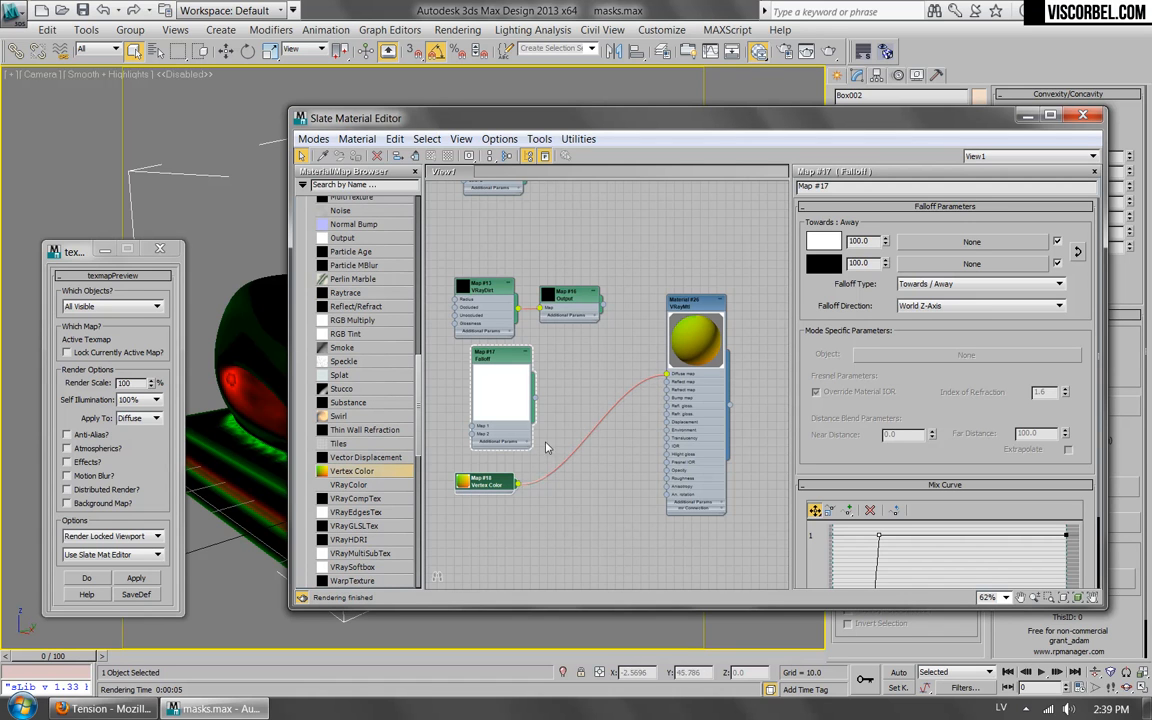
Show the Vertex Color map's parameters and render the model to check the mask, closing the frame buffer after viewing.
double_click(484, 482)
left_click_drag(910, 133, 756, 133)
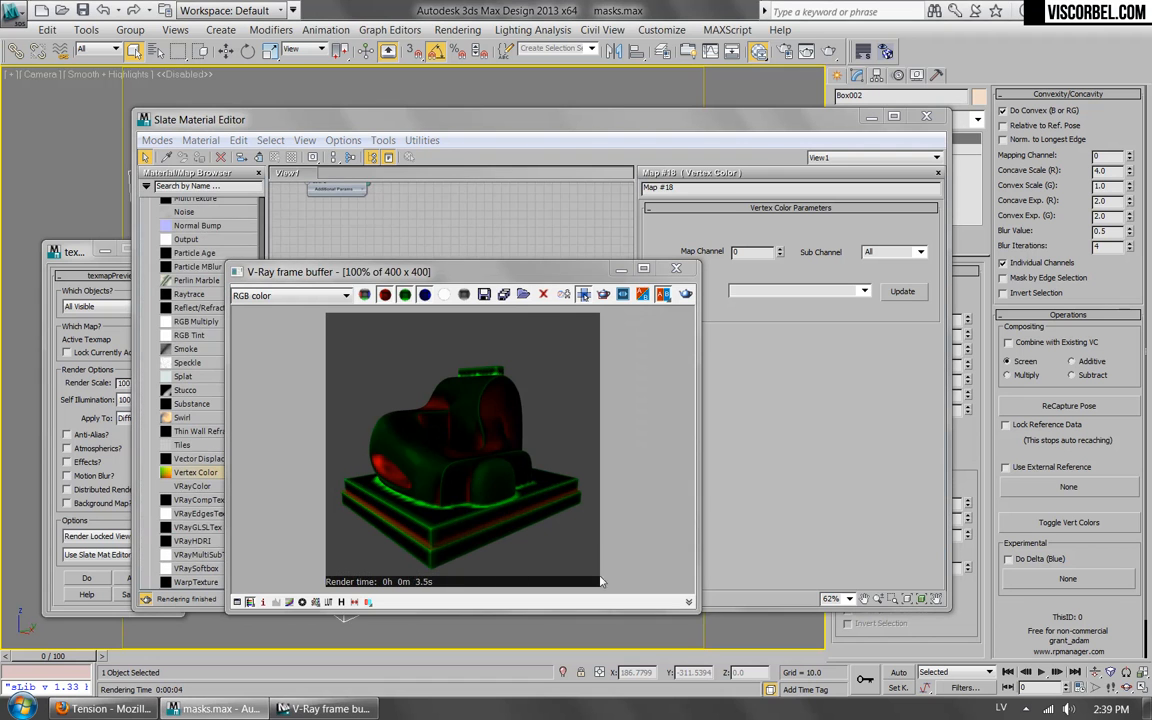
left_click(678, 269)
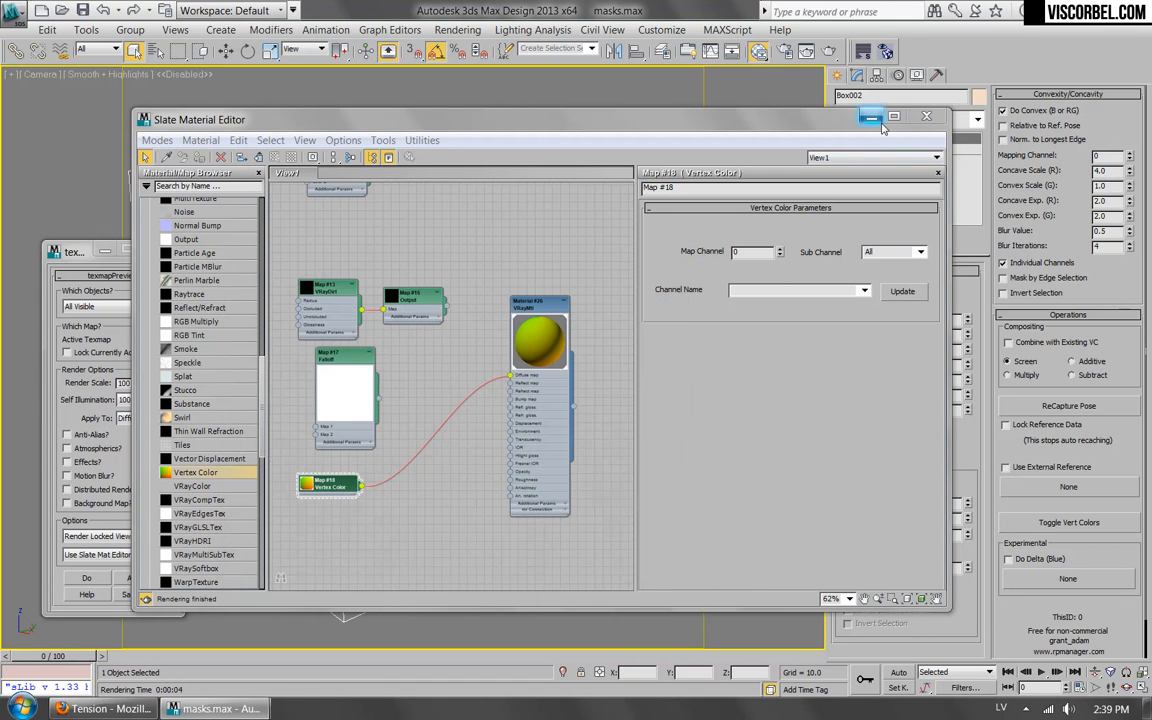
Minimize the material editor and set the Tension modifier's Convexity/Concavity Blur Iterations to 8 and Convex Exp. (G) to 1.
left_click(877, 121)
left_click(872, 119)
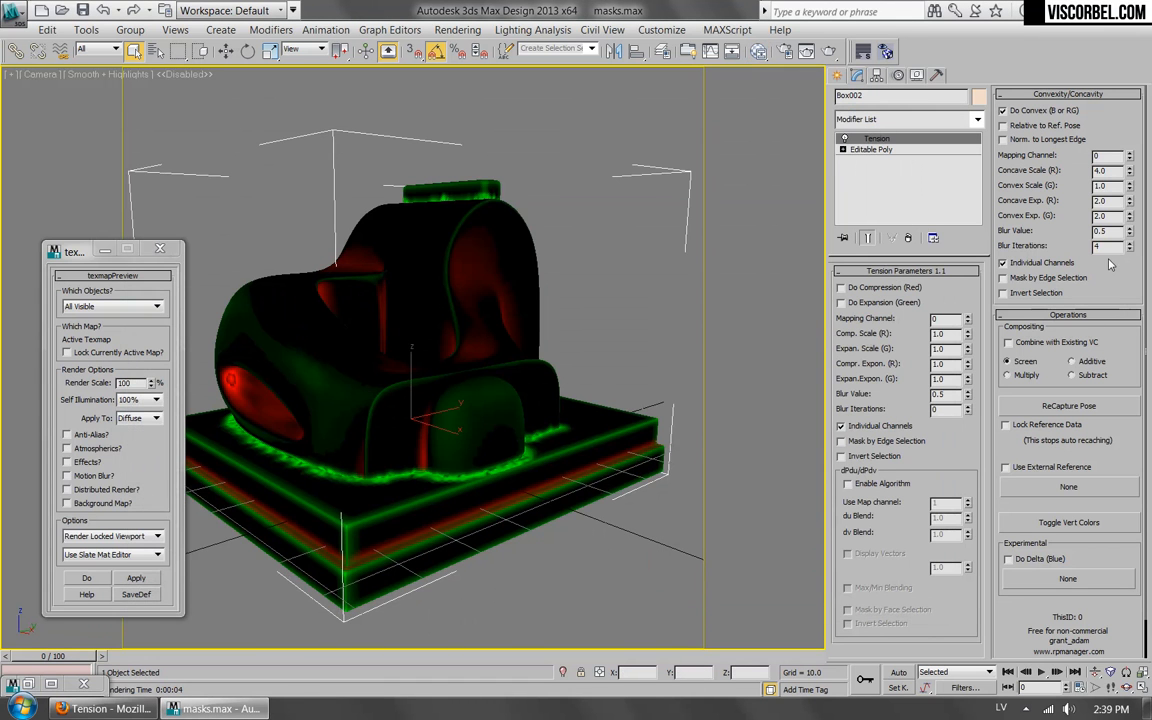
type("6")
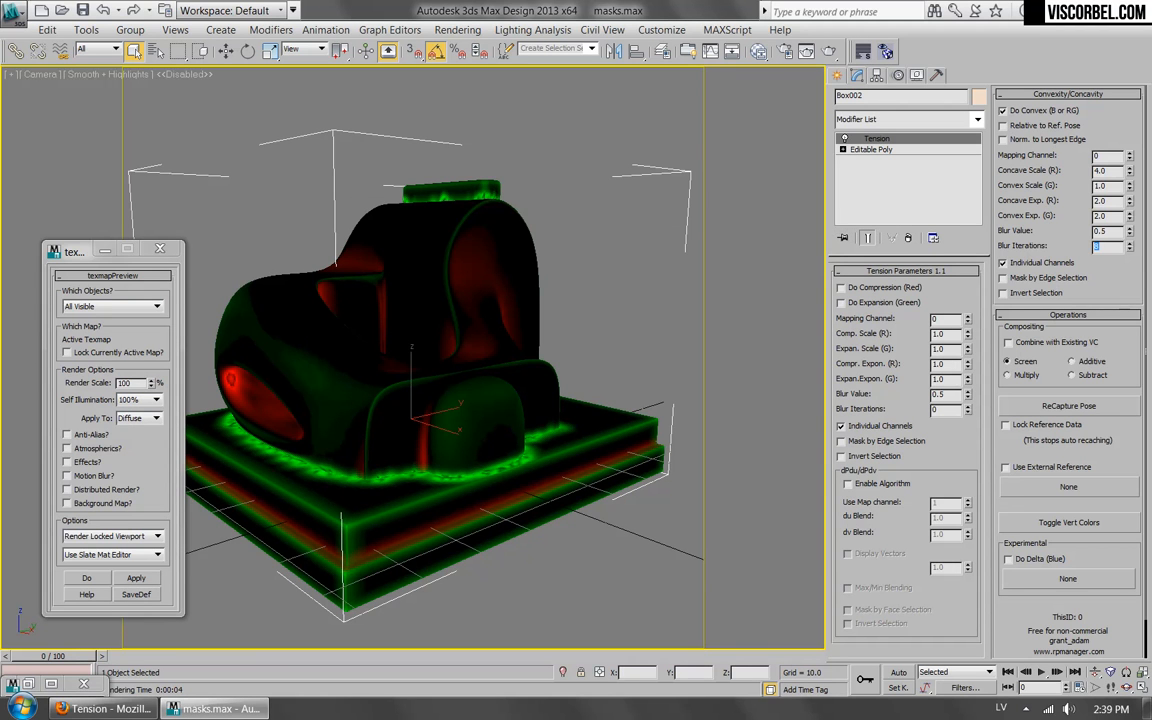
double_click(1111, 214)
key("Return")
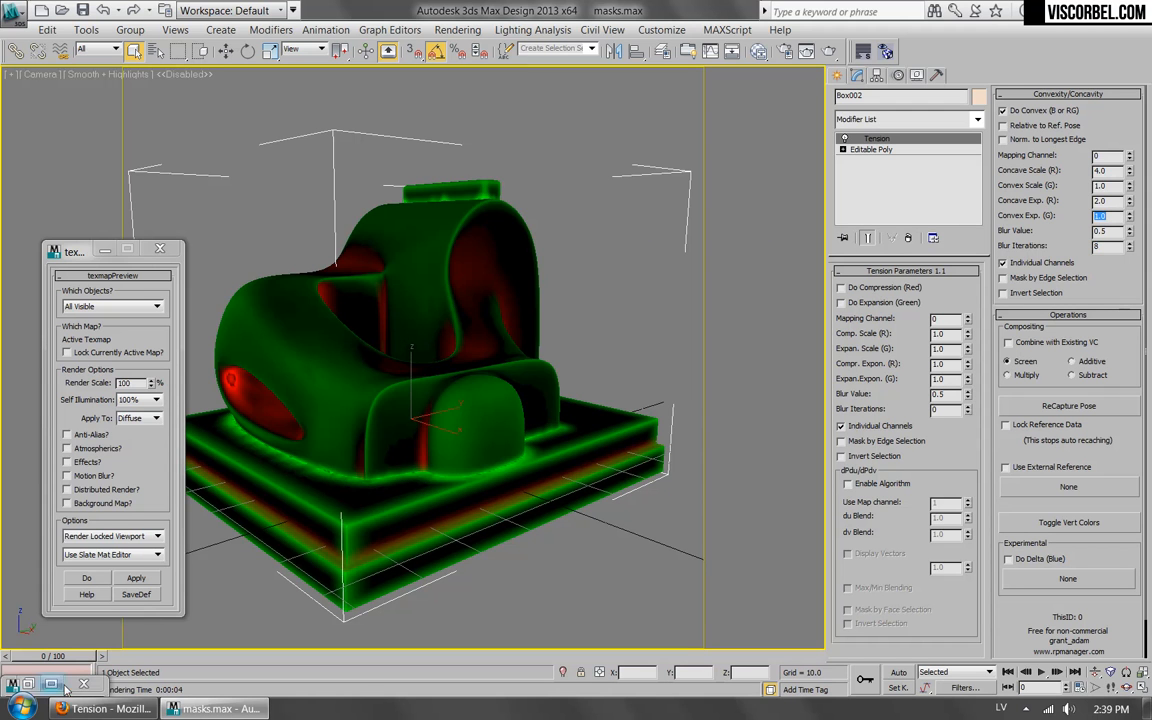
Restore the material editor, set the Vertex Color map's Sub Channel to Green, and render the result.
left_click(29, 686)
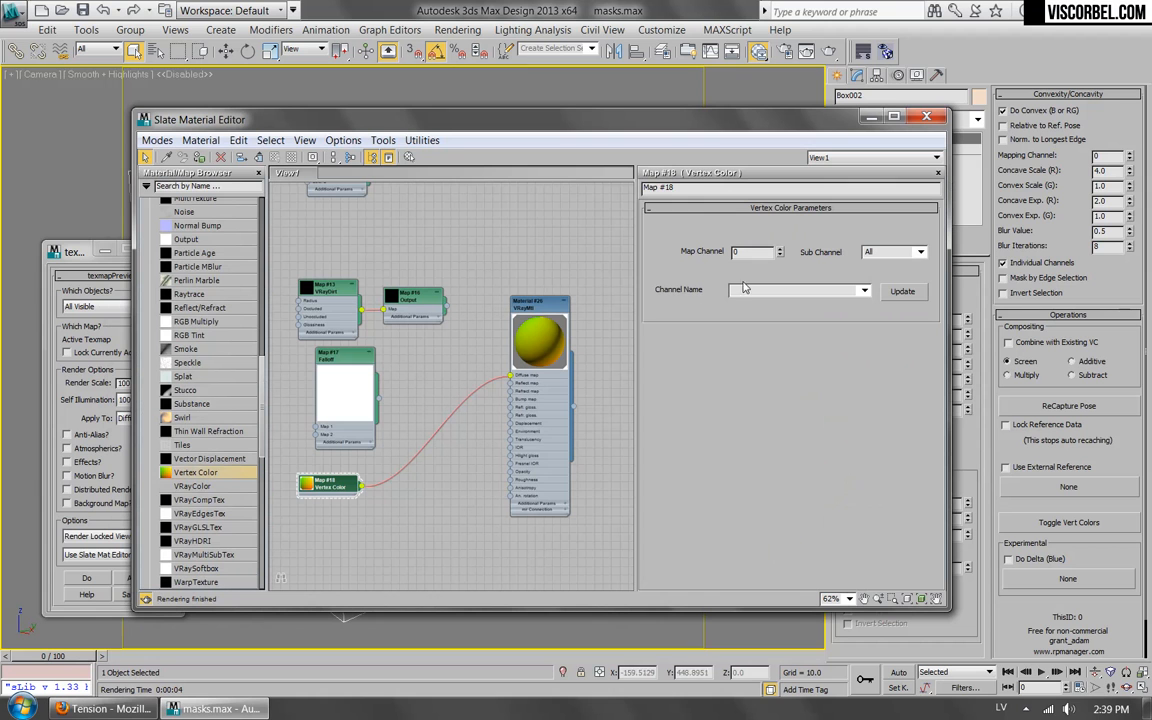
left_click(921, 253)
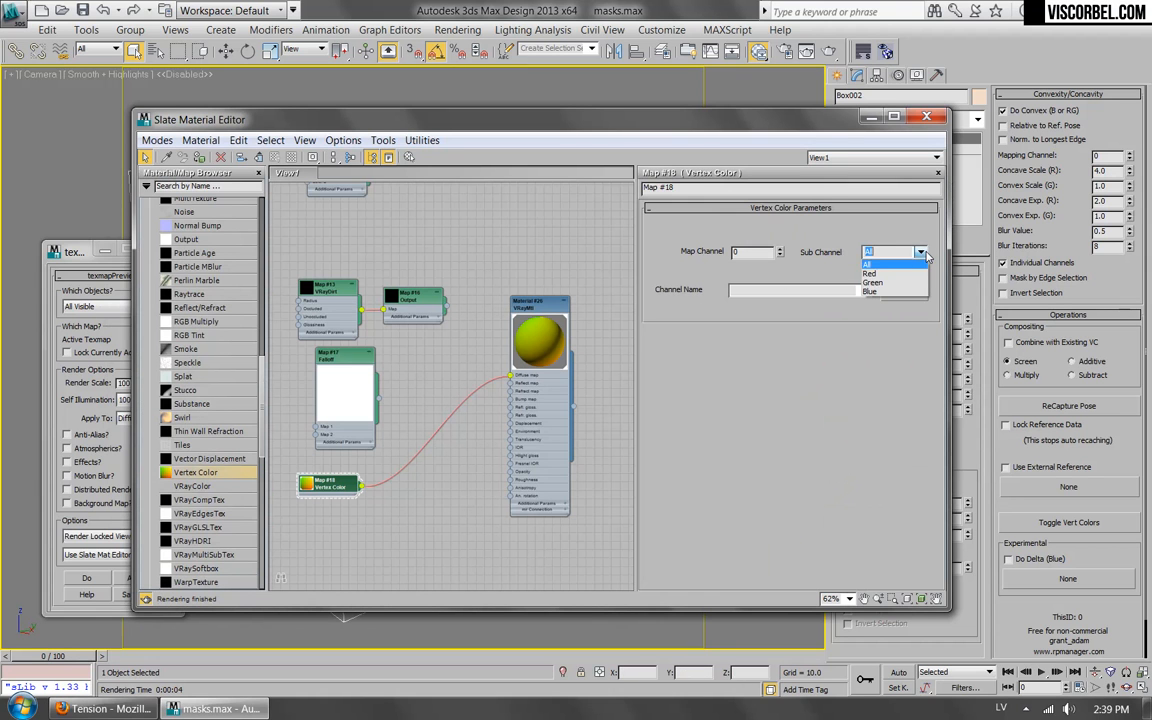
left_click(899, 282)
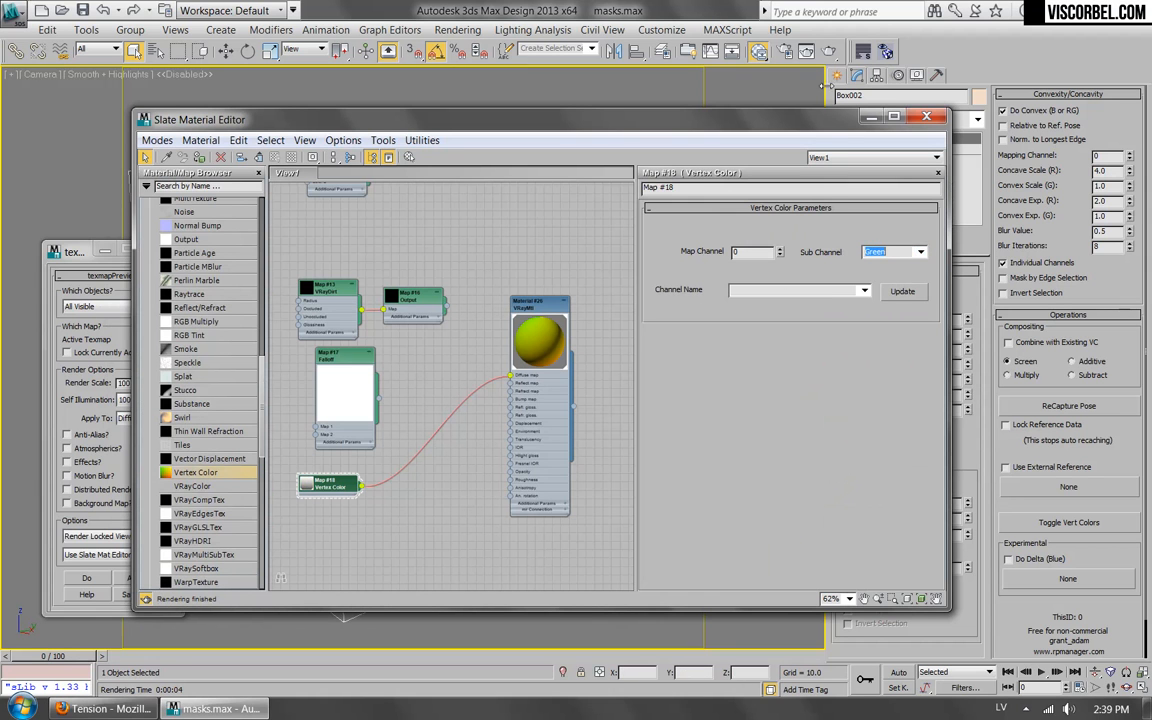
left_click(829, 52)
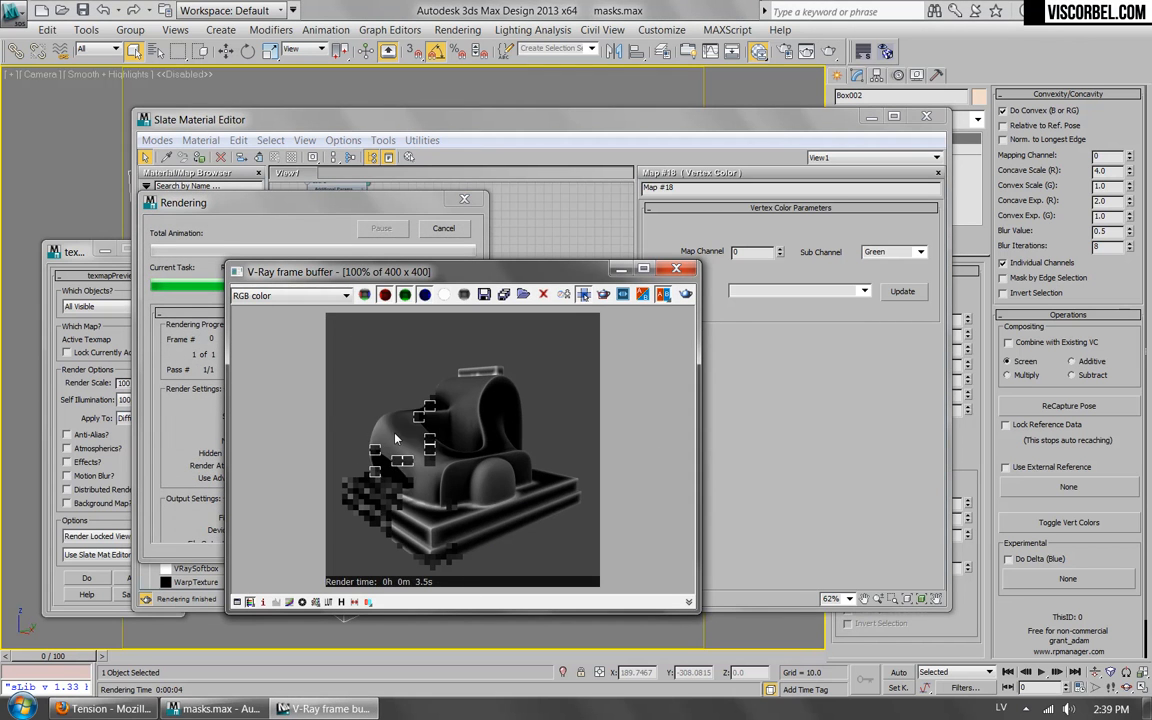
left_click(676, 268)
Detach the Output map from VRayDirt, insert it between the Vertex Color map and the Diffuse slot, and render.
middle_click_drag(476, 288, 476, 395)
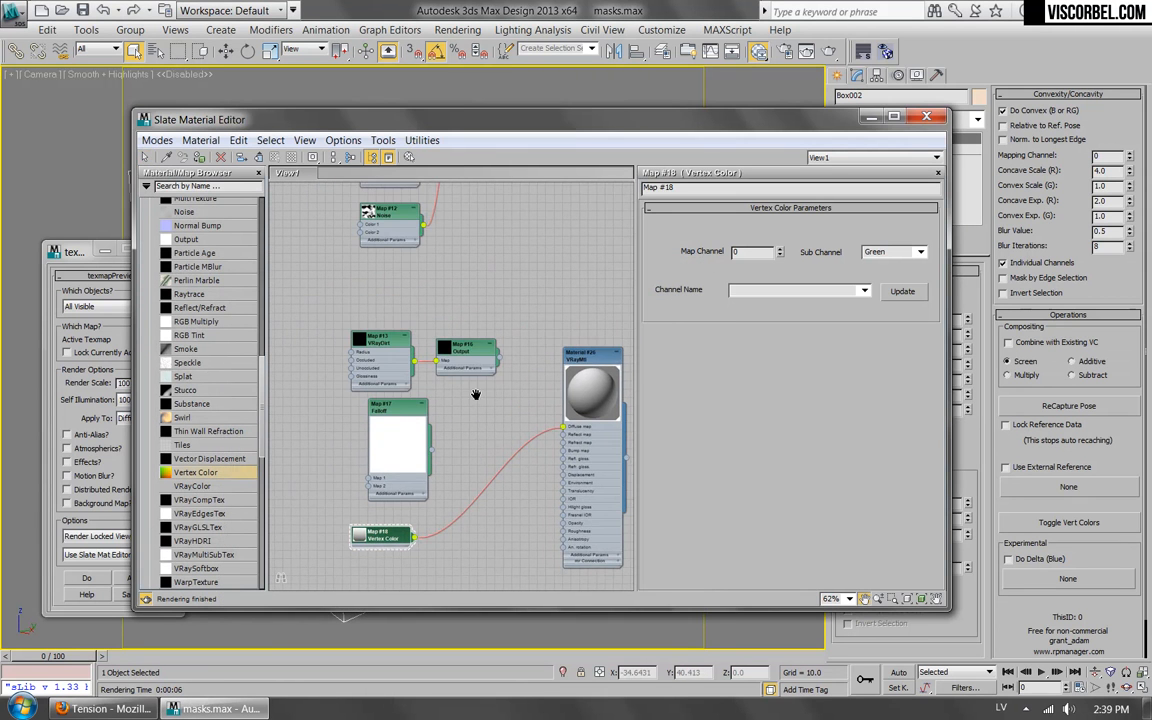
right_click(467, 345)
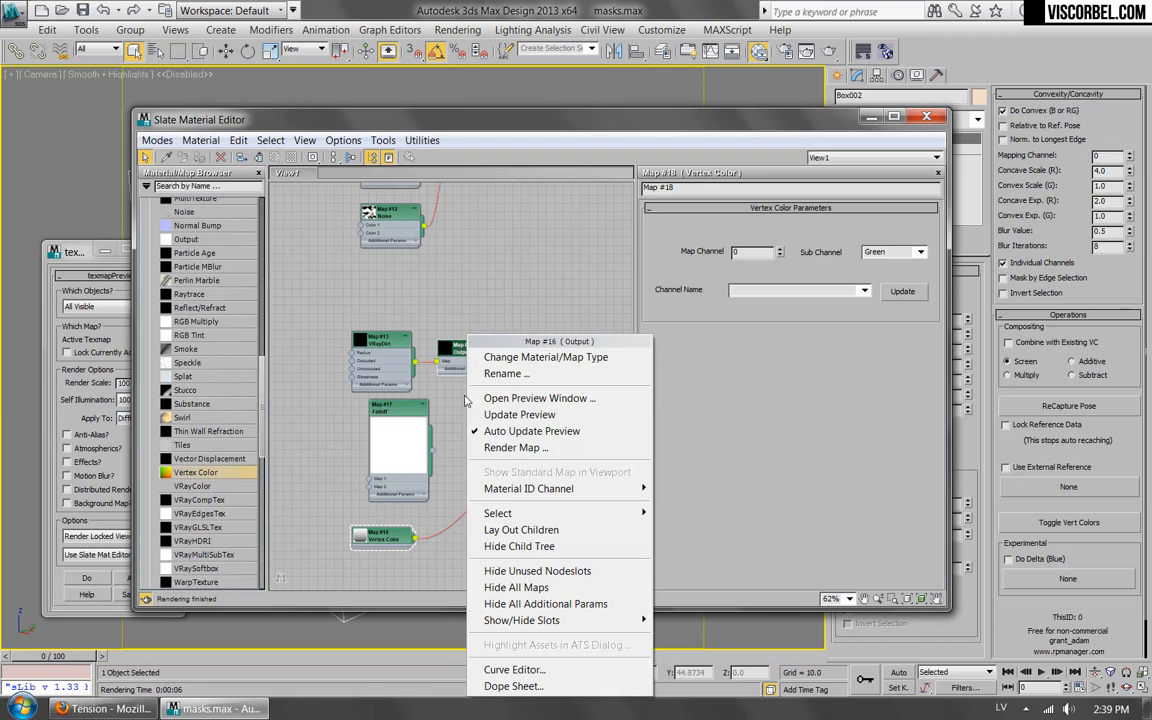
left_click(447, 483)
left_click_drag(438, 362, 446, 500)
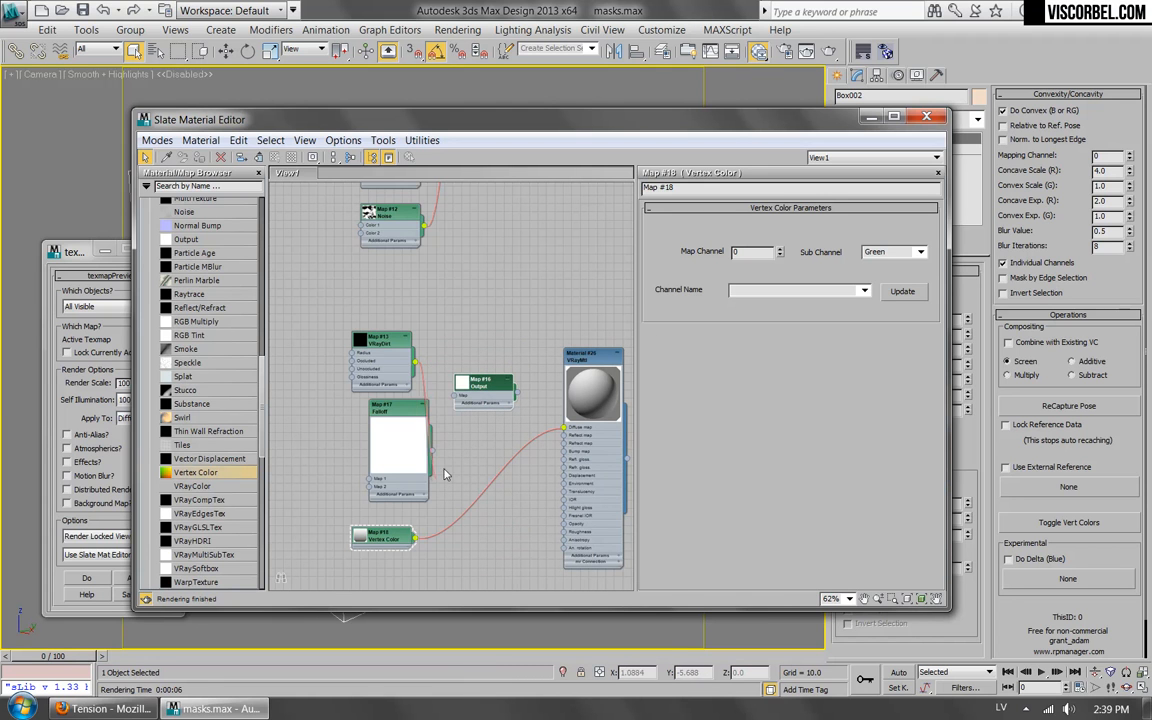
left_click_drag(416, 539, 457, 395)
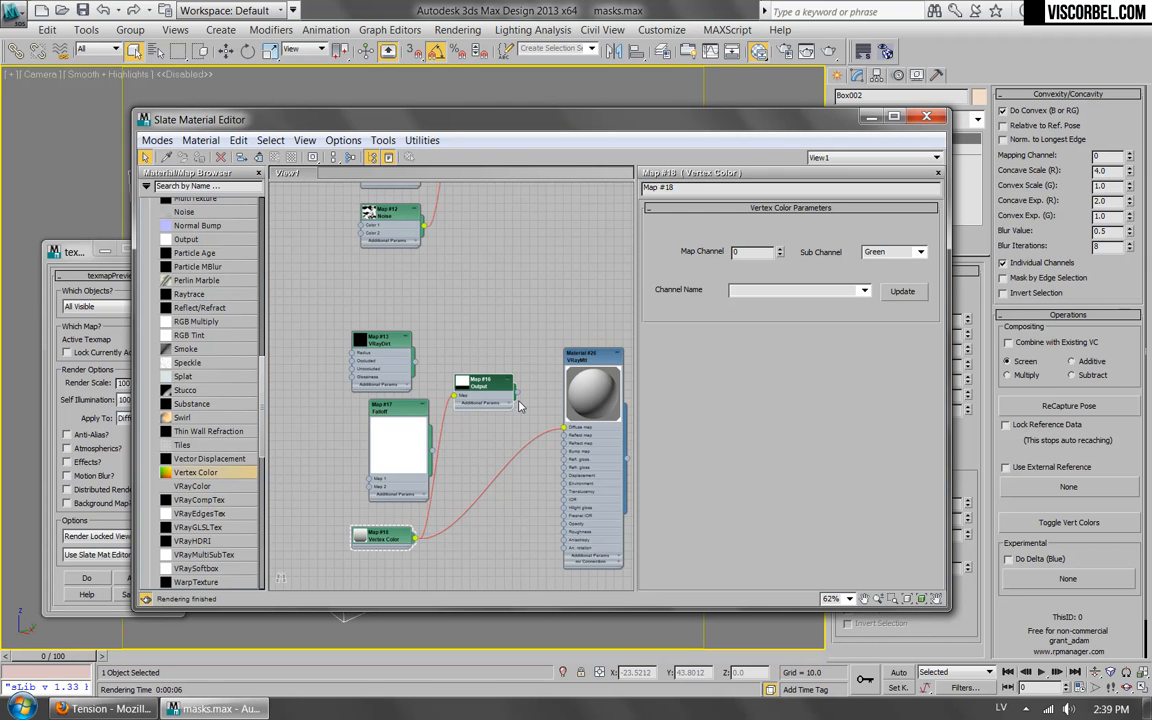
left_click_drag(516, 391, 564, 428)
left_click_drag(483, 386, 491, 503)
left_click(830, 52)
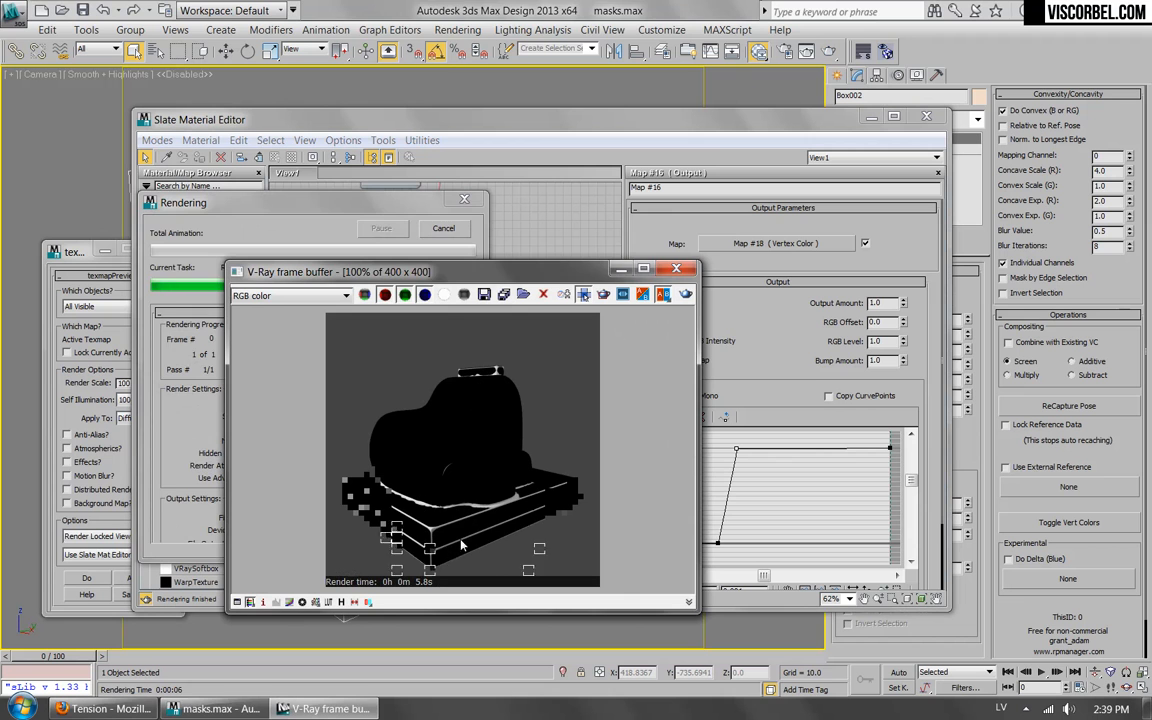
left_click(676, 268)
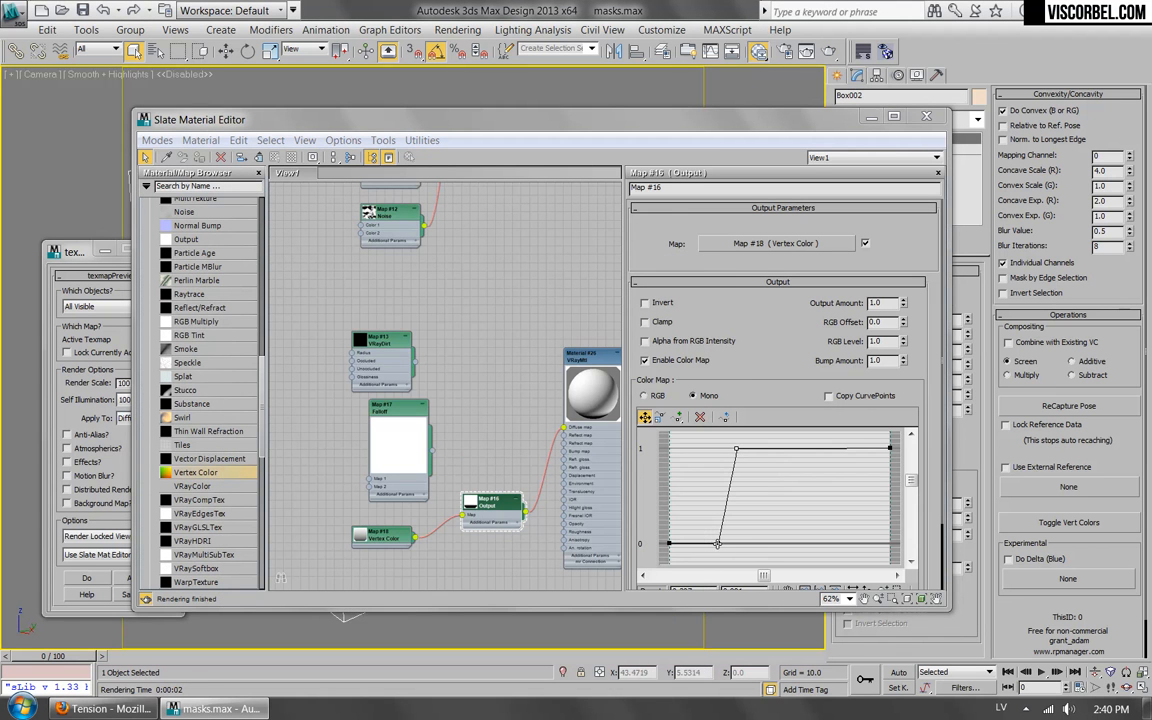
Soften the Output map's contrast by moving its inner lower curve point toward the curve's start, and render the result.
left_click_drag(717, 544, 679, 544)
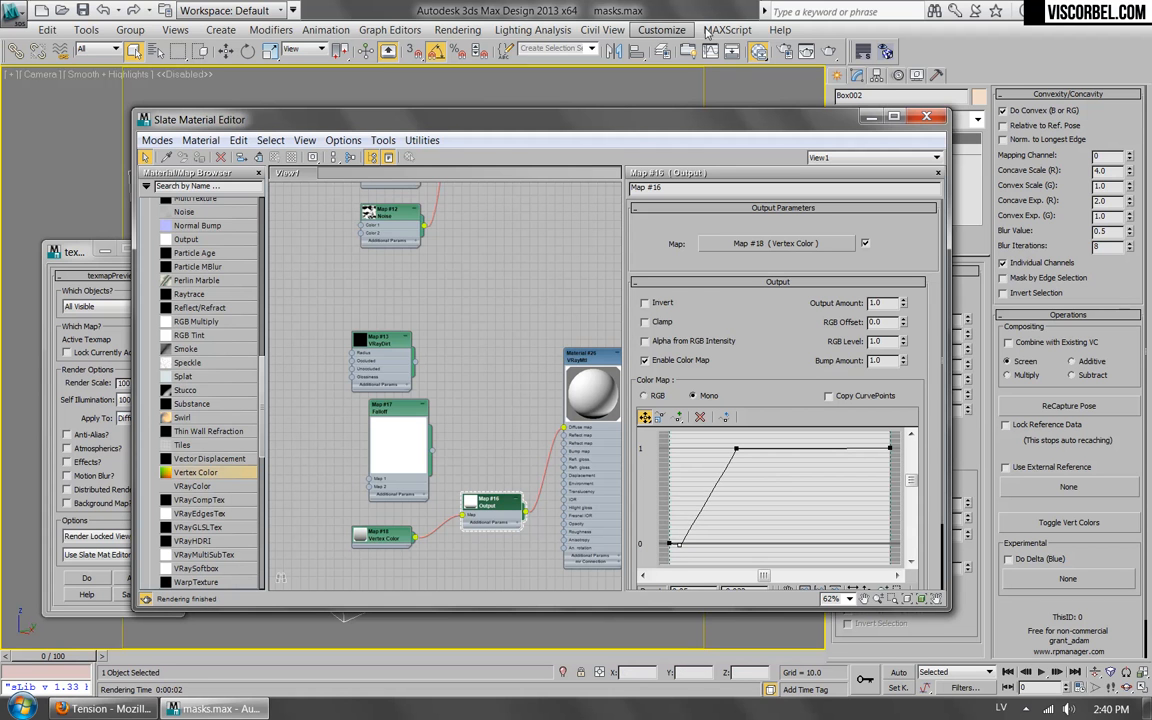
left_click(757, 51)
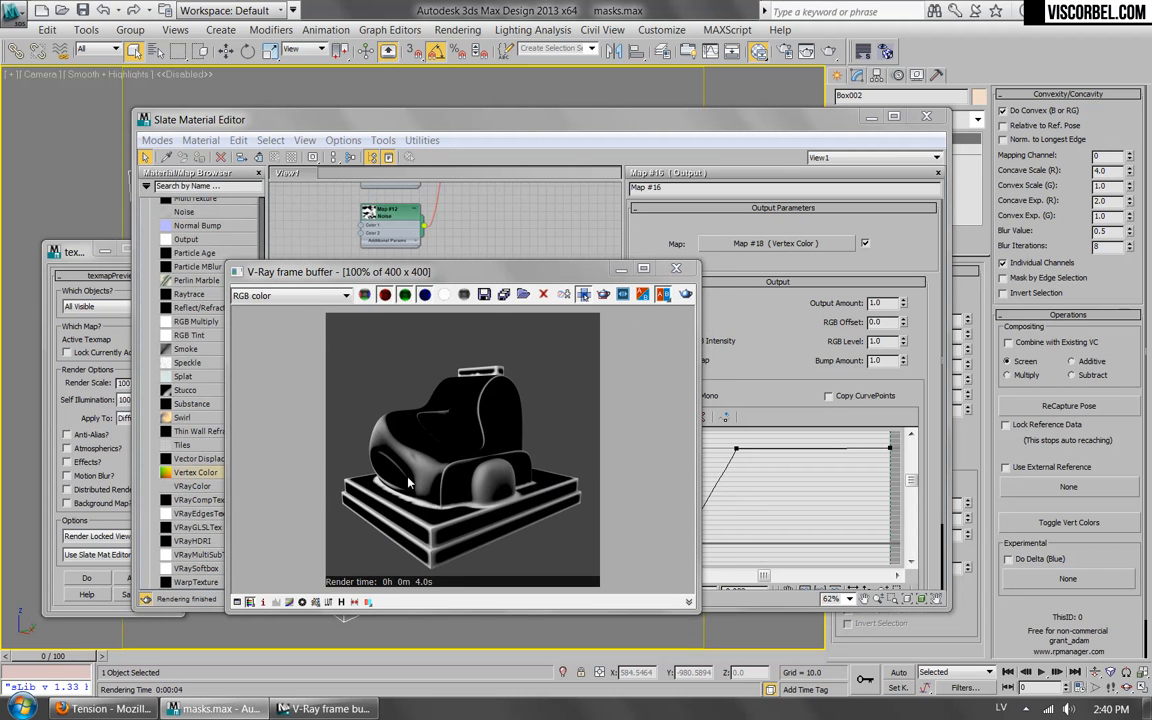
left_click(677, 269)
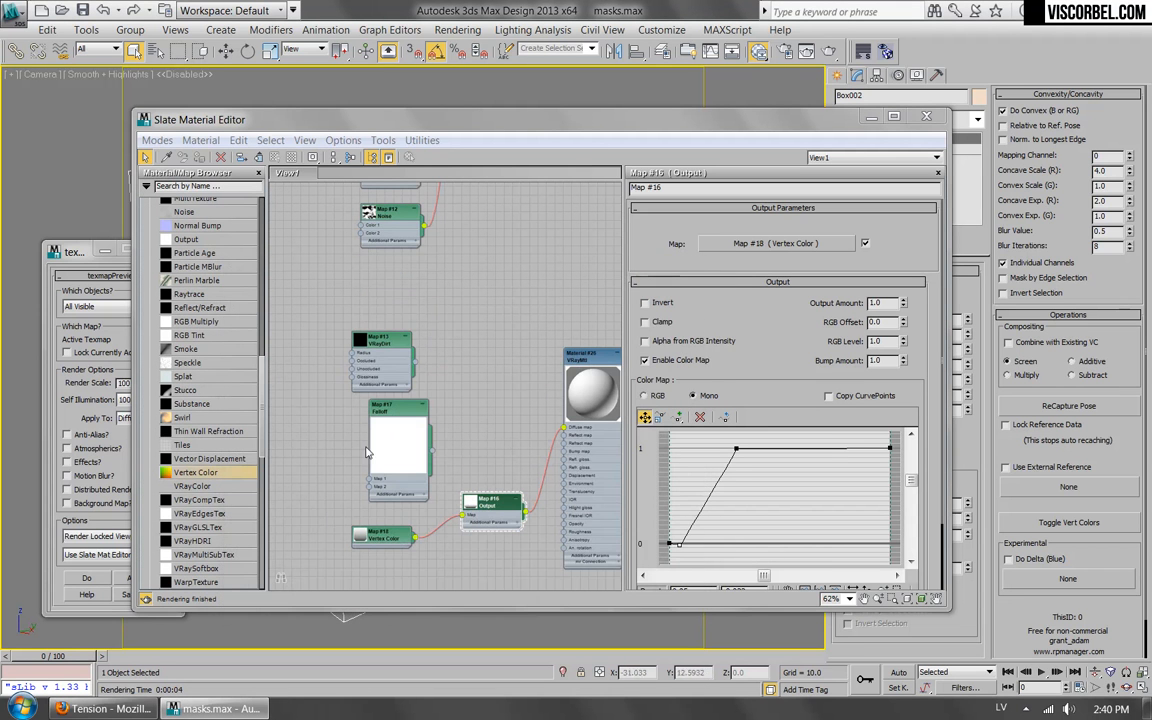
Switch the Vertex Color map's Sub Channel to Red and render the concavity mask.
double_click(390, 538)
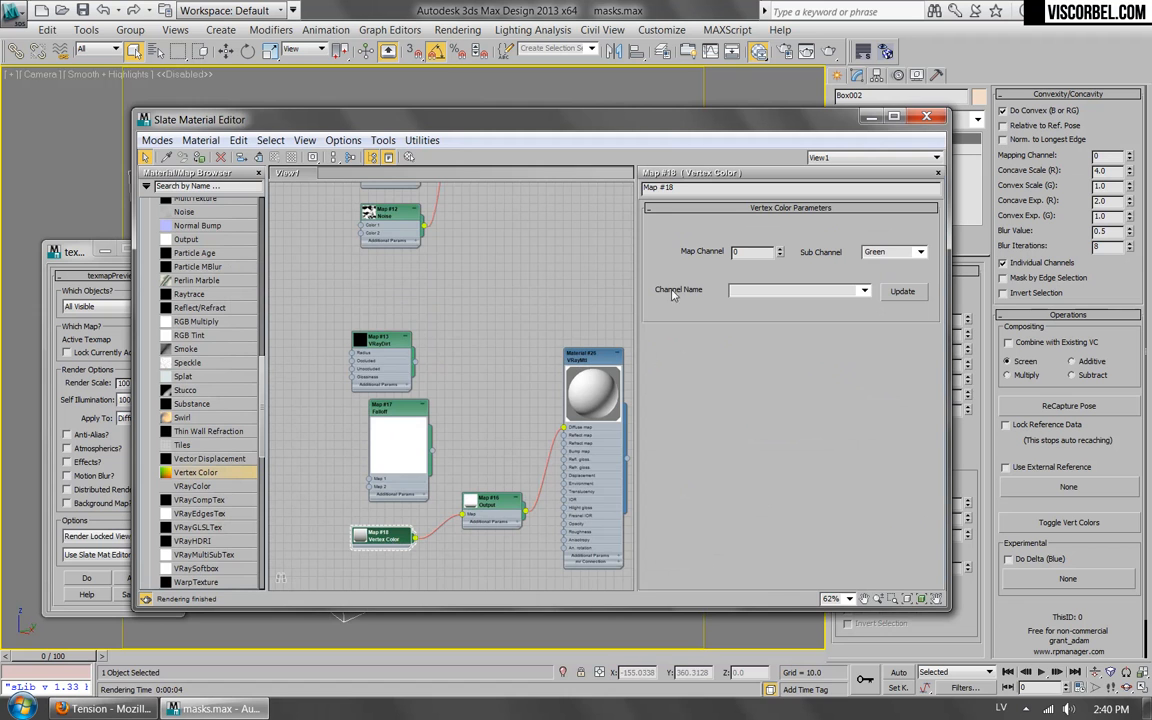
left_click_drag(604, 123, 645, 176)
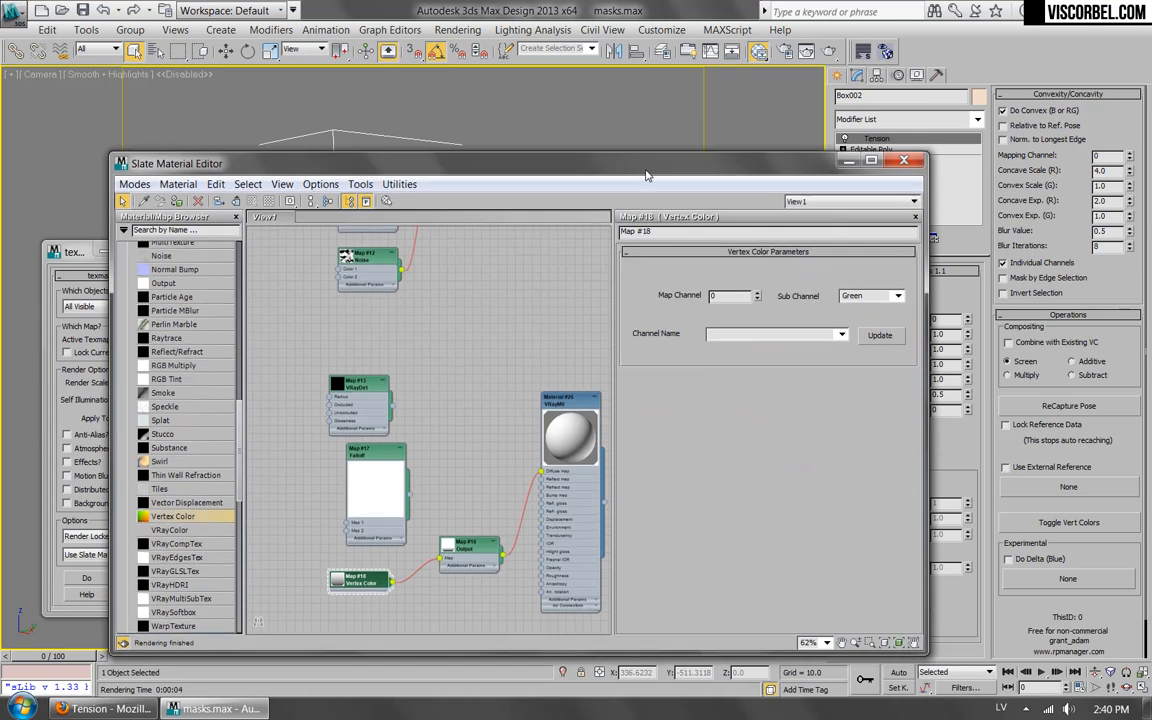
left_click(899, 295)
left_click(858, 306)
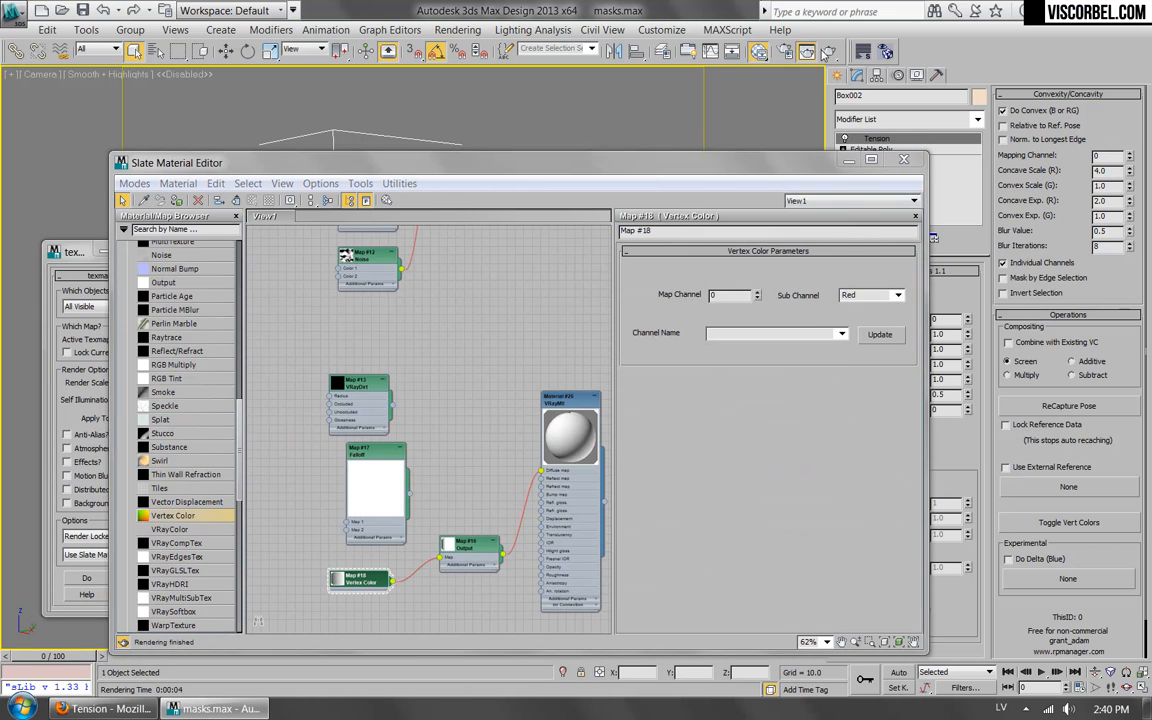
left_click(827, 52)
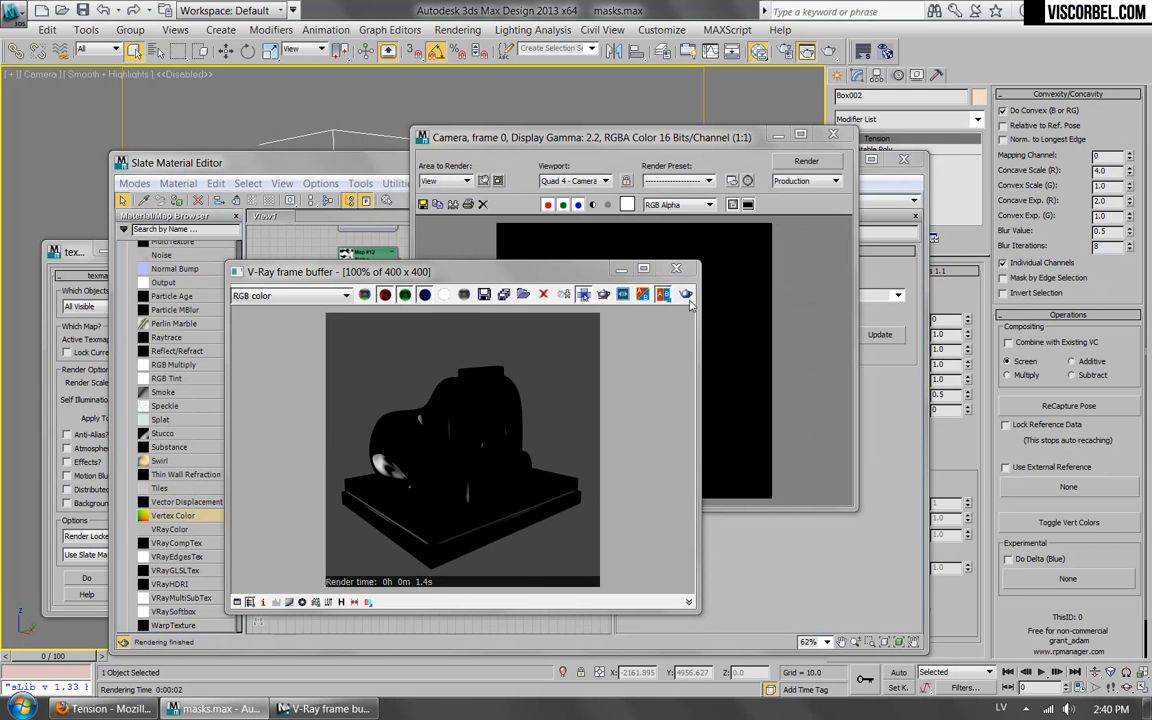
left_click(676, 268)
left_click(833, 135)
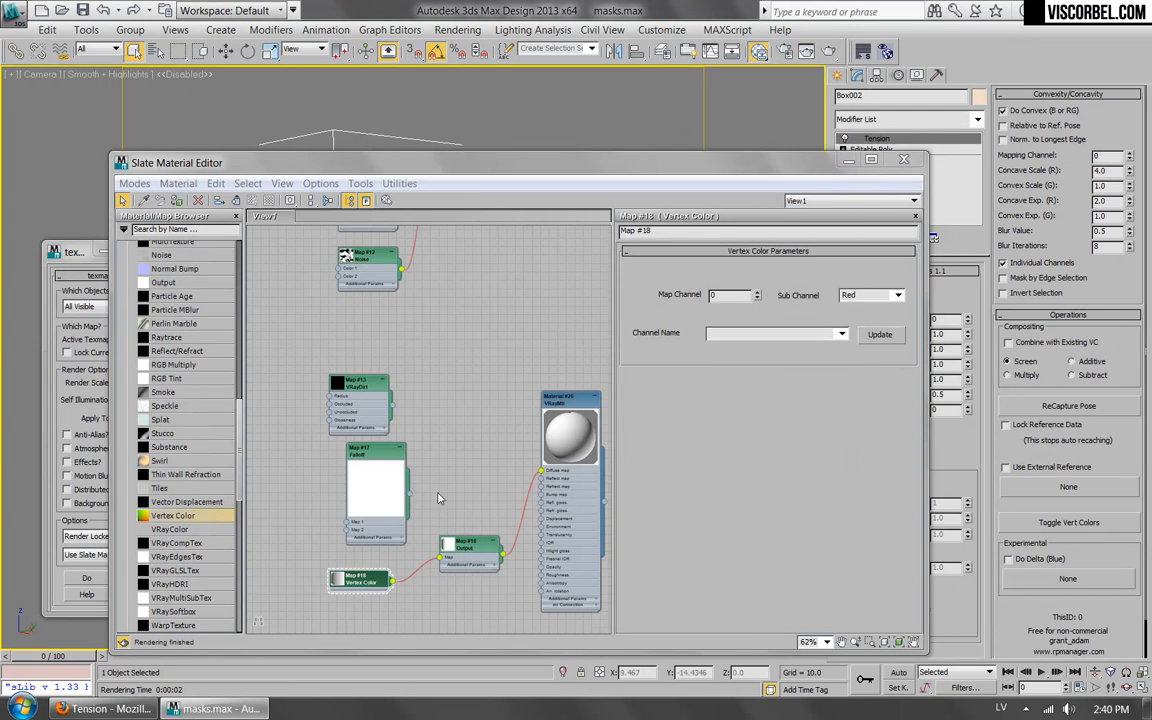
Set the Vertex Color Sub Channel back to Green, then disconnect the Output map from Diffuse and place it beside the Vertex Color map.
middle_click_drag(429, 528, 435, 478)
scroll(435, 478, "up", 1)
left_click_drag(436, 461, 507, 541)
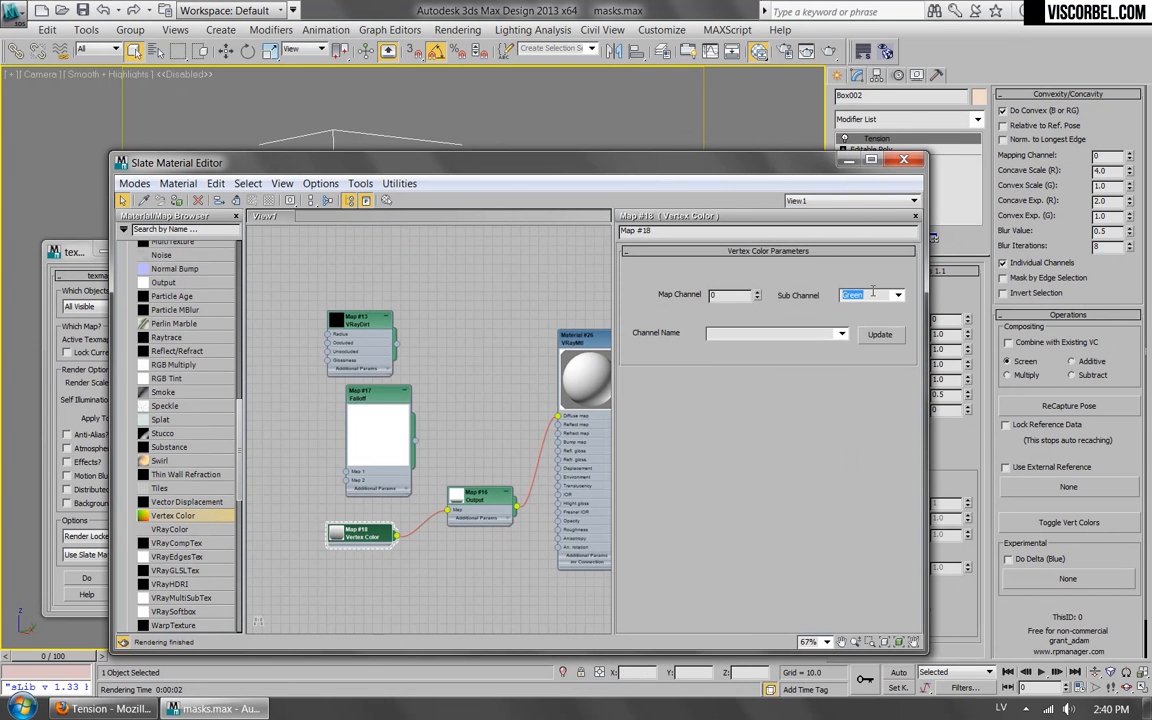
left_click_drag(779, 162, 717, 108)
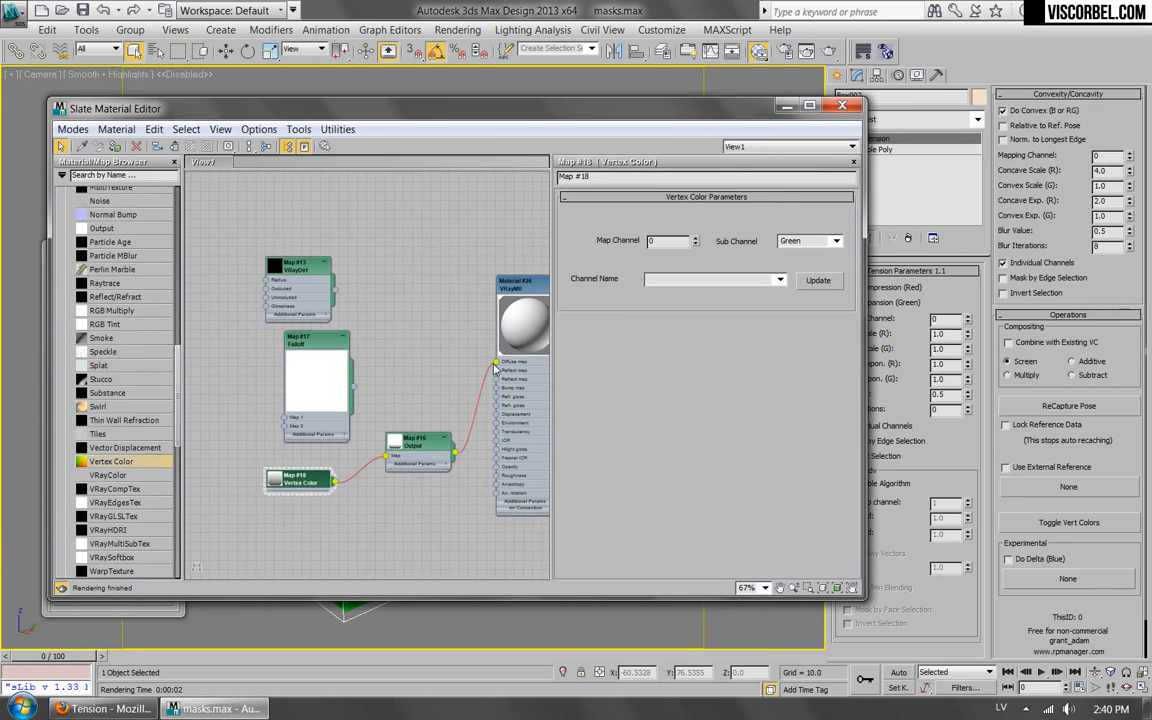
left_click_drag(497, 364, 467, 402)
left_click_drag(432, 449, 404, 476)
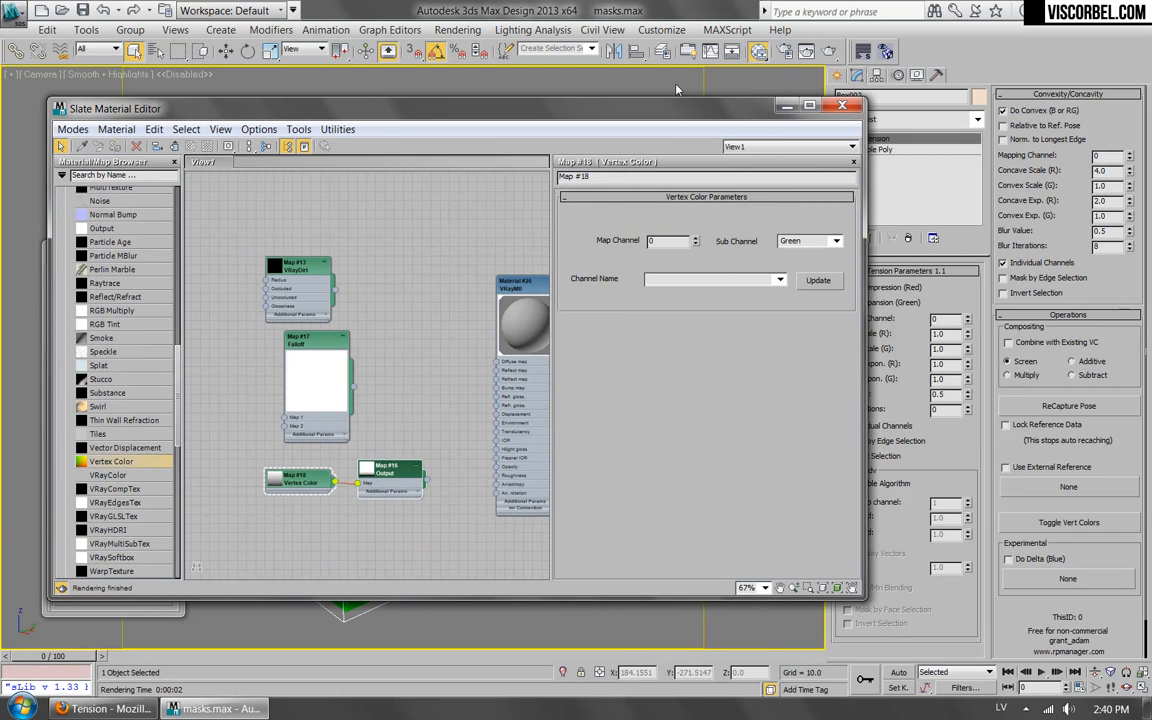
Move the material editor out of the way and turn off the vertex color display on the model.
left_click_drag(676, 111, 737, 540)
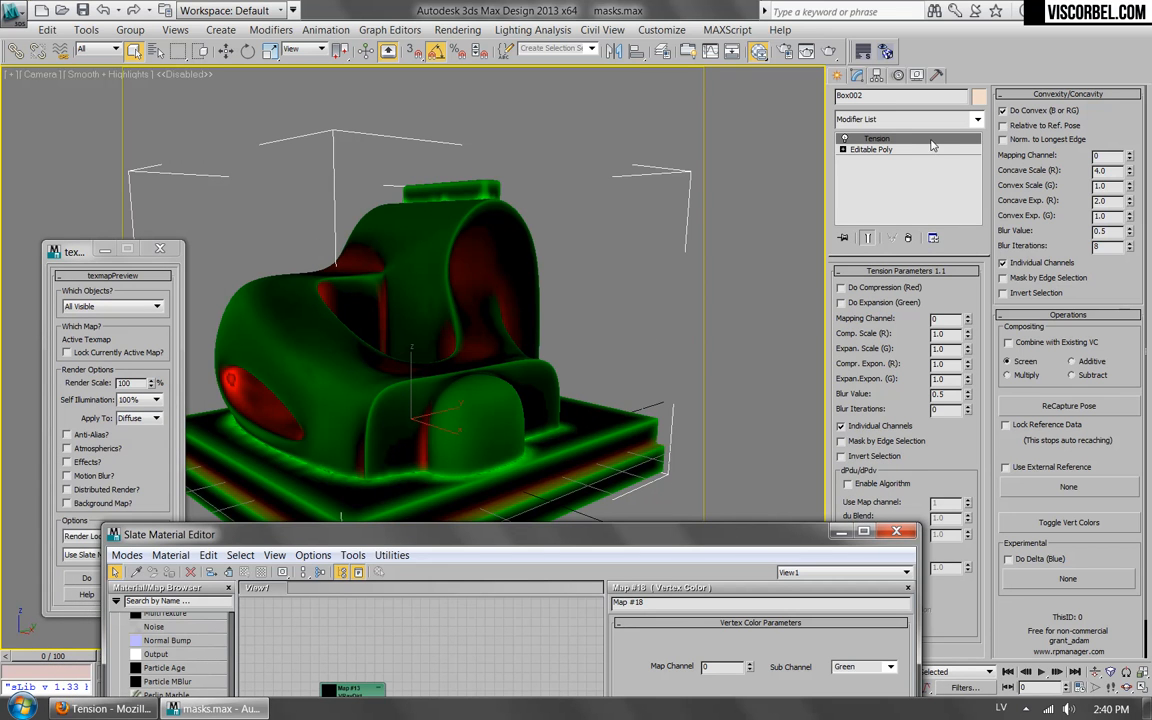
left_click(1075, 522)
right_click(906, 140)
left_click(887, 170)
left_click(872, 120)
left_click(457, 410)
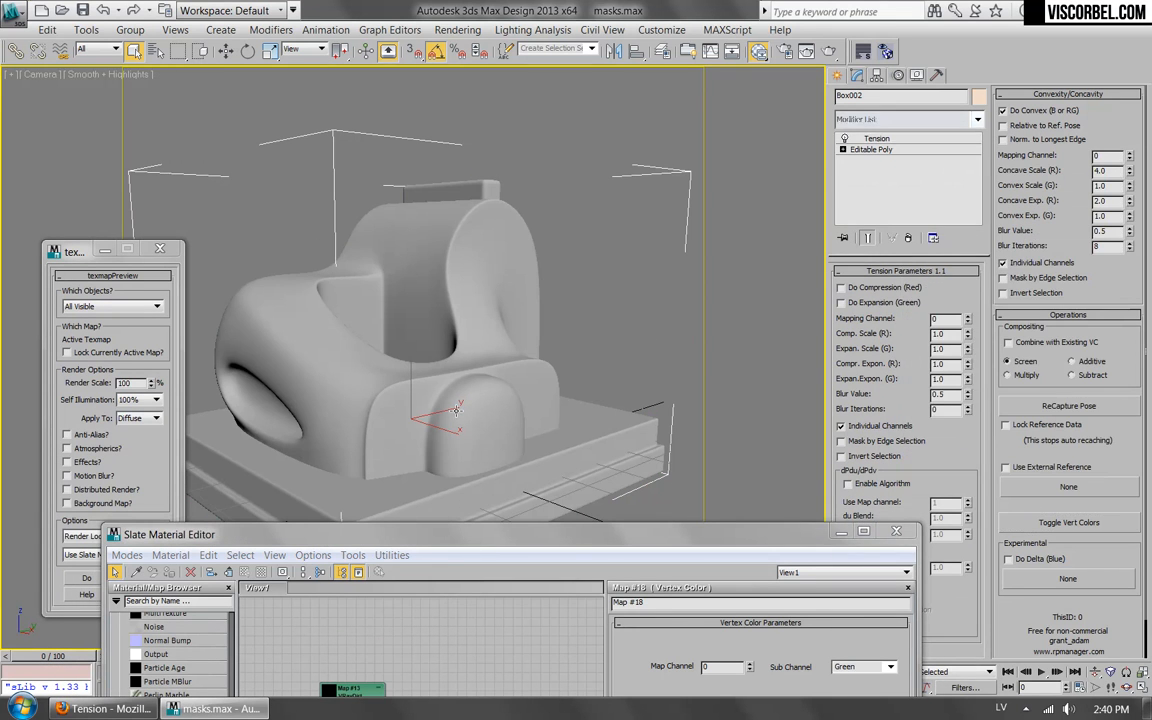
Add a UVW Map modifier to the model, align its mapping to the Y axis, and fit it to the object.
left_click(905, 119)
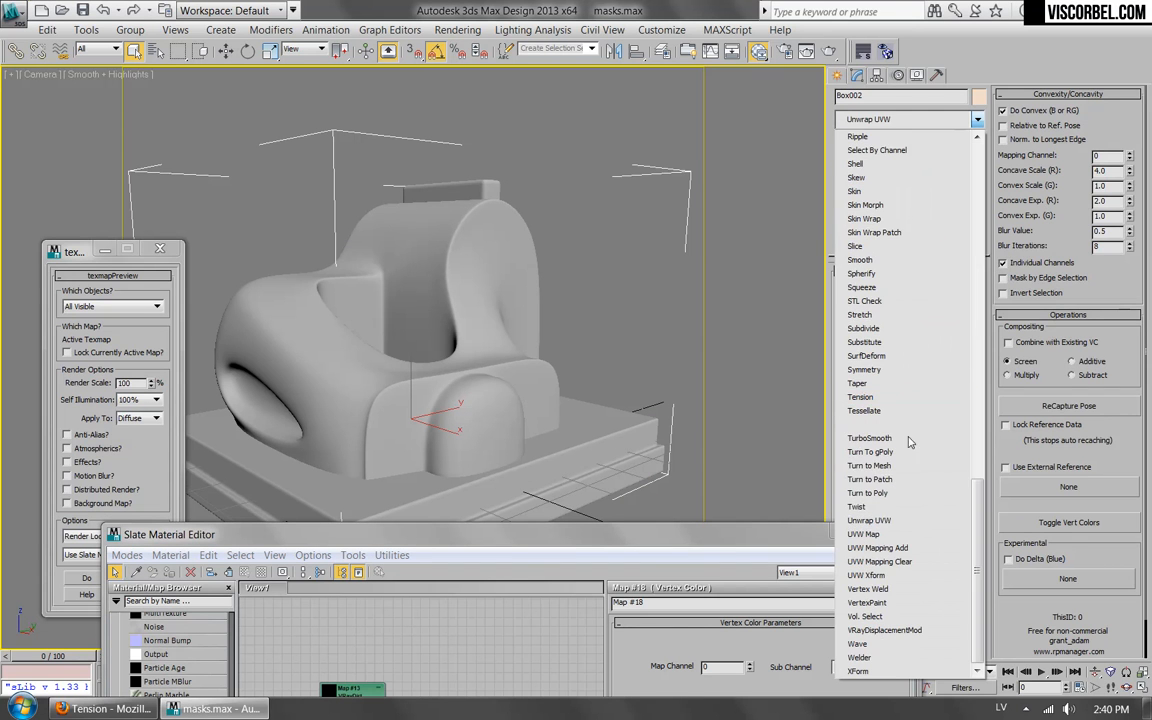
left_click(870, 534)
scroll(931, 435, "down", 3)
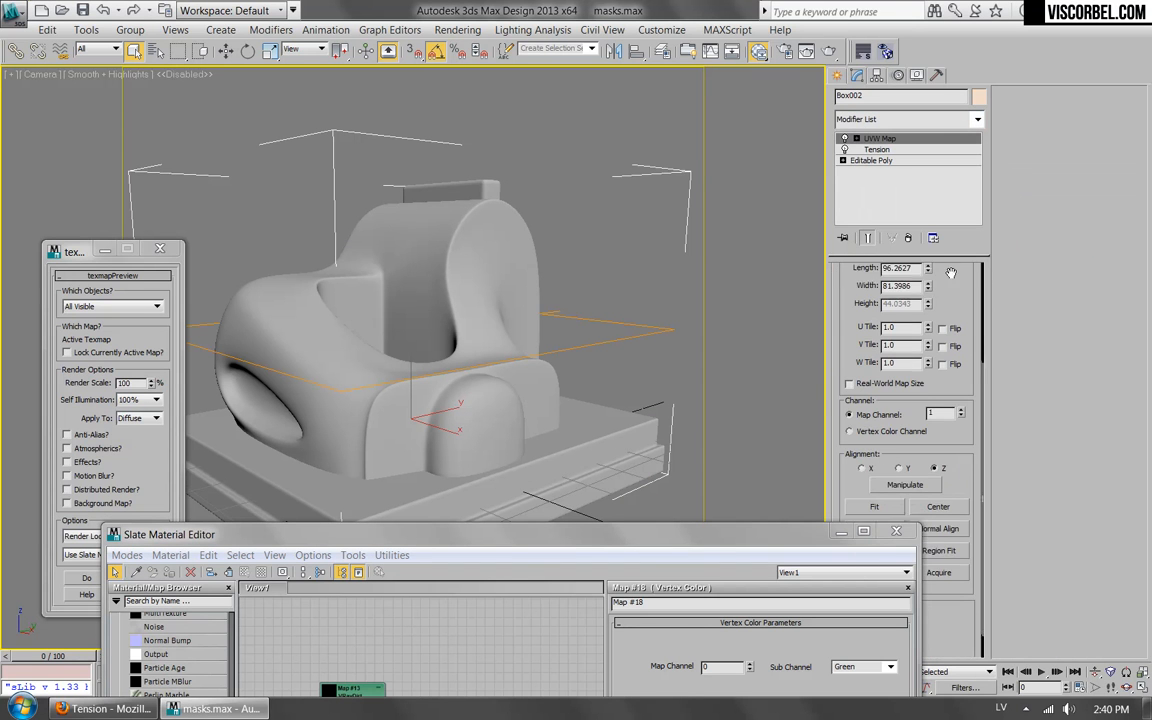
left_click(862, 442)
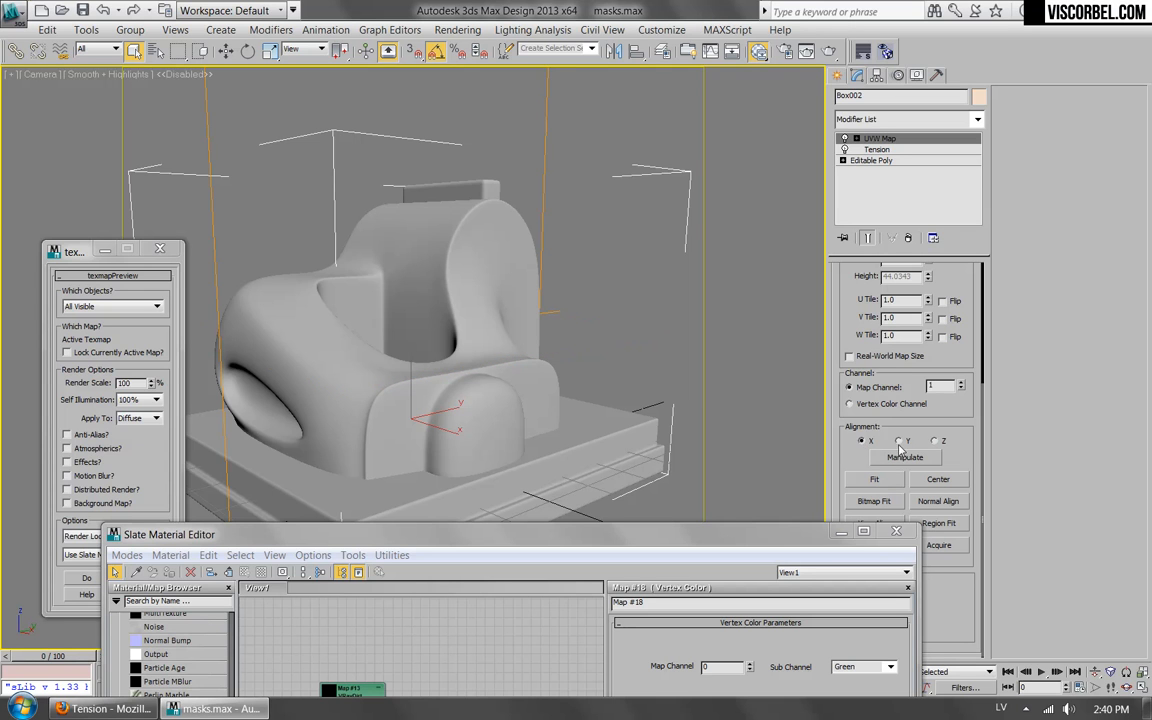
left_click(900, 442)
left_click(866, 480)
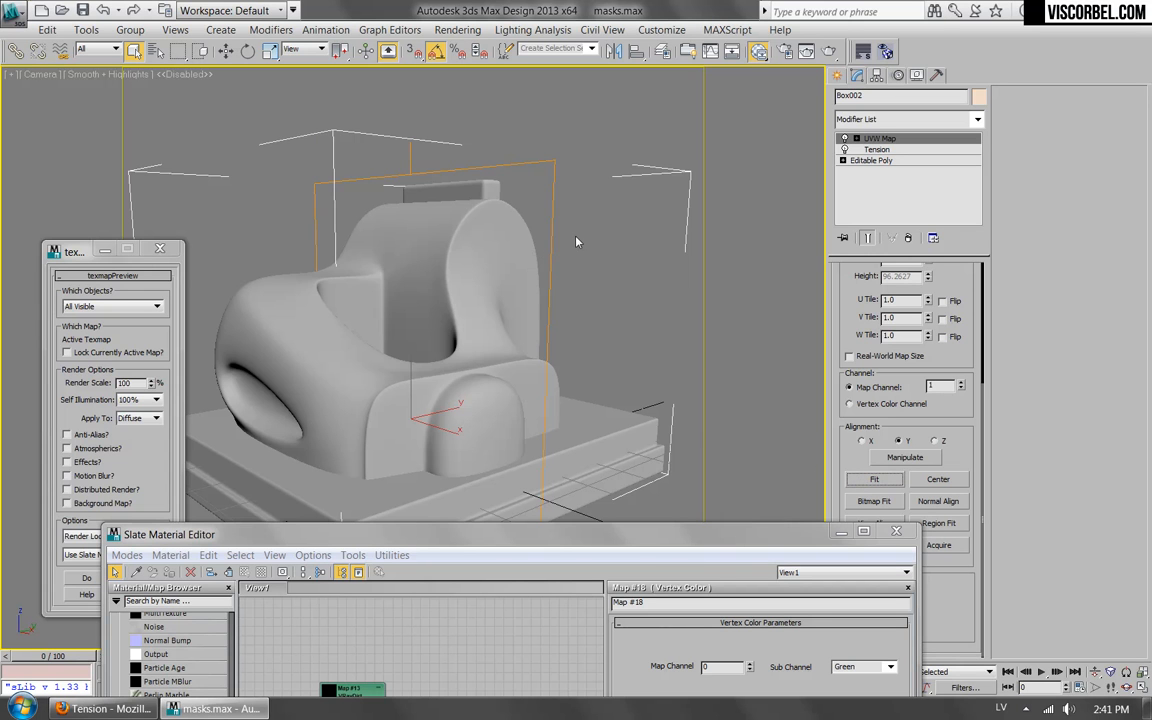
Set the UVW Map modifier's map channel to 2, and add a Gradient map connected to the material's Diffuse map slot.
left_click_drag(601, 539, 503, 128)
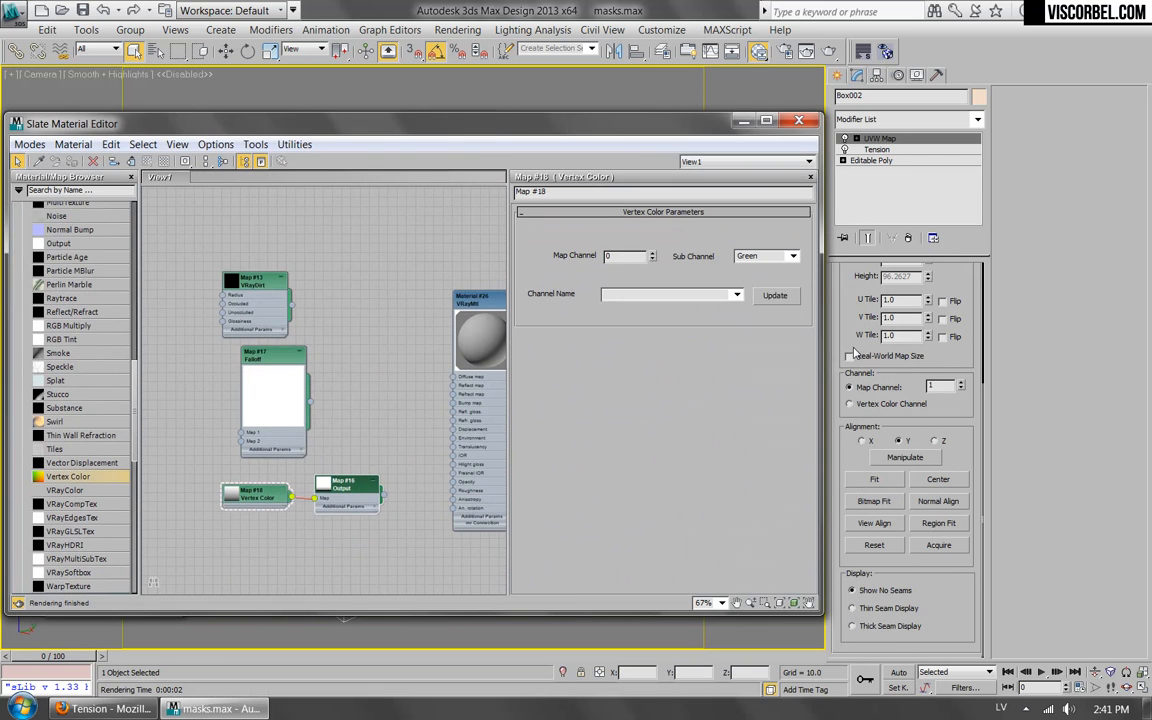
left_click(961, 384)
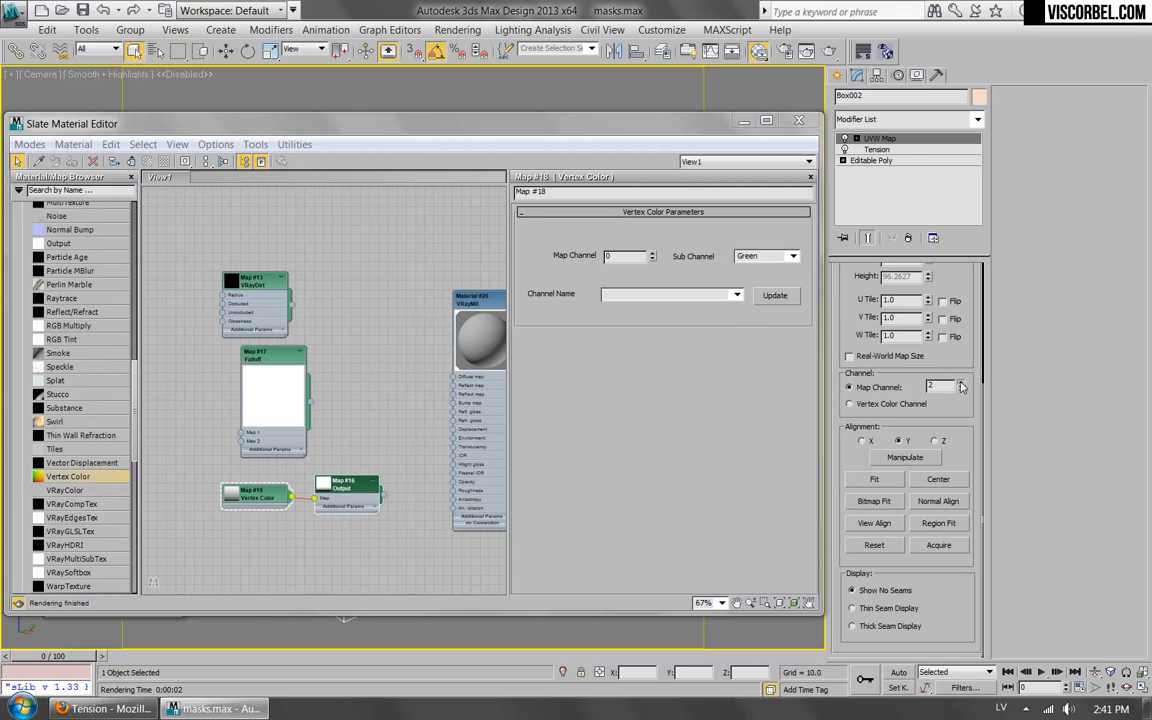
left_click_drag(135, 415, 135, 351)
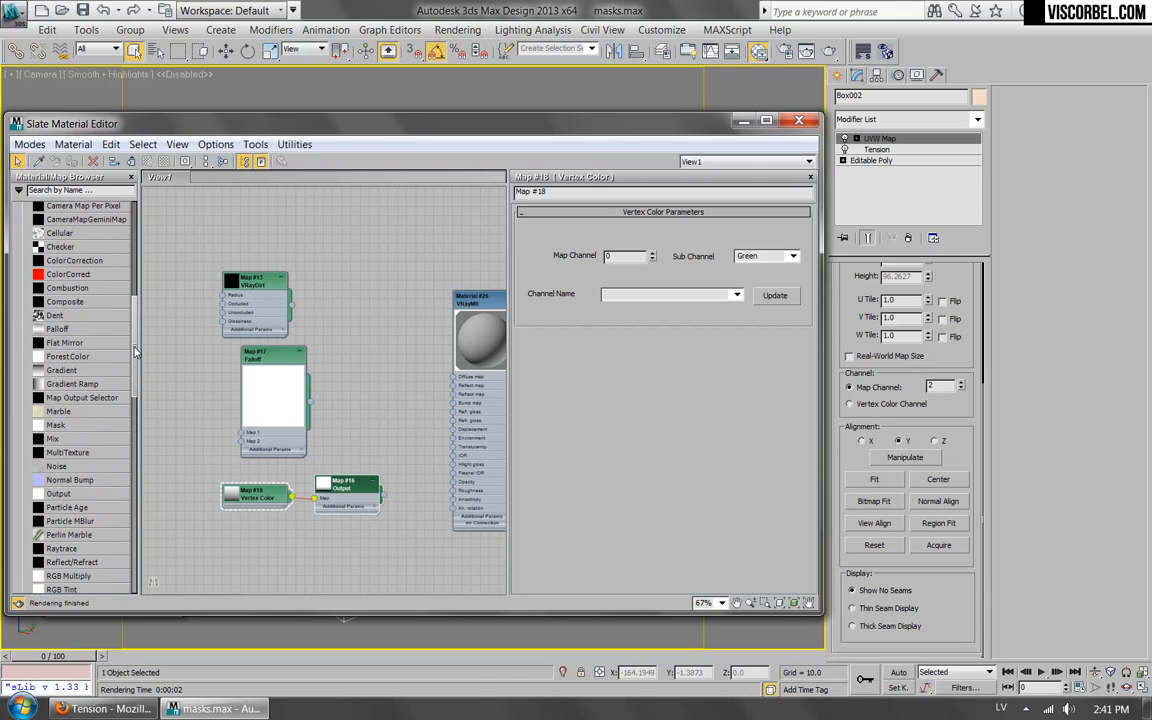
left_click_drag(61, 370, 376, 368)
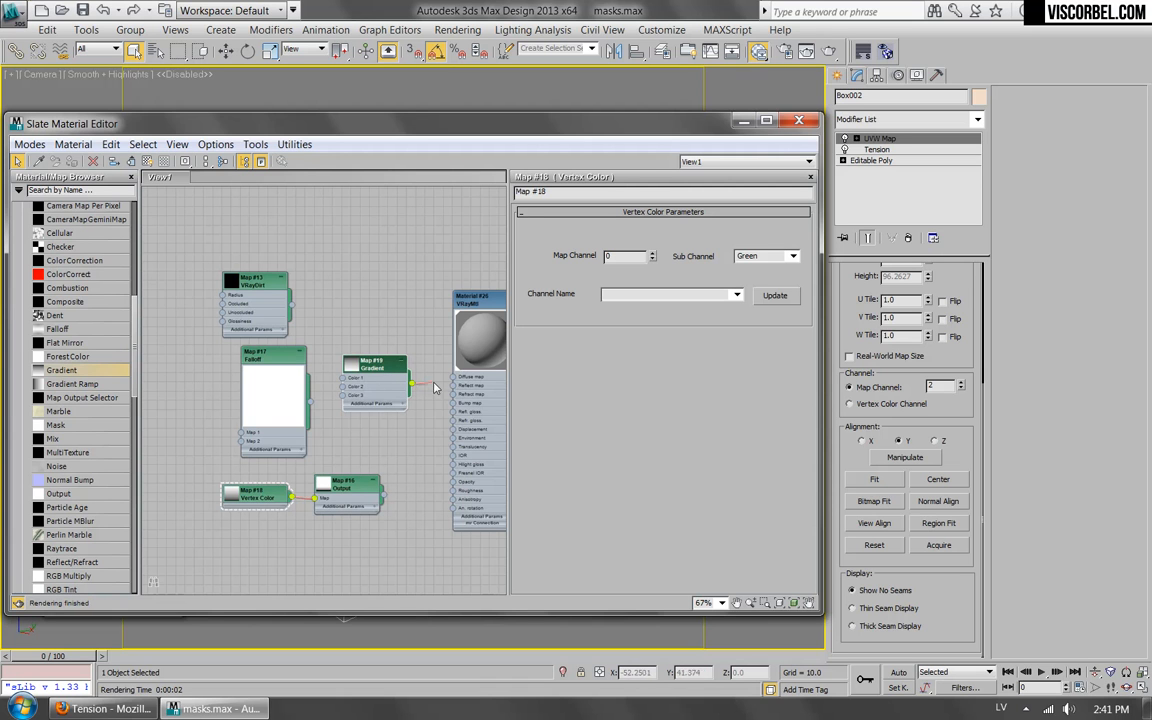
left_click_drag(455, 380, 456, 378)
Set the Gradient map's Map Channel to 2 and start a test render of the mask, cancelling it partway.
double_click(472, 300)
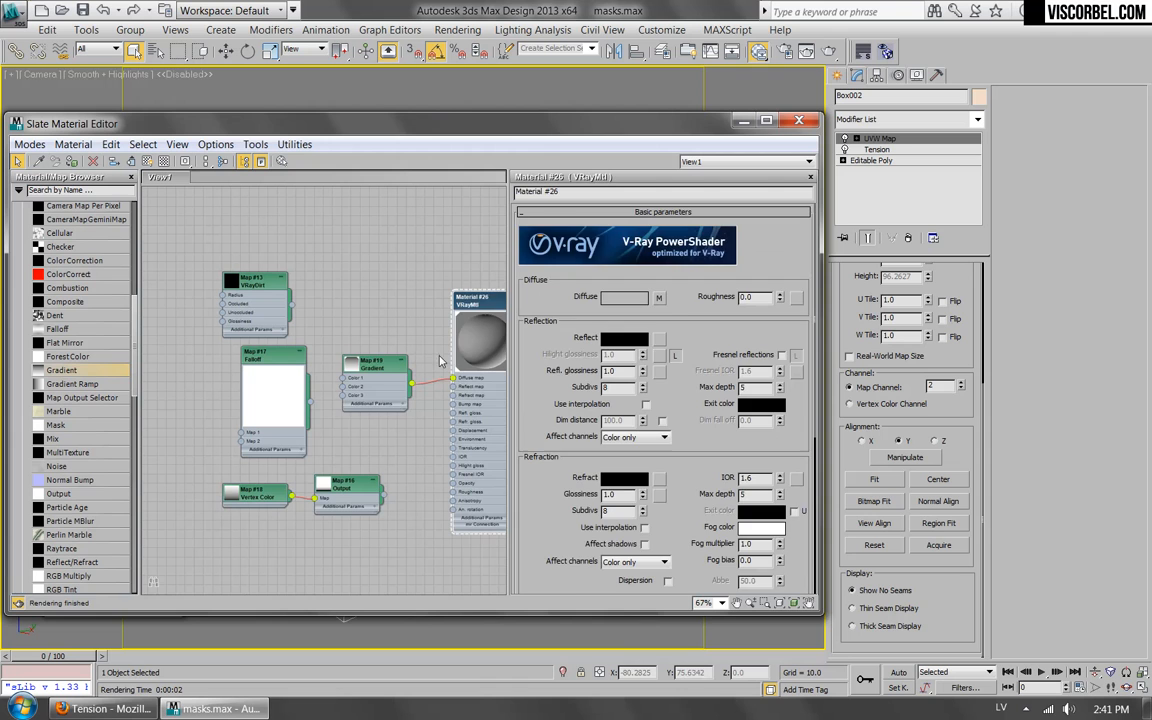
double_click(372, 366)
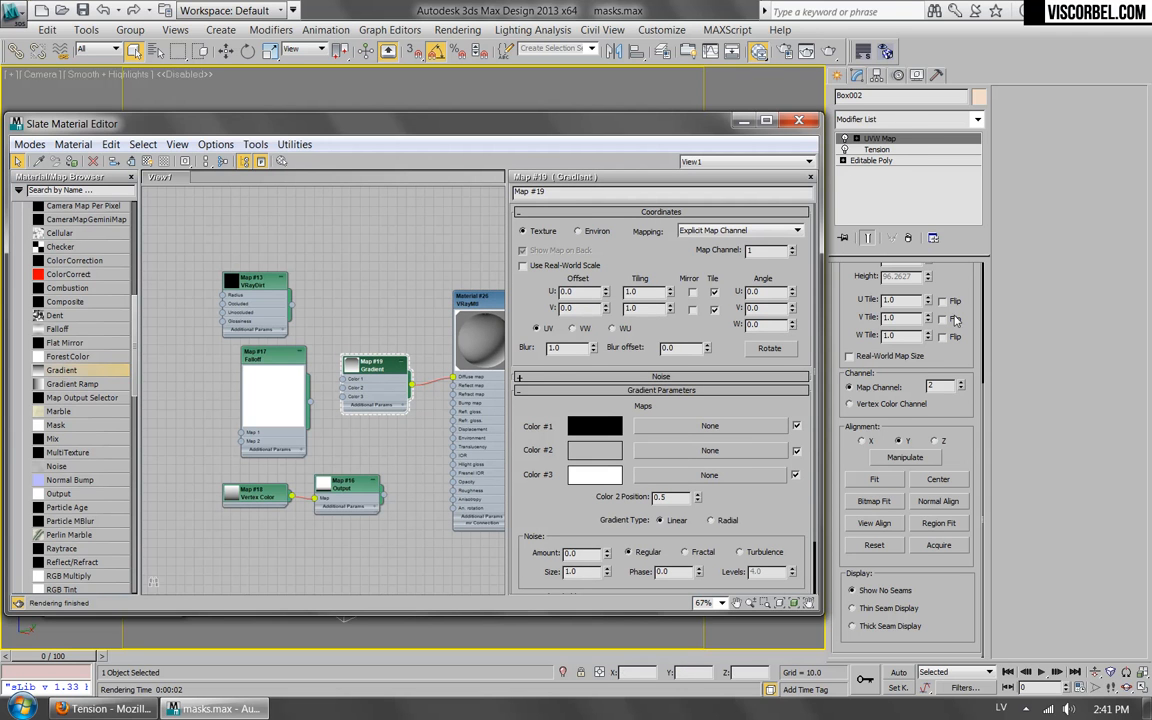
left_click(791, 247)
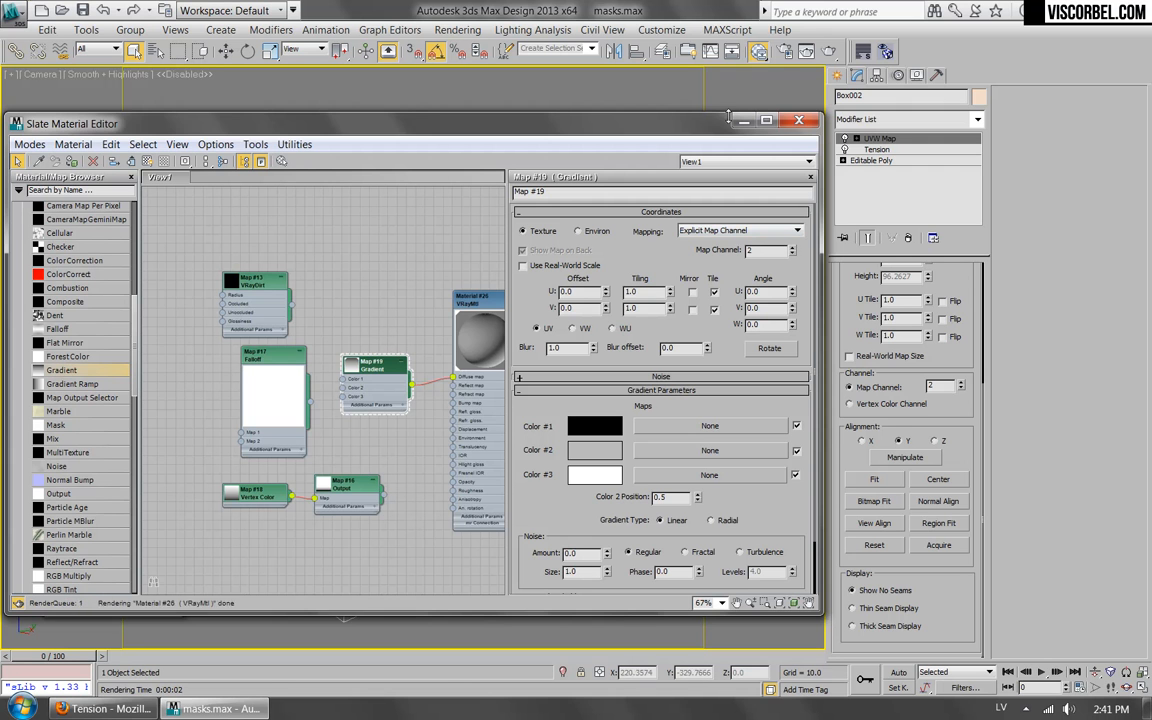
left_click(757, 51)
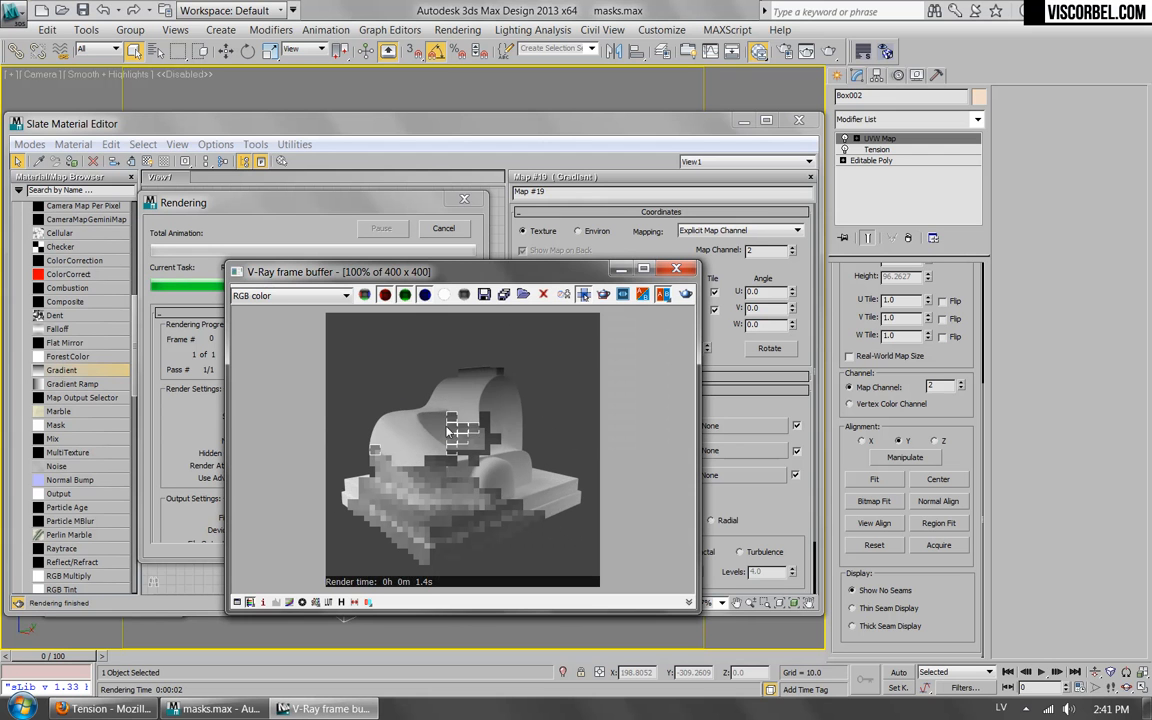
left_click(406, 196)
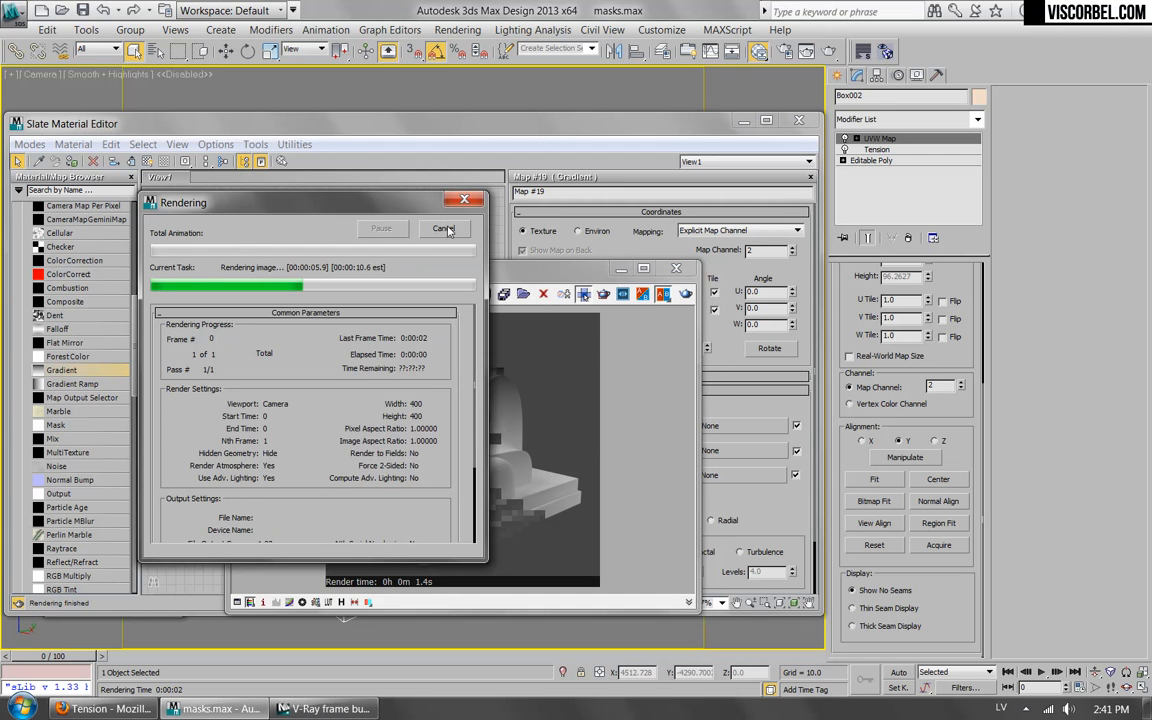
left_click(443, 228)
left_click(676, 268)
Set the Gradient map's Color 2 Position to 0.2.
scroll(419, 338, "up", 1)
mouse_move(422, 334)
middle_mouse_down()
mouse_move(268, 314)
mouse_move(415, 330)
middle_mouse_up()
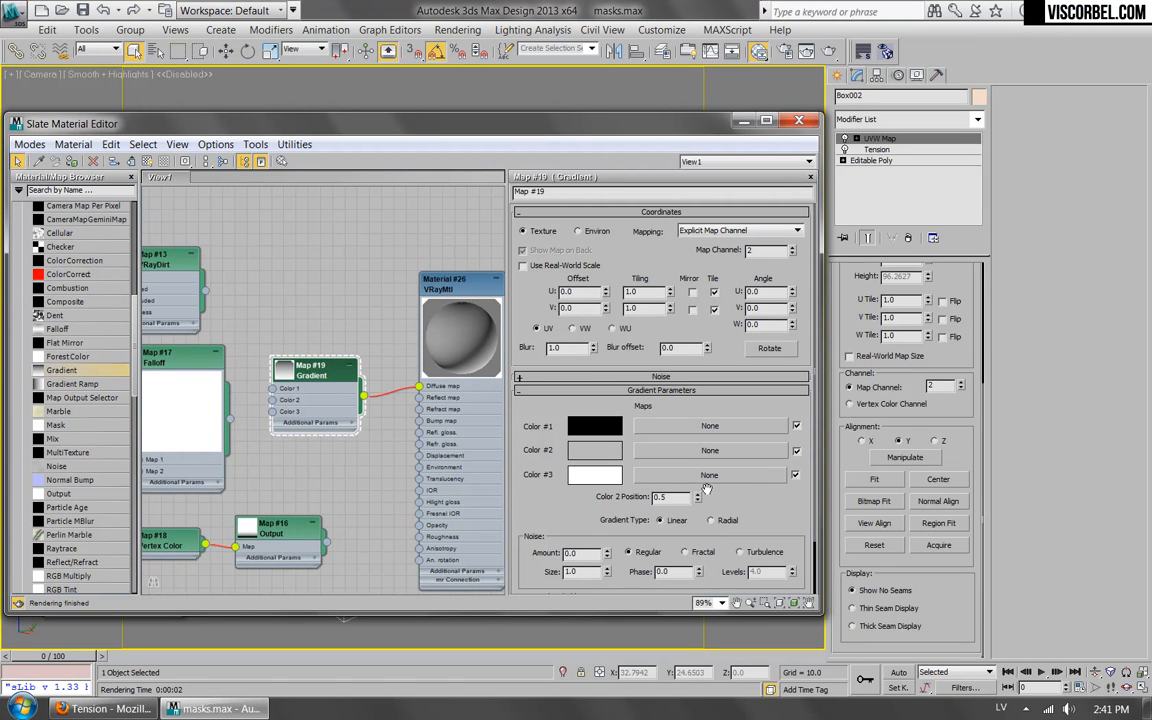
left_click_drag(703, 497, 697, 499)
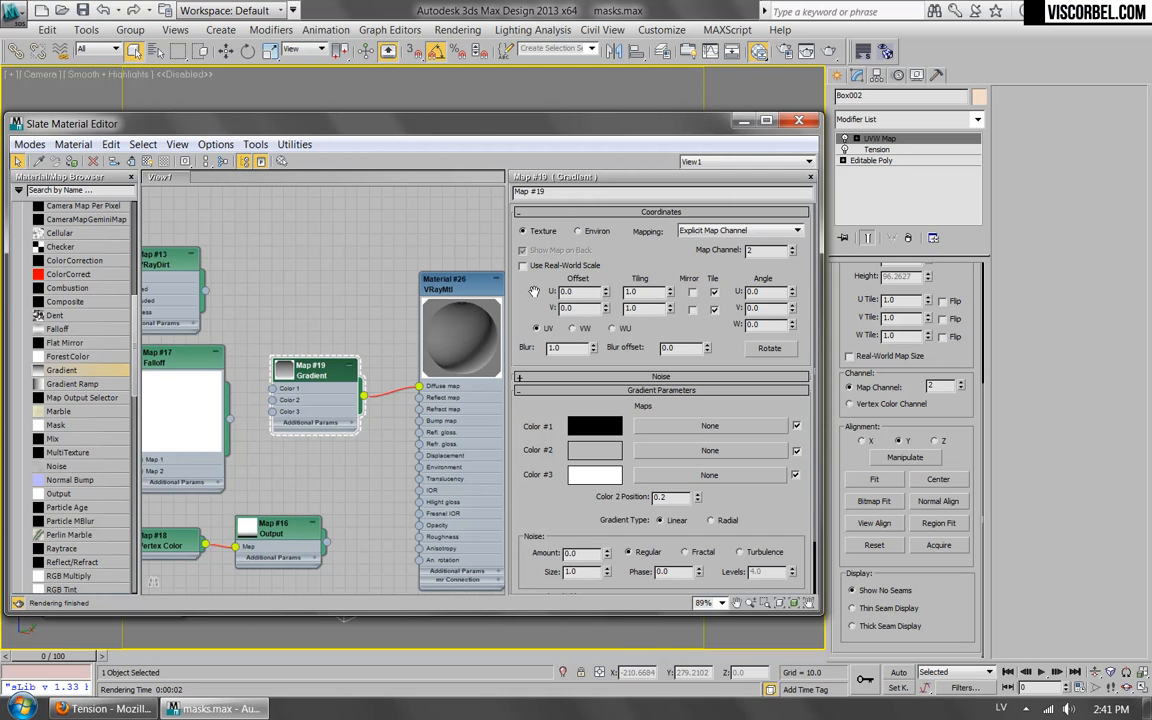
Try inverting the Gradient map's output.
left_click_drag(565, 450, 557, 338)
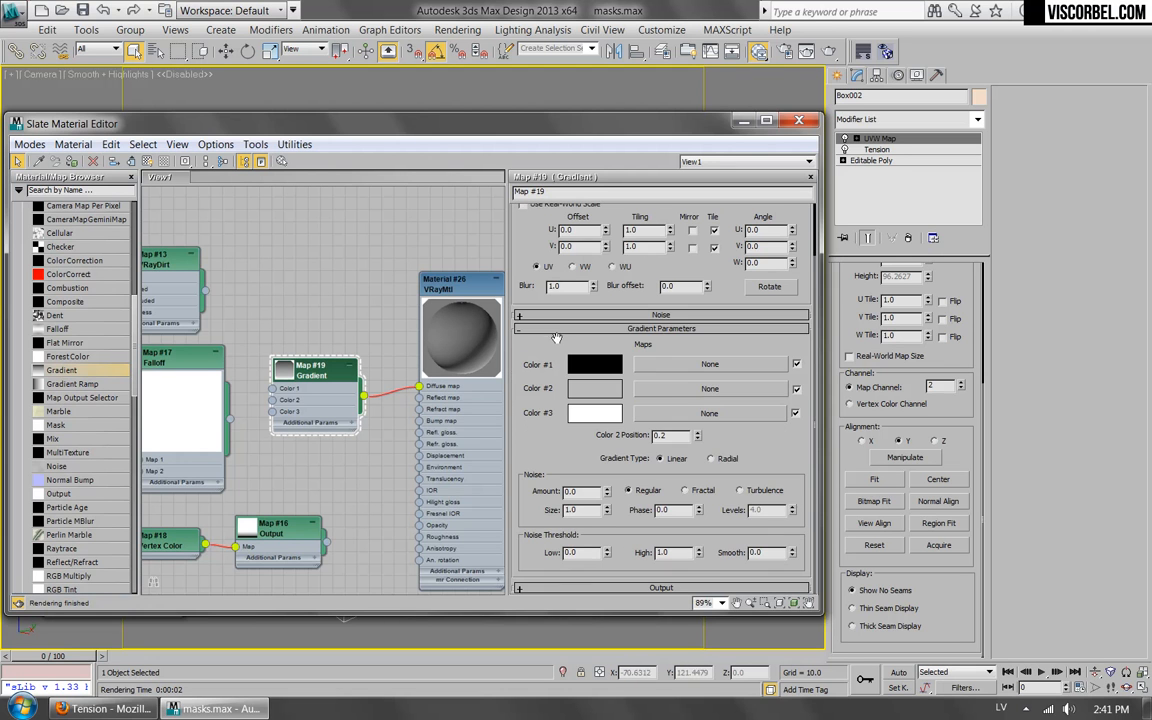
left_click(640, 588)
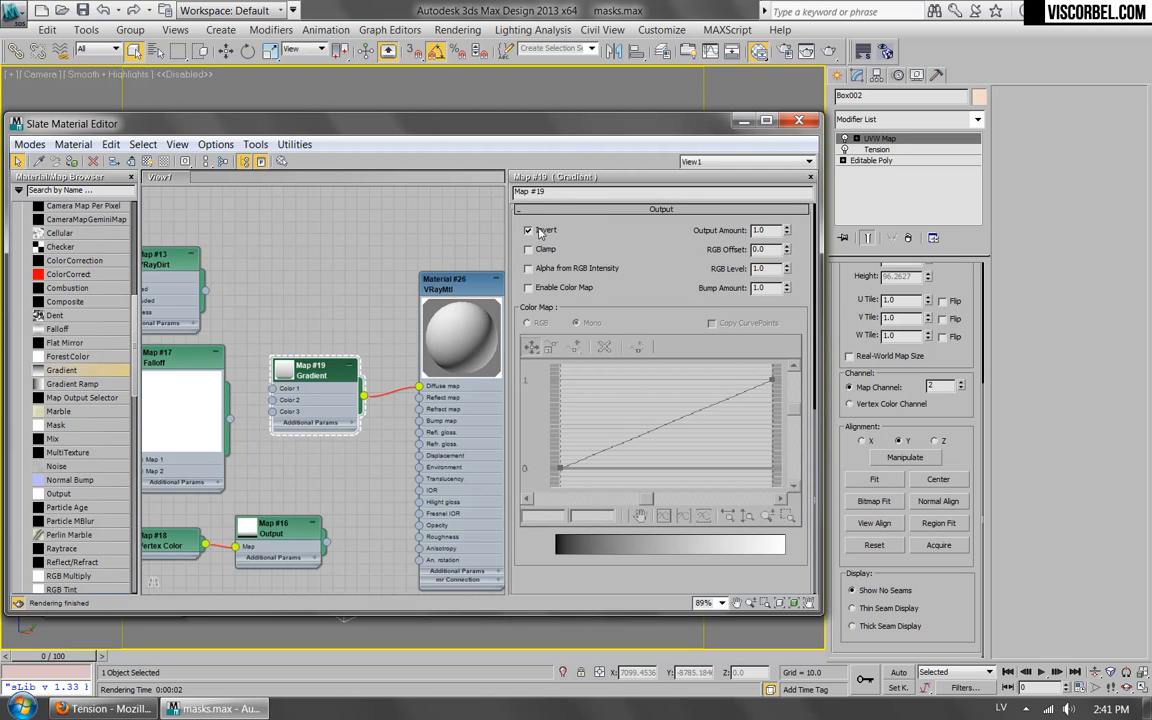
left_click(560, 210)
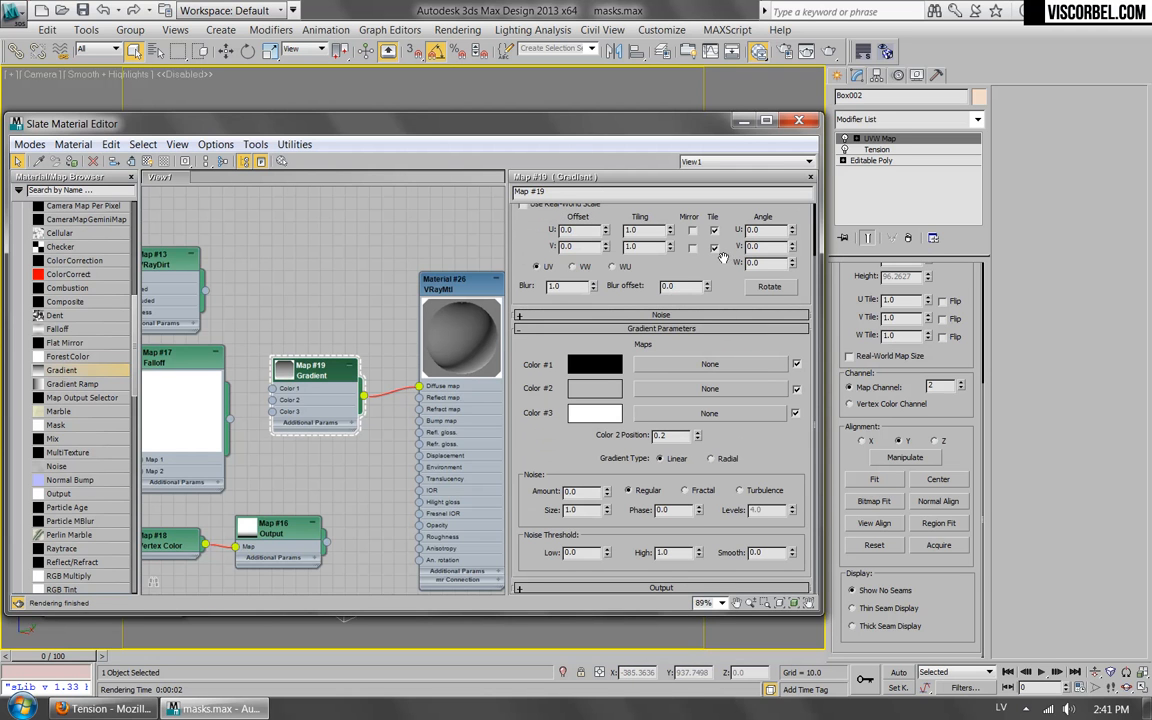
Set the Gradient map's W angle to 90 and render the gradient mask.
key("Return")
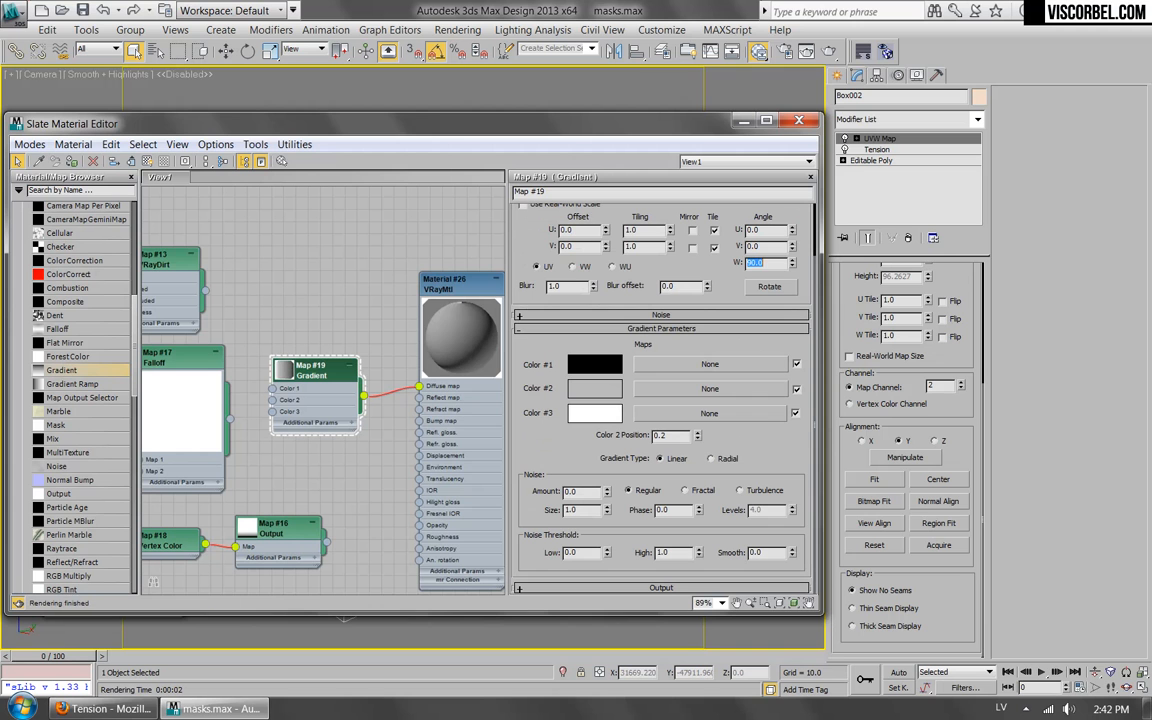
left_click(830, 52)
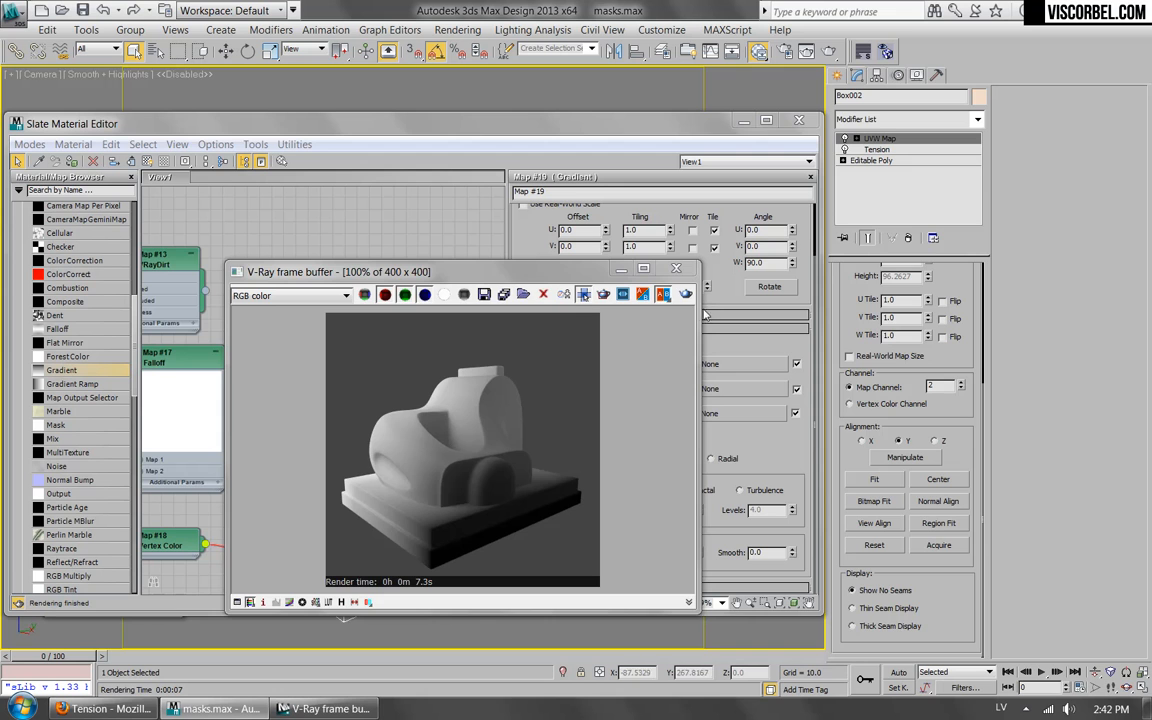
left_click(677, 269)
Disconnect the Gradient map from Diffuse and place it beside the Falloff map.
scroll(385, 388, "down", 1)
middle_click_drag(385, 388, 468, 355)
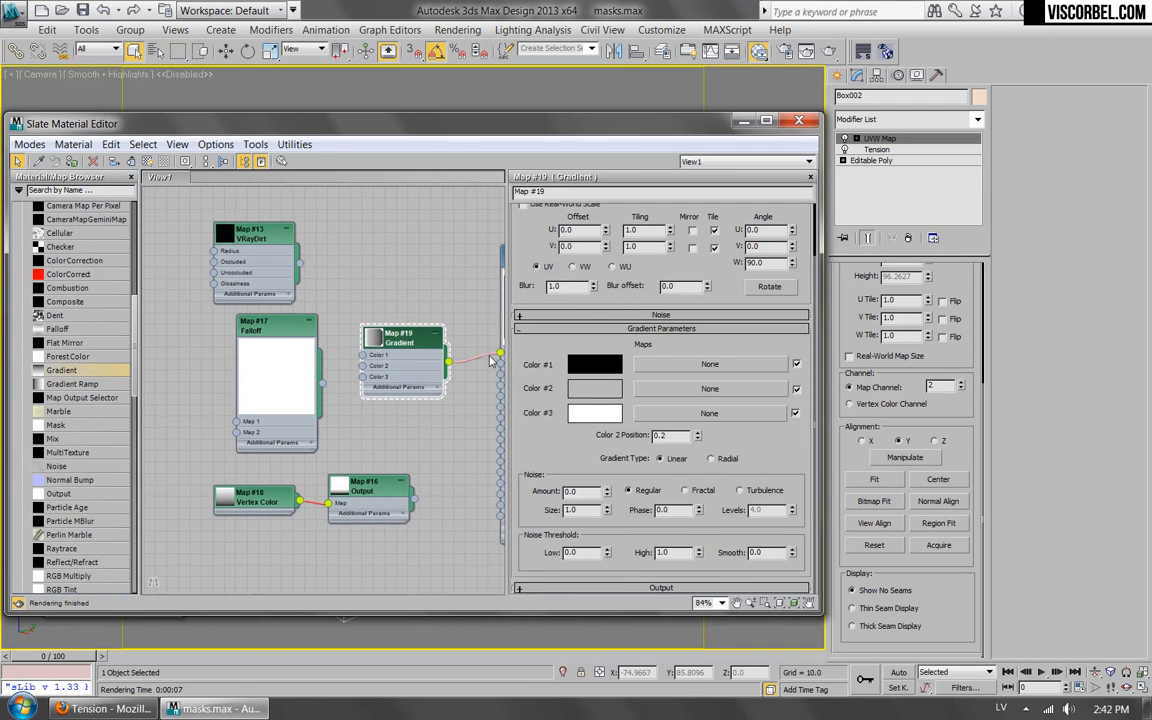
left_click_drag(396, 341, 164, 343)
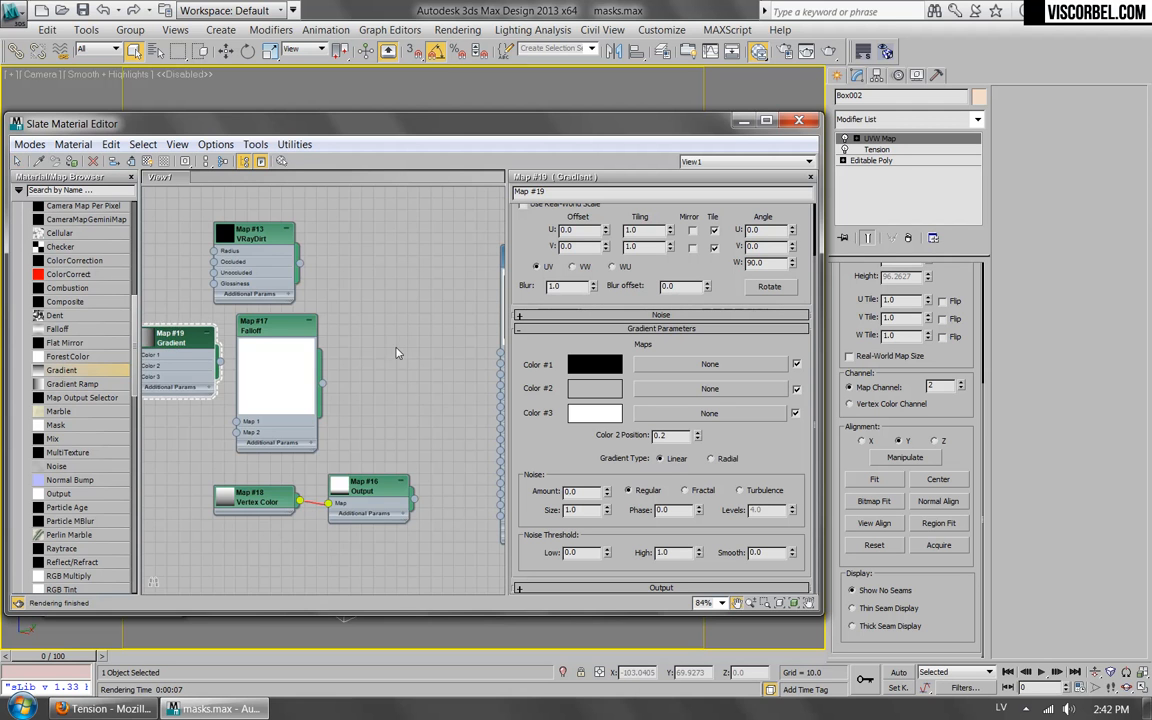
Connect the Output map of the Vertex Color branch to Diffuse and render the edge mask.
scroll(388, 375, "down", 7)
scroll(422, 448, "up", 6)
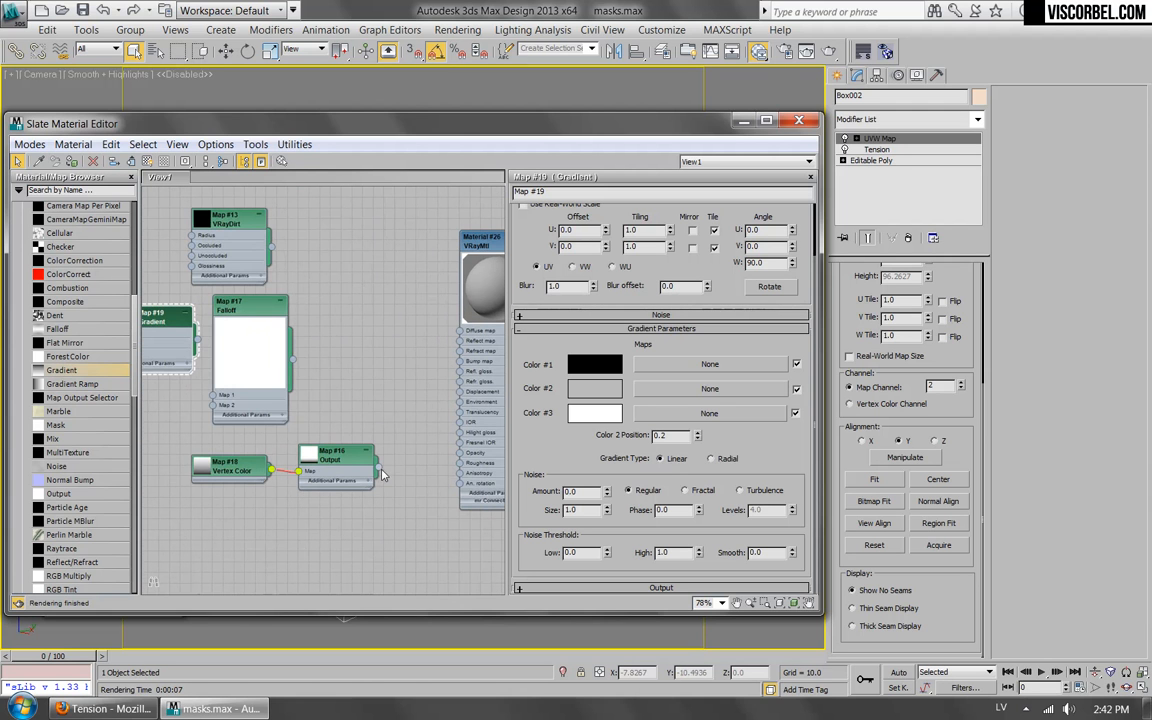
left_click_drag(378, 466, 459, 330)
left_click_drag(338, 455, 328, 454)
left_click(829, 51)
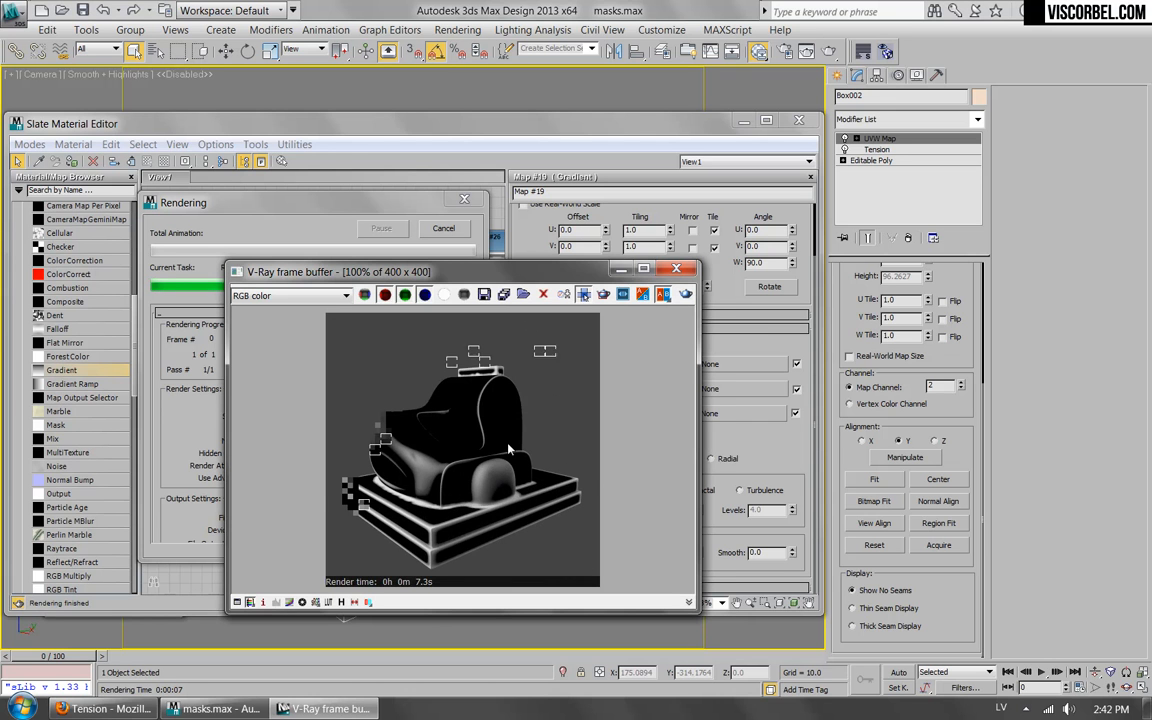
left_click(677, 268)
Insert a Mix map between the Output map and Diffuse with Output feeding Mix Amount, and show the Mix parameters.
left_click_drag(300, 468, 310, 468)
left_click_drag(66, 440, 395, 410)
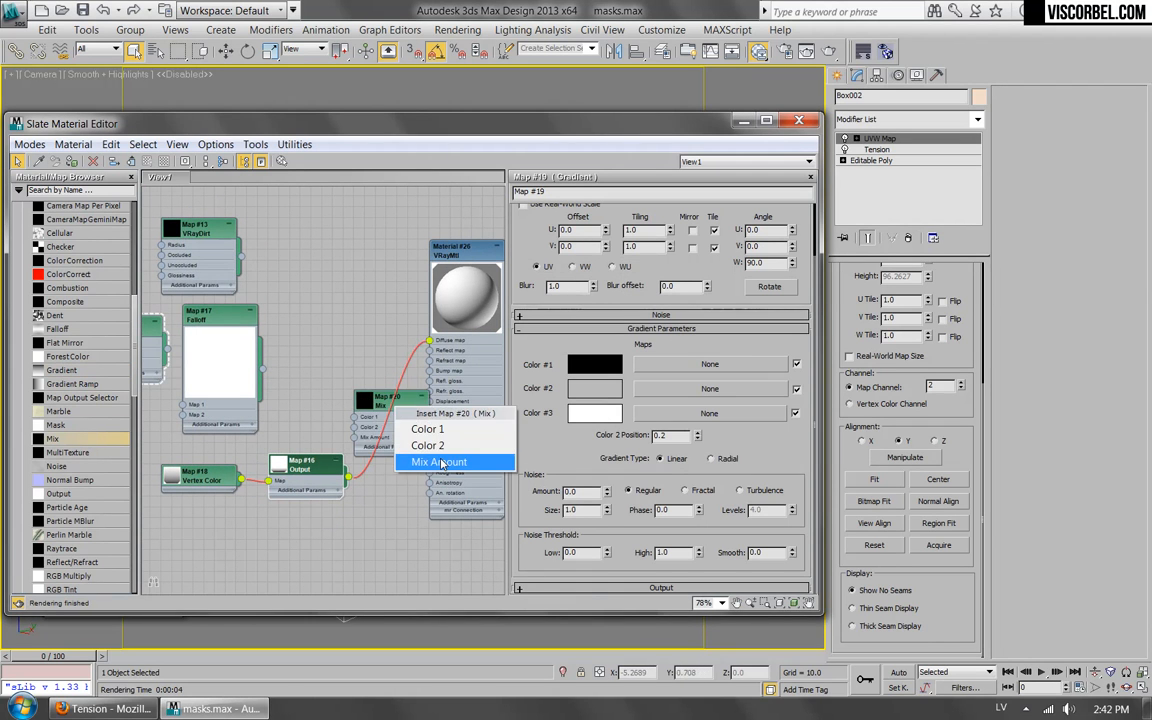
left_click(476, 461)
left_click_drag(300, 470, 253, 492)
left_click_drag(404, 413, 369, 424)
double_click(369, 424)
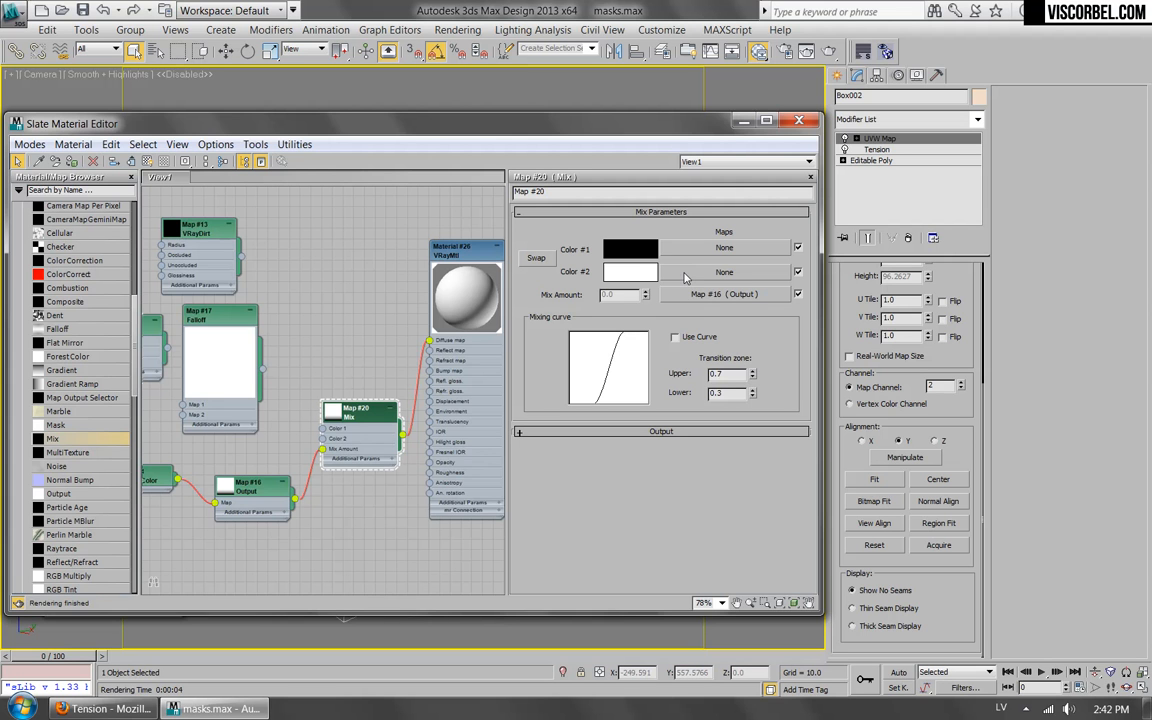
Move the noise Composite map down from the upper node tree to sit near the Mix map.
scroll(286, 270, "down", 5)
middle_click_drag(296, 206, 326, 495)
scroll(341, 427, "down", 4)
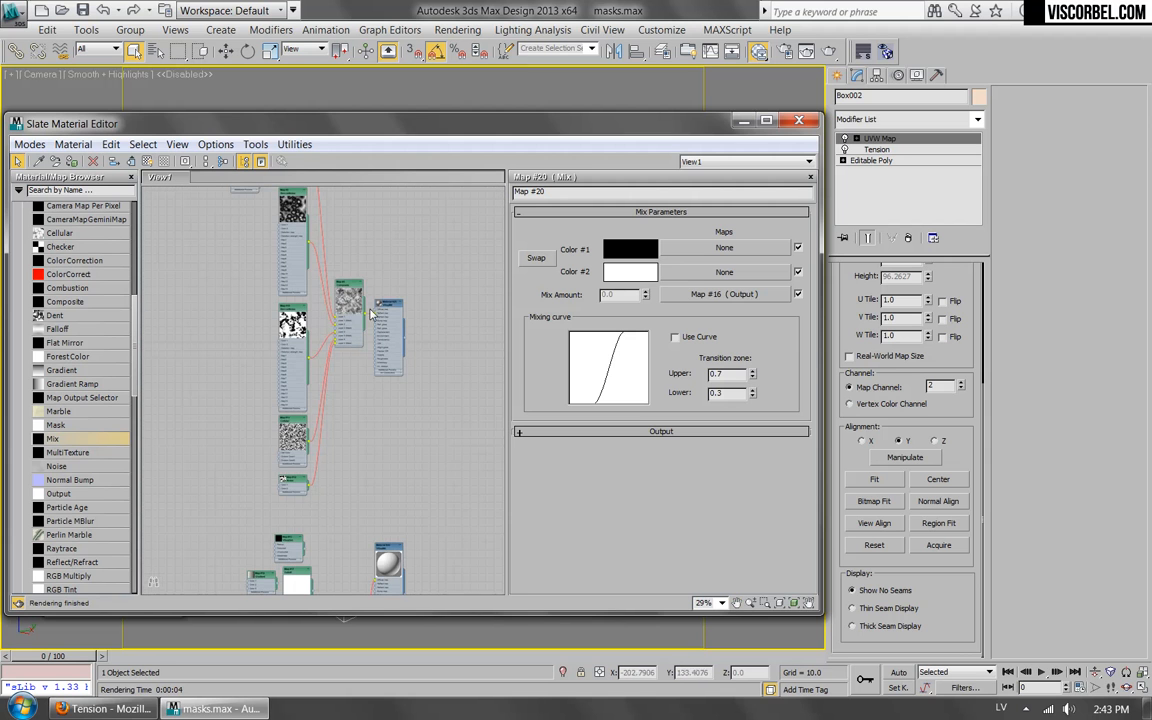
left_click_drag(366, 317, 364, 560)
left_click(470, 448)
left_click(390, 303)
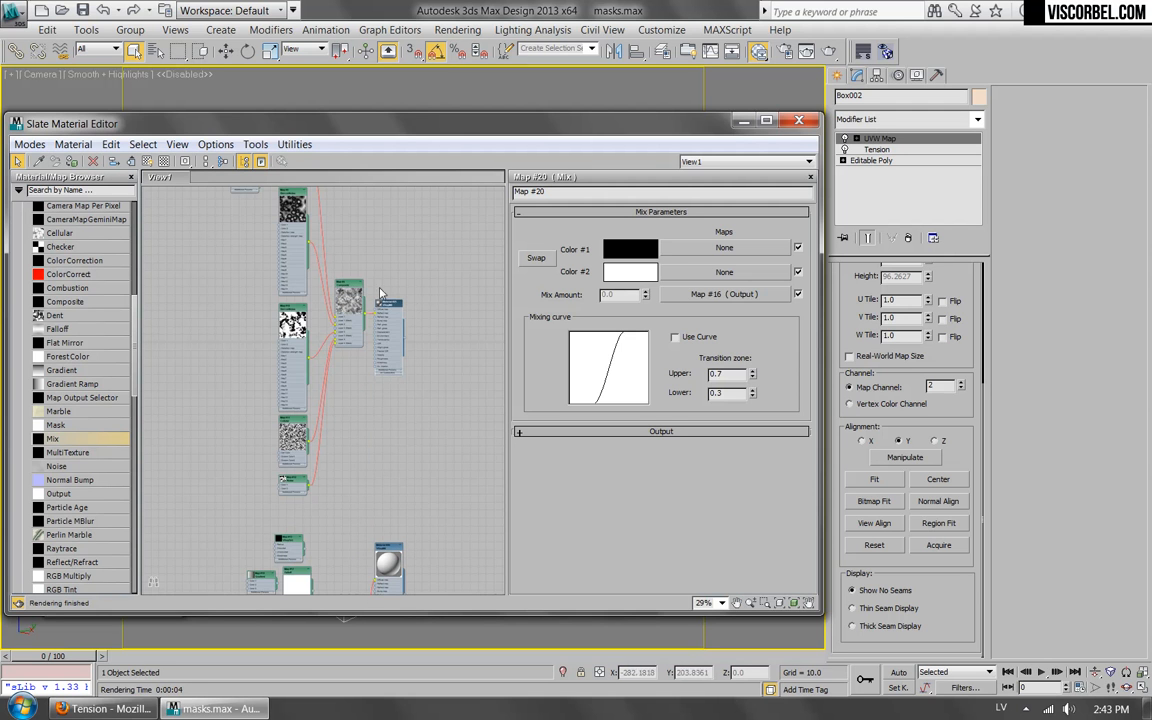
left_click_drag(342, 285, 331, 523)
middle_click_drag(344, 560, 390, 313)
Connect the Composite map to the Mix map's Color 2 and render the noise-broken edge mask.
scroll(390, 313, "up", 2)
scroll(390, 313, "up", 2)
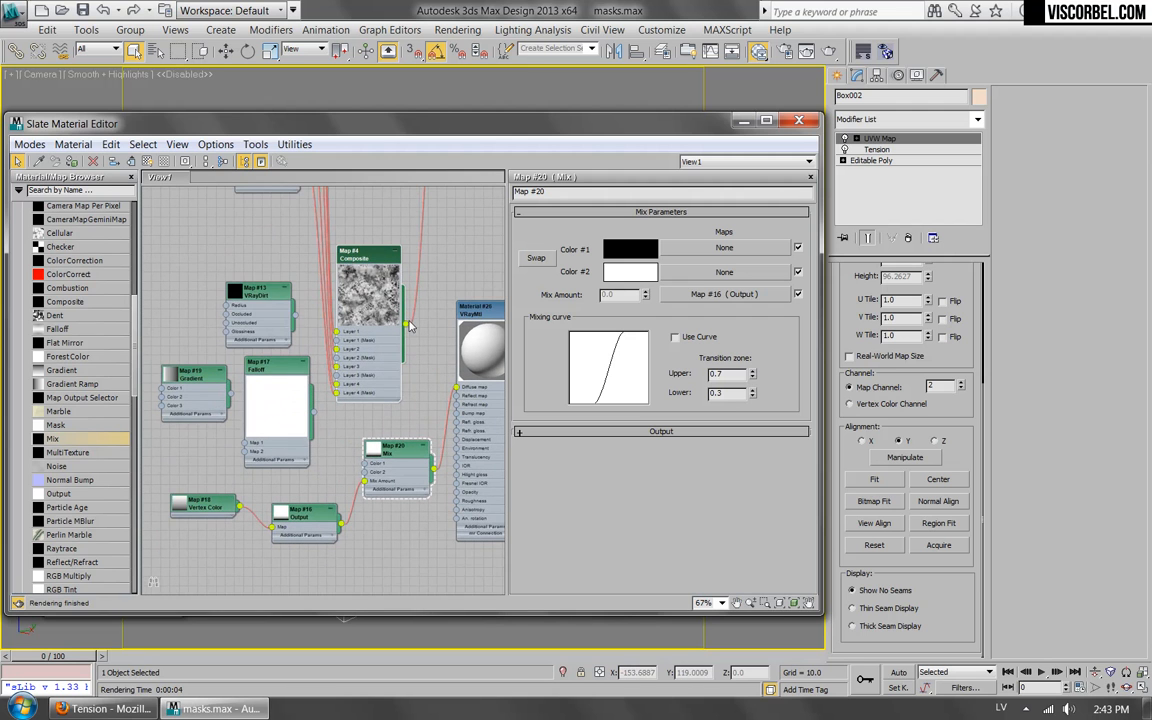
left_click_drag(435, 398, 366, 473)
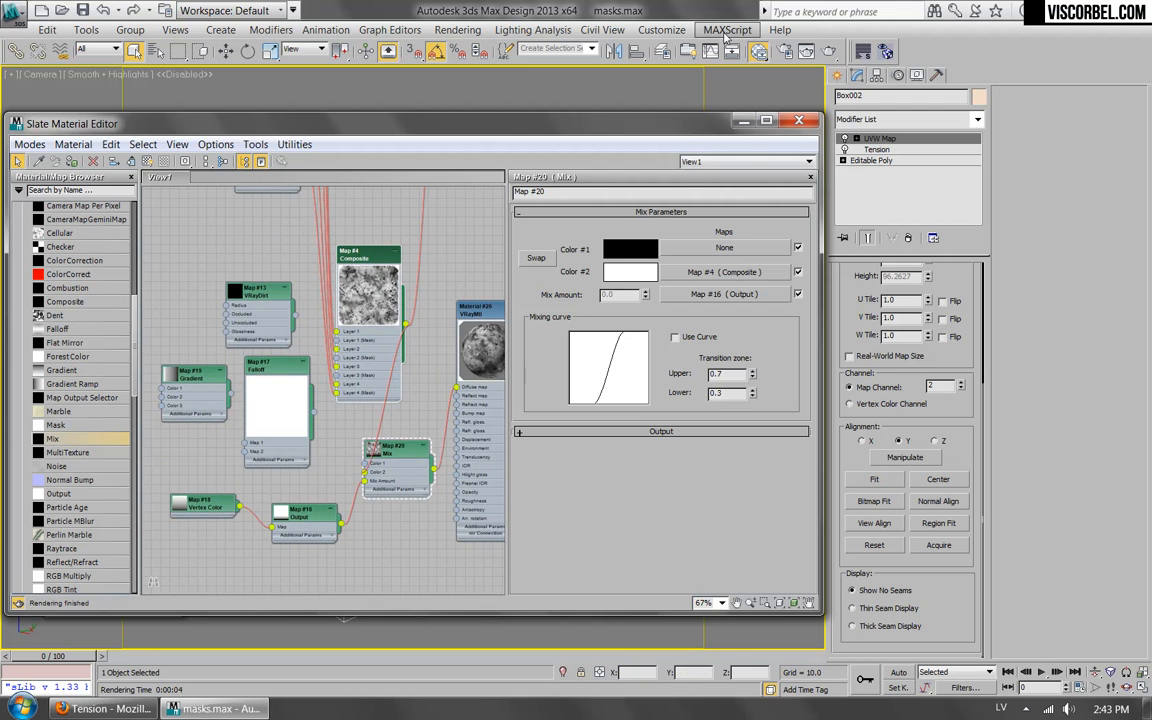
left_click(829, 51)
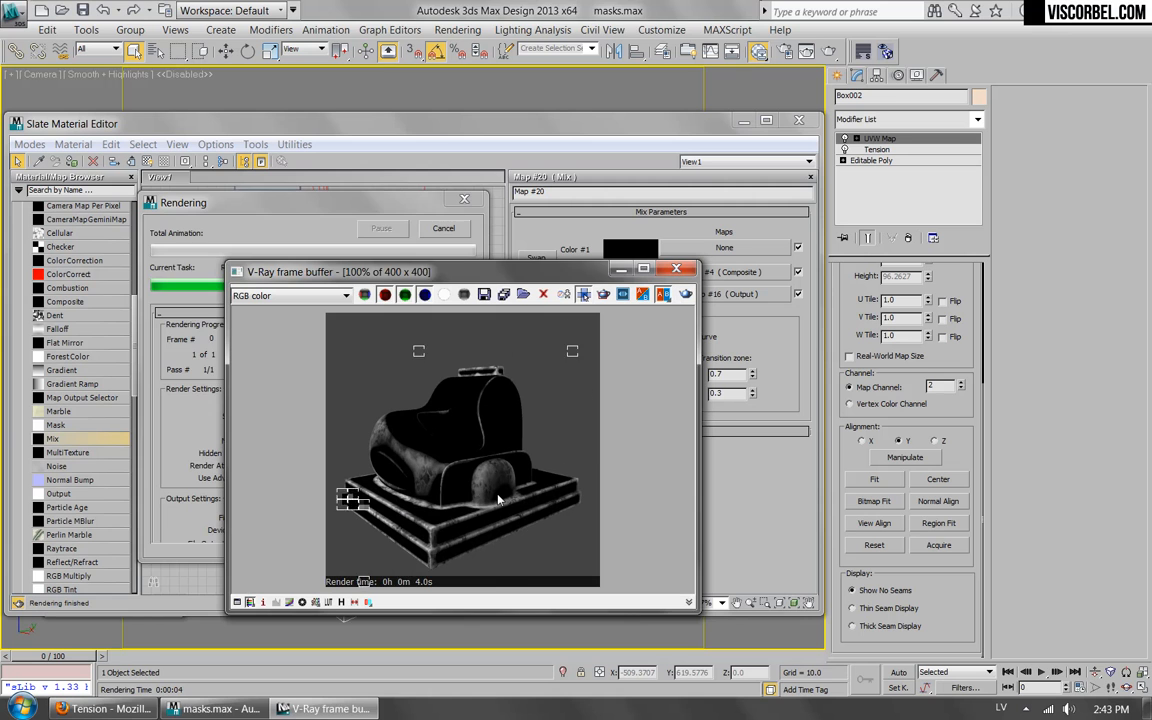
left_click(677, 268)
Rearrange the Composite and Mix nodes to separate them and spread out their connections.
middle_click_drag(386, 261, 338, 248)
left_click_drag(338, 248, 258, 223)
middle_click_drag(362, 337, 401, 356)
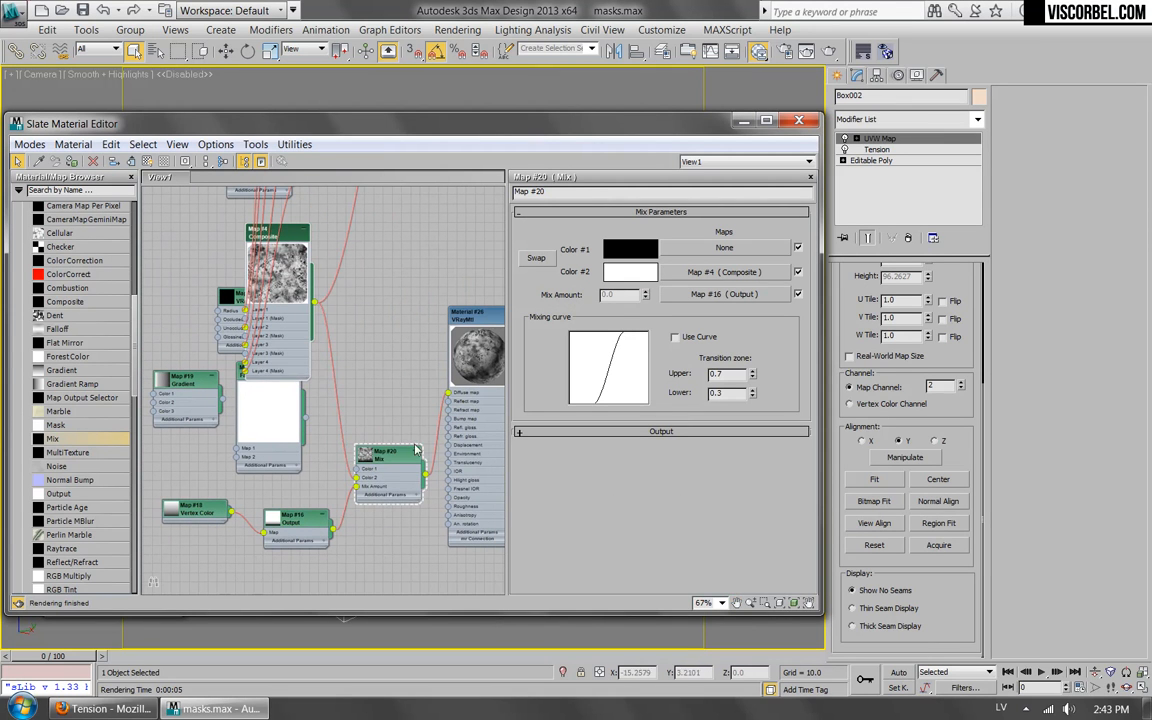
left_click_drag(372, 446, 352, 429)
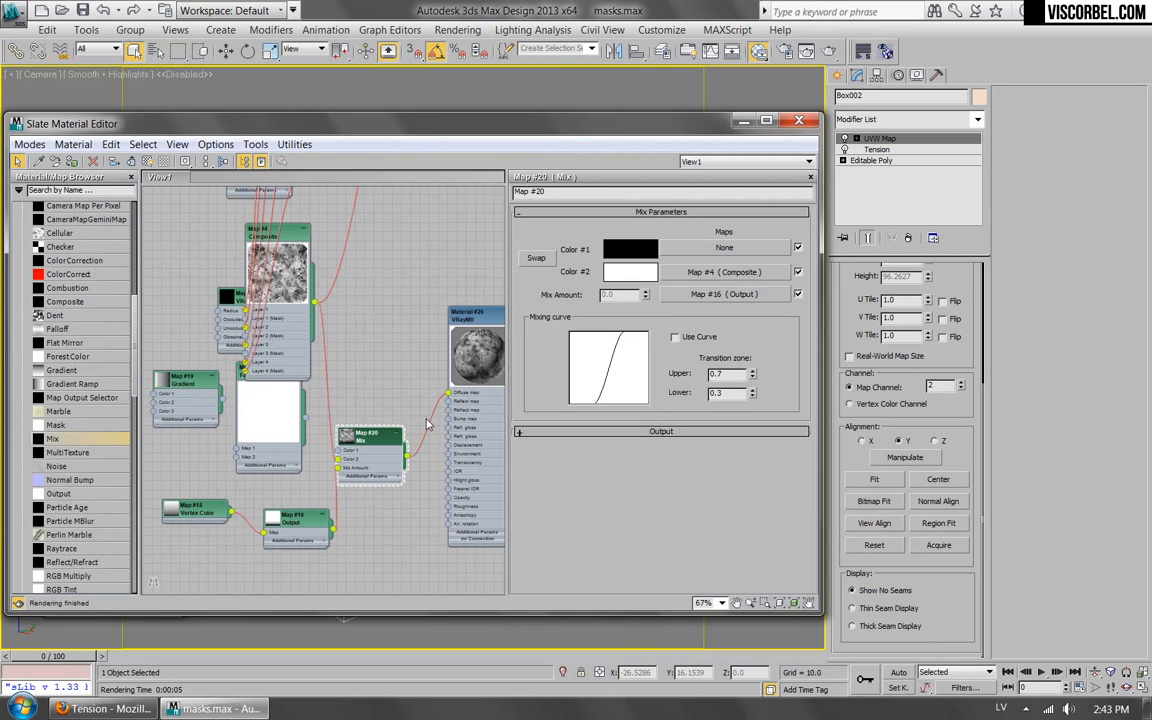
left_click_drag(352, 445, 376, 440)
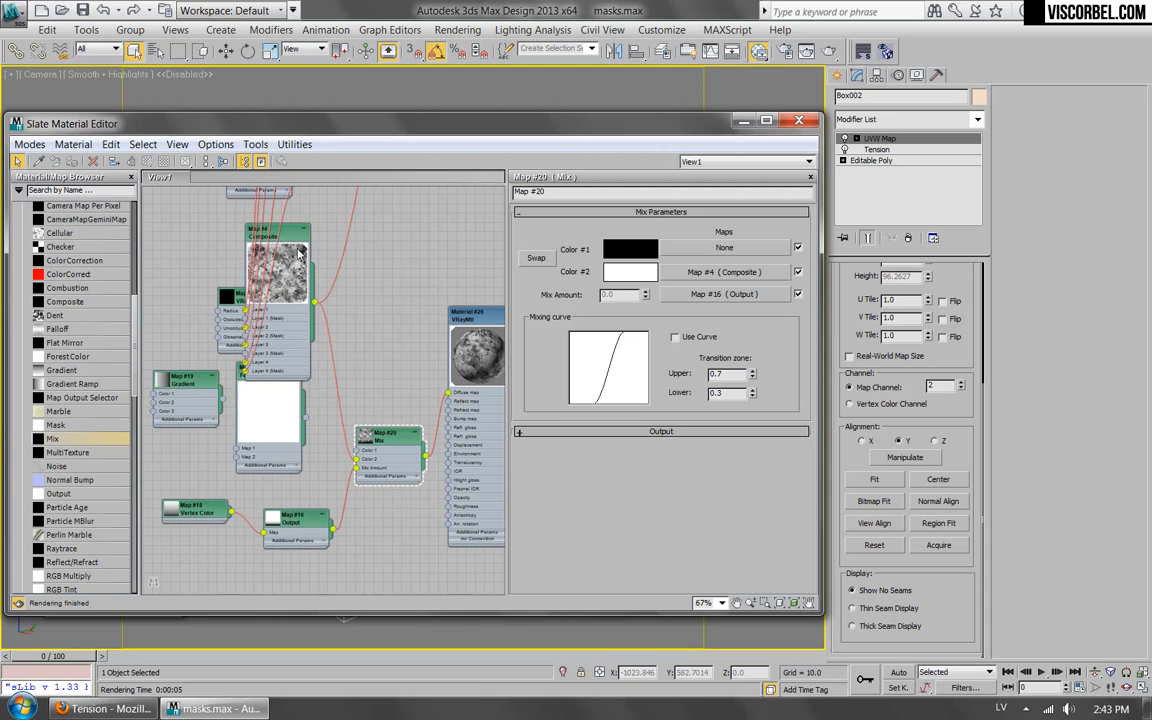
scroll(90, 385, "down", 6)
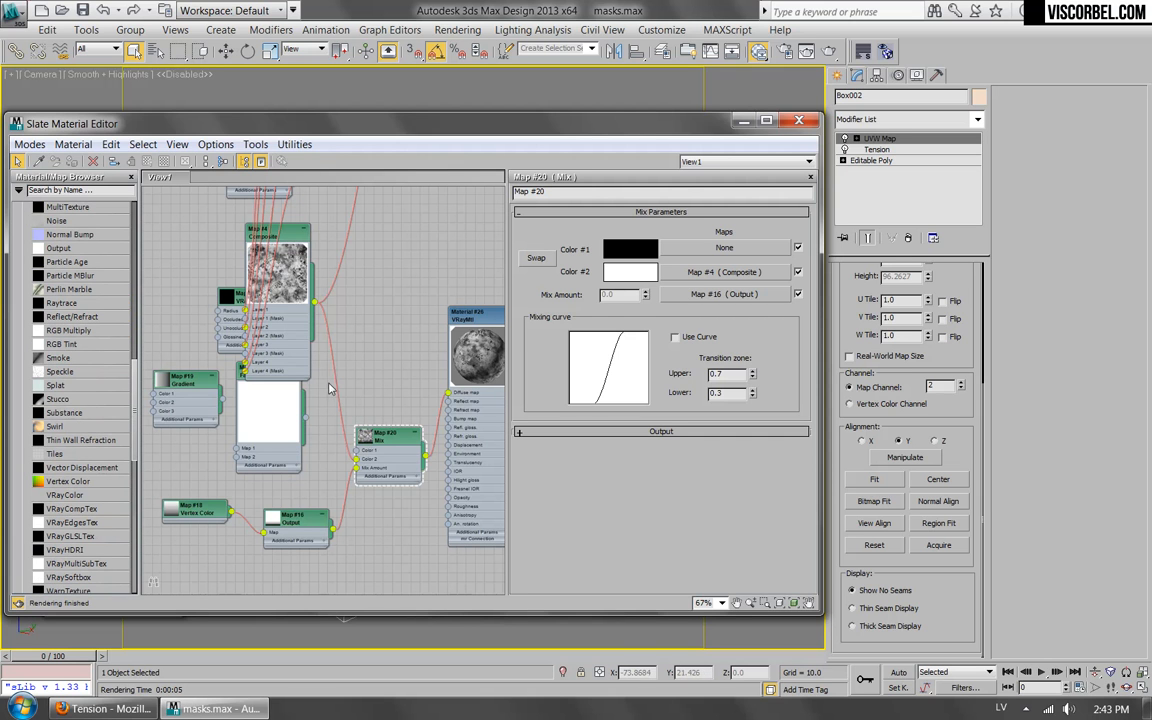
middle_click_drag(412, 396, 375, 392)
scroll(125, 470, "down", 8)
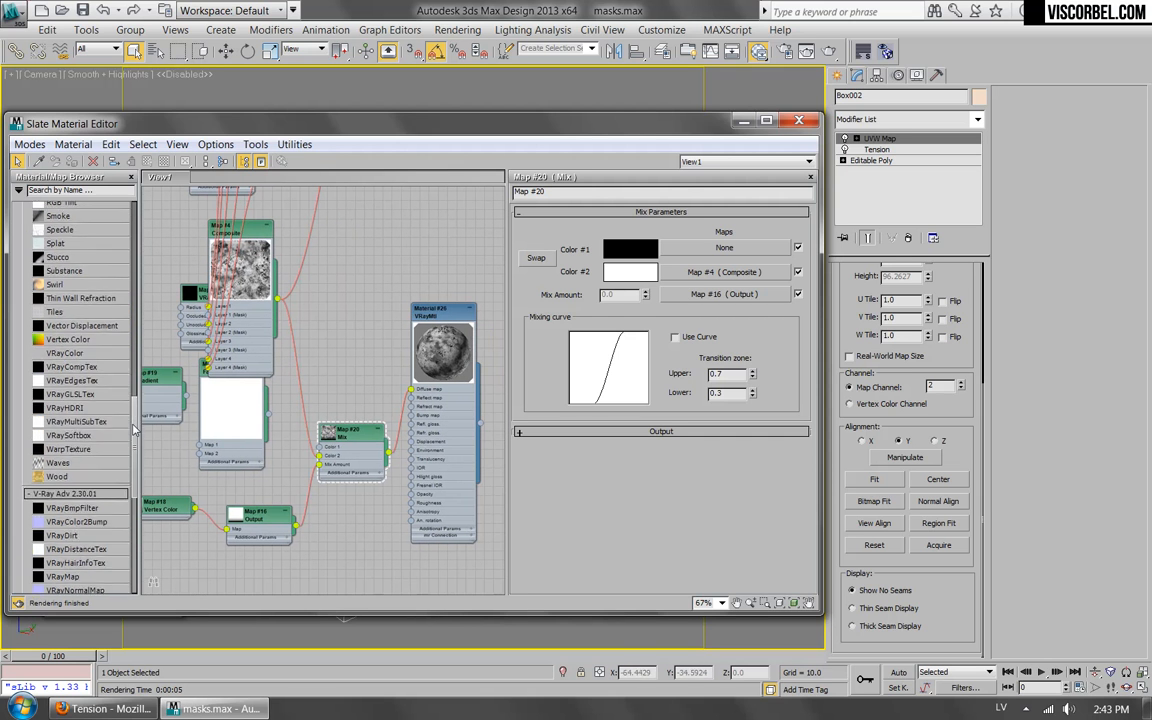
scroll(118, 420, "up", 7)
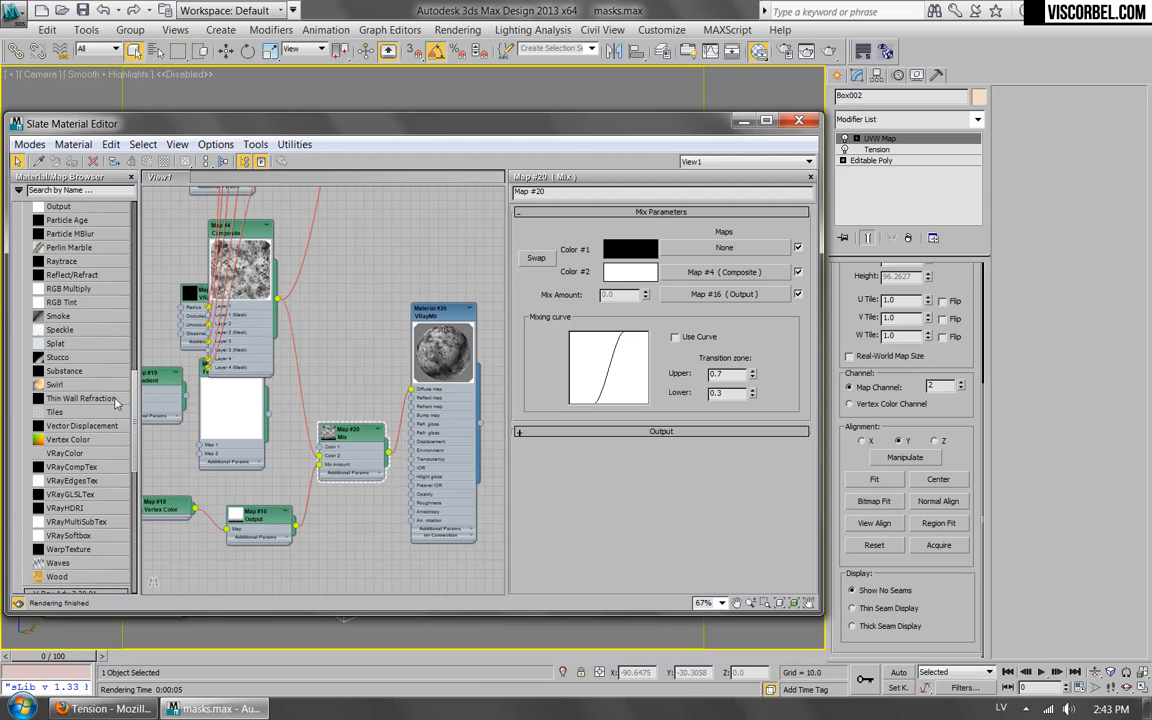
scroll(115, 402, "down", 1)
scroll(90, 400, "up", 5)
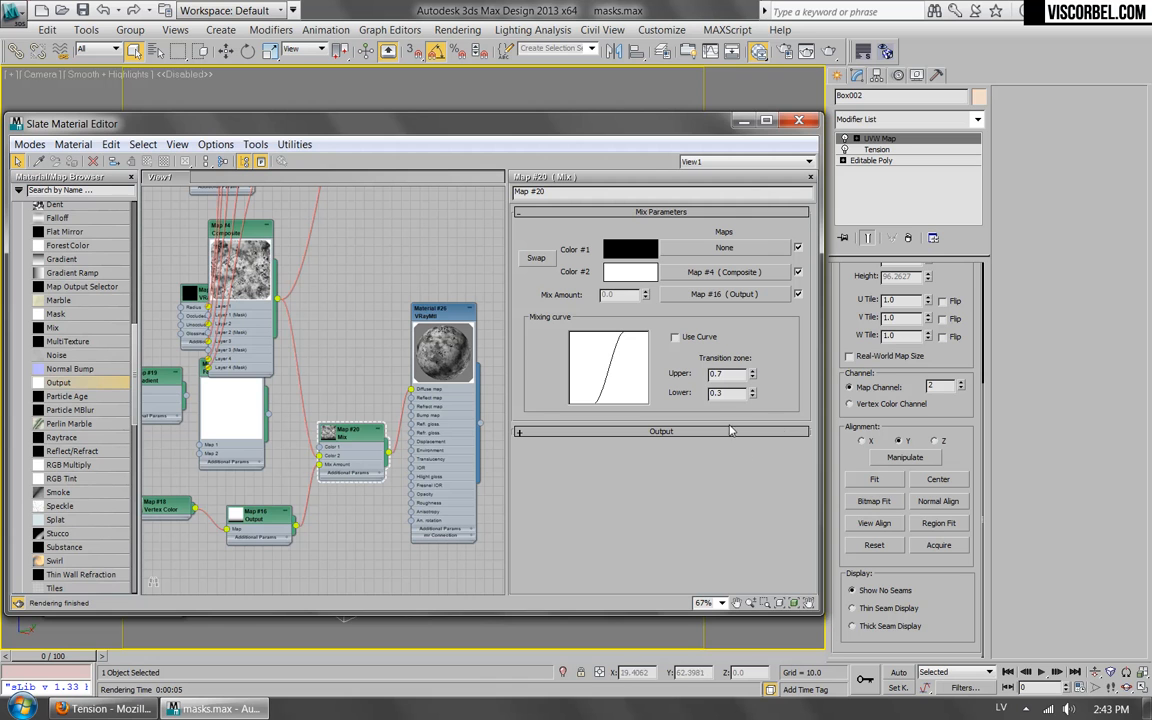
Enable the color map in the Mix map's output settings and add two points to the middle of its curve.
left_click(676, 432)
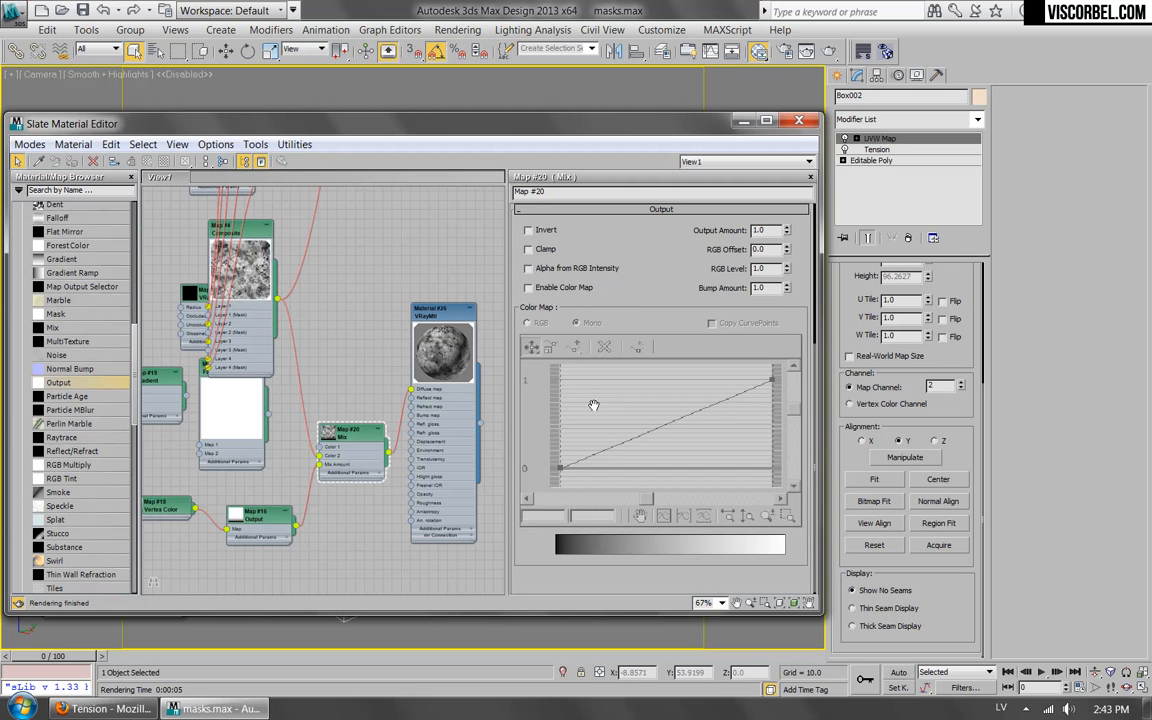
left_click(561, 289)
left_click(562, 345)
left_click(660, 424)
left_click(693, 409)
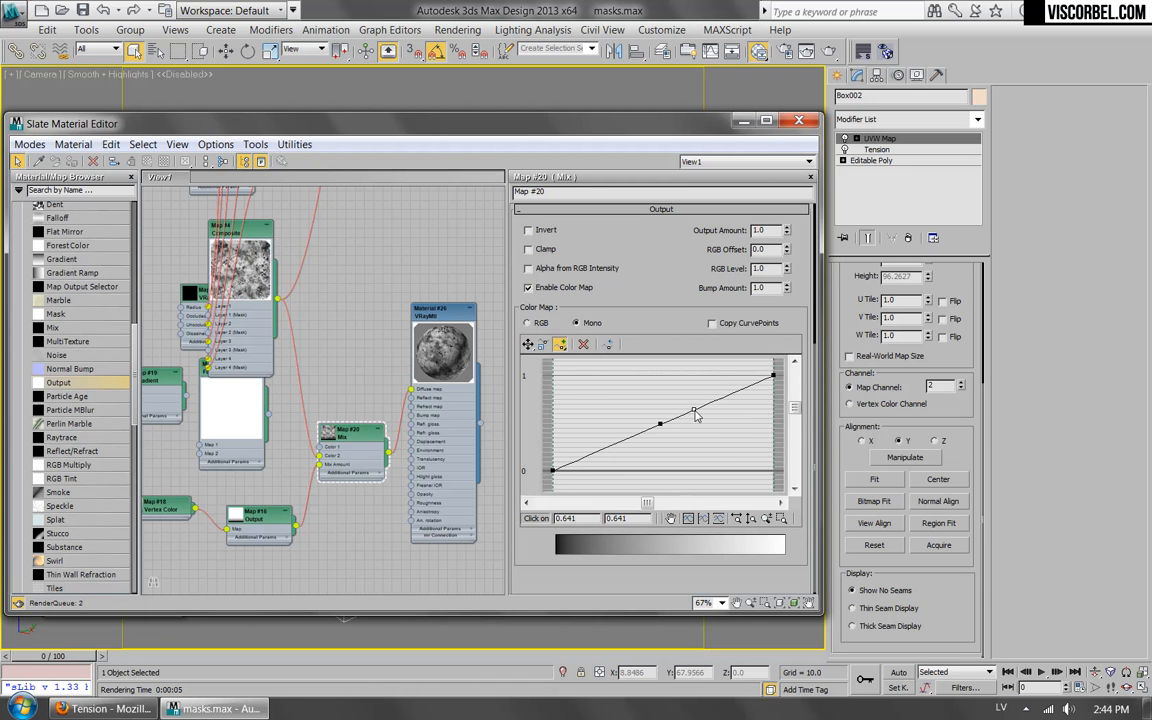
Steepen the Mix output curve by moving the lower point to about 0.40, 0 and the upper to about 0.63, 1, and render.
left_click(528, 345)
left_click_drag(658, 426, 652, 470)
left_click_drag(693, 409, 689, 376)
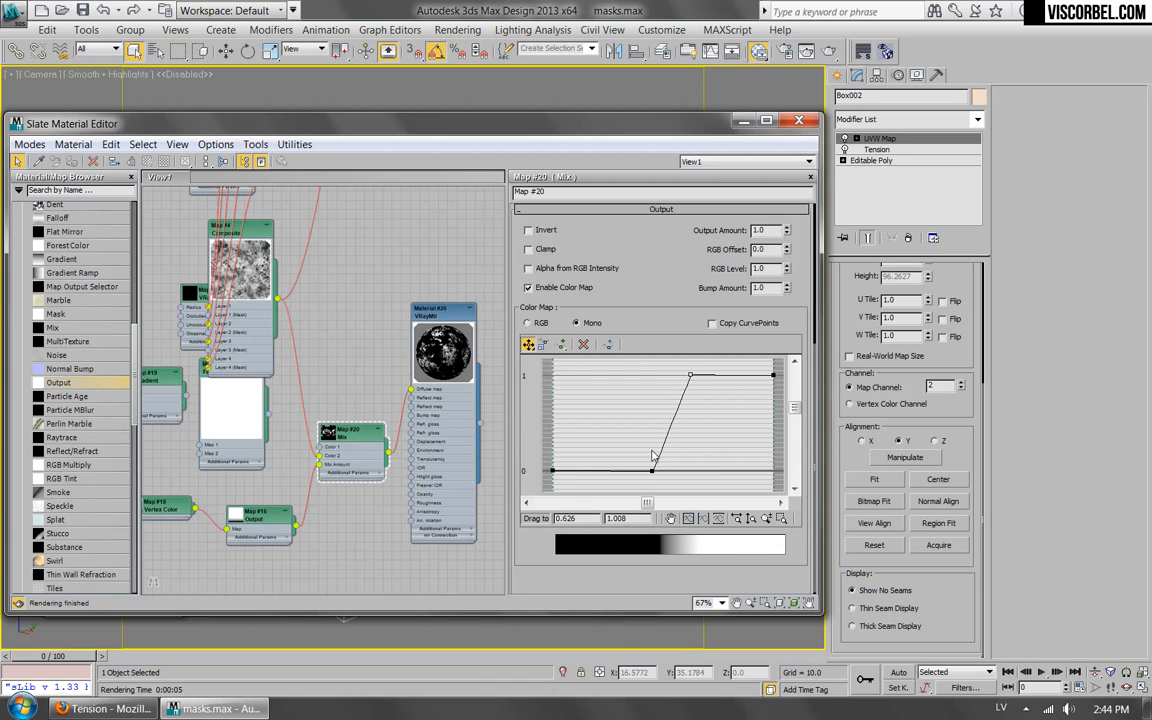
left_click_drag(653, 471, 640, 471)
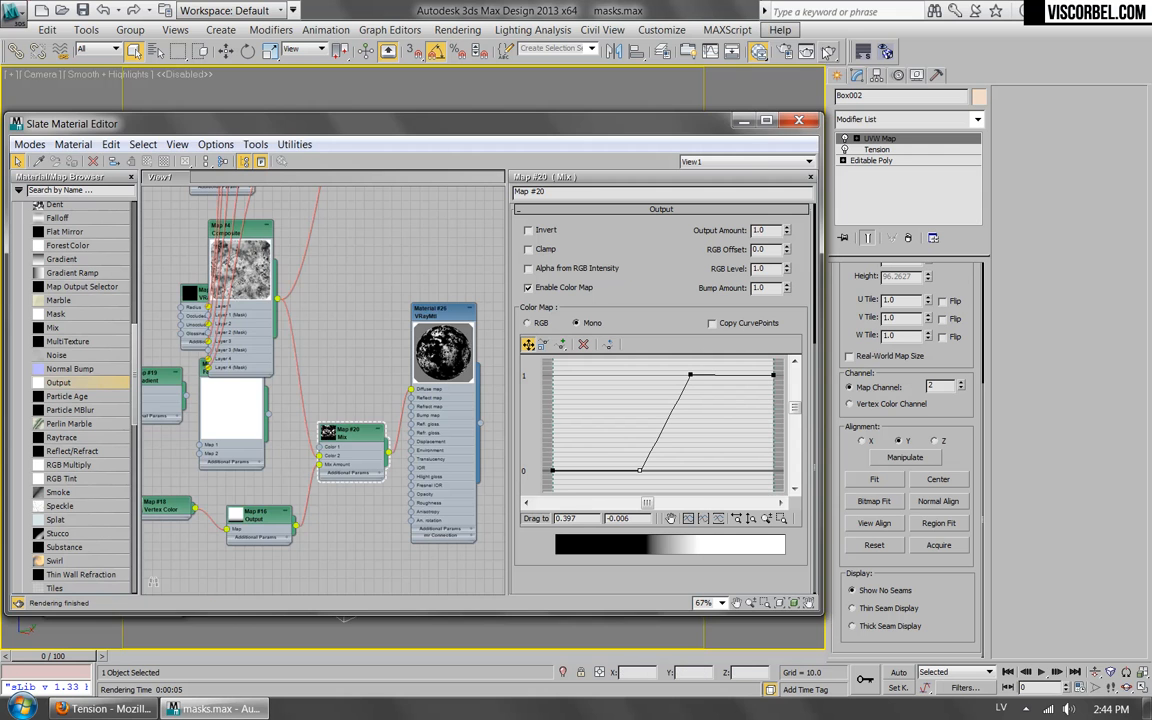
left_click(829, 52)
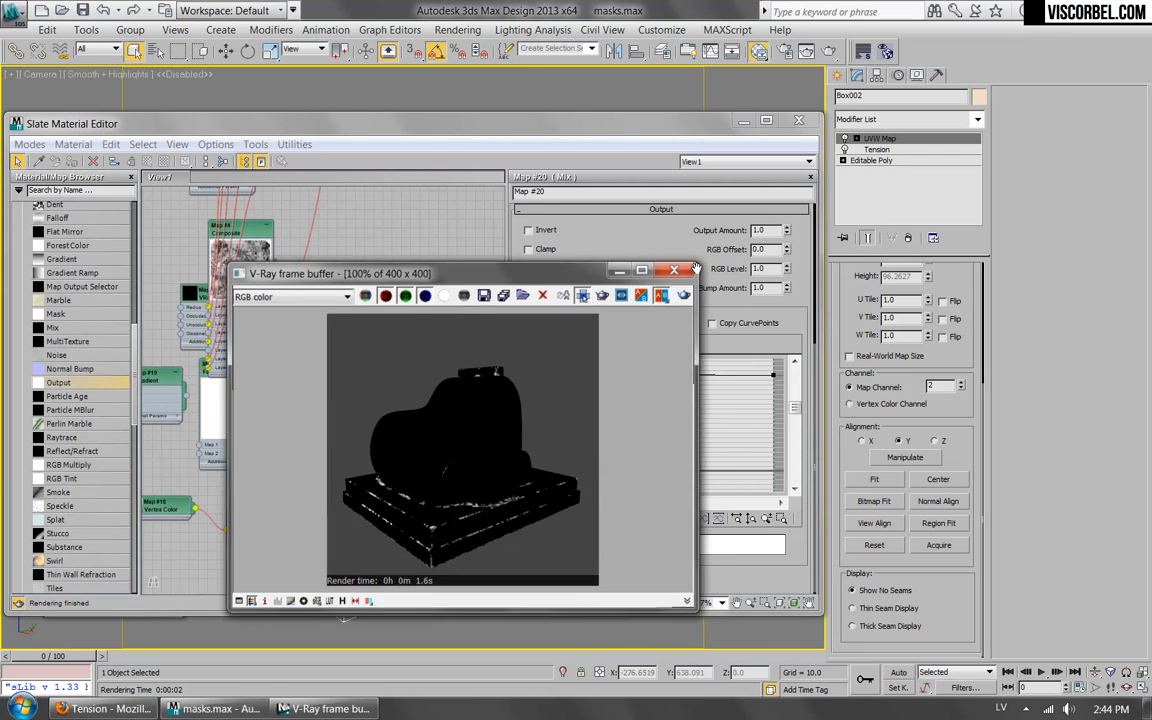
Shift the output curve's upper point to about 0.40, 1 and its lower point to about 0.23, 0, and render the mask again.
left_click(650, 239)
left_click_drag(688, 381, 641, 377)
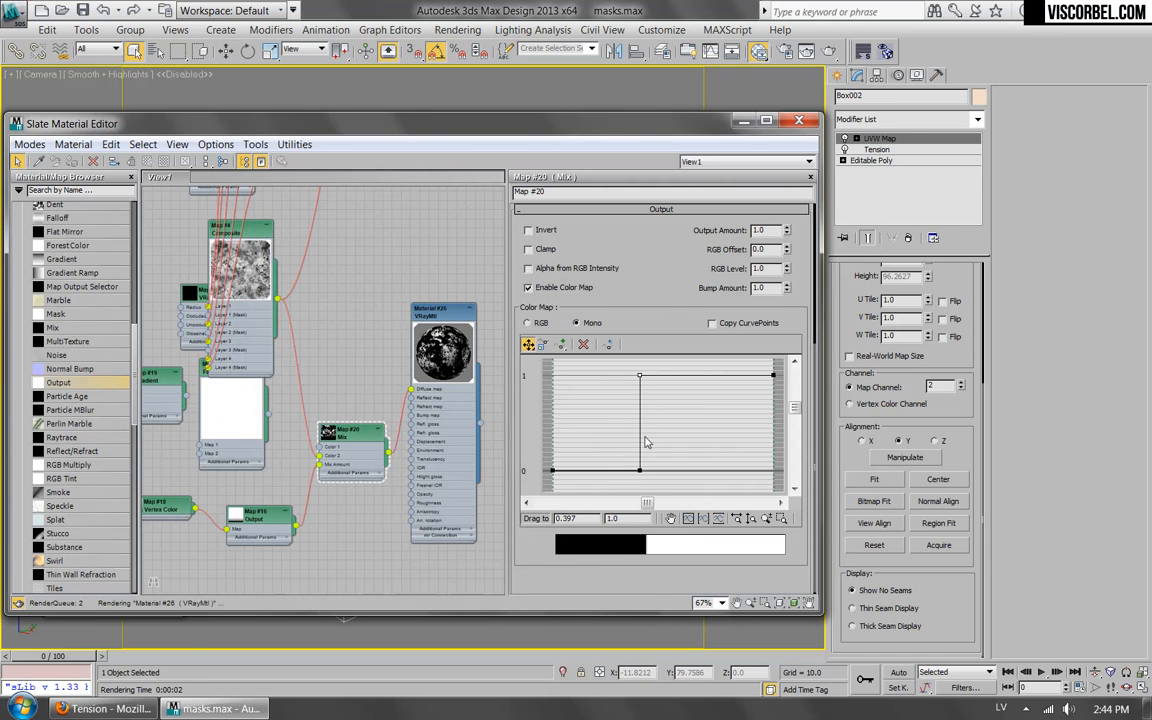
left_click_drag(640, 471, 603, 473)
left_click(829, 51)
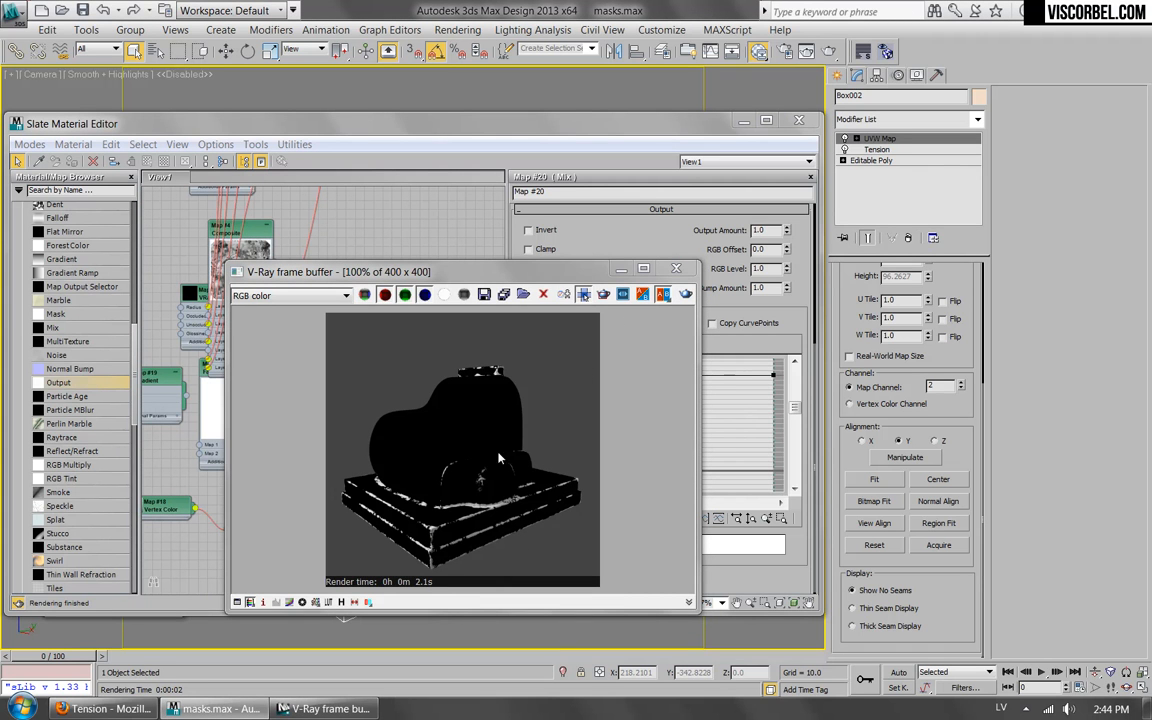
left_click(676, 268)
Insert a second Mix map between the mask Mix and Diffuse with the mask feeding Mix Amount, and space out the nodes.
scroll(313, 372, "down", 3)
scroll(313, 372, "up", 5)
left_click_drag(283, 404, 275, 402)
left_click_drag(56, 327, 352, 392)
left_click(411, 445)
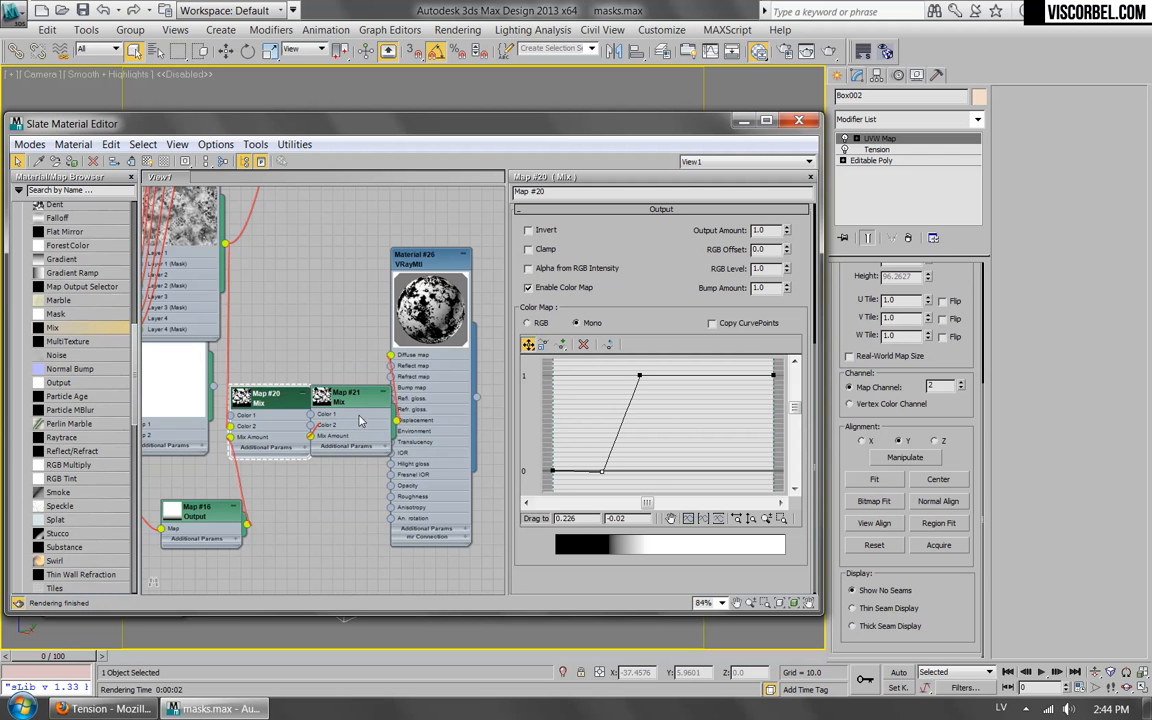
left_click_drag(432, 258, 565, 220)
left_click_drag(344, 410, 430, 392)
Set Color 1 of the new Mix map to a medium green.
left_click(635, 247)
left_click_drag(590, 174, 556, 176)
left_click(585, 235)
Set Color 2 of the new Mix map to dark brown (RGB 21, 13, 12) and render the two-color material.
left_click(630, 278)
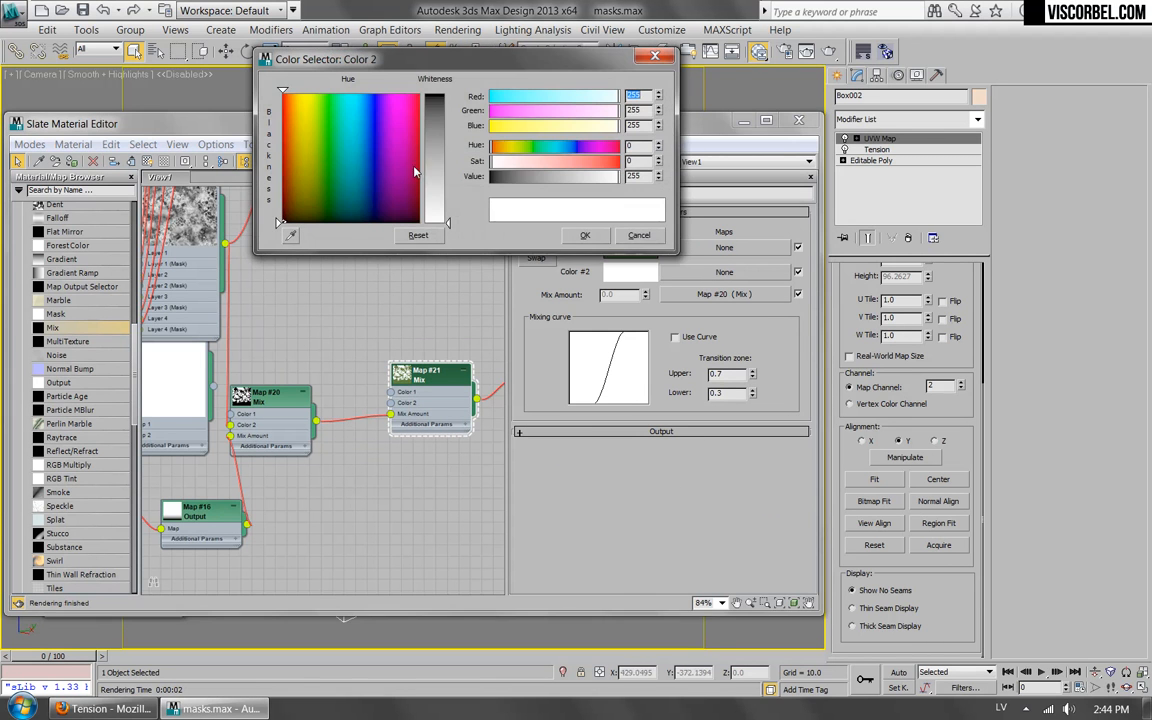
left_click(541, 164)
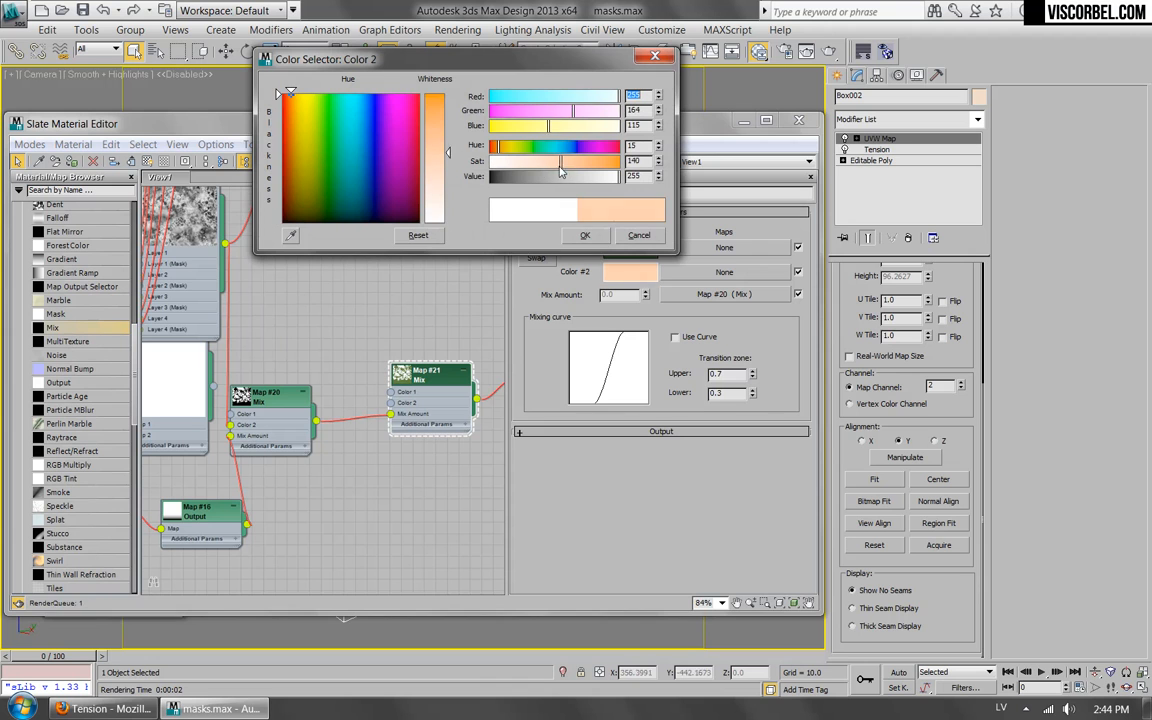
left_click_drag(498, 149, 501, 180)
left_click(497, 176)
left_click(567, 161)
left_click(545, 161)
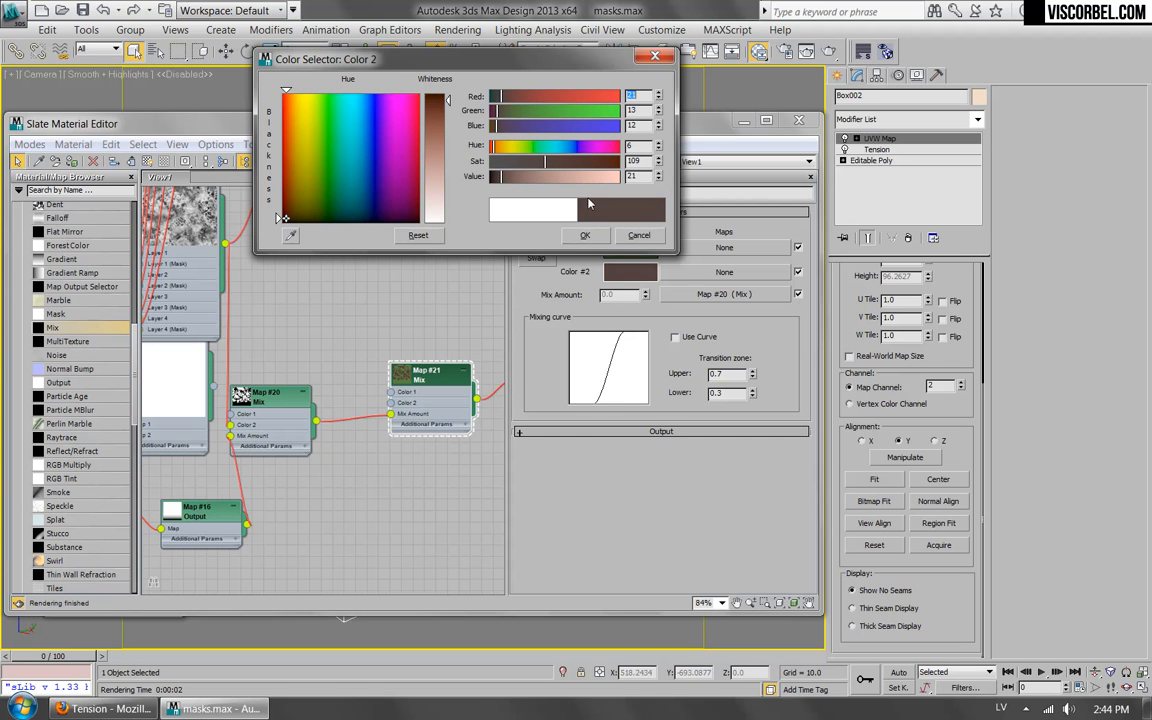
left_click(585, 236)
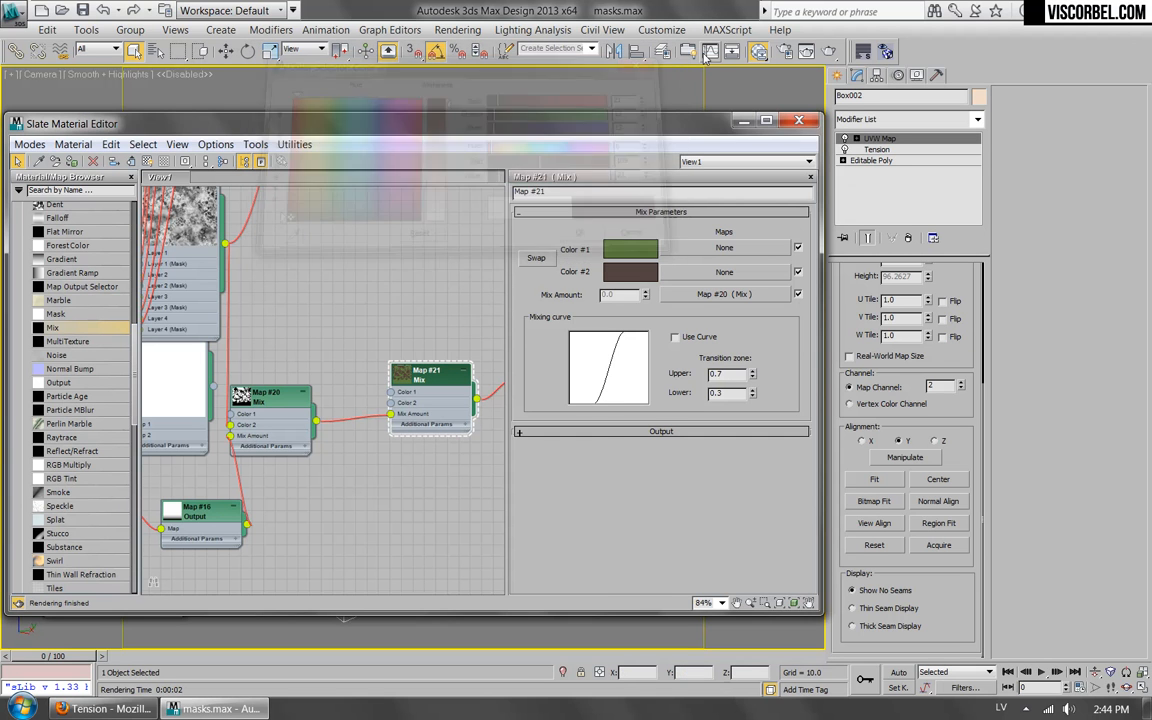
left_click(830, 52)
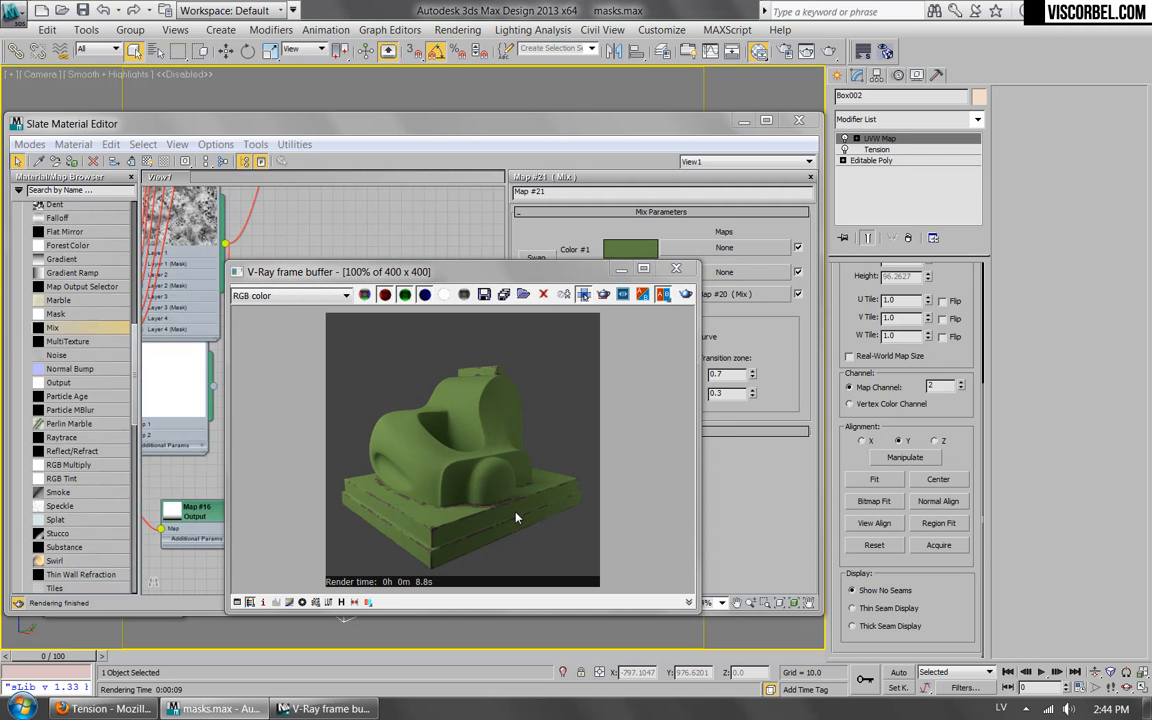
left_click(676, 268)
scroll(320, 356, "down", 2)
scroll(320, 356, "down", 3)
middle_click_drag(337, 293, 363, 350)
scroll(363, 350, "up", 3)
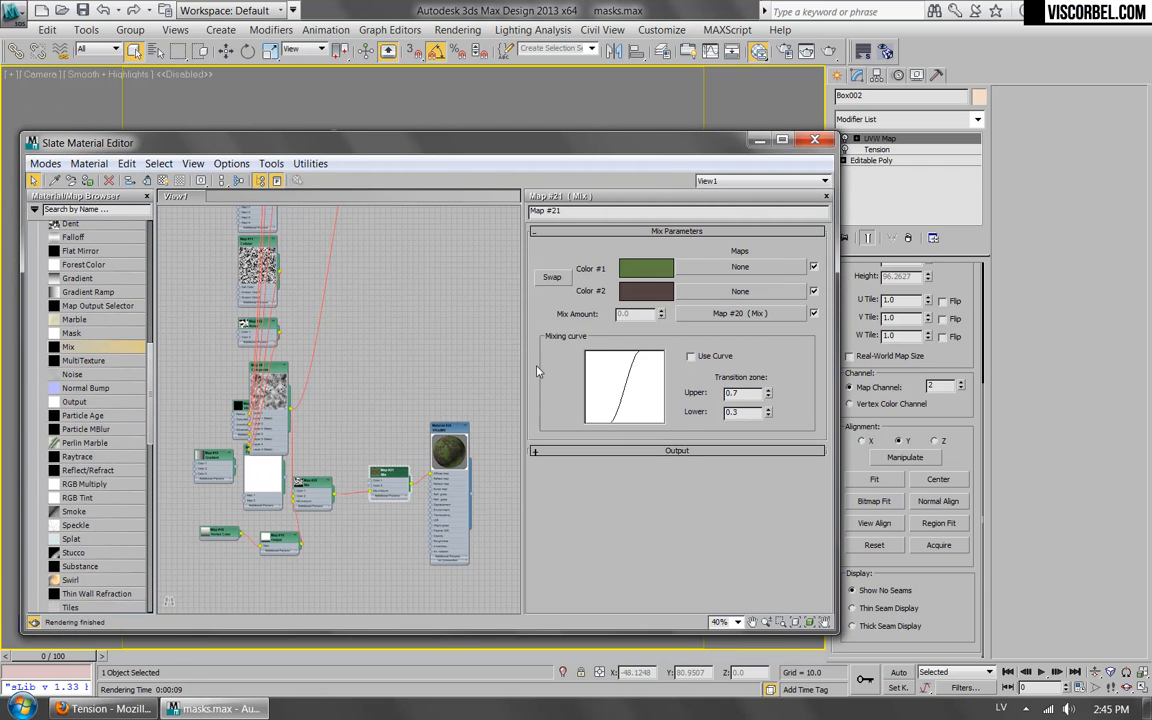